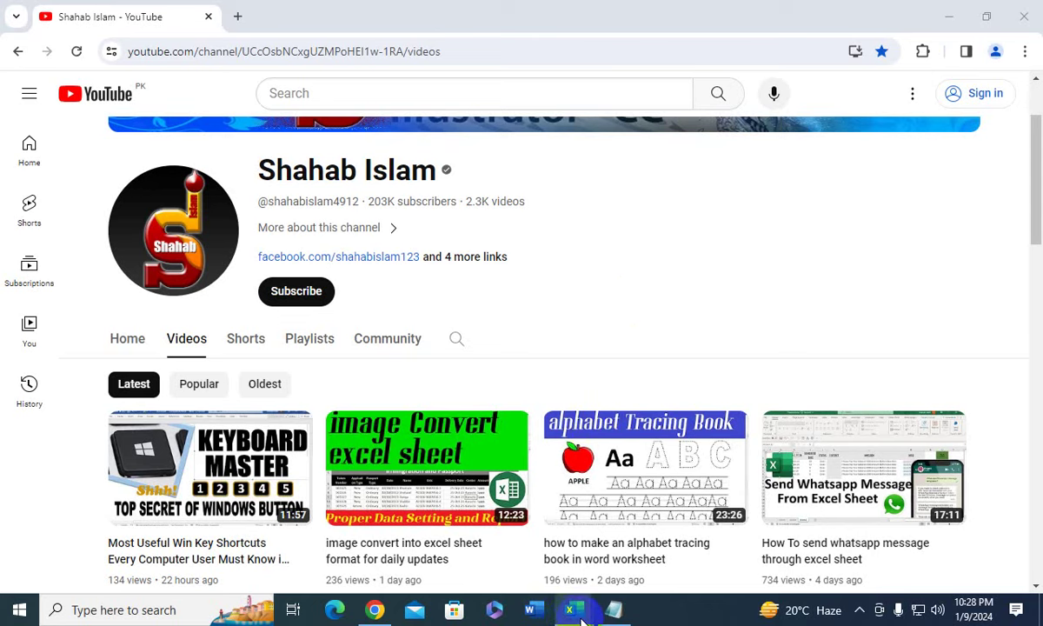
Switch from the YouTube browser window to the Book1 Excel workbook.
mouse_move(571, 611)
click(524, 547)
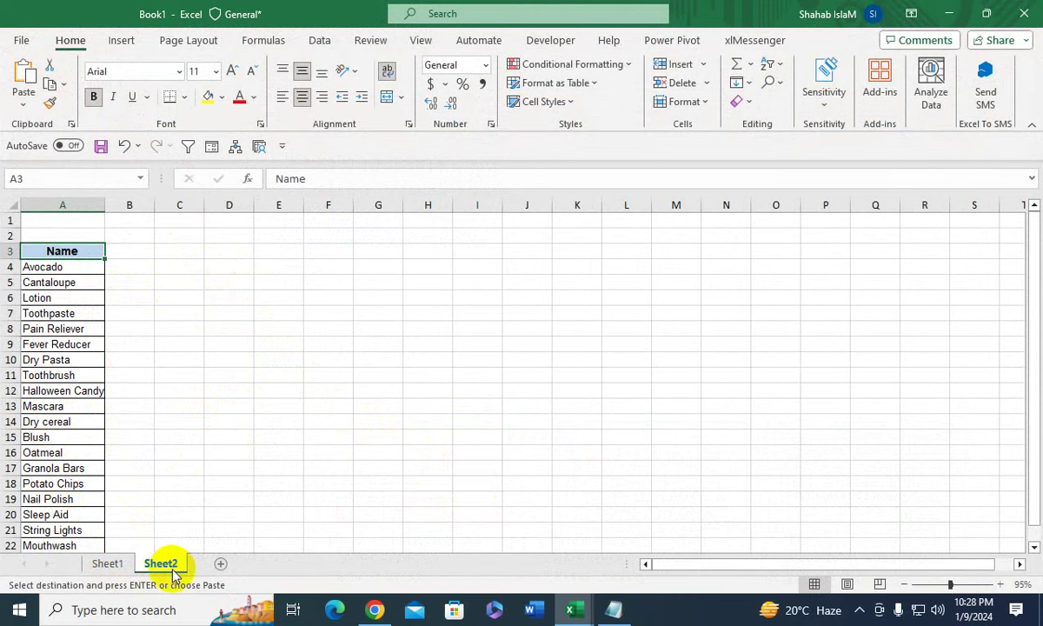
On Sheet1, rename the B2 header to 'Item Name' and widen column B to fit.
click(118, 565)
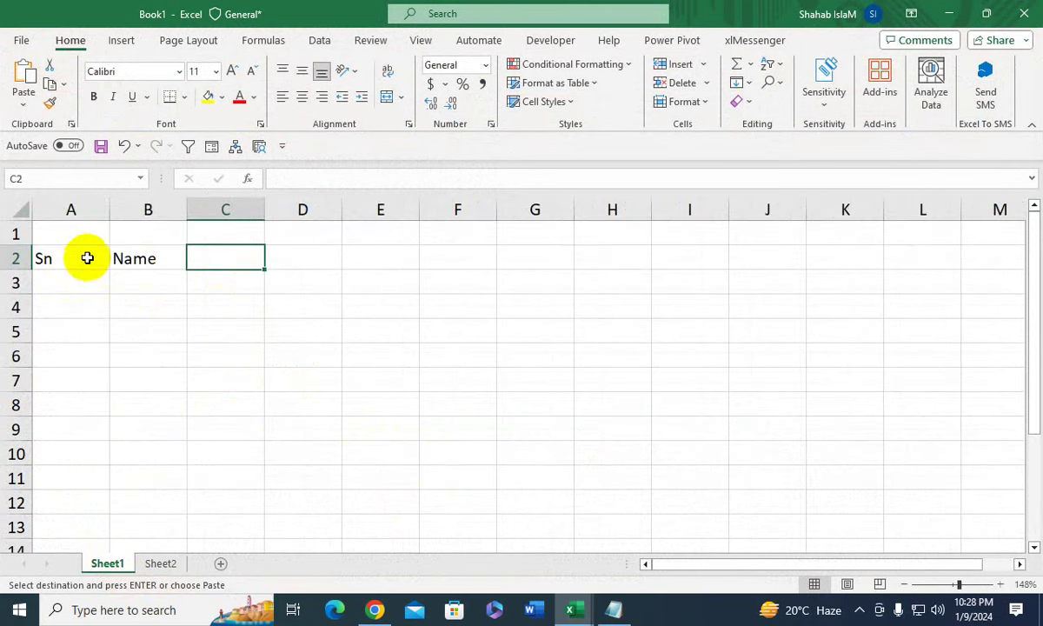
click(148, 260)
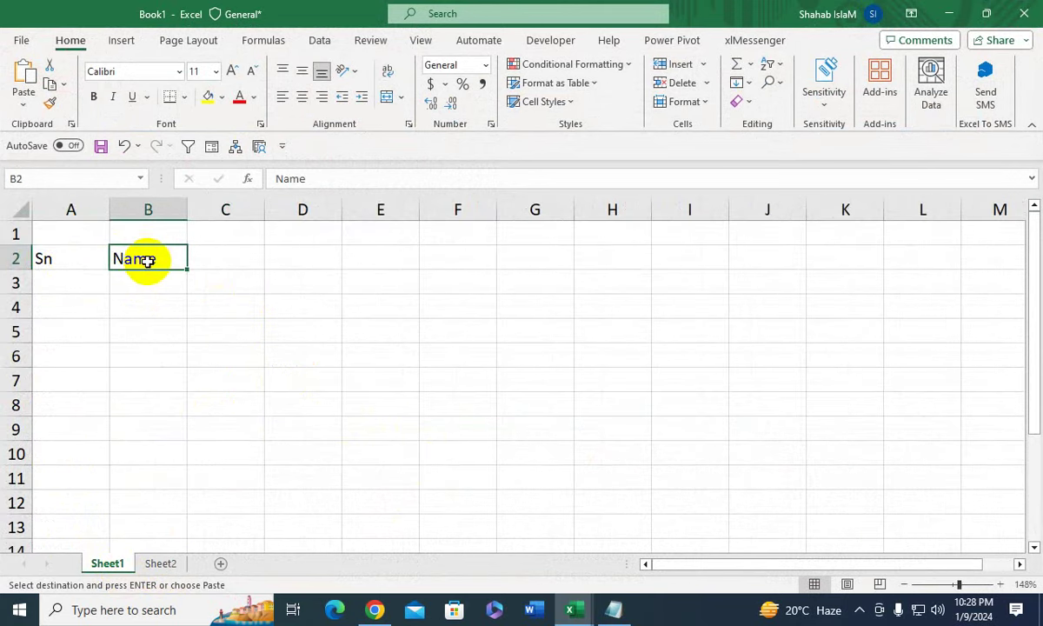
text(Item)
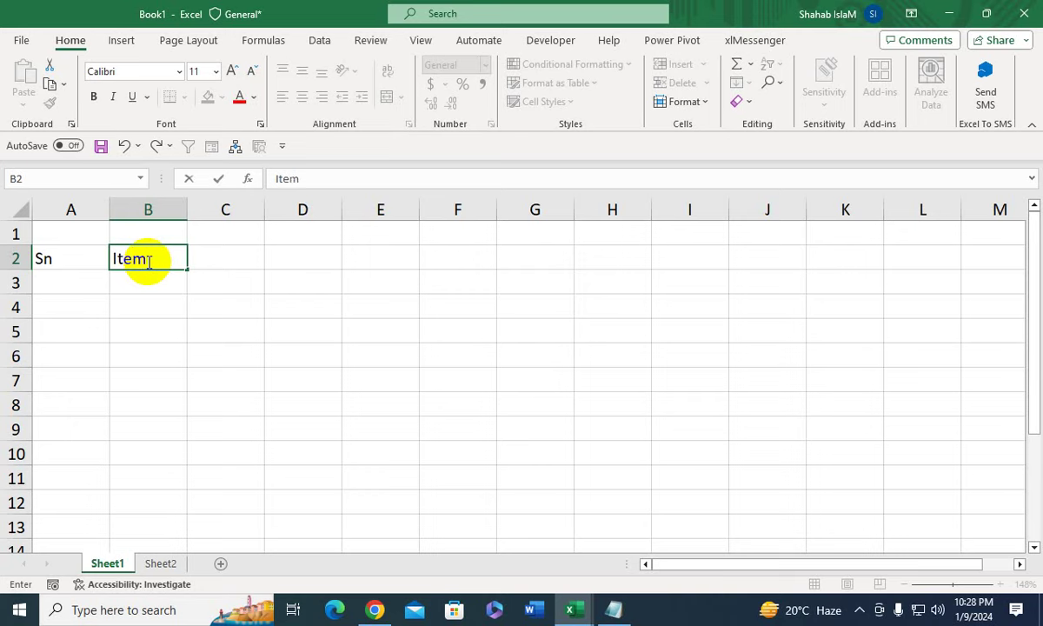
text( Name)
key(Return)
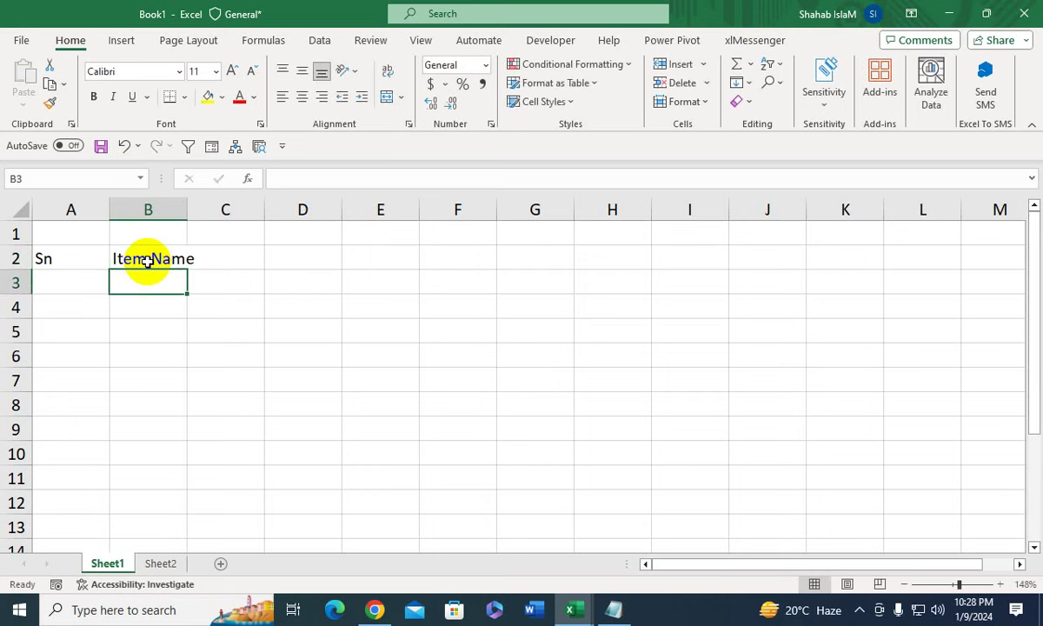
drag(186, 210, 201, 210)
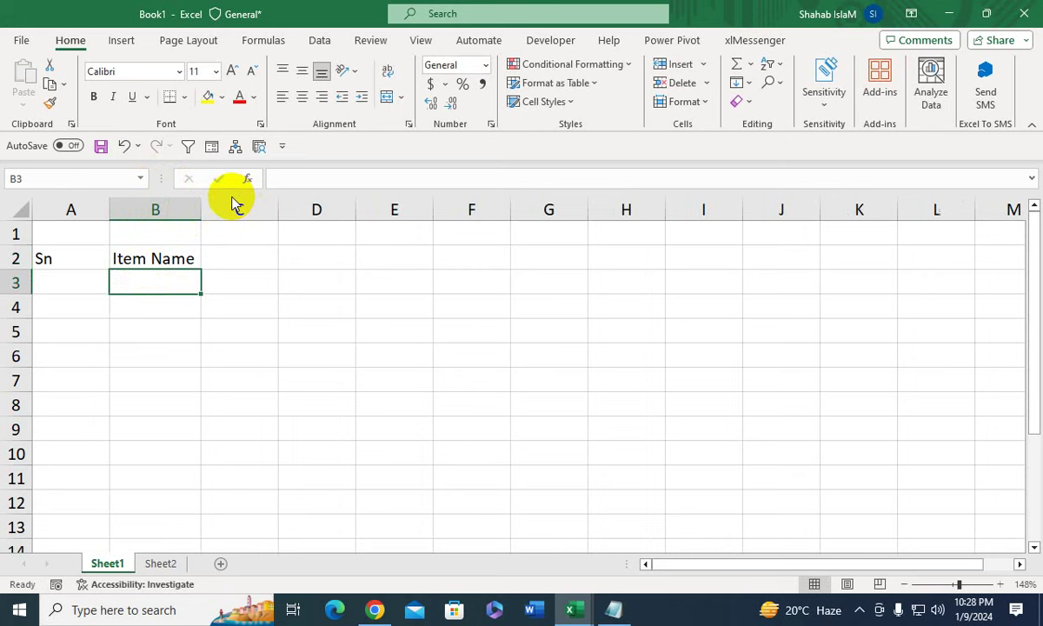
Select cells A3 and B3 under the Sn and Item Name headers.
click(82, 296)
click(82, 282)
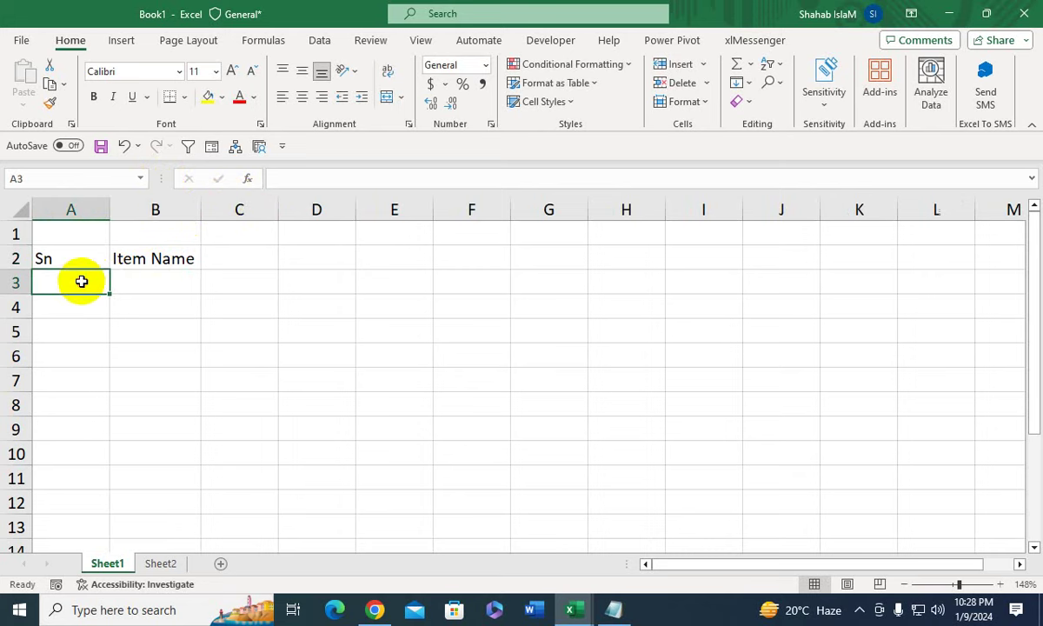
key(Return)
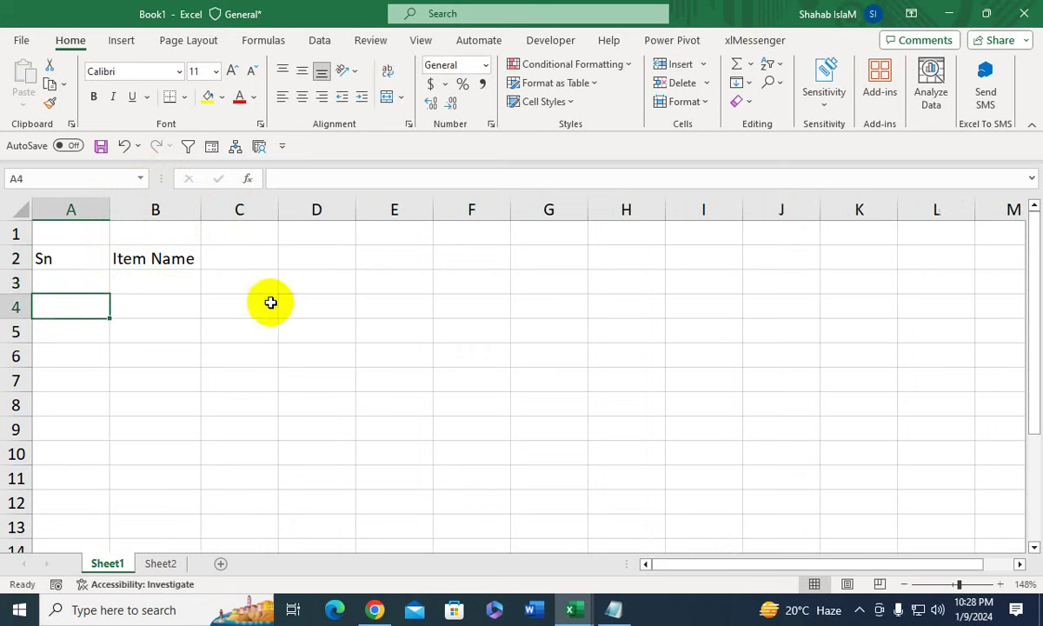
click(177, 283)
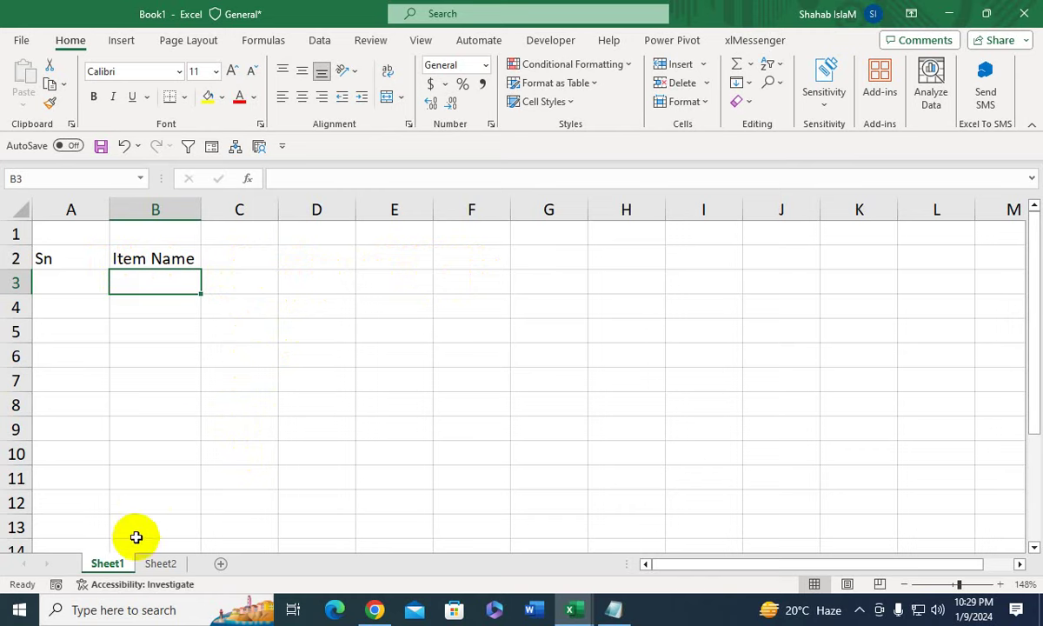
Go to Sheet2's Avocado-to-Mouthwash item list and select cell B3 beside the Name header.
click(146, 564)
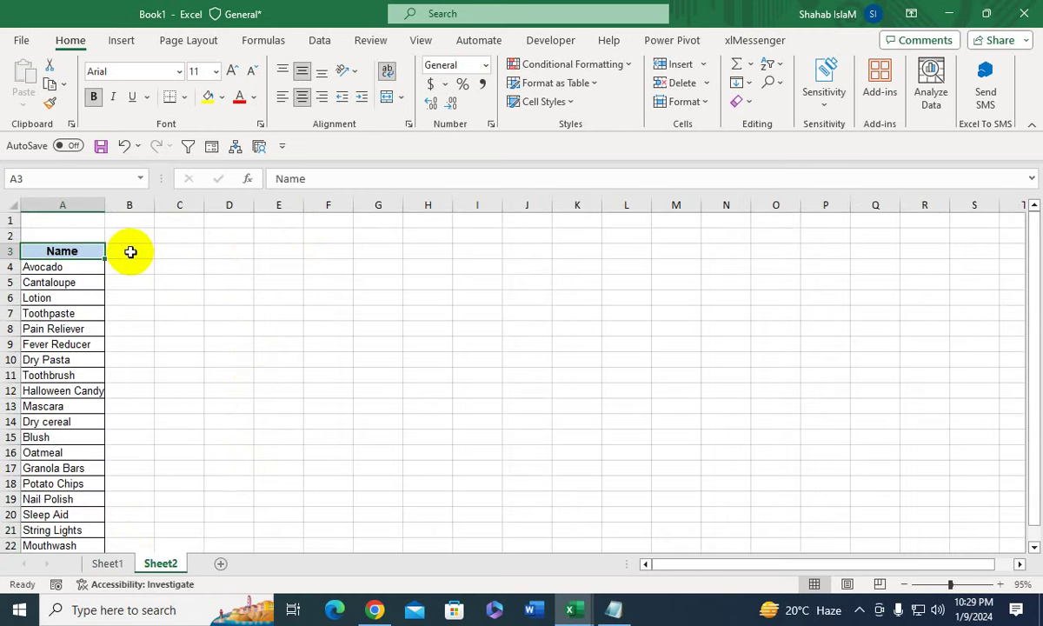
click(130, 251)
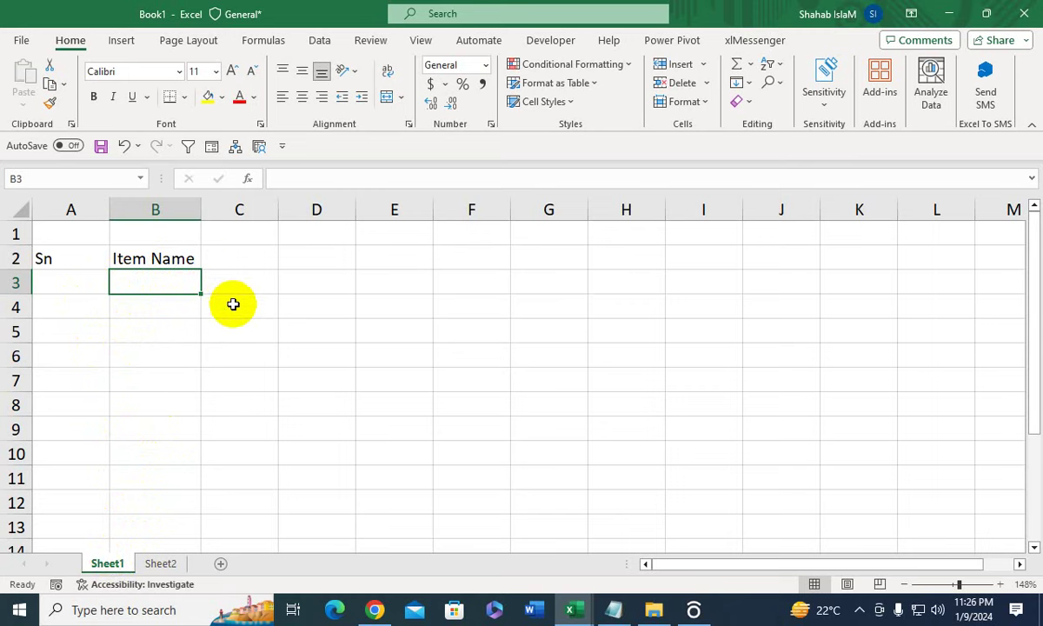
click(159, 565)
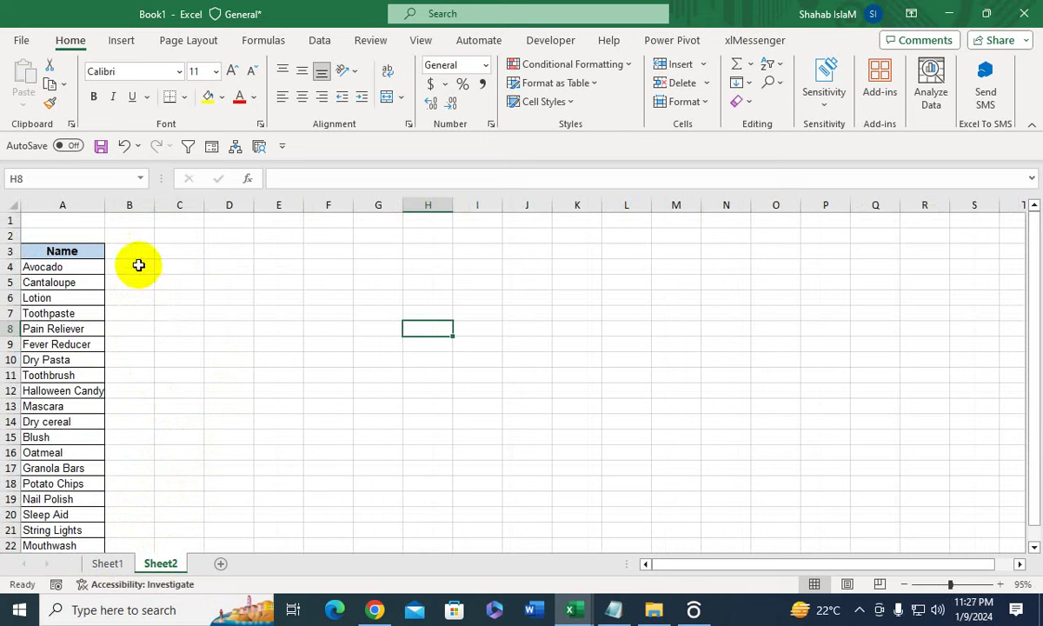
Enter the date 1-Jan-2024 in B2 and merge and center it across B2:C2.
click(132, 239)
text(1-)
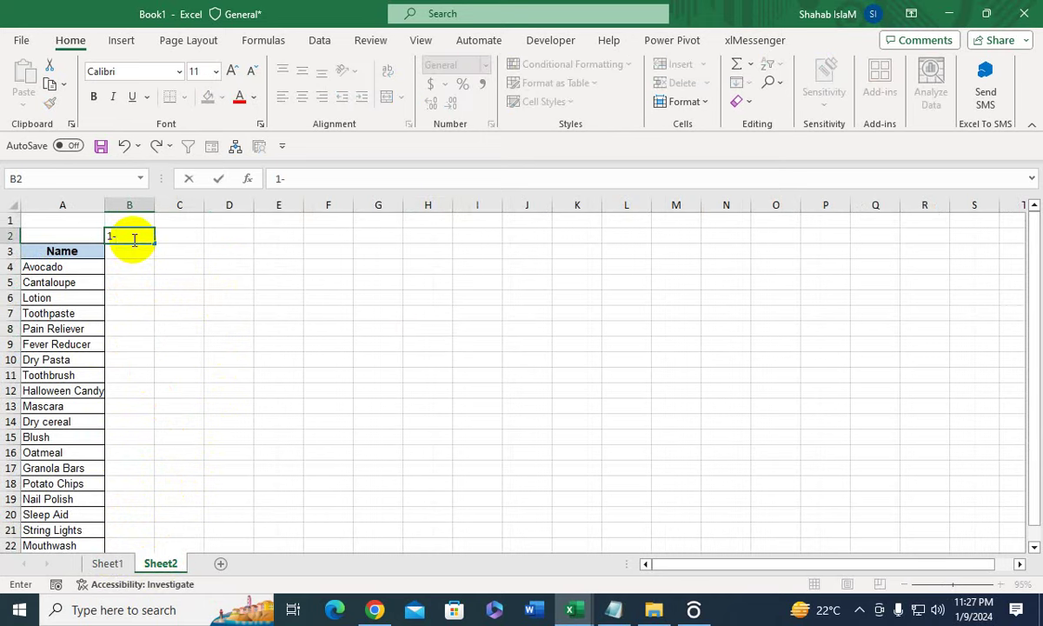
text(jan-20)
text(24)
key(Return)
click(132, 238)
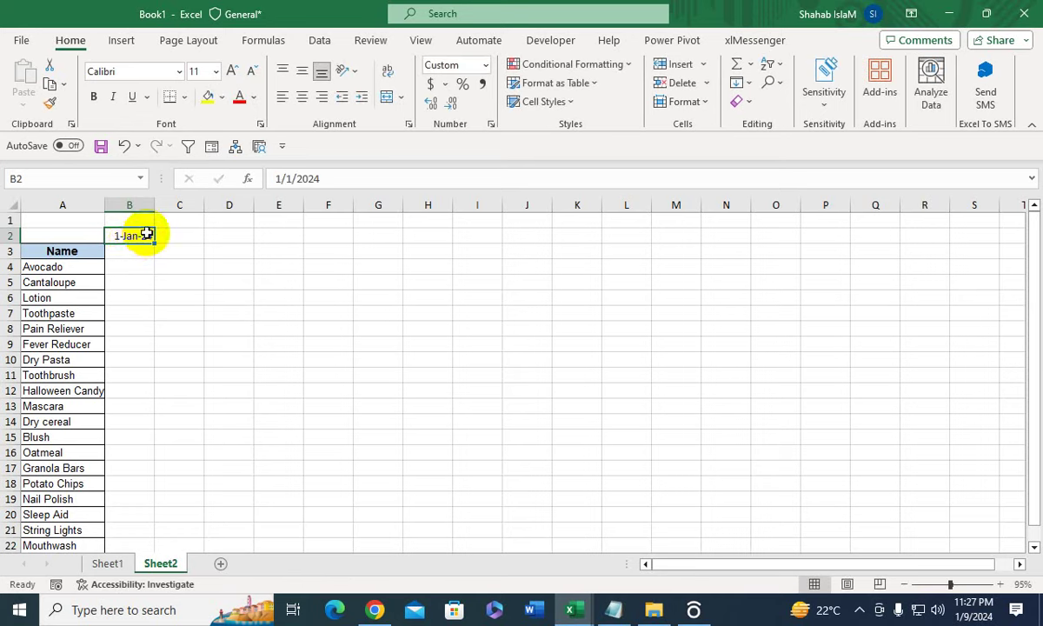
drag(146, 233, 165, 230)
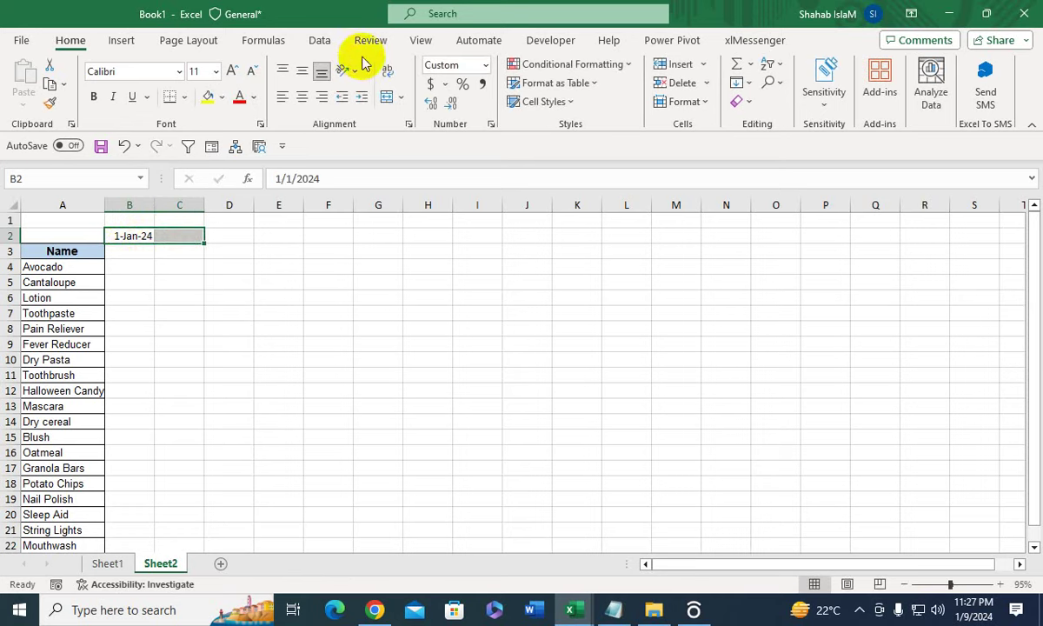
click(387, 97)
Add the PQ header in B3 and the title 'PURCHASE QUANTITY' in A1.
click(126, 253)
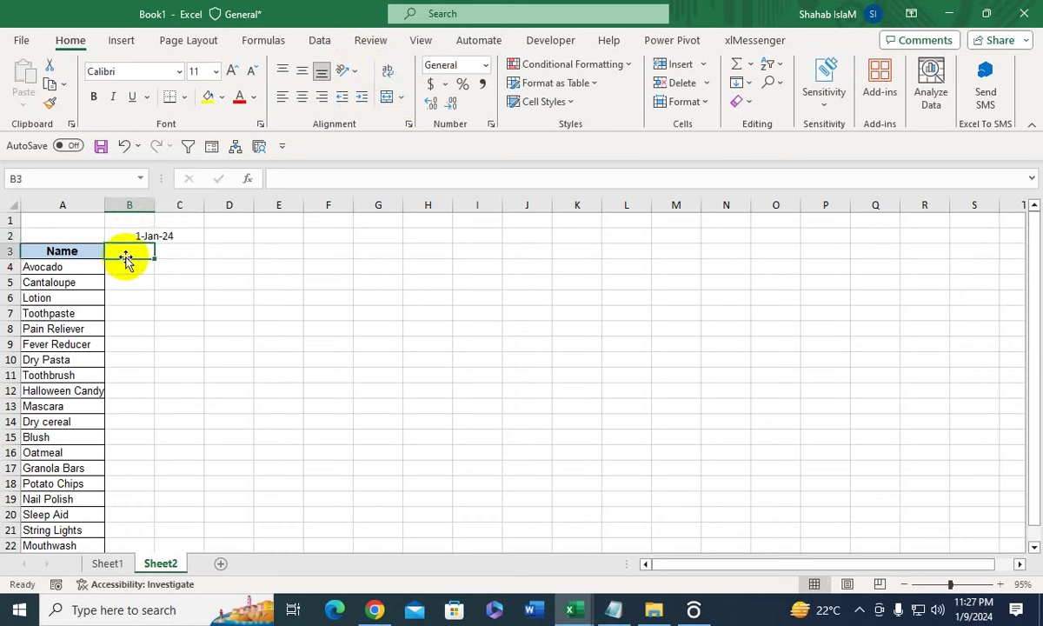
text(T)
key(BackSpace)
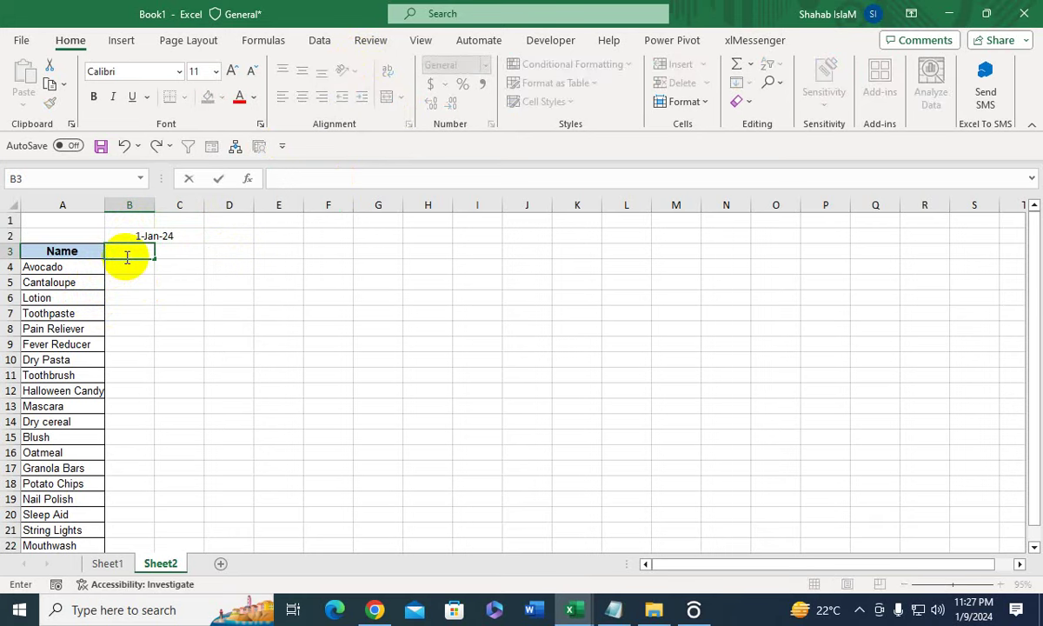
text(pq)
key(BackSpace)
key(BackSpace)
text(PQ)
key(Tab)
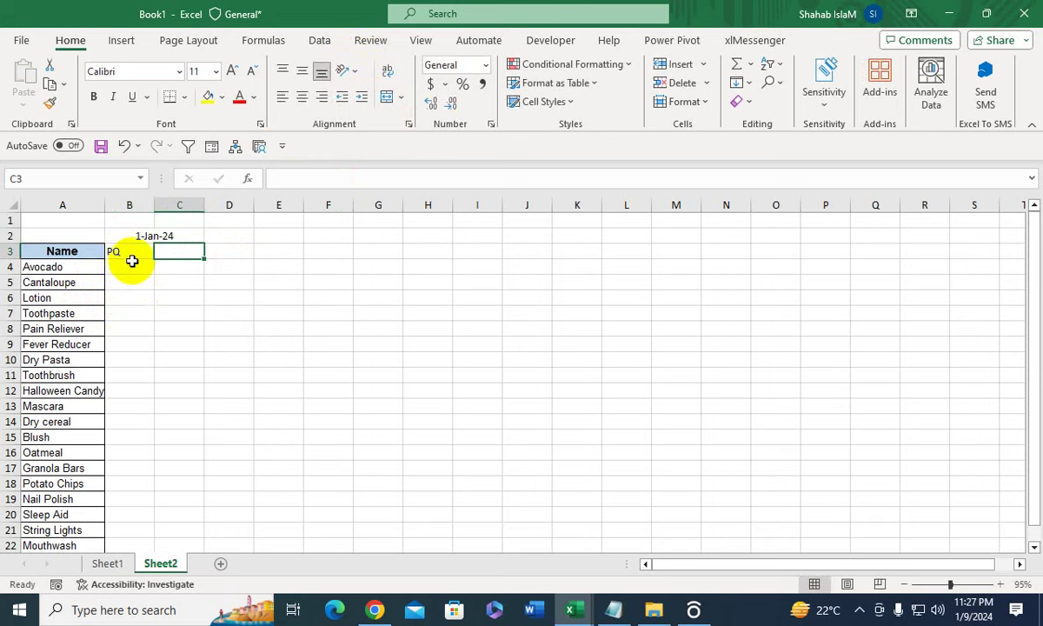
click(62, 220)
text(P)
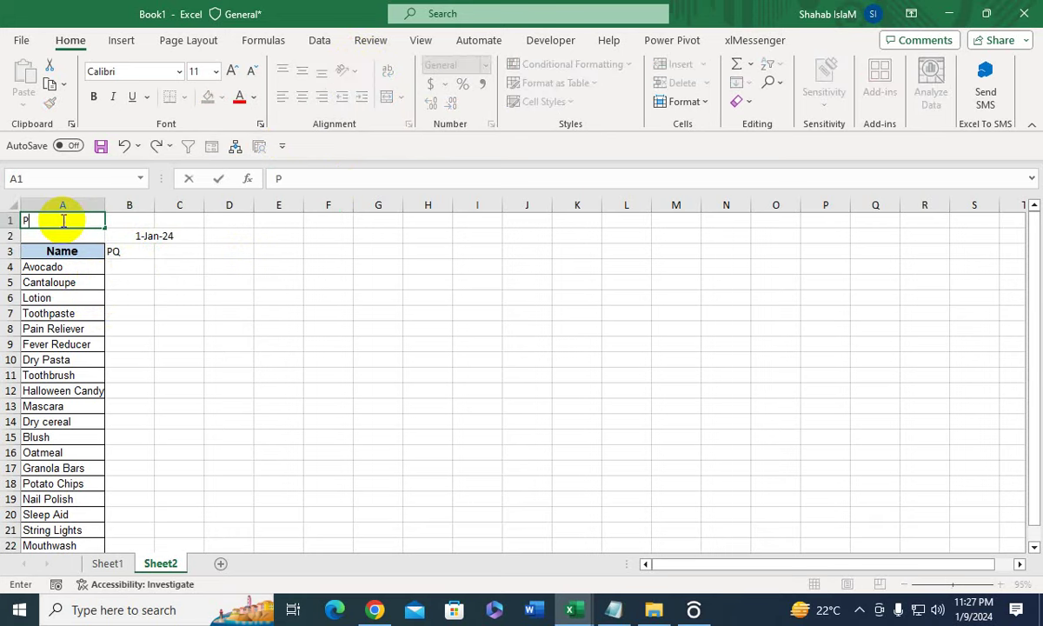
text(U)
text(RCHASE)
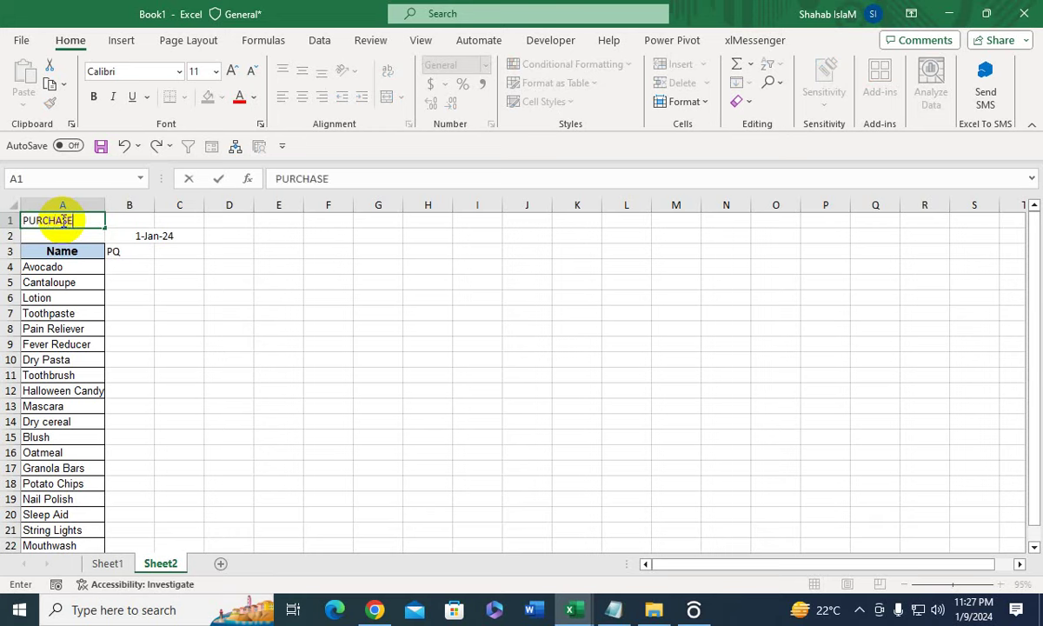
text( QU)
text(AN)
text(TITY)
key(Tab)
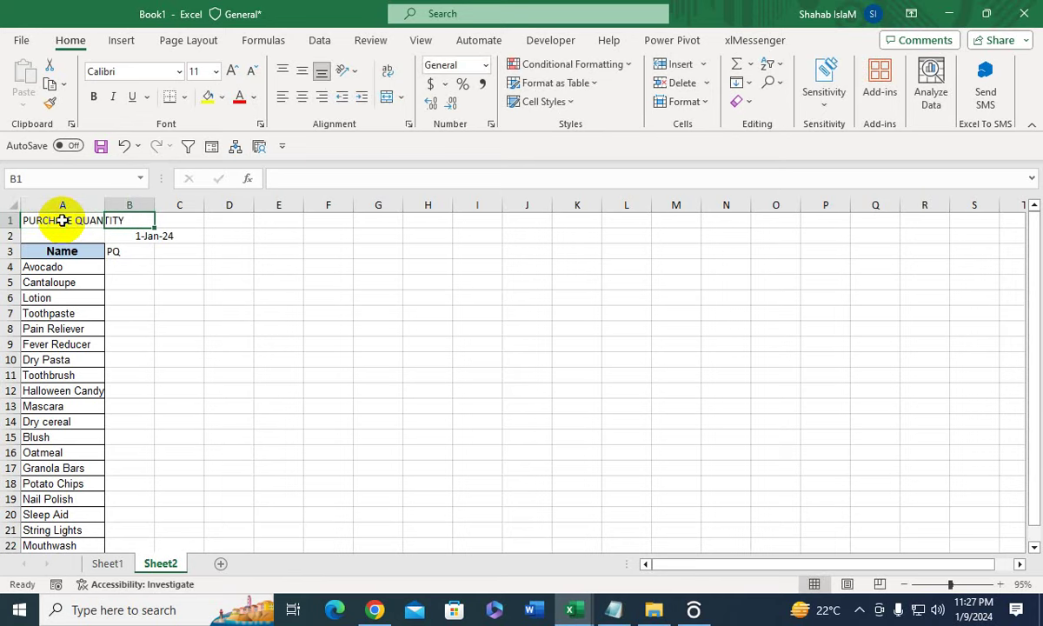
Add the NP header in C3 and the title 'NEW PRICE' above it.
click(127, 252)
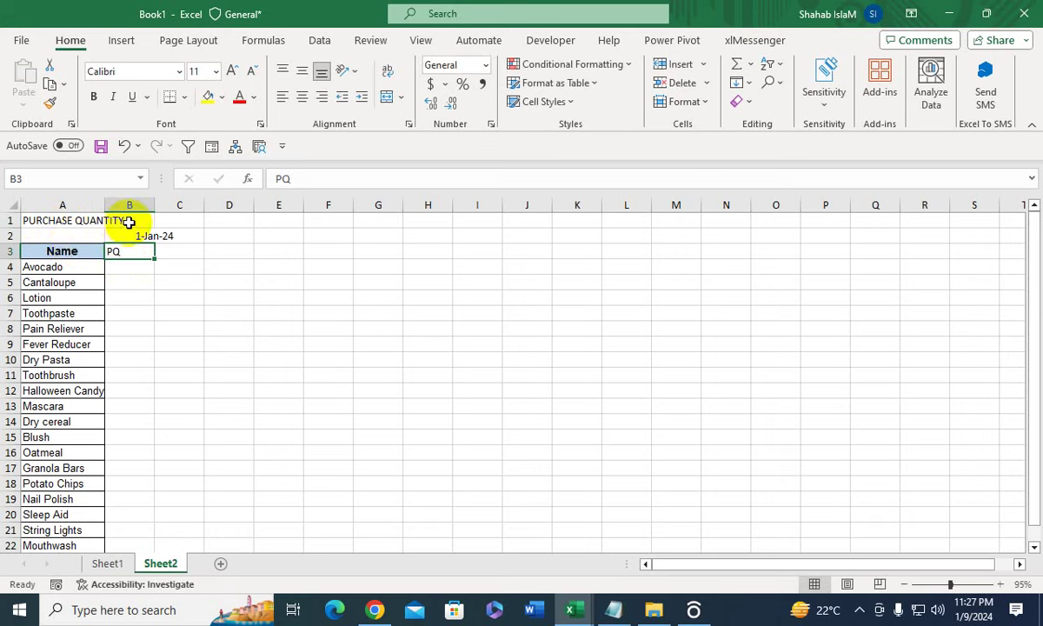
click(182, 258)
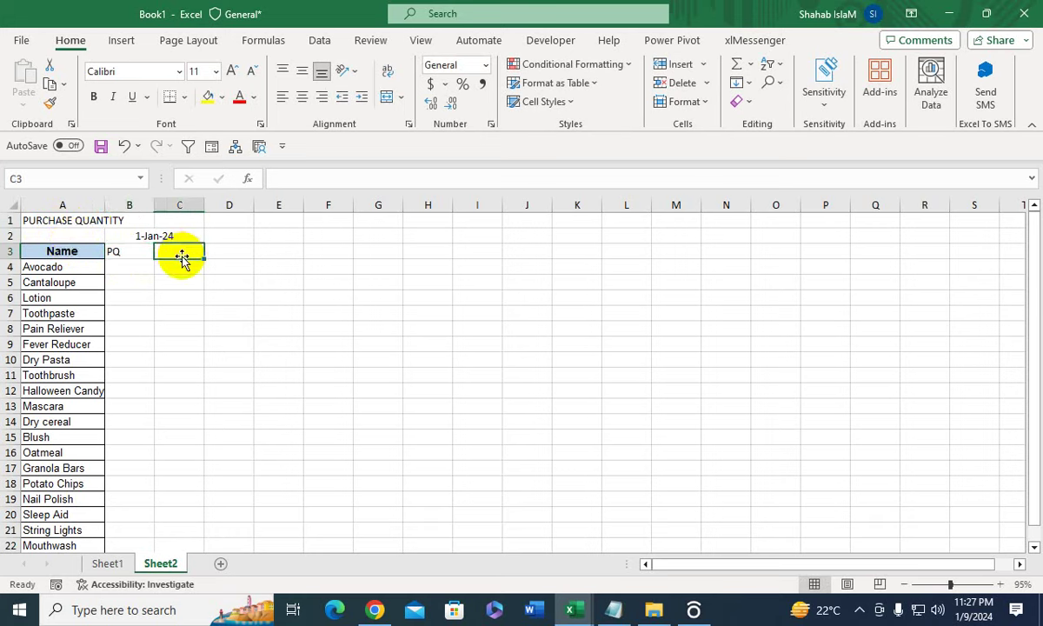
text(N)
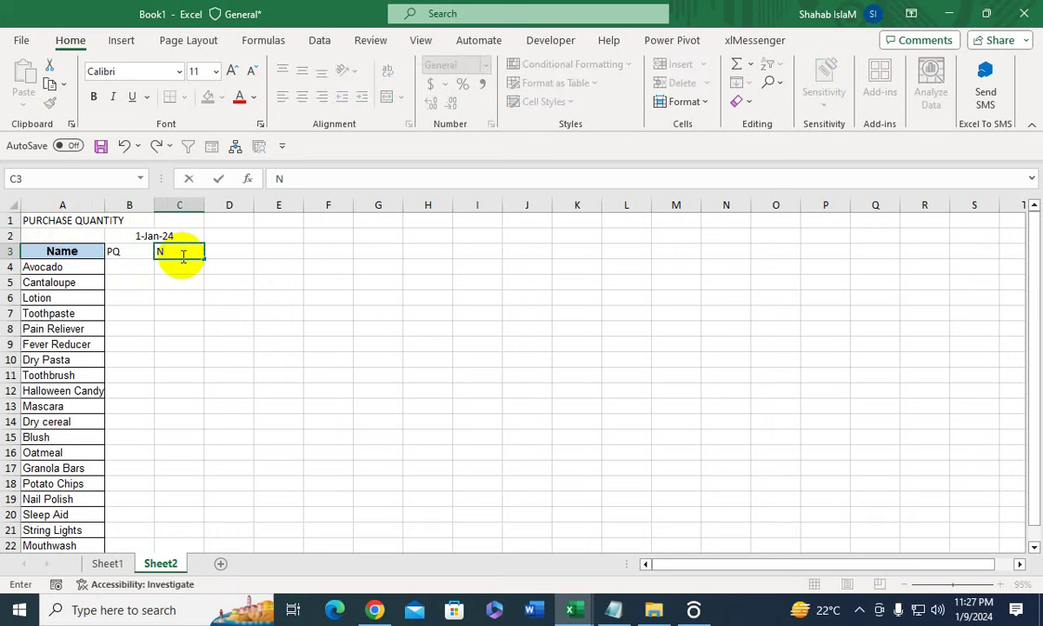
text(P)
key(Up)
key(Up)
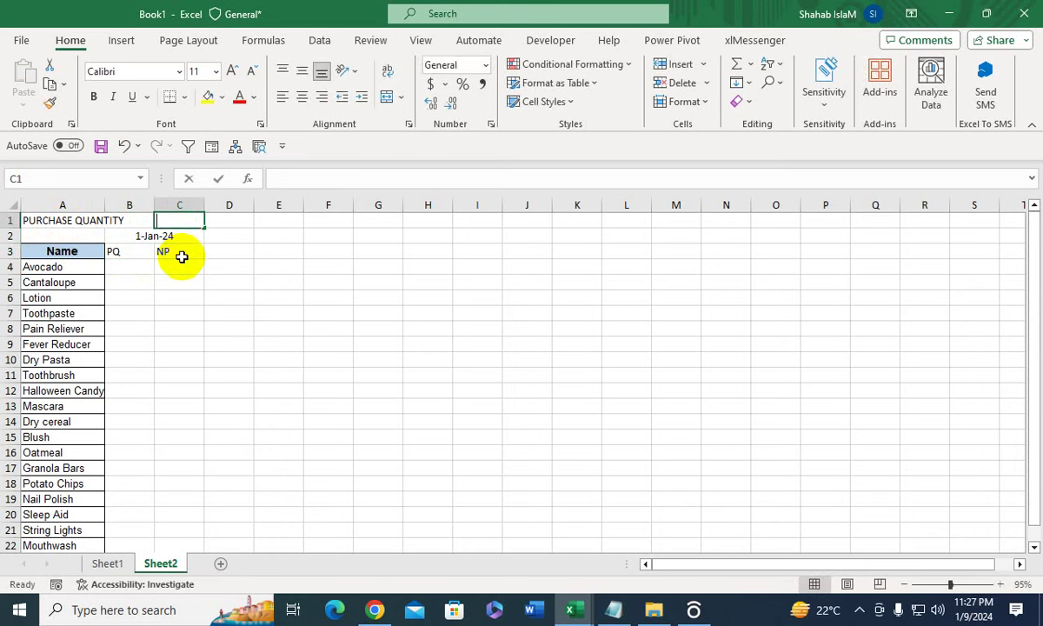
text(NEW PRI)
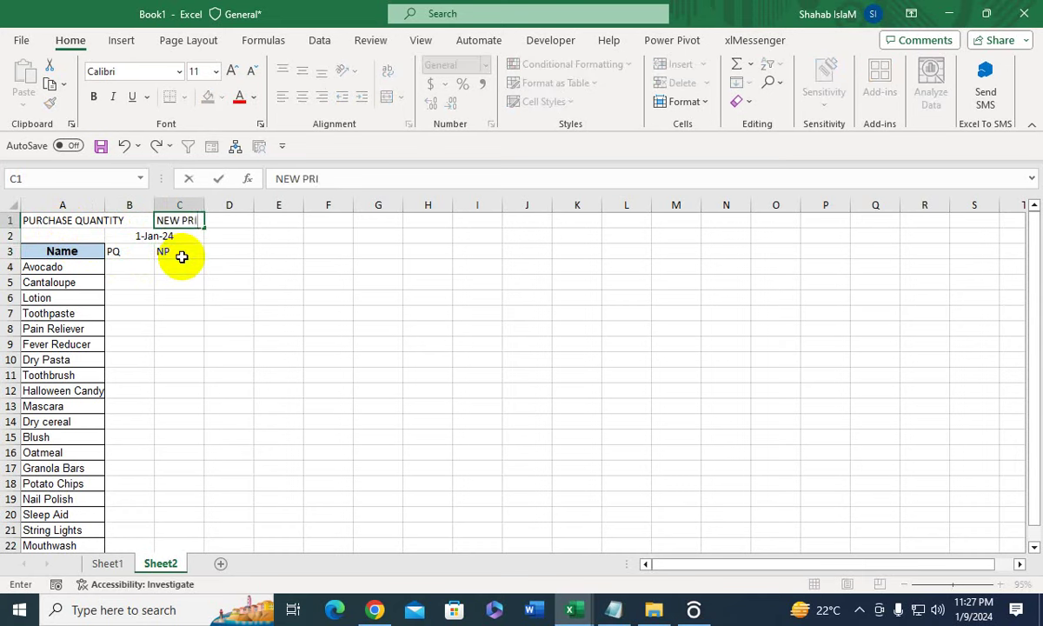
text(CE)
key(Tab)
click(181, 257)
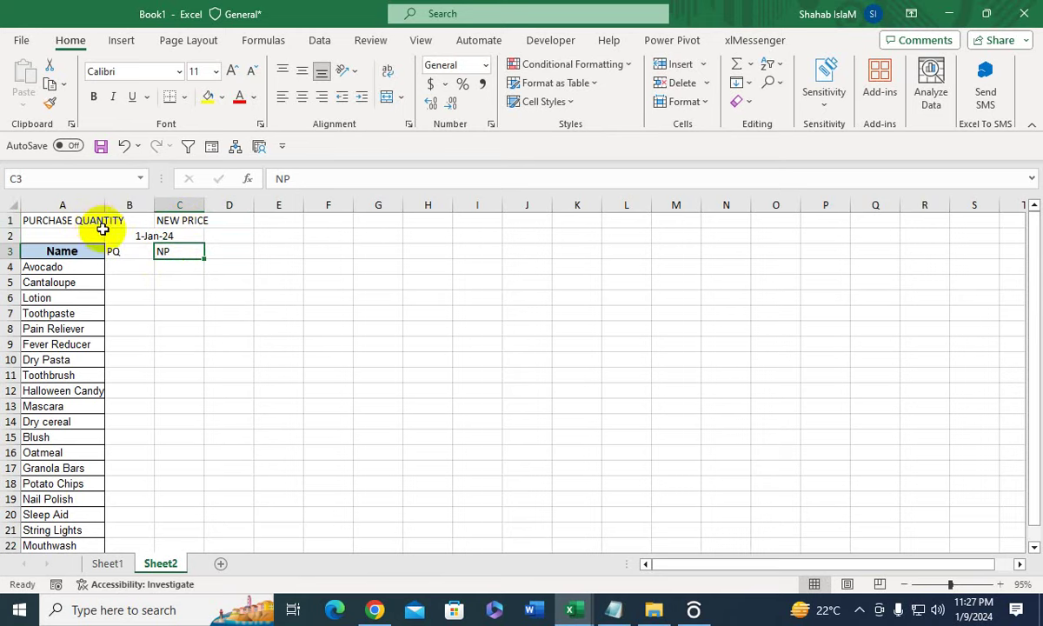
drag(155, 235, 168, 253)
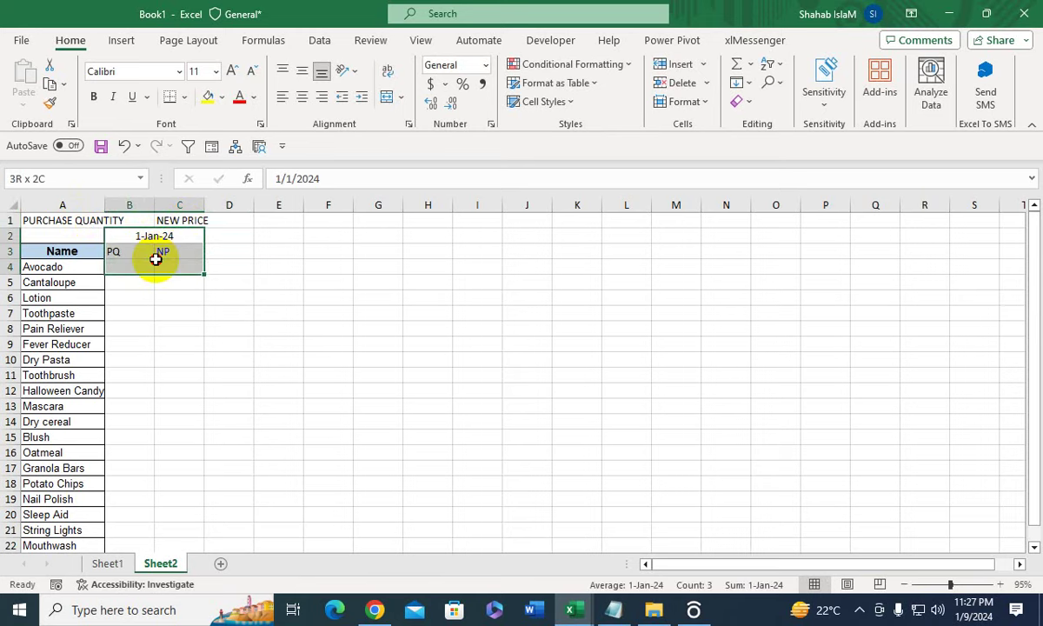
Center the PQ/NP headers and fill the date blocks right through 10-Jan-24 in columns T:U.
click(300, 96)
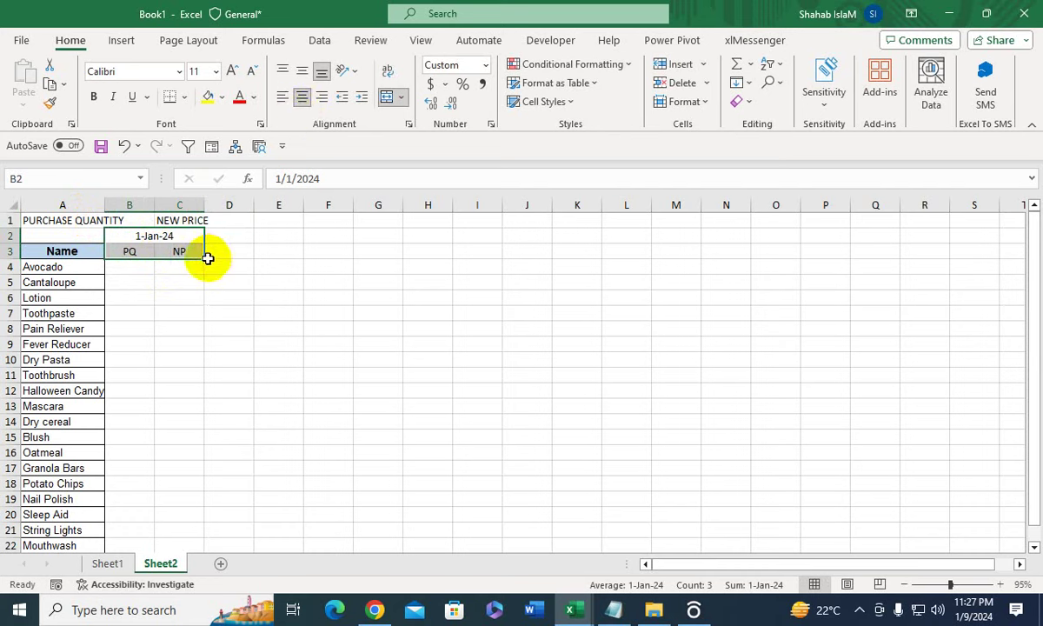
mouse_move(205, 257)
mouse_down()
mouse_move(507, 272)
mouse_move(928, 245)
mouse_move(891, 244)
mouse_up()
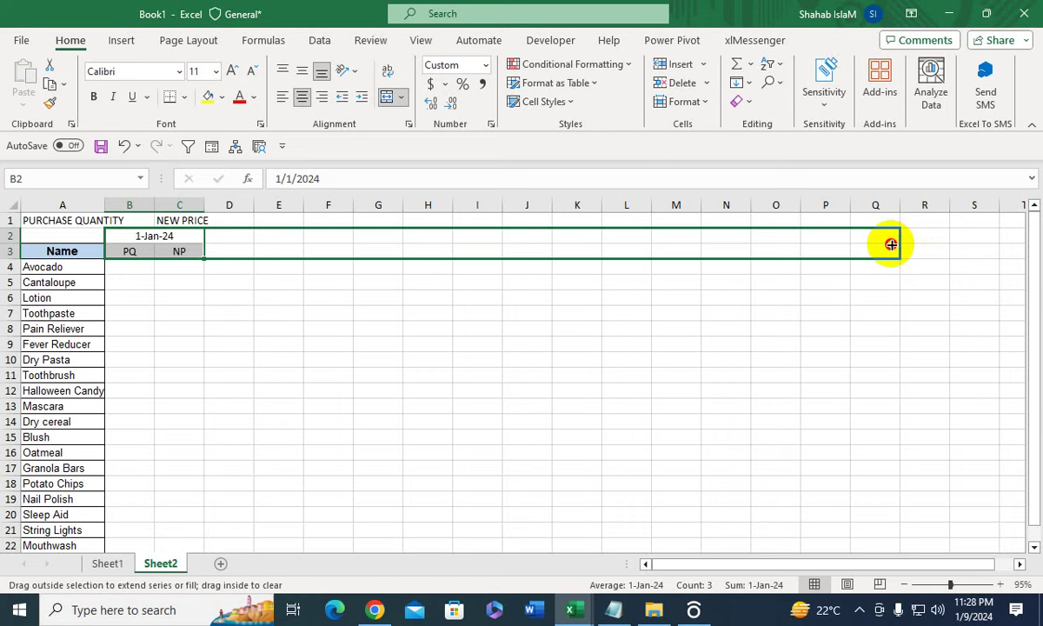
drag(891, 244, 890, 244)
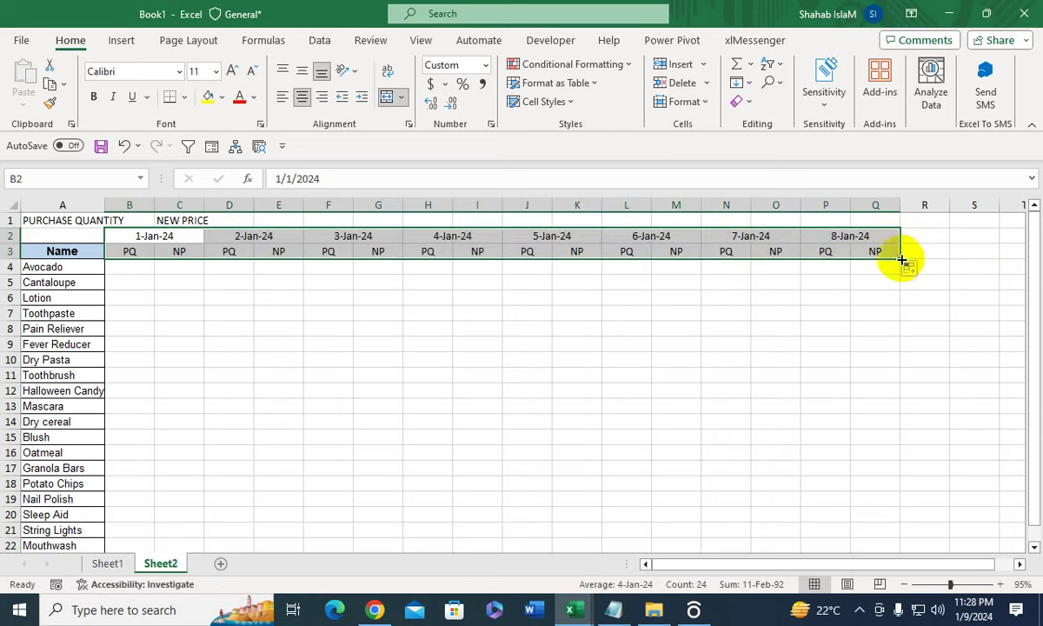
drag(902, 259, 965, 261)
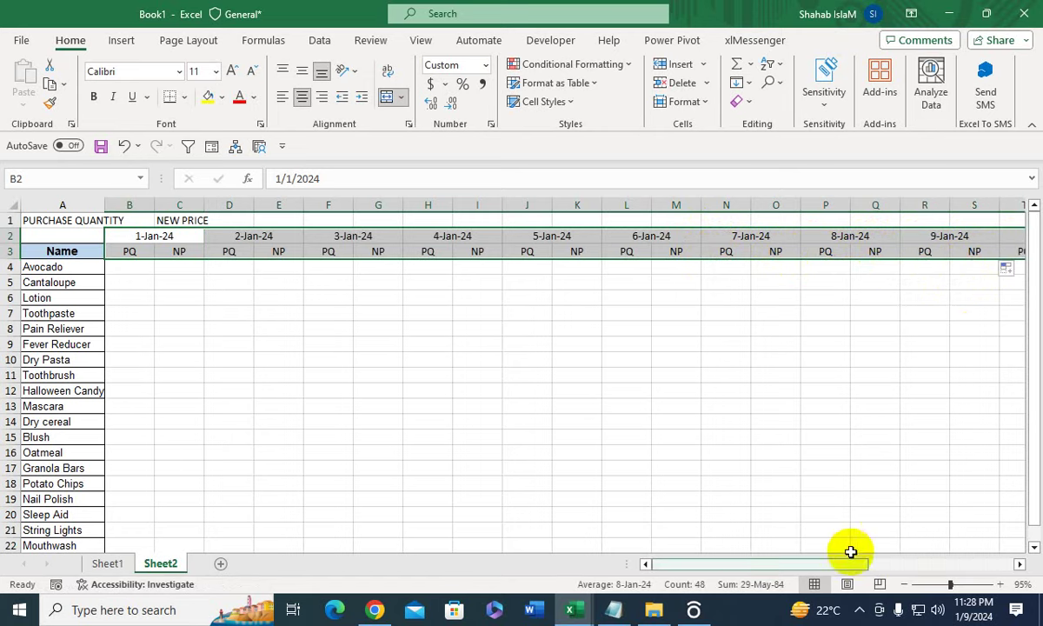
drag(841, 567, 1002, 525)
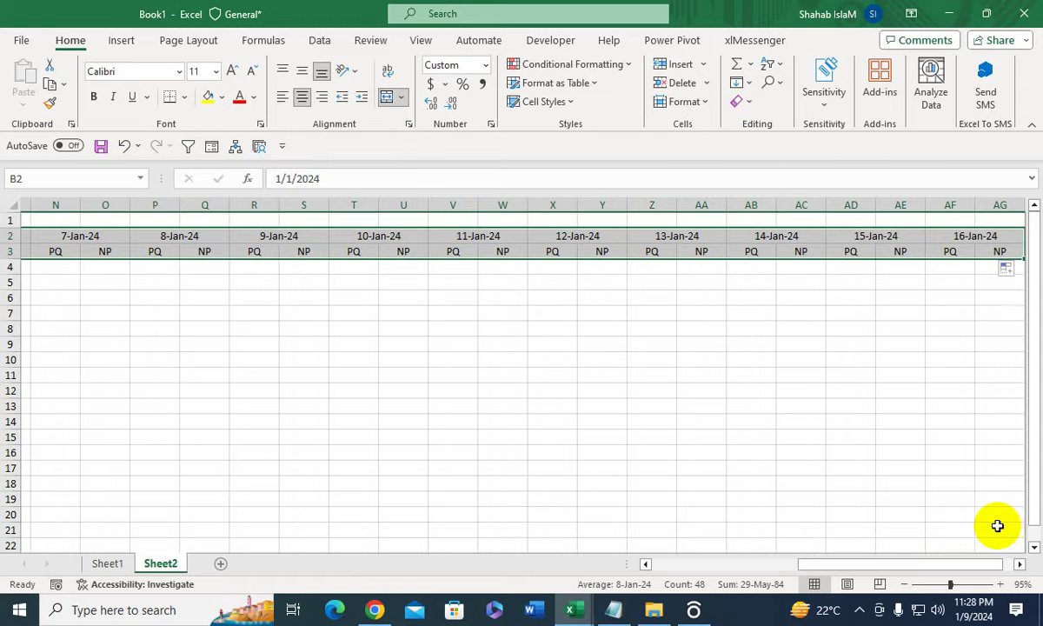
scroll(998, 526, left, 5)
drag(871, 233, 875, 248)
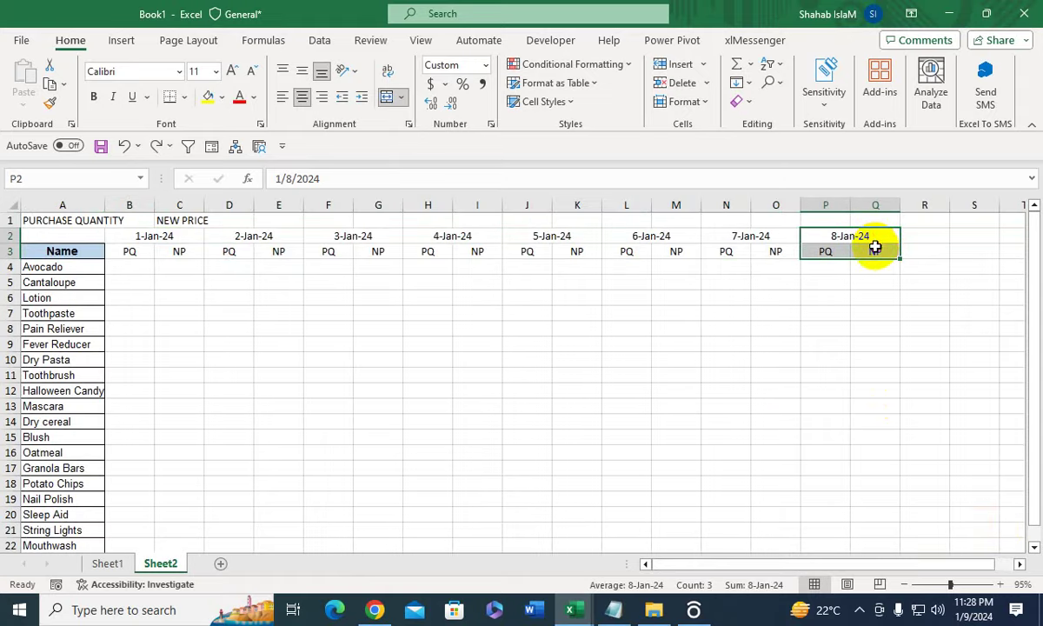
drag(949, 585, 944, 585)
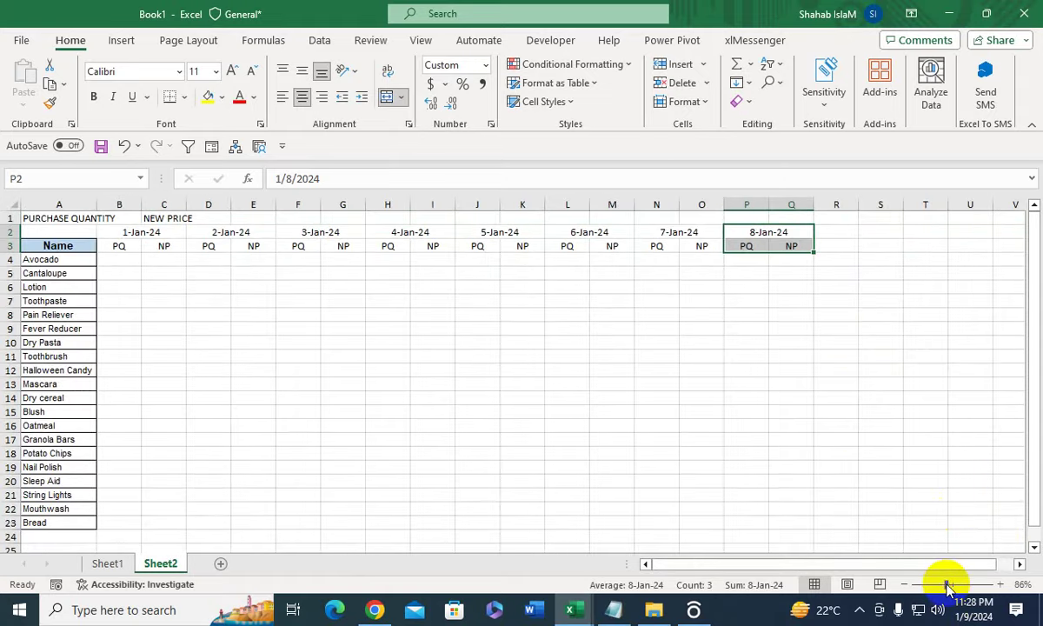
drag(813, 252, 941, 251)
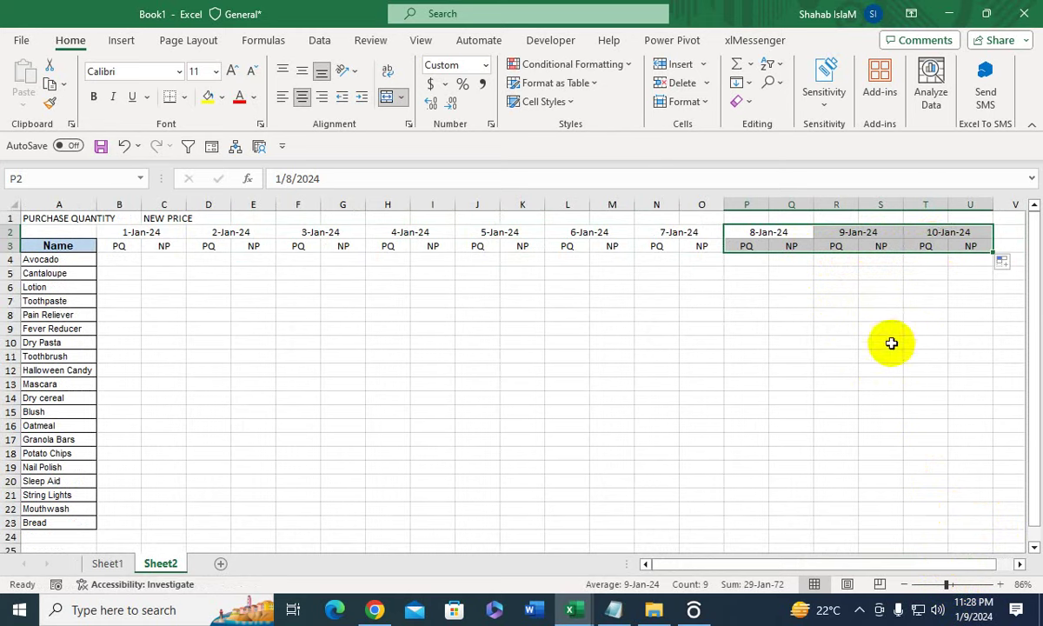
click(836, 288)
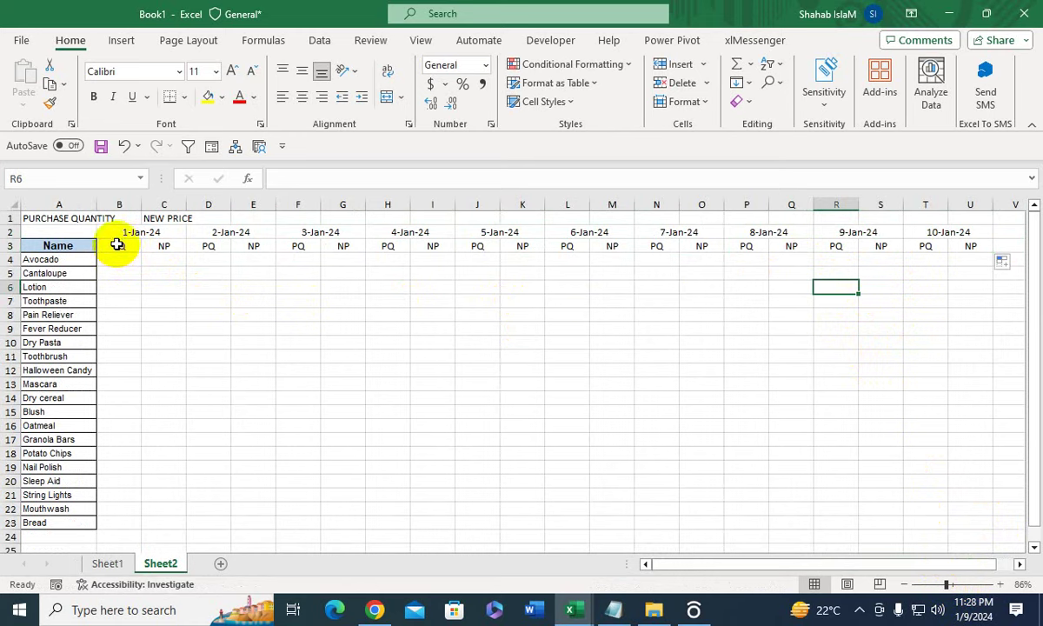
Give the B2:U3 date and PQ/NP headers a dark blue fill with white text.
drag(118, 245, 943, 231)
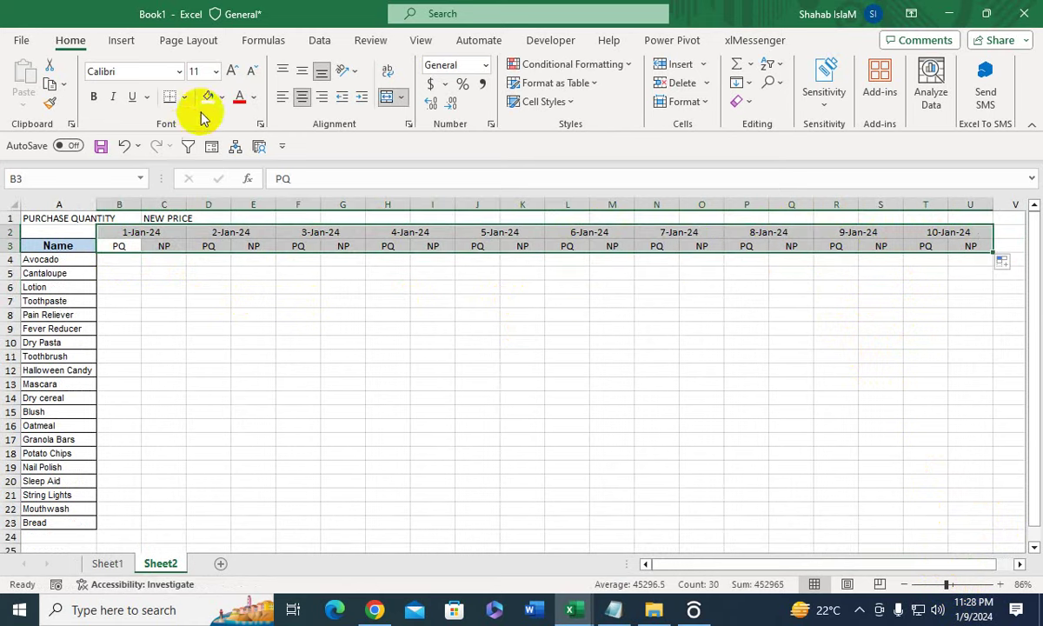
click(221, 97)
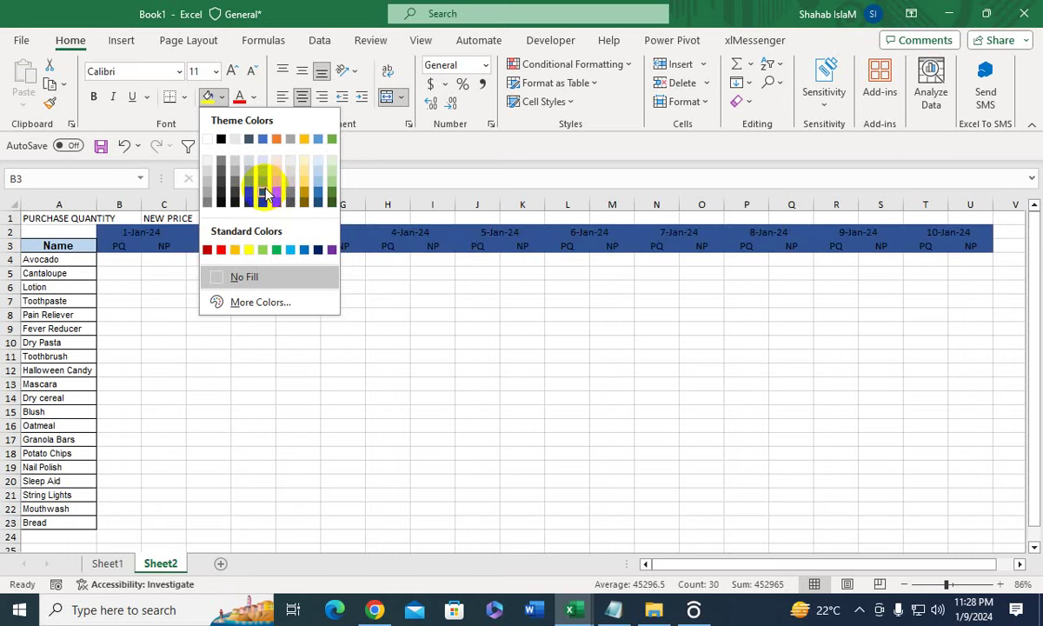
click(265, 195)
click(253, 97)
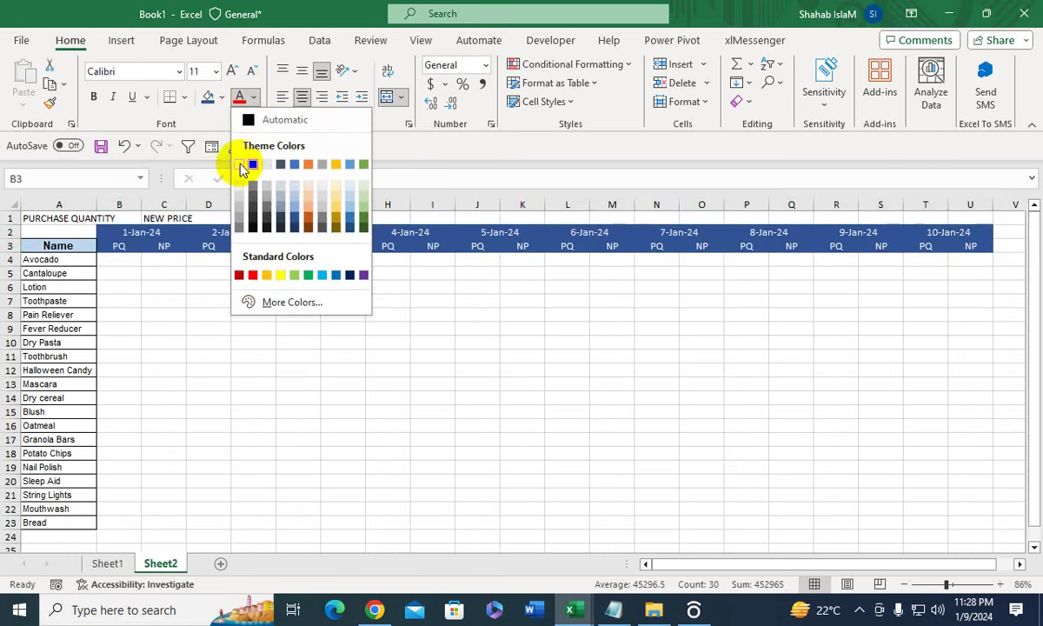
click(239, 164)
Make the PQ/NP row taller and the header text larger and bold.
drag(17, 253, 16, 264)
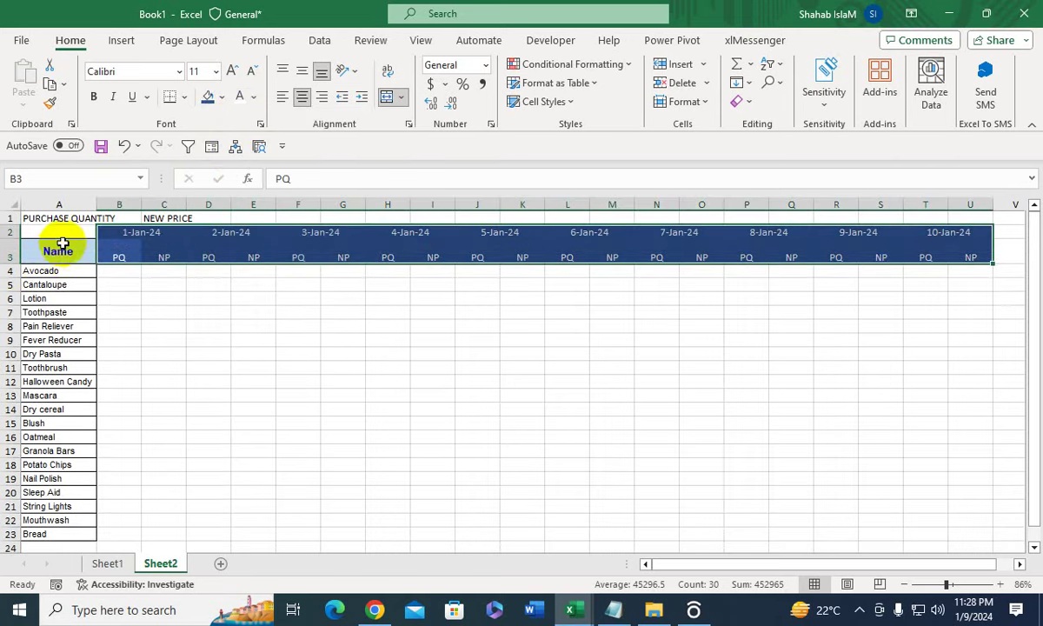
click(233, 73)
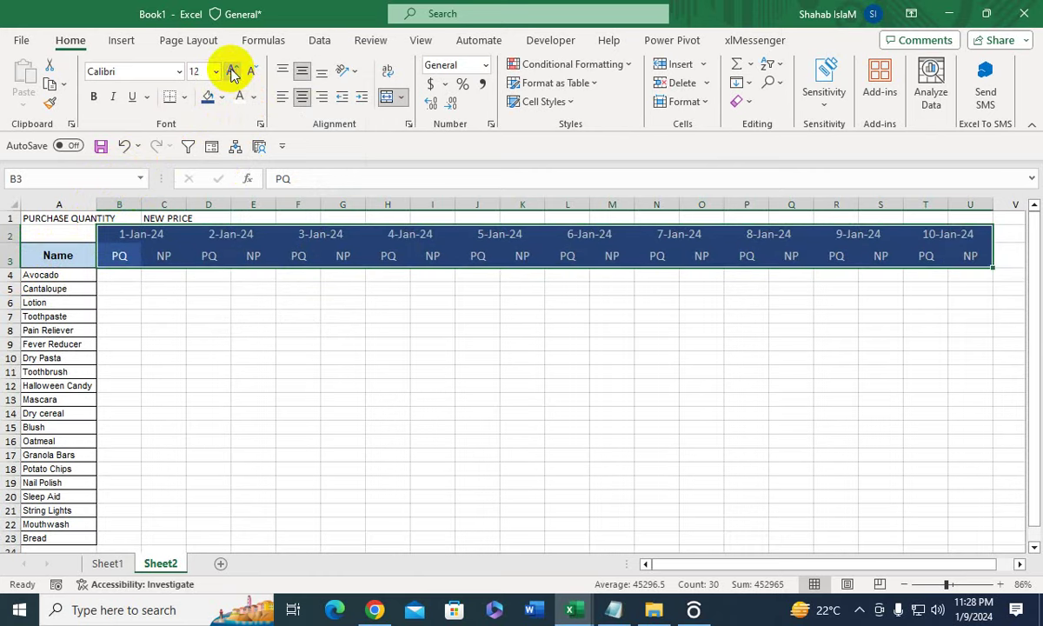
click(93, 96)
click(144, 289)
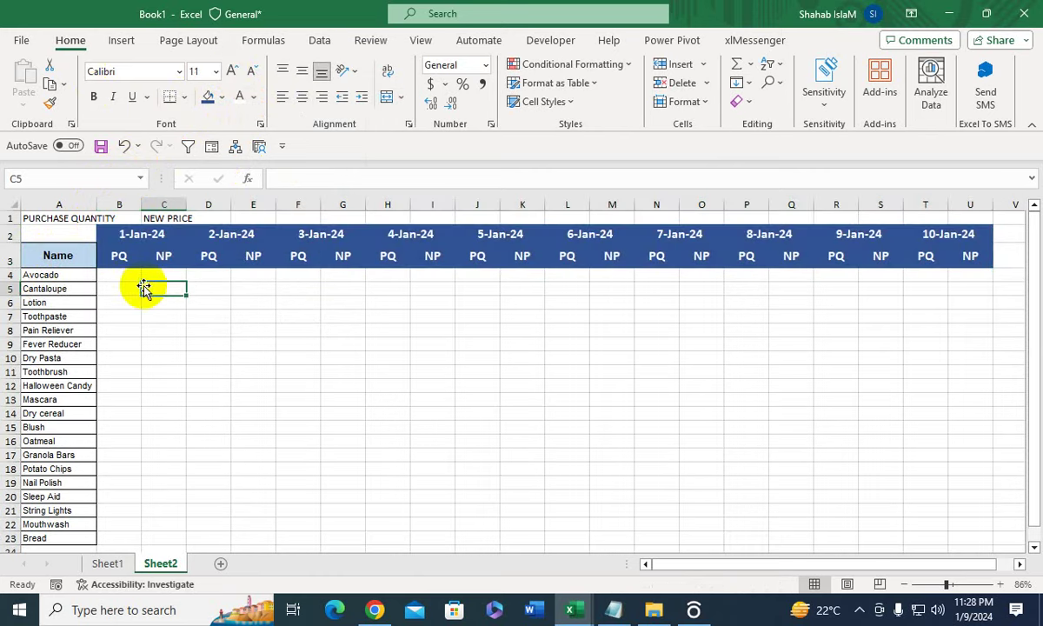
drag(96, 202, 965, 207)
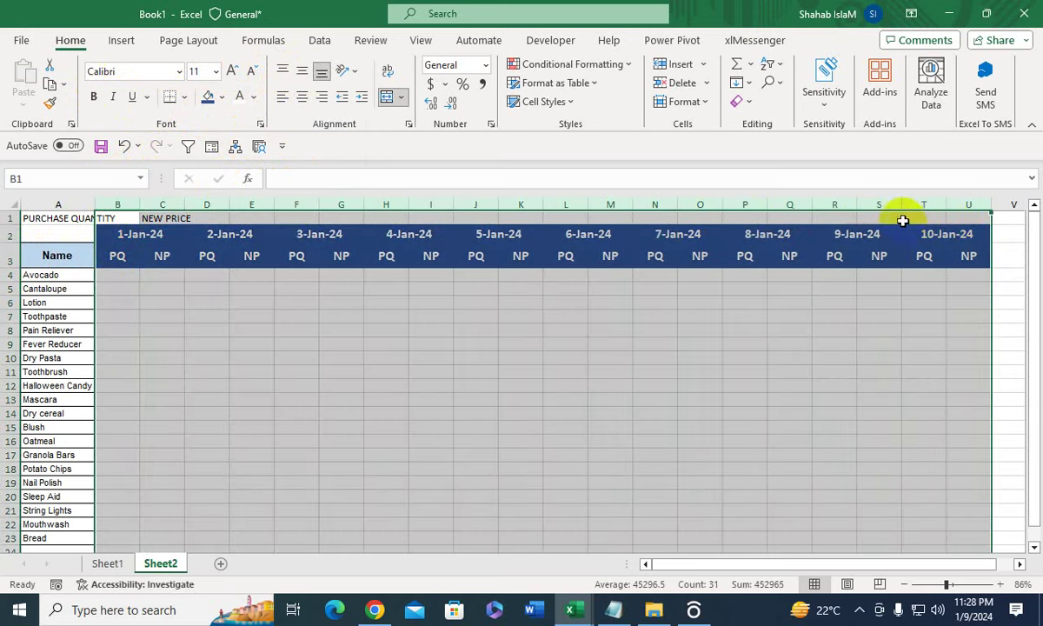
Autofit columns B:U, shrink row 2's date text, and widen T:U so 10-Jan-24 shows.
double_click(901, 198)
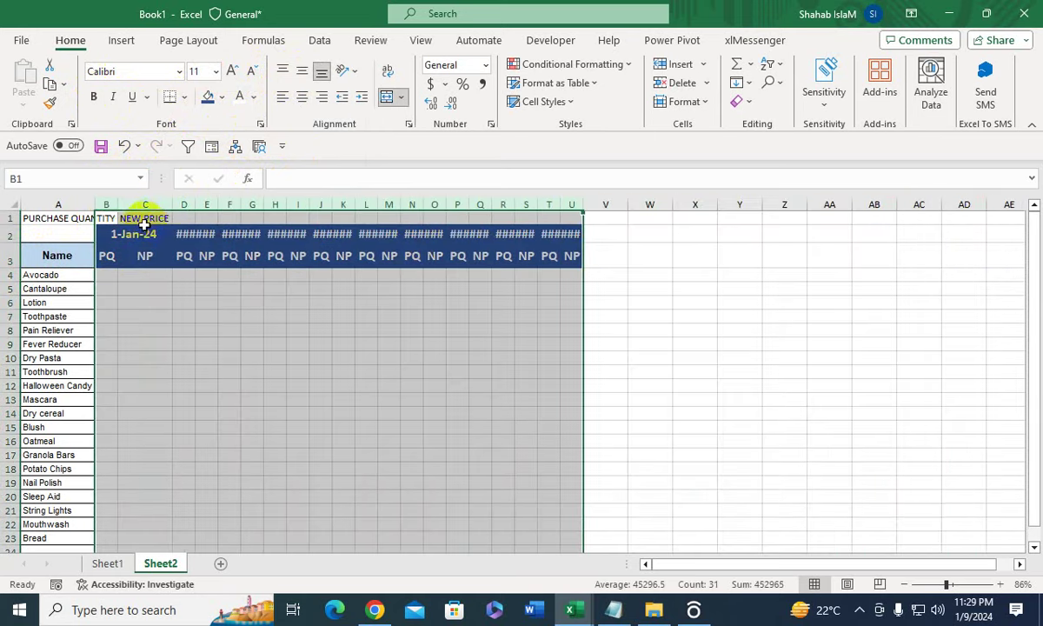
drag(139, 233, 565, 233)
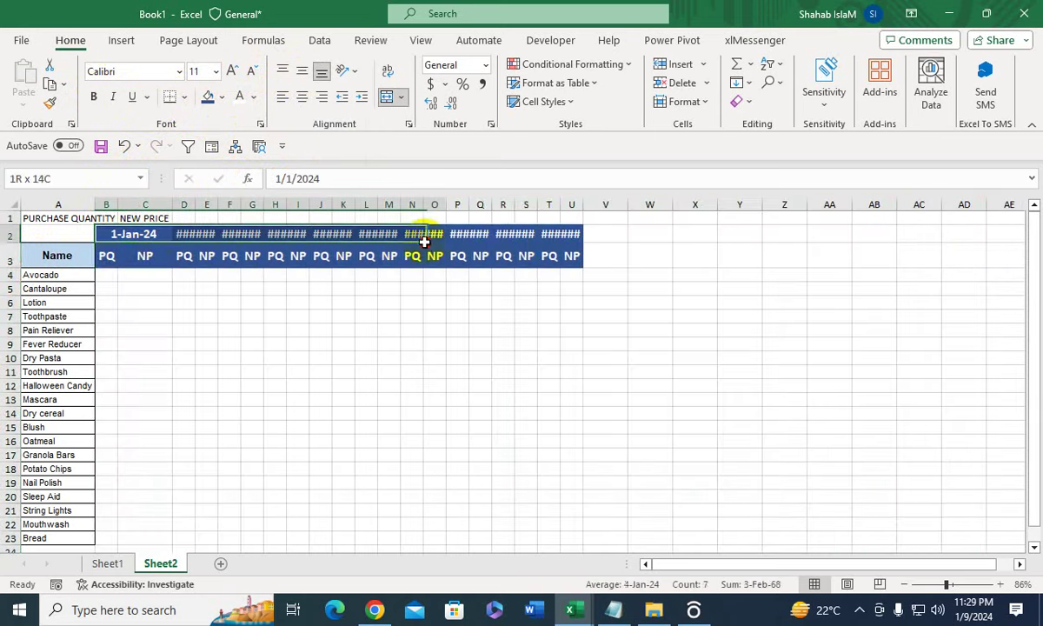
click(252, 73)
click(206, 256)
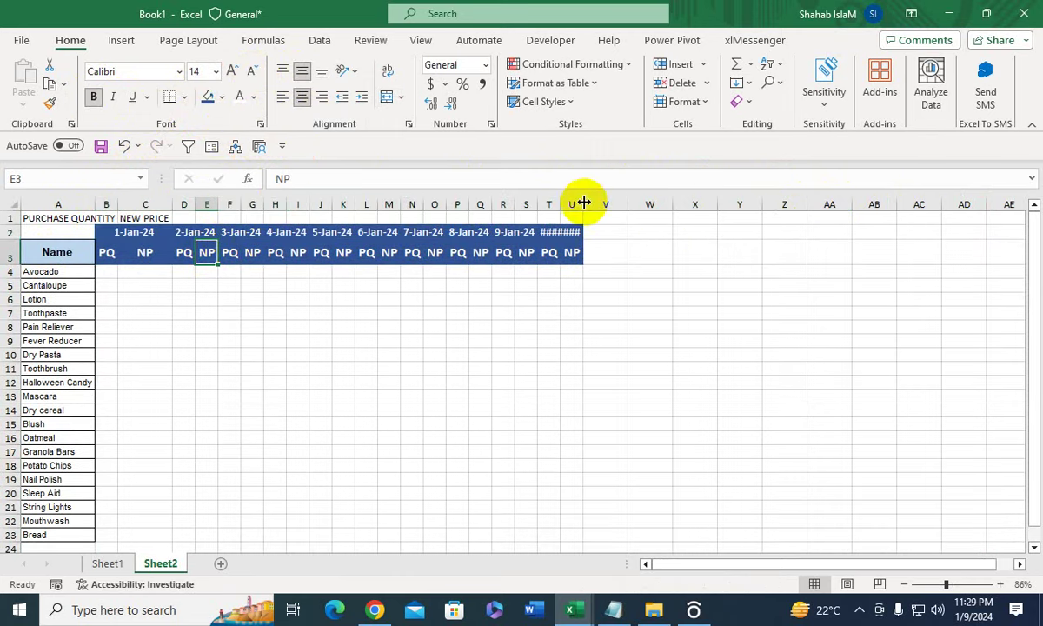
drag(550, 204, 589, 204)
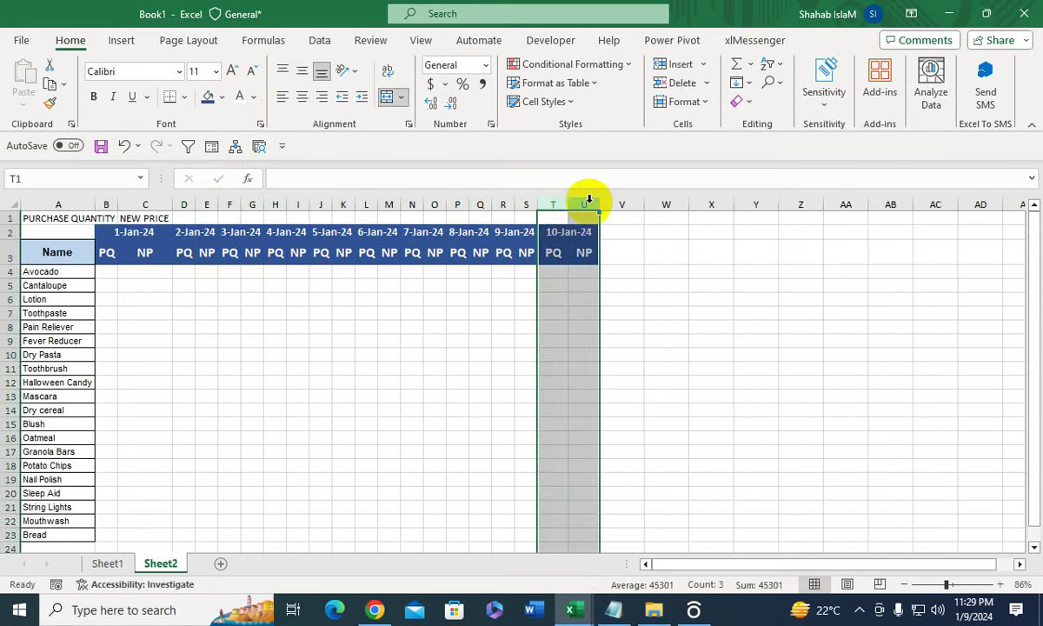
click(556, 298)
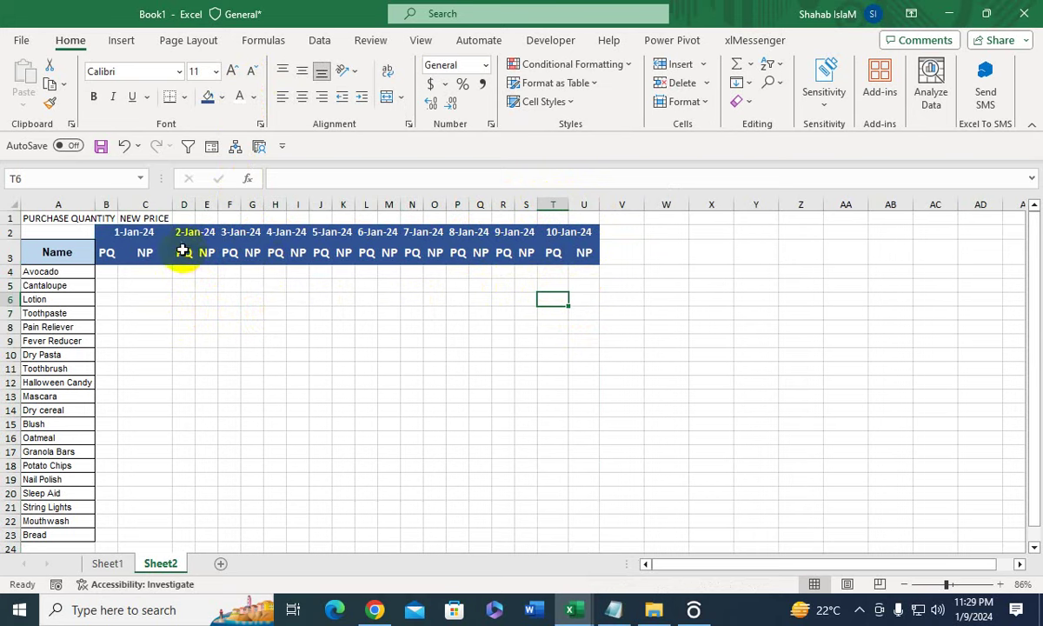
drag(171, 204, 143, 205)
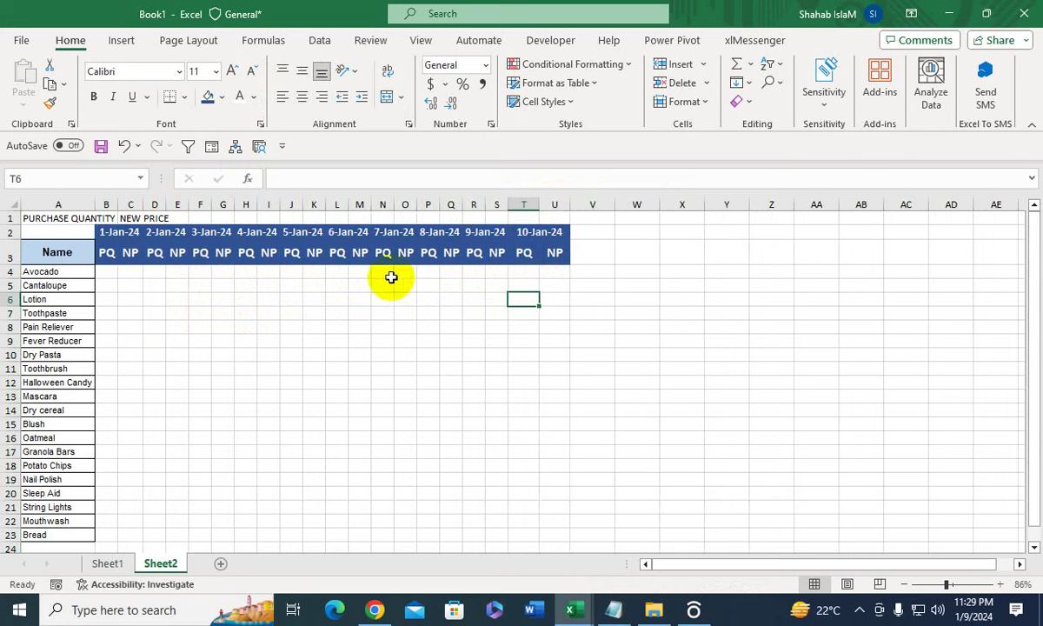
Fill the date blocks through 31-Jan-24 and clear the extra February columns BL:BO.
mouse_move(549, 230)
mouse_down()
mouse_move(546, 254)
mouse_move(561, 257)
mouse_move(998, 243)
mouse_move(860, 269)
mouse_up()
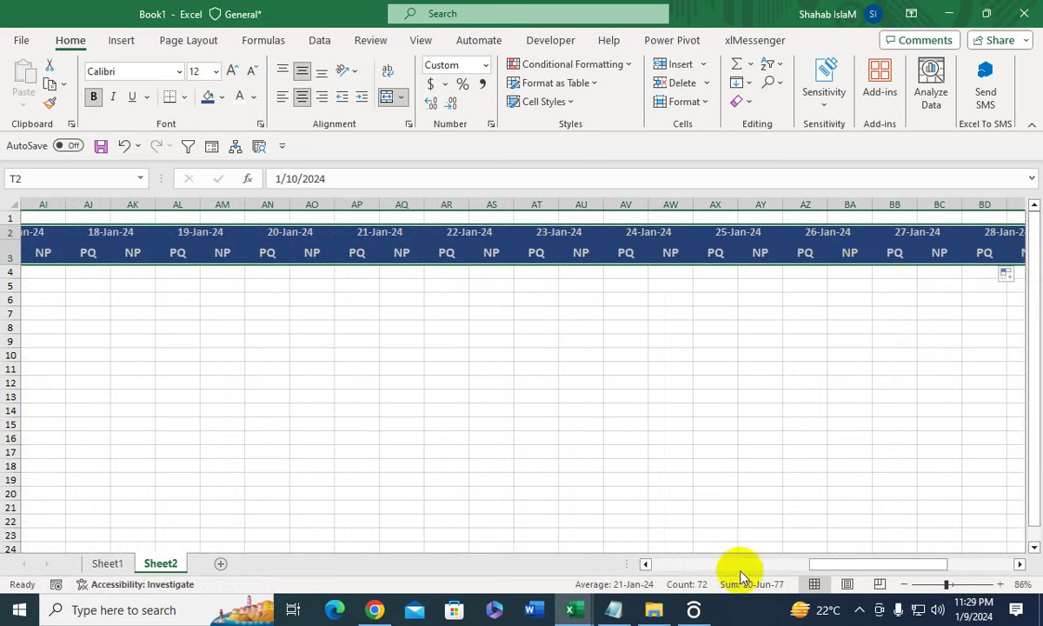
drag(809, 565, 939, 565)
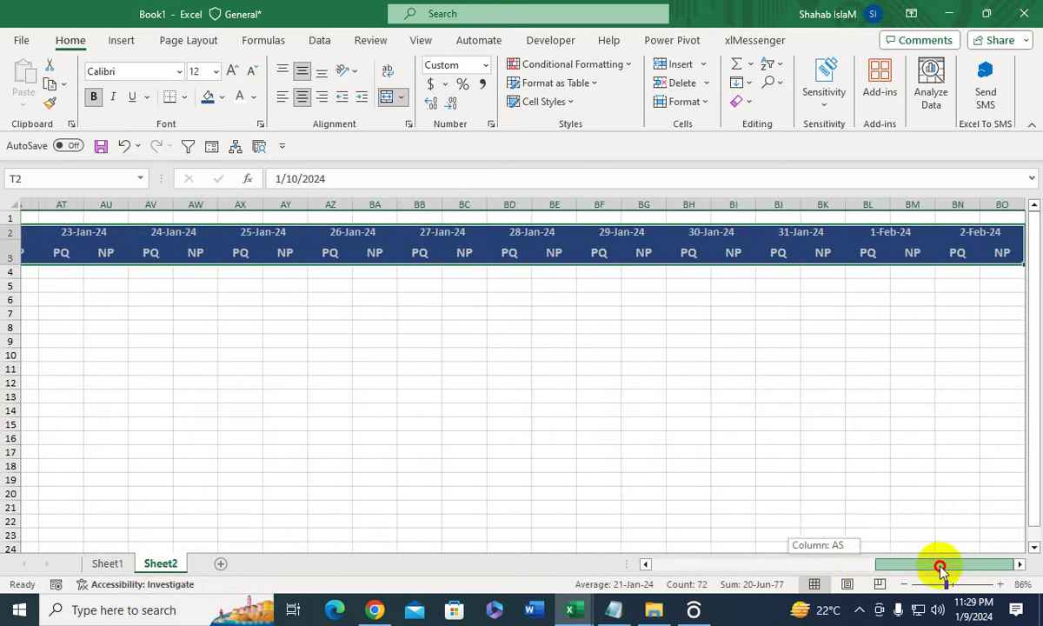
mouse_move(861, 204)
mouse_down()
mouse_move(1034, 198)
mouse_move(1025, 193)
mouse_up()
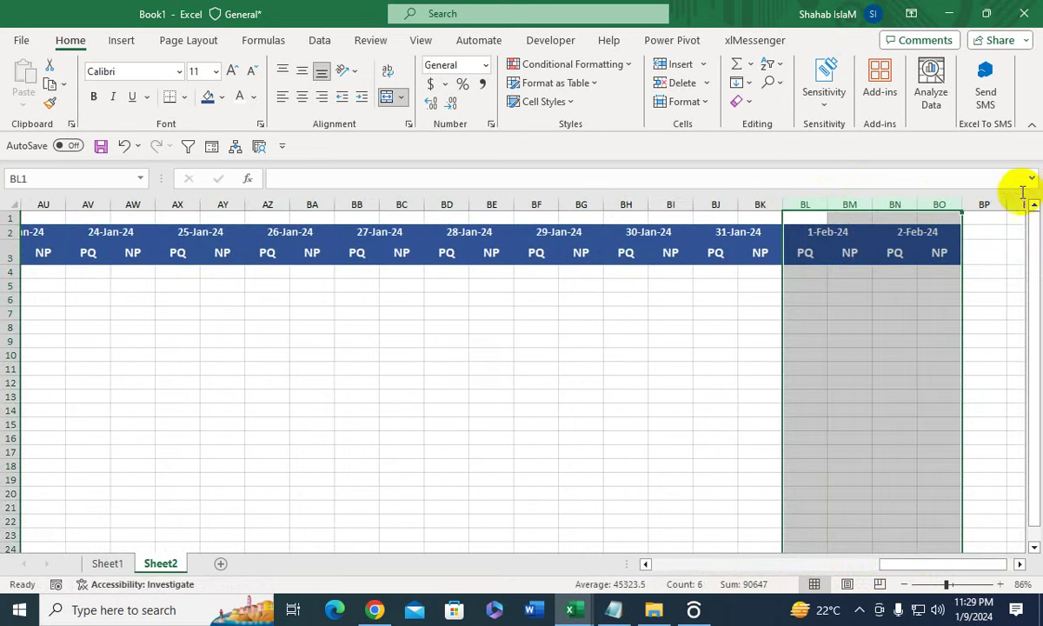
click(739, 101)
click(778, 123)
Autofit all day columns B:BK and decrease the row 2 date font size.
mouse_move(752, 204)
mouse_down()
mouse_move(2, 243)
mouse_move(103, 248)
mouse_up()
double_click(367, 204)
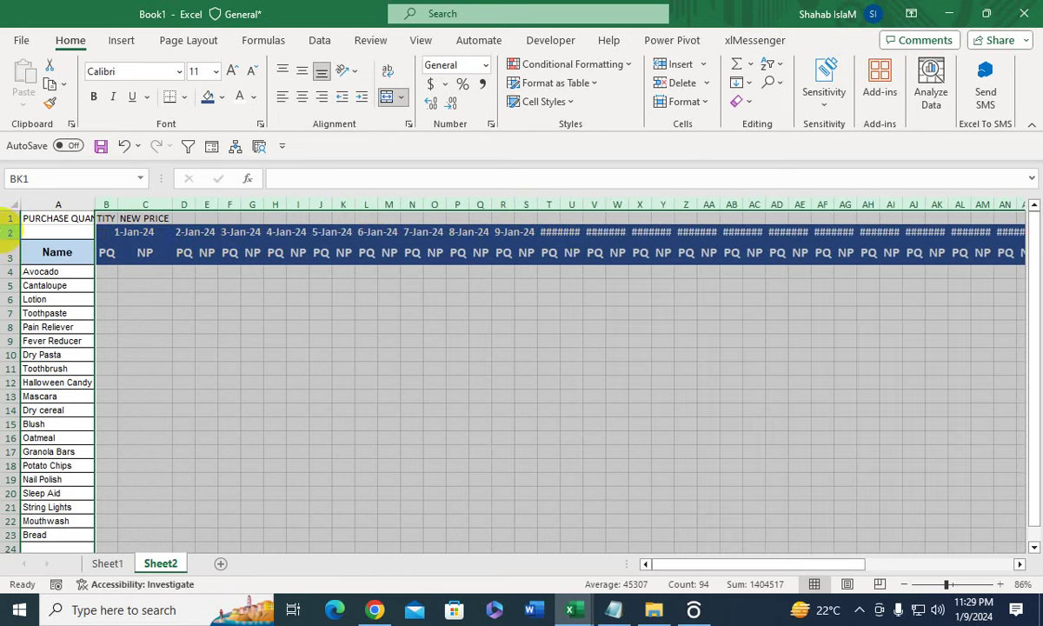
click(7, 231)
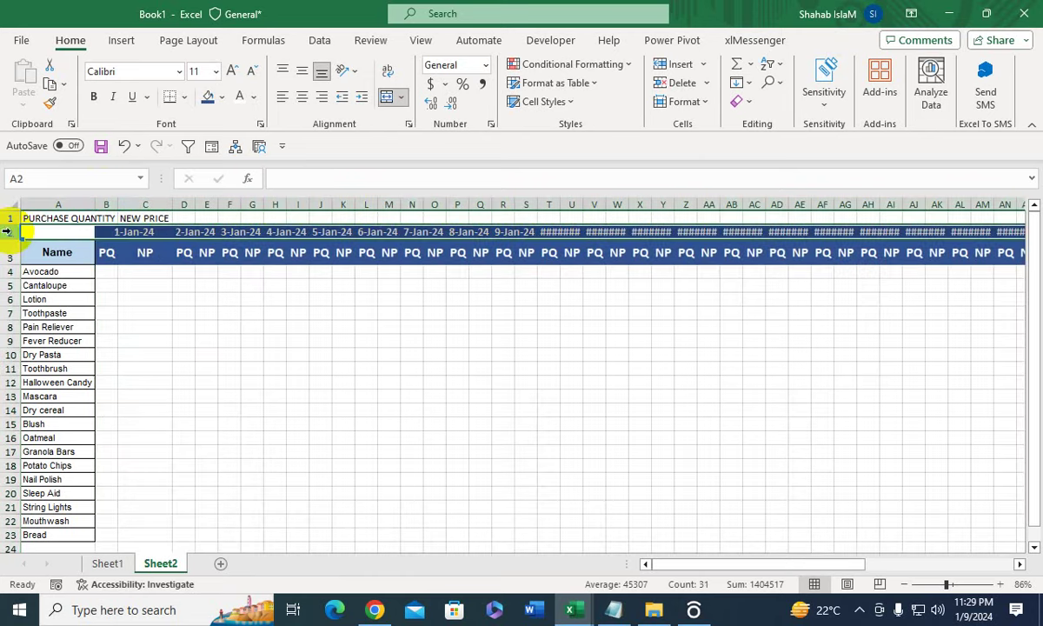
click(252, 73)
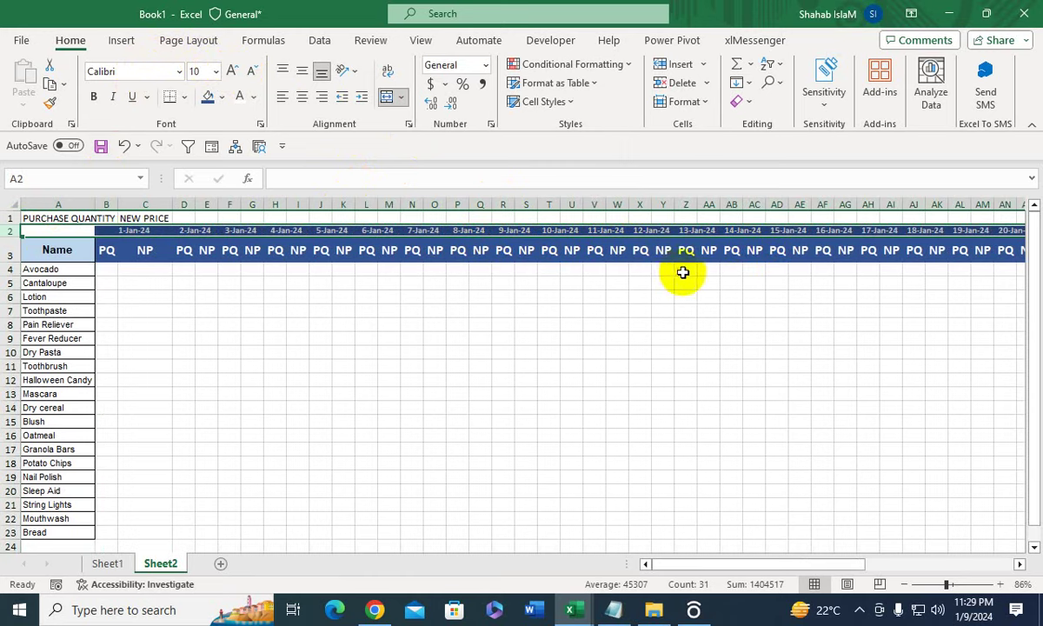
drag(731, 564, 857, 564)
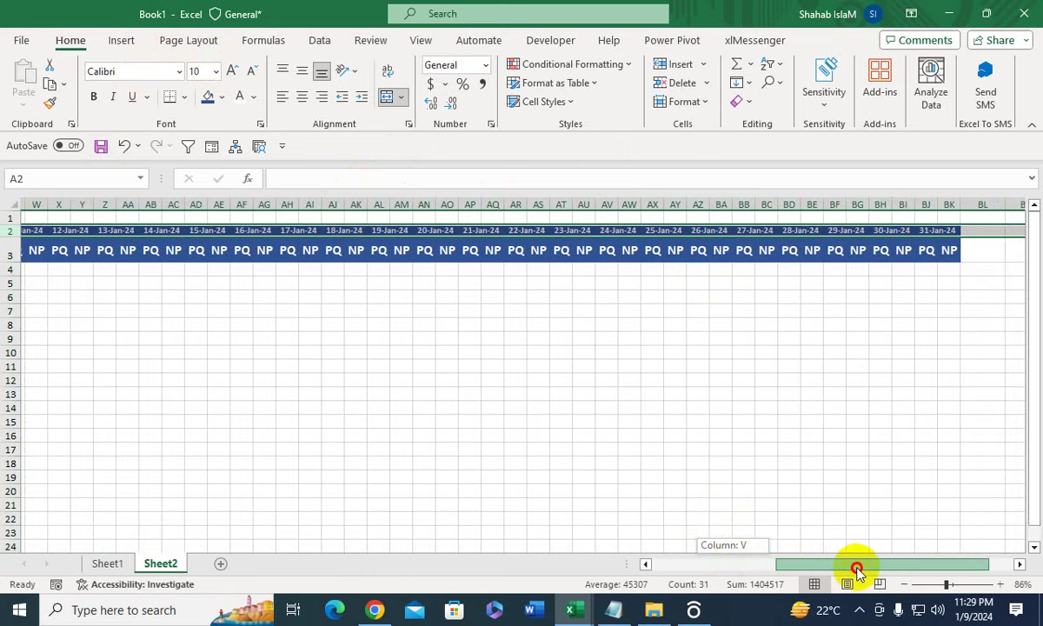
click(676, 311)
click(666, 231)
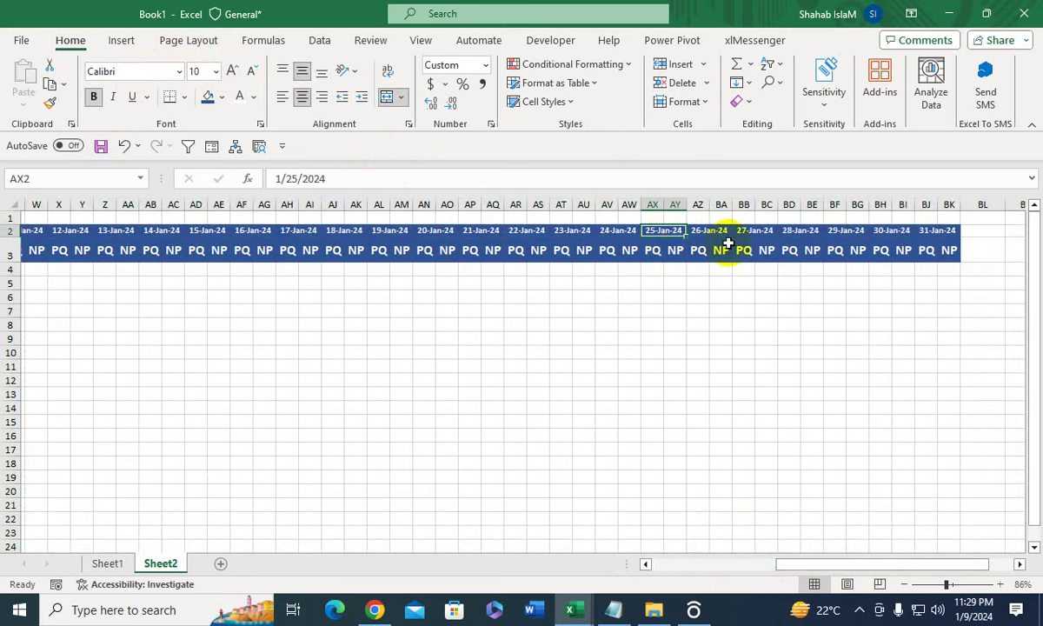
drag(986, 252, 1018, 253)
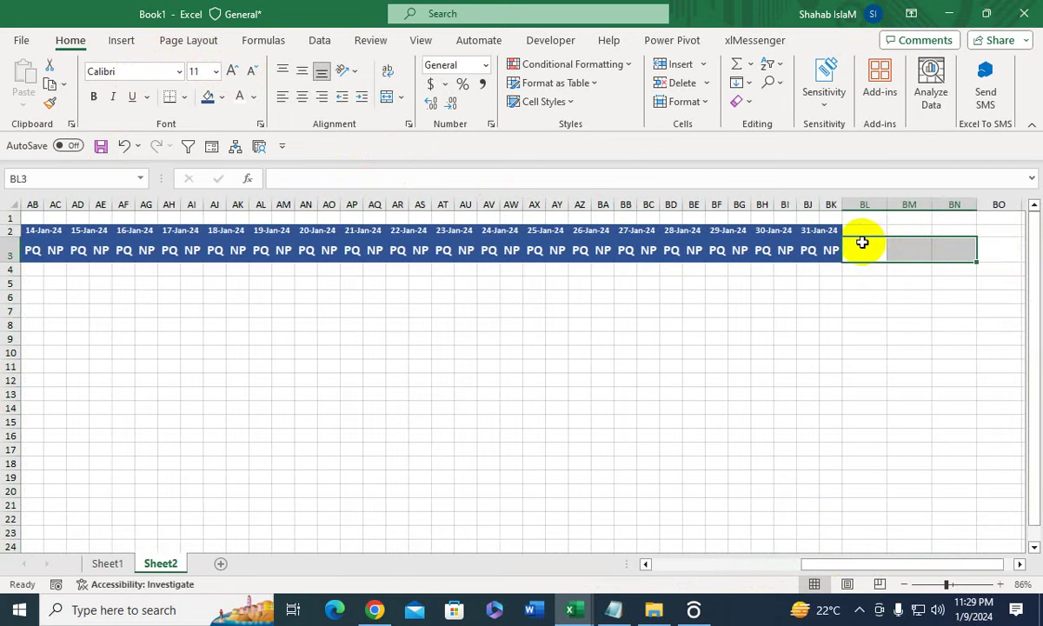
Add TQ and NP total headers in BL3 and BM3 after 31-Jan-24.
click(861, 249)
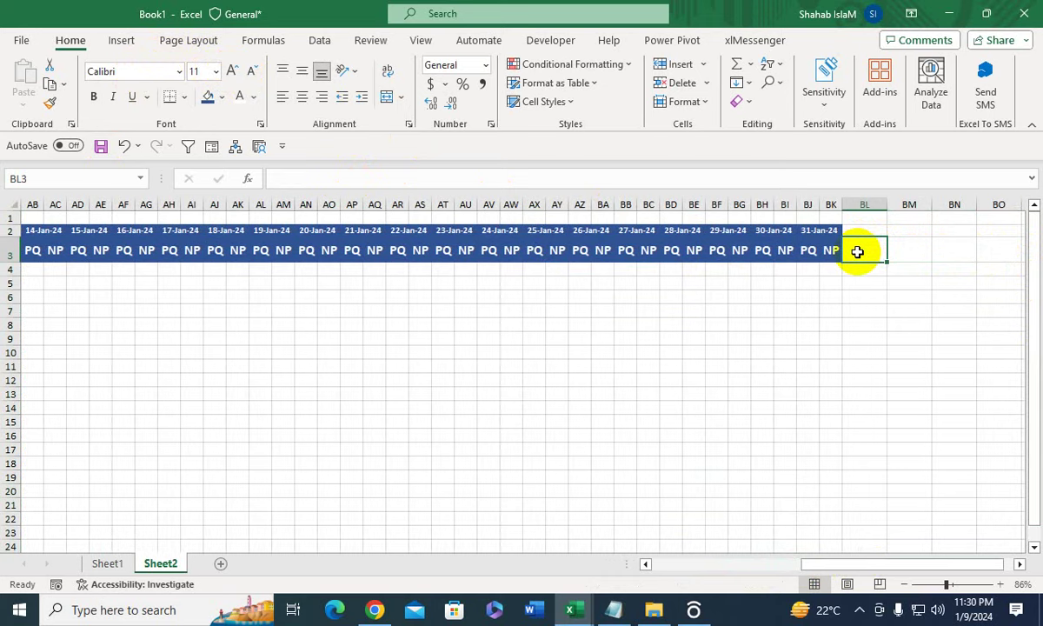
text(TQ)
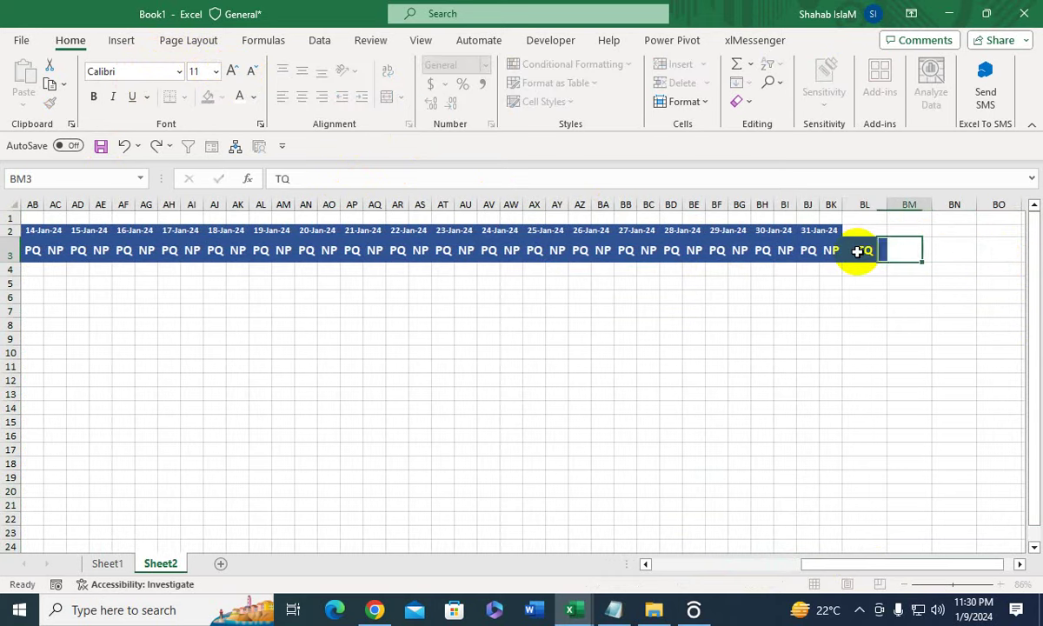
key(Tab)
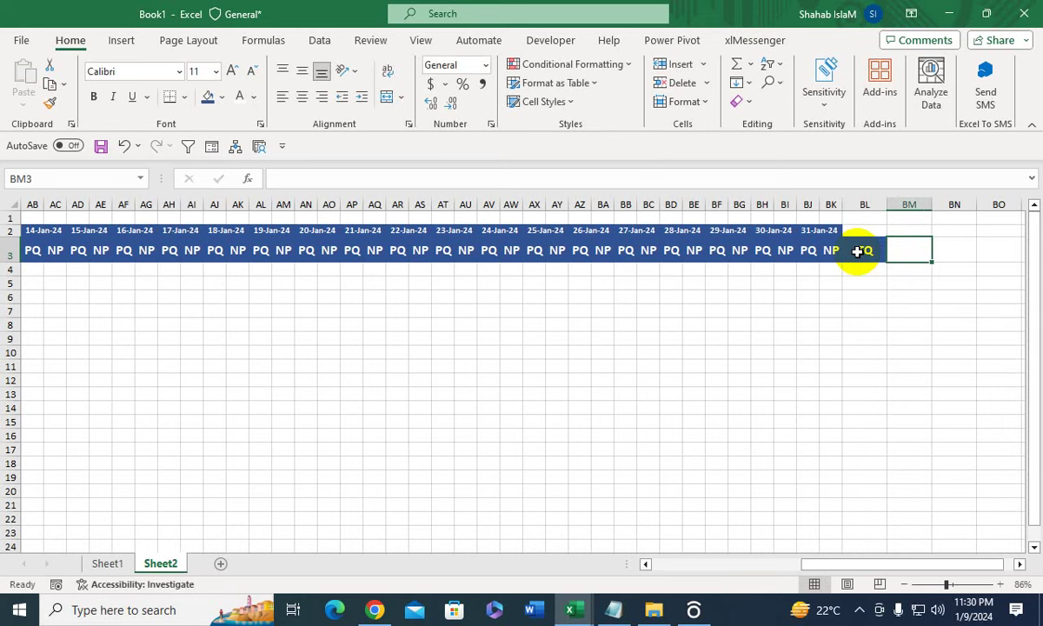
click(857, 251)
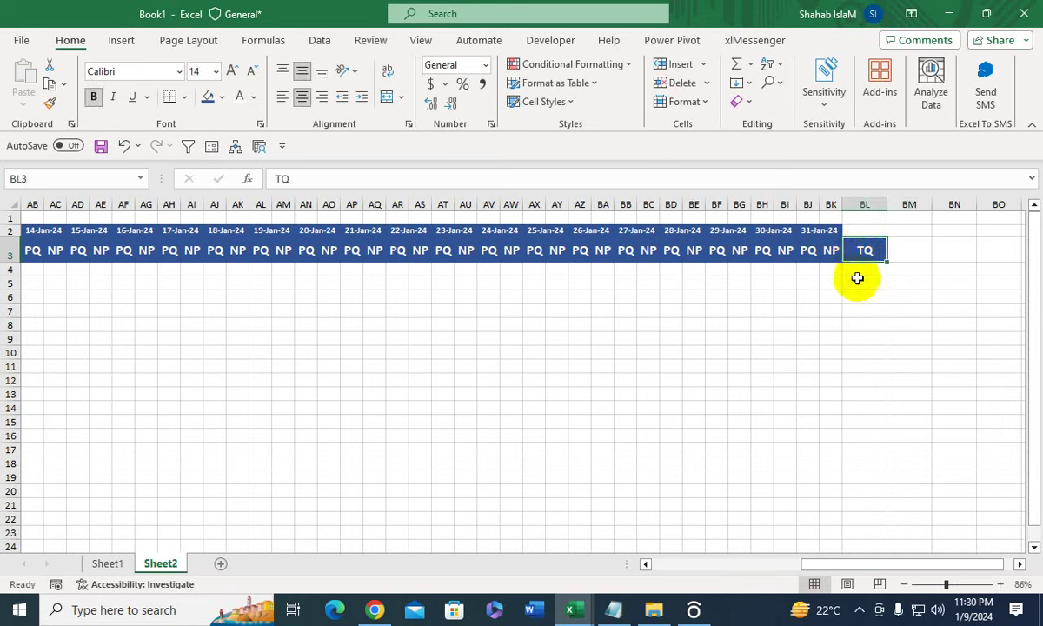
click(903, 252)
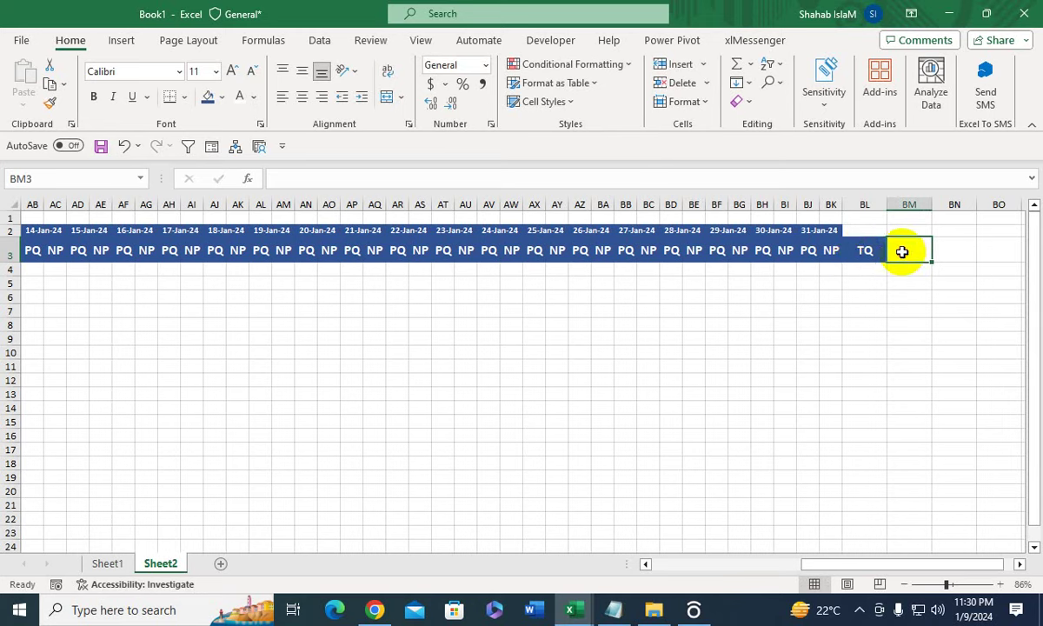
text(NP)
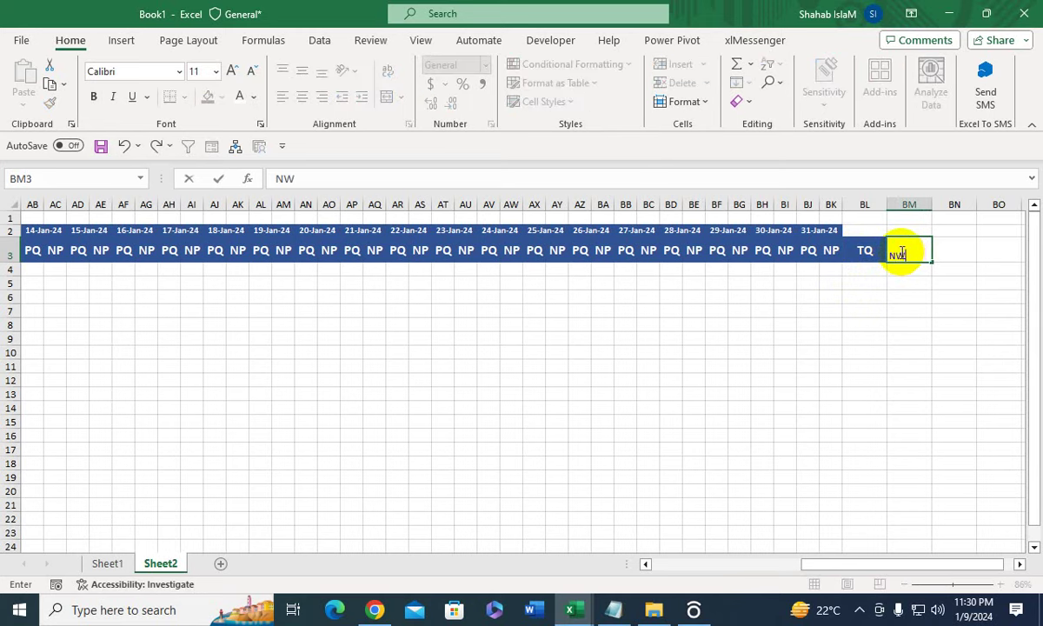
key(Return)
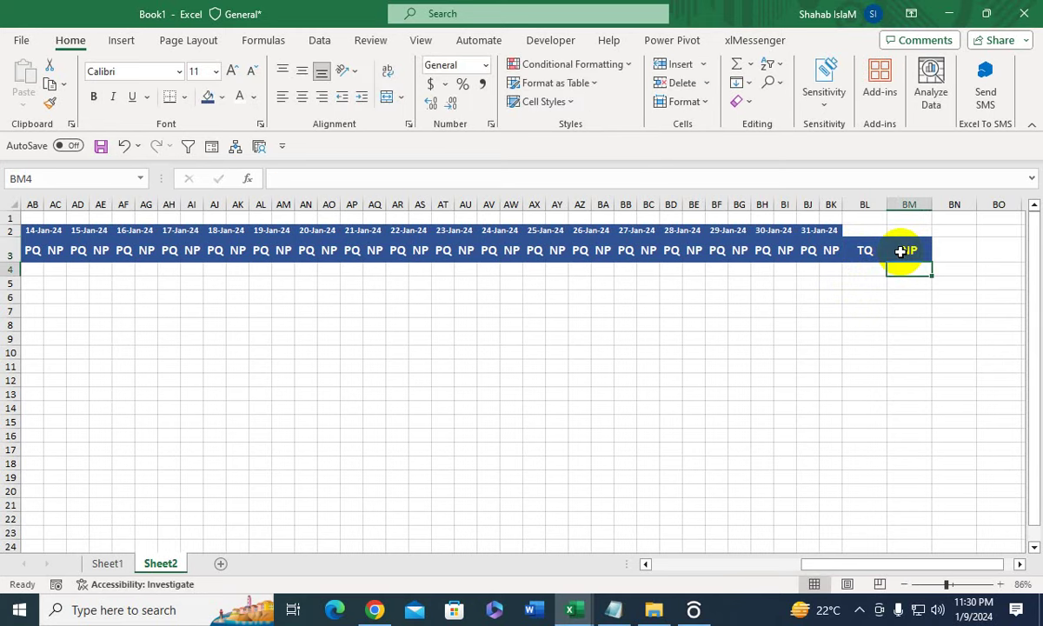
click(902, 251)
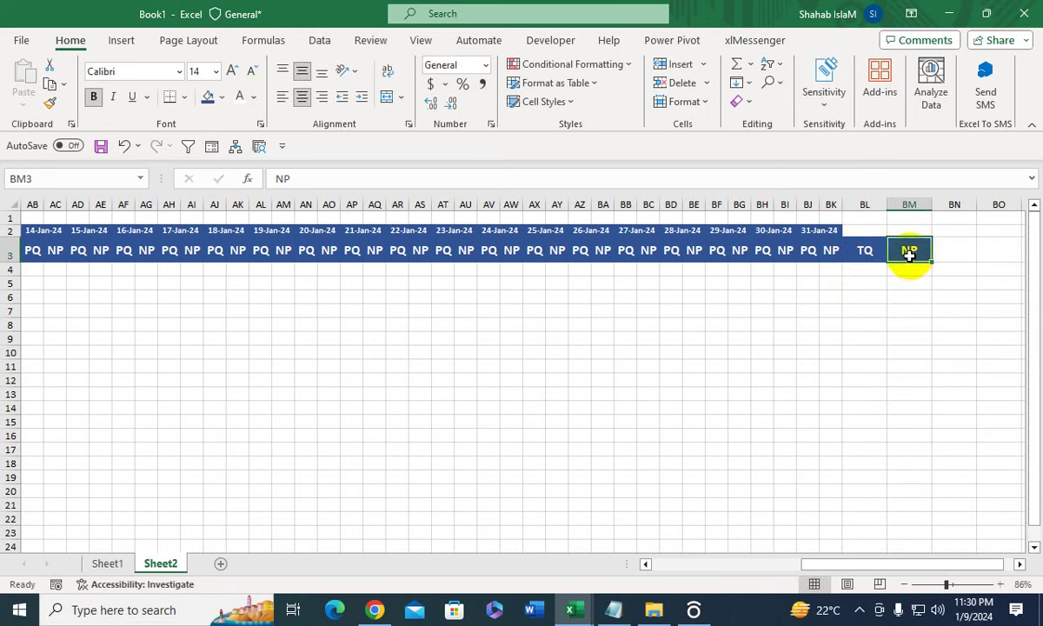
Shade cells BL4:BM22 under TQ and NP light blue.
click(875, 269)
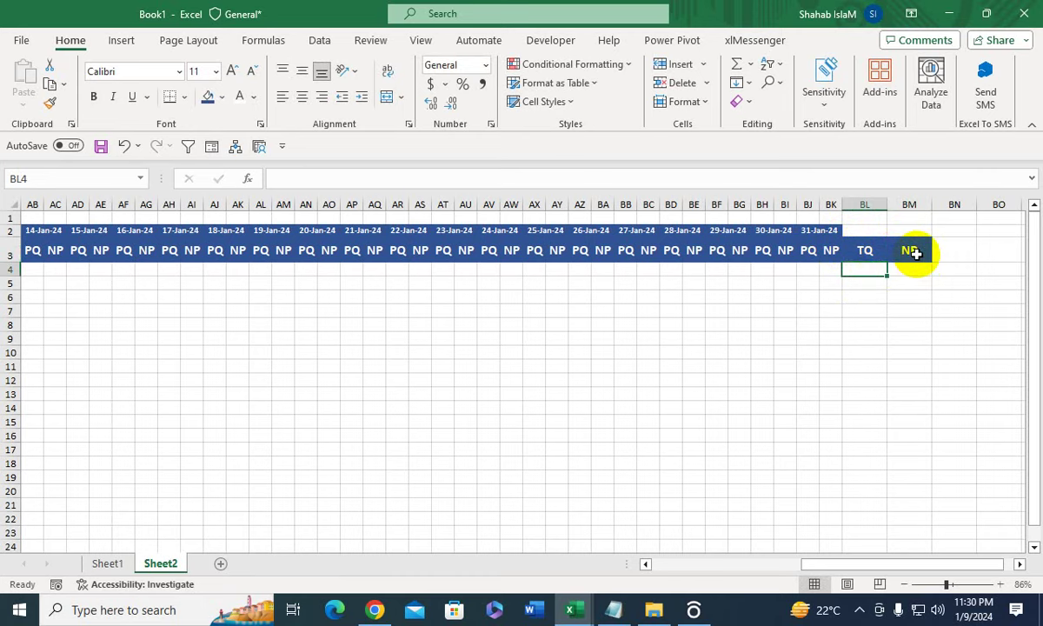
drag(865, 251, 904, 491)
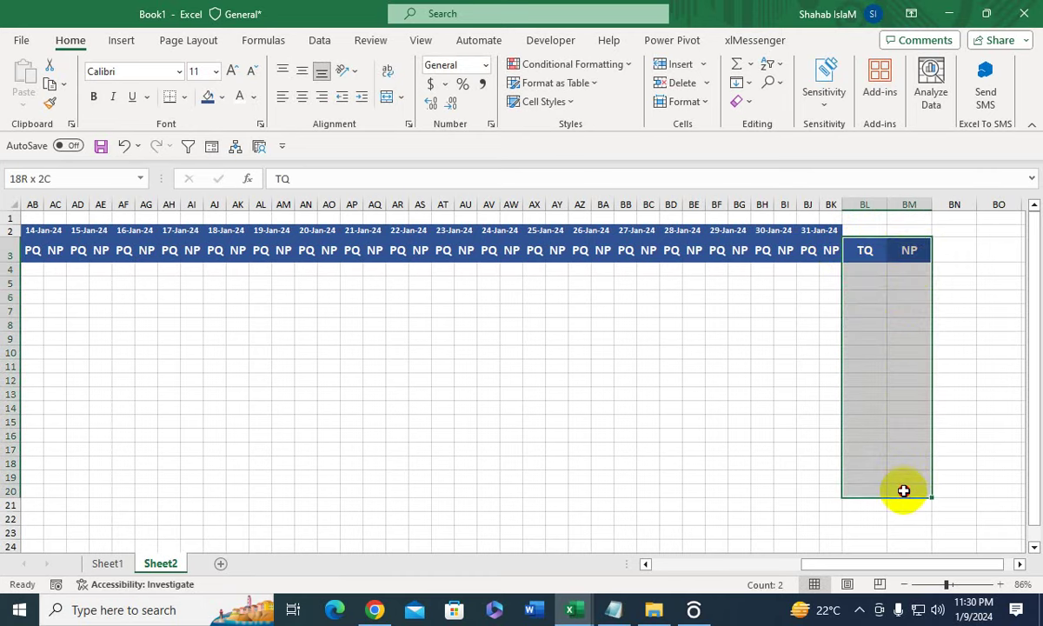
drag(1034, 306, 1037, 396)
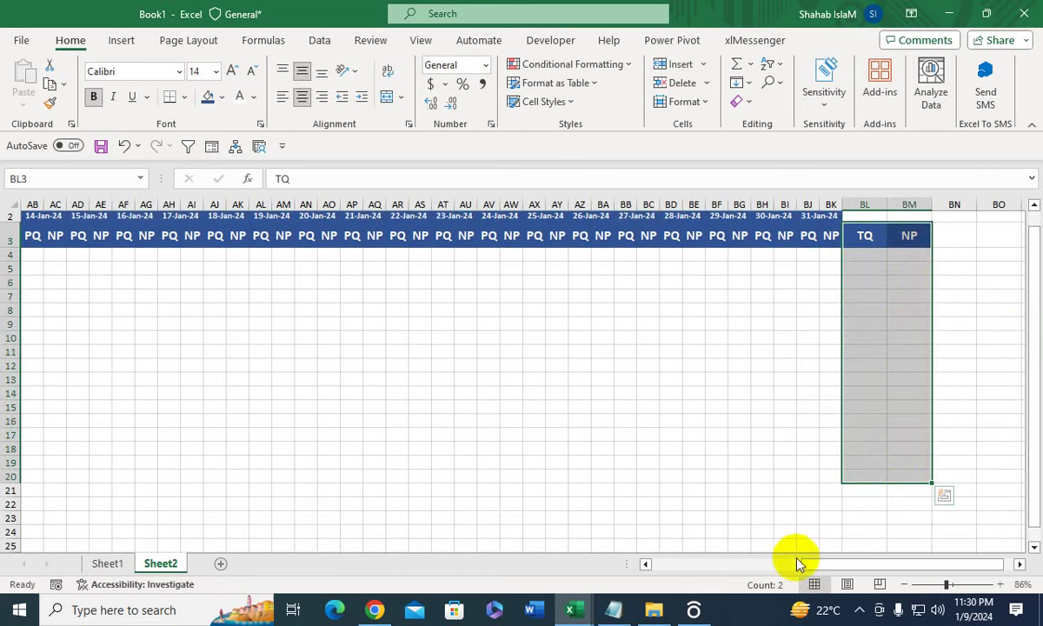
mouse_move(804, 564)
mouse_down()
mouse_move(626, 573)
mouse_move(854, 554)
mouse_up()
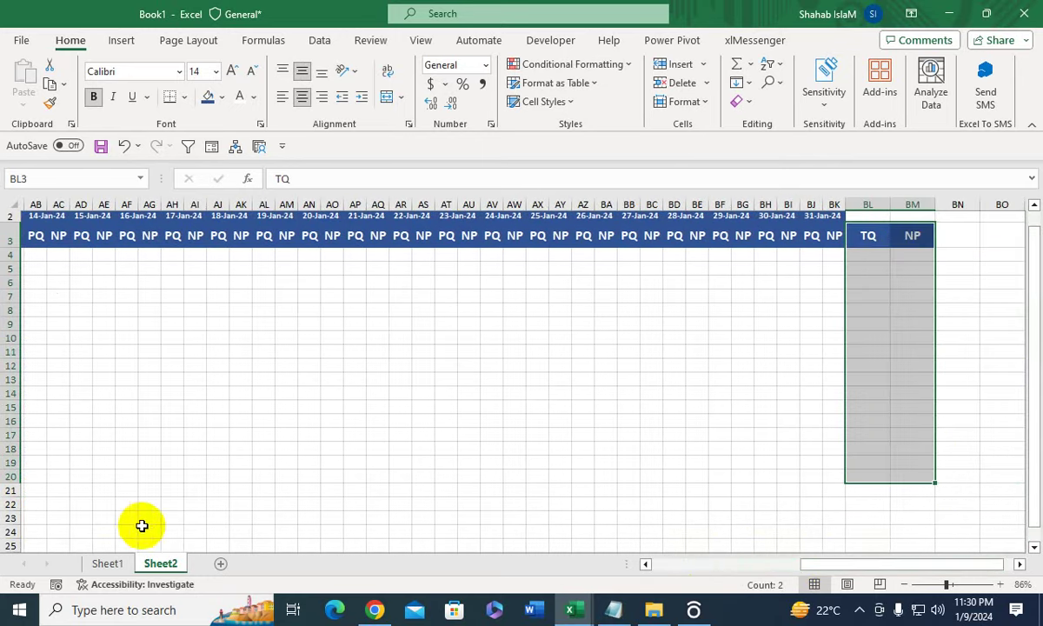
drag(867, 506, 914, 256)
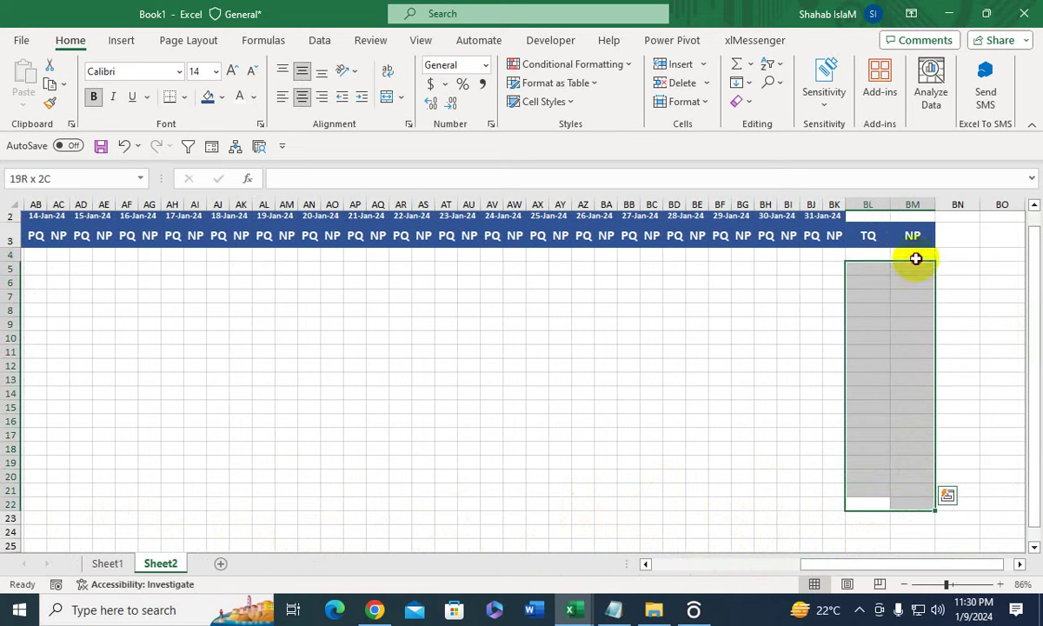
click(222, 97)
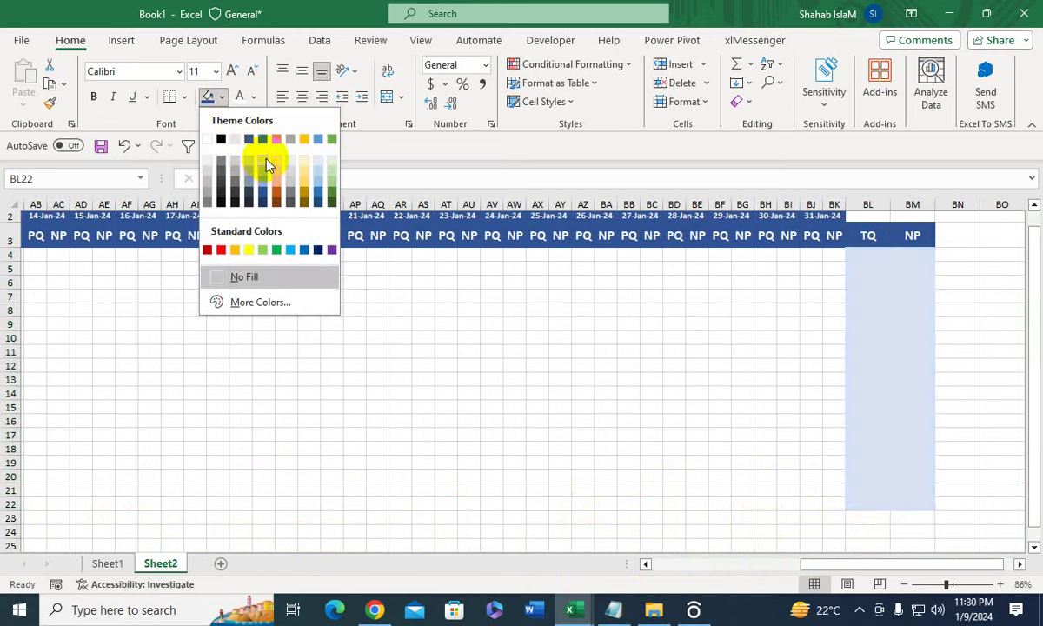
click(267, 162)
Enter =SUMIFS(B4:BK4,$B$3:$BK$3,$BJ$3) in BL4 to total row 4's PQ quantities.
click(865, 261)
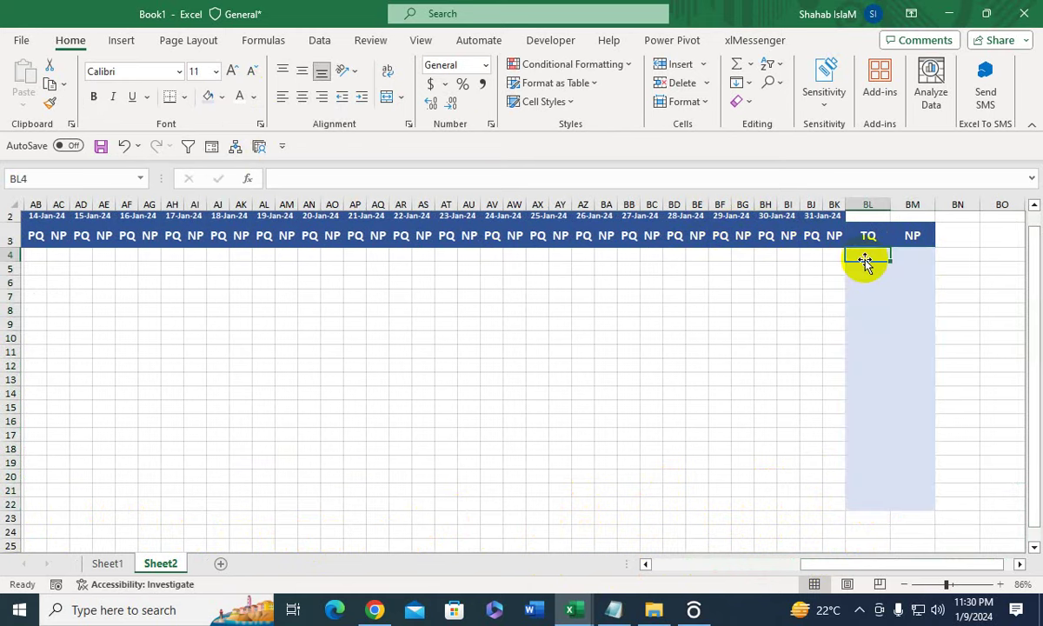
text(=SUMIF)
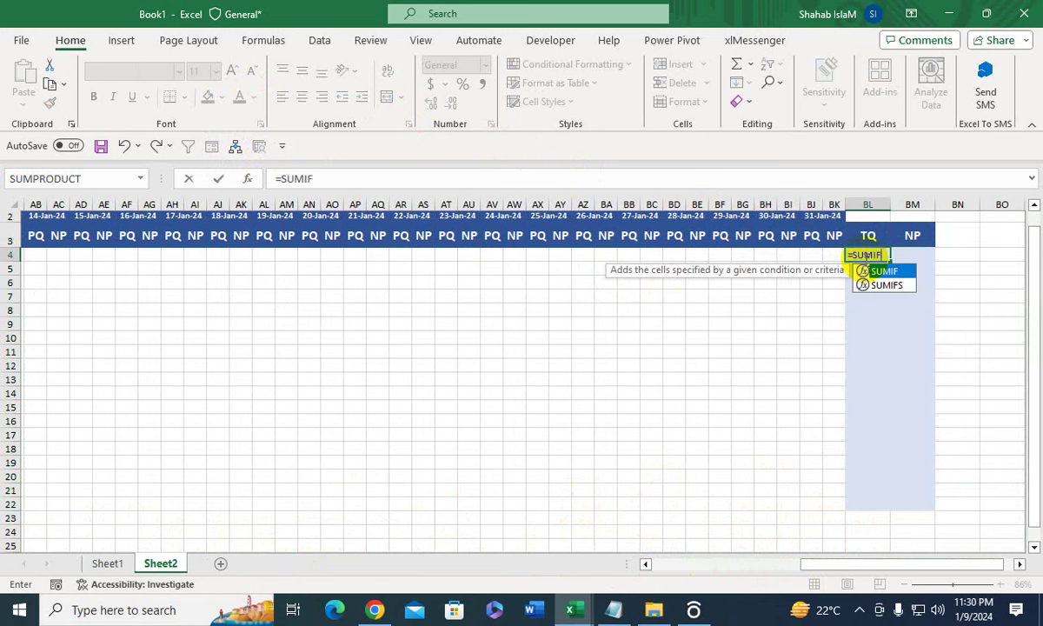
text(()
key(BackSpace)
text(S()
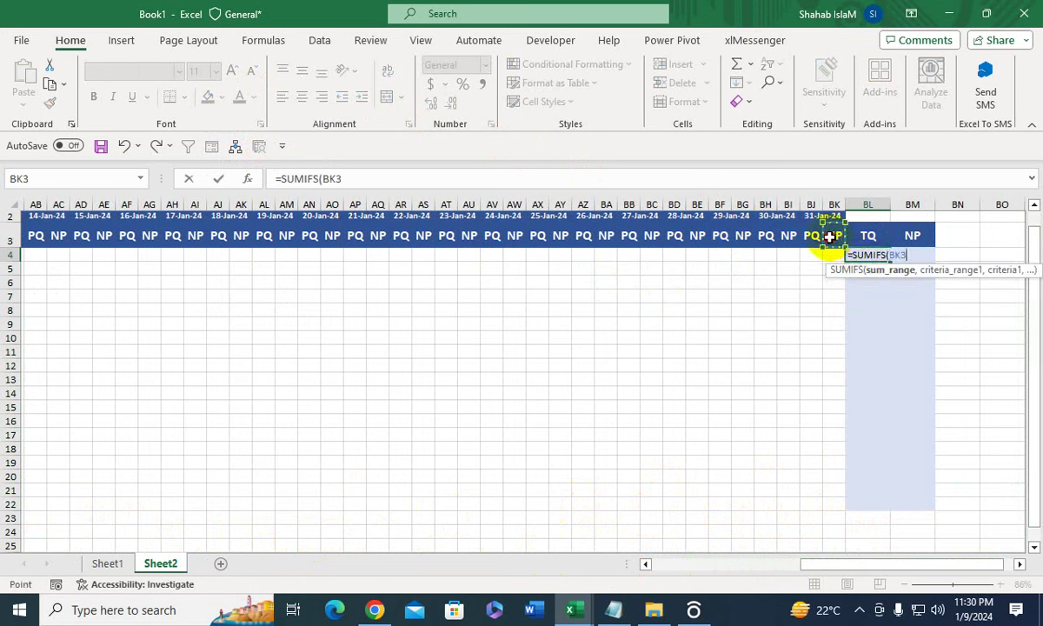
drag(830, 253, 4, 254)
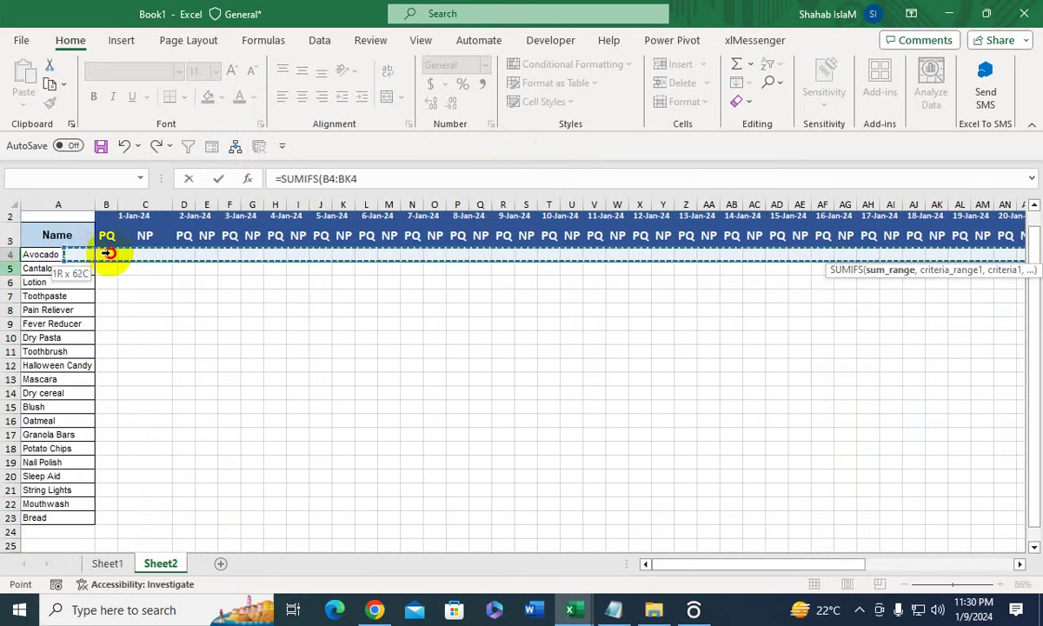
mouse_move(4, 253)
mouse_down()
mouse_move(144, 251)
mouse_move(118, 257)
mouse_up()
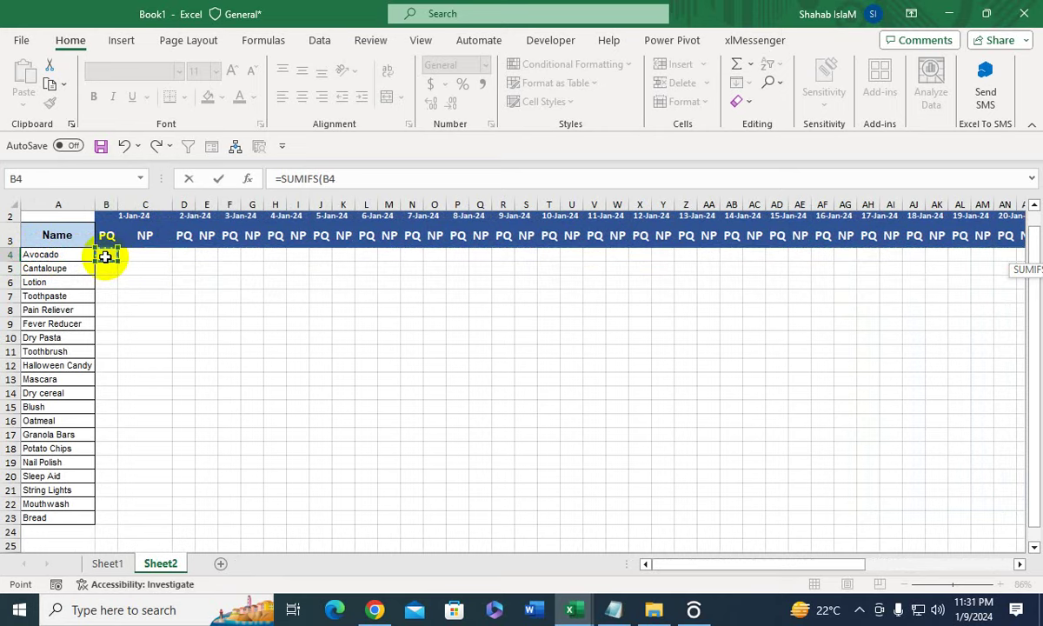
mouse_move(934, 274)
mouse_down()
mouse_move(1026, 226)
mouse_move(928, 255)
mouse_up()
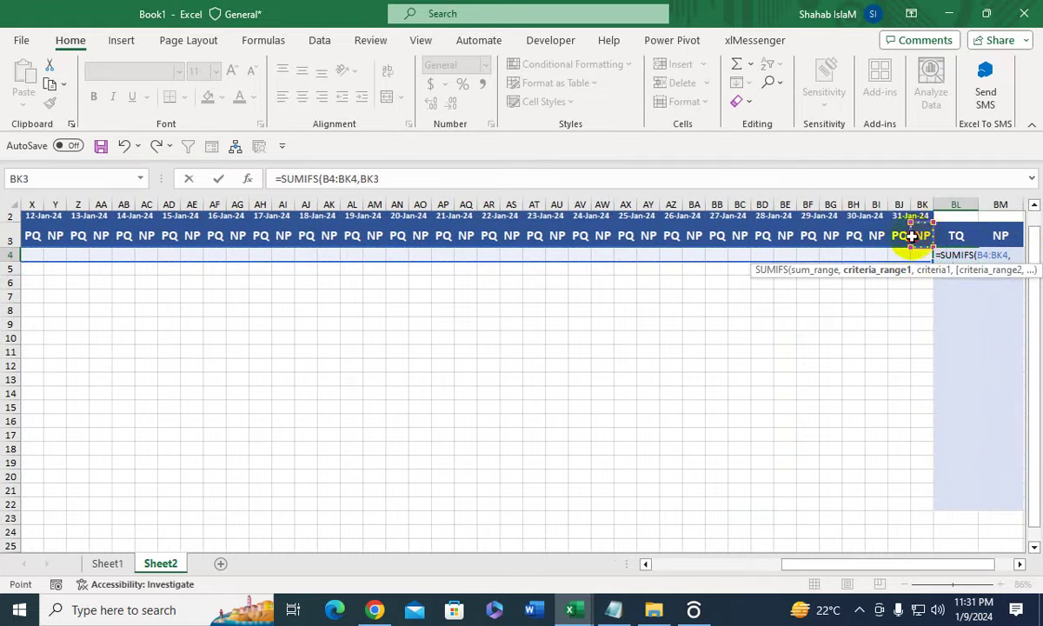
mouse_move(541, 246)
mouse_down()
mouse_move(2, 174)
mouse_move(108, 254)
mouse_up()
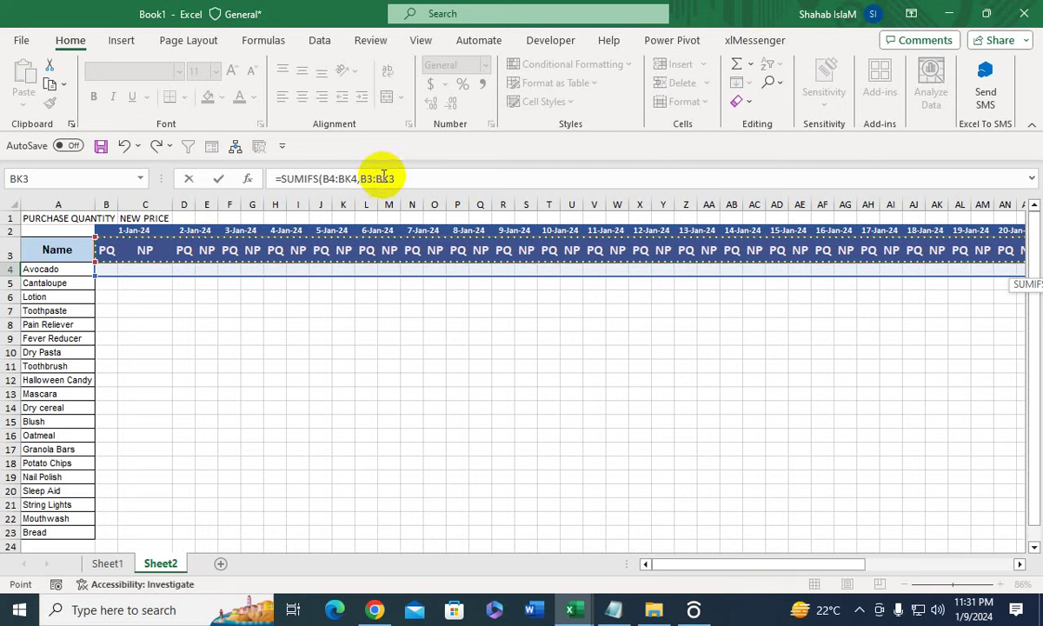
key(F4)
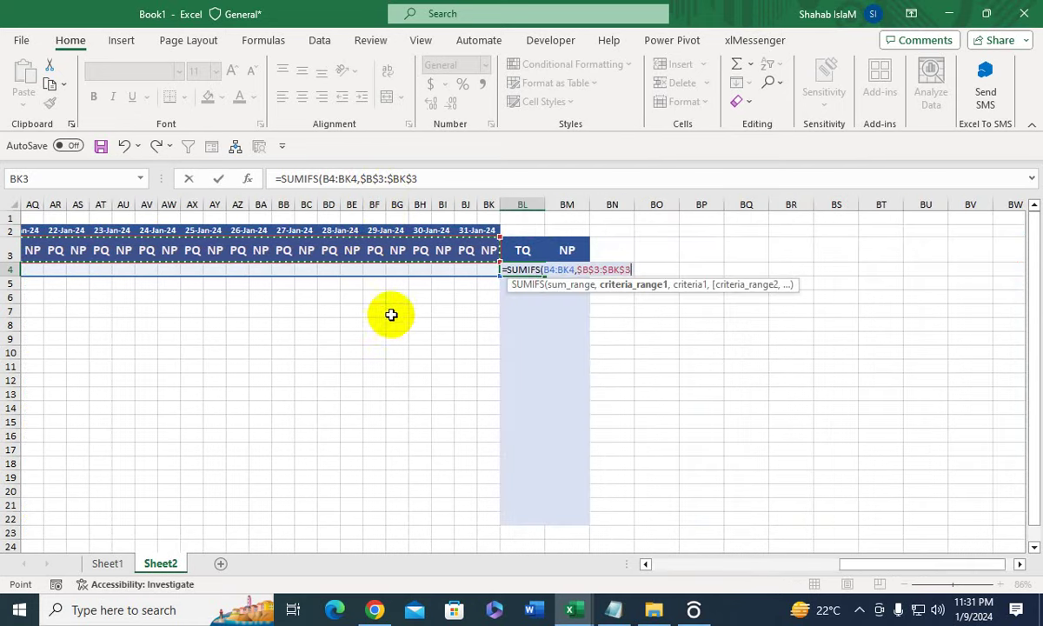
text(,)
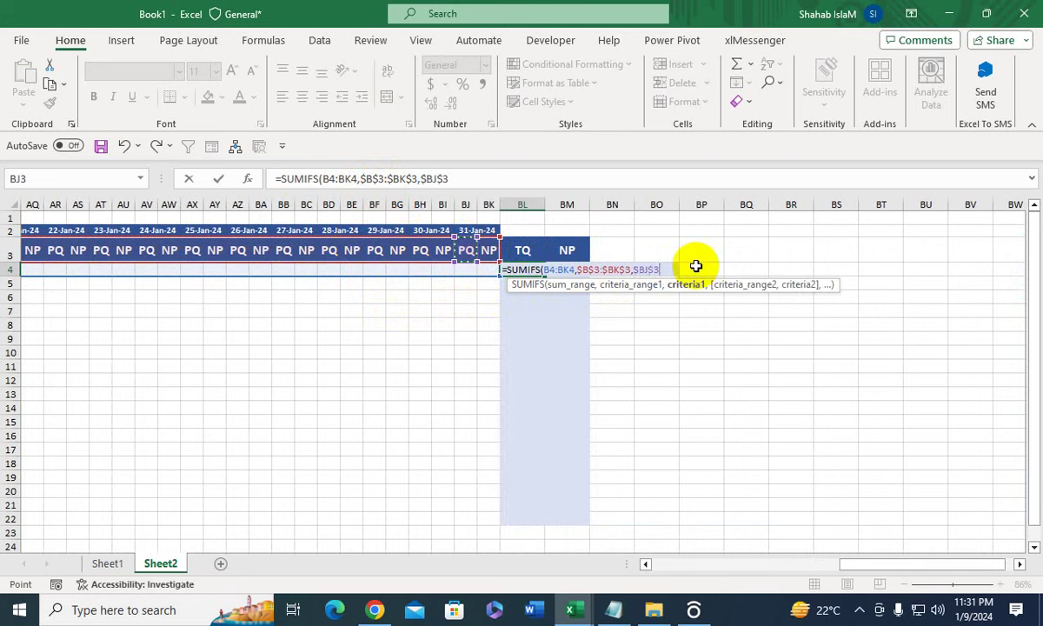
text())
key(Return)
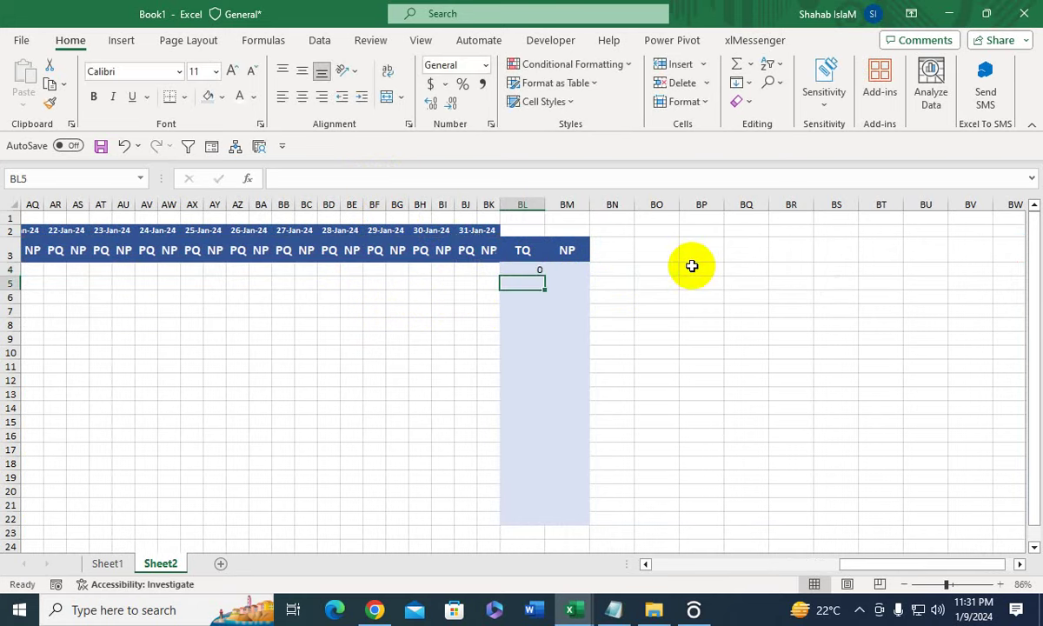
Fill BL4's TQ total formula down to BL22, undoing one stray change.
click(536, 271)
drag(543, 276, 531, 522)
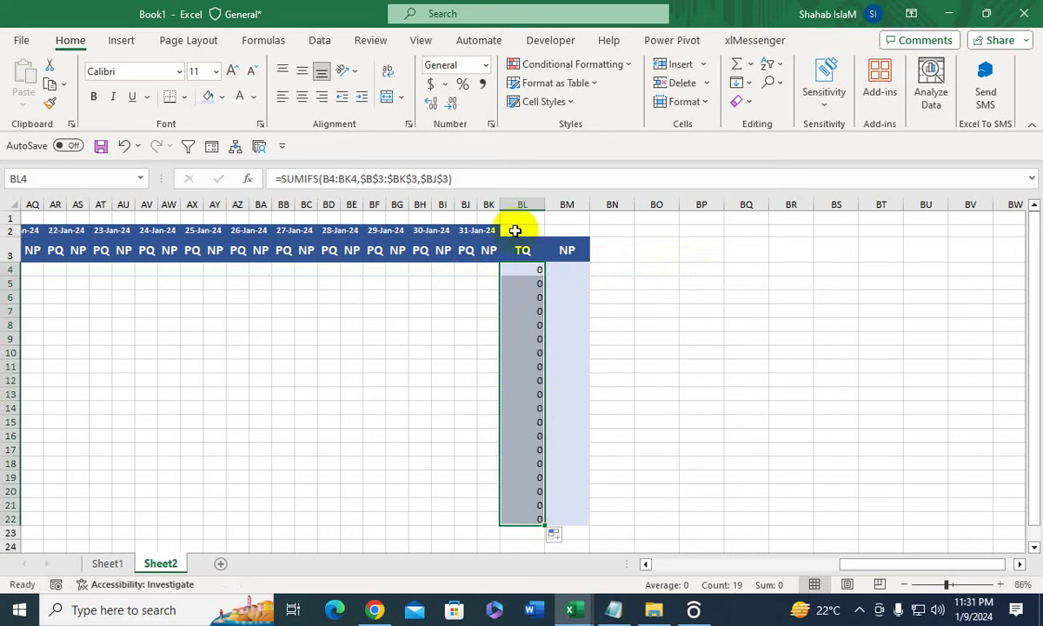
click(485, 254)
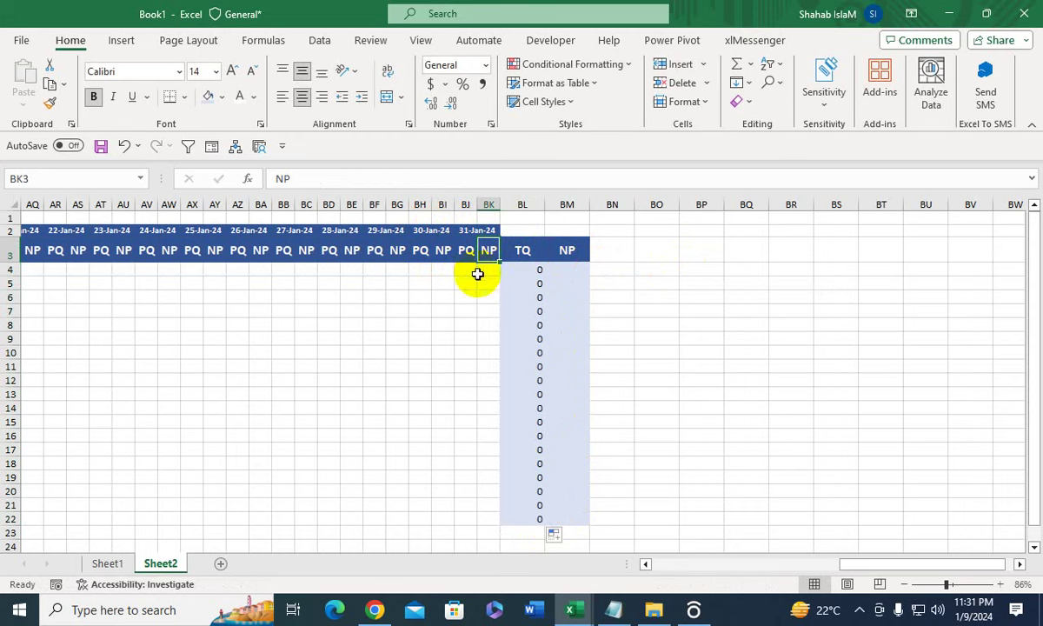
key(ctrl+z)
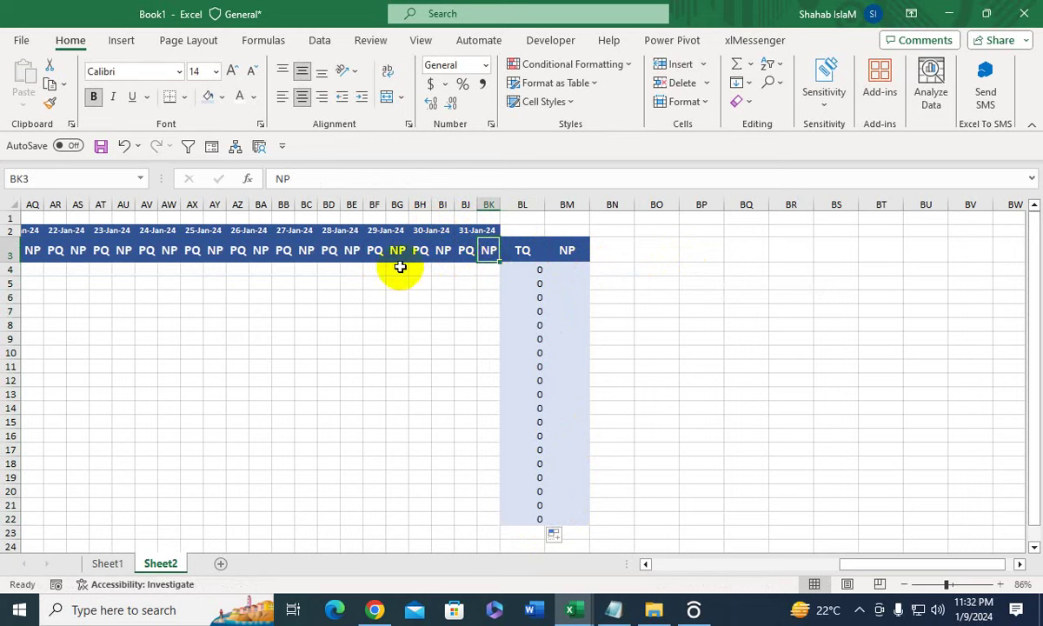
click(566, 273)
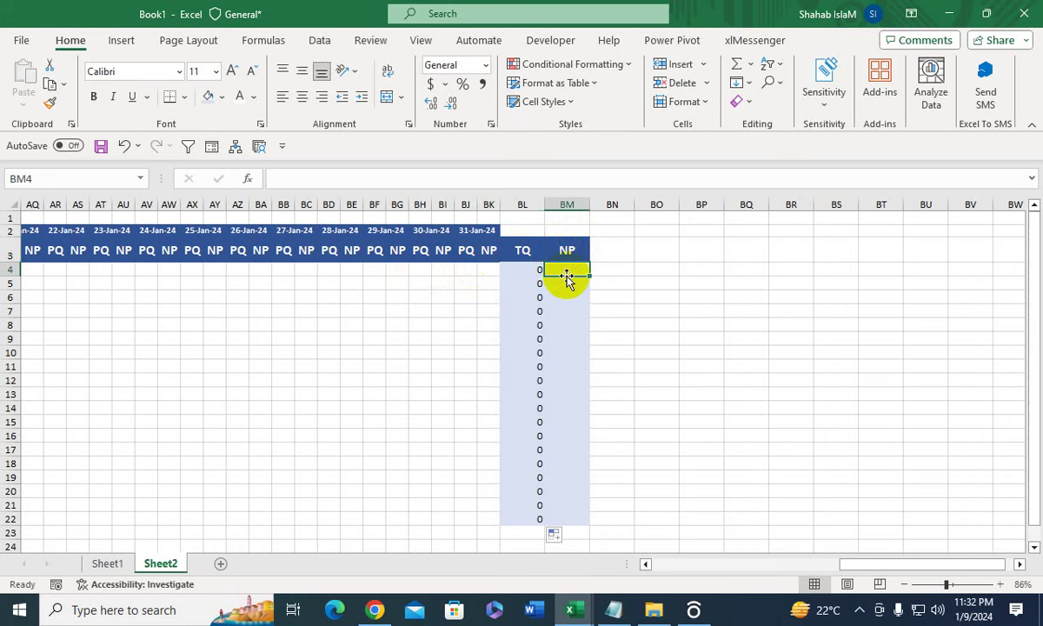
mouse_move(892, 563)
mouse_down()
mouse_move(822, 557)
mouse_move(699, 585)
mouse_up()
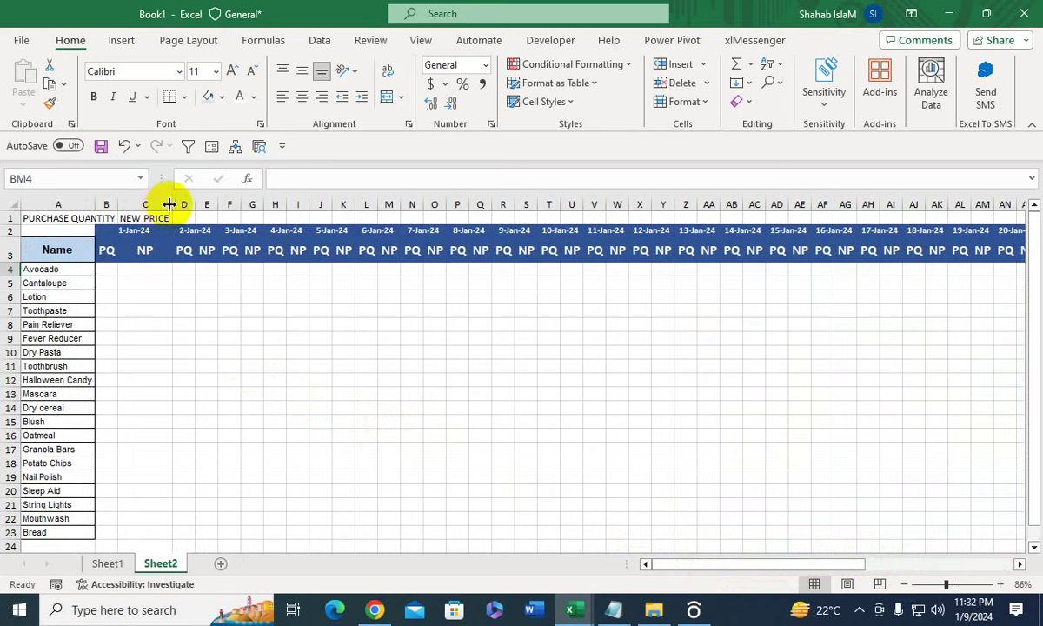
Enter a PQ of 50 in B4 and fill it down for every item.
drag(172, 204, 143, 204)
click(106, 272)
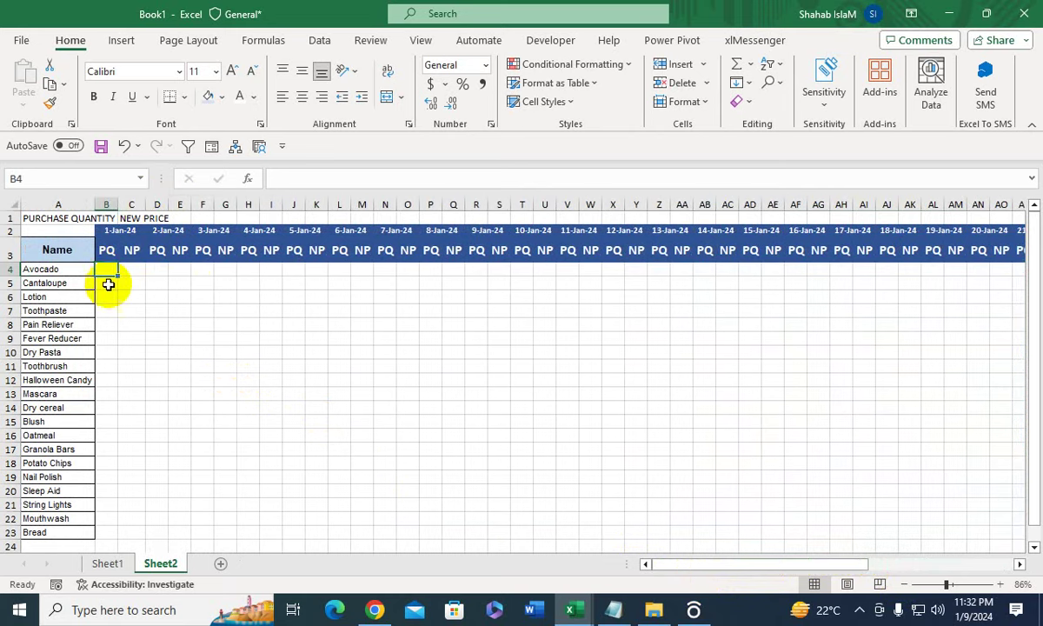
text(50)
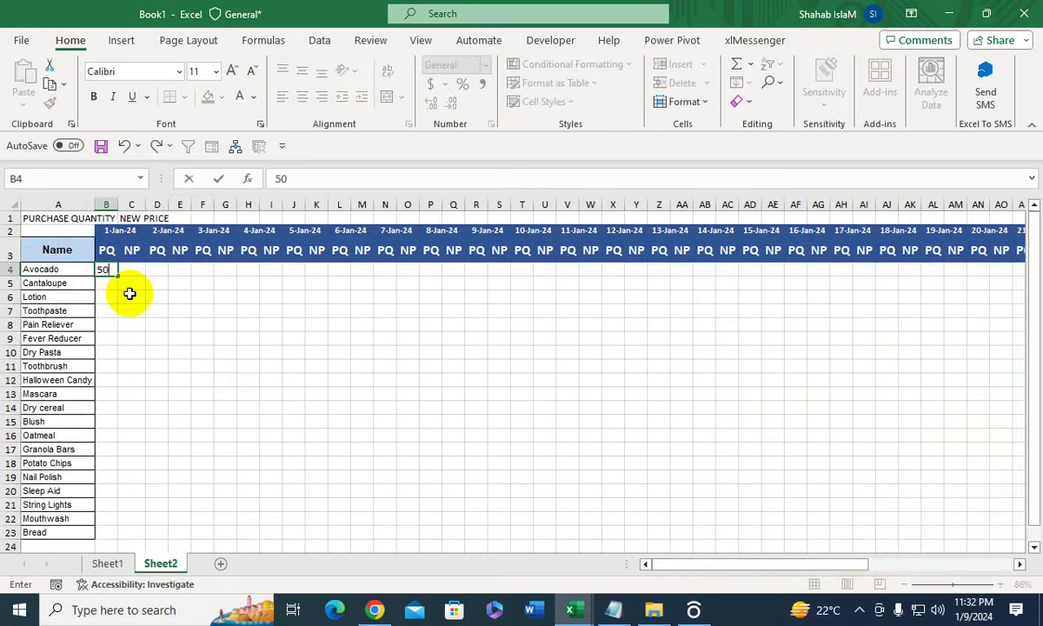
key(ctrl+Return)
key(shift+Down)
key(shift+Down)
key(shift+Down)
key(shift+Down)
key(shift+Down)
key(shift+Down)
key(shift+Down)
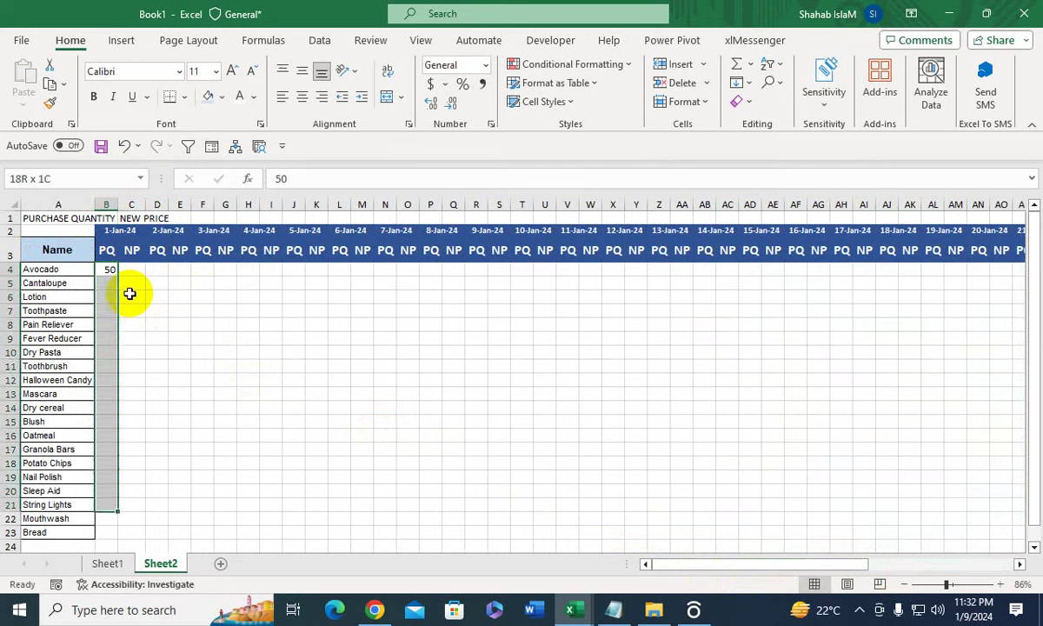
key(shift+Down)
key(shift+Down)
key(ctrl+d)
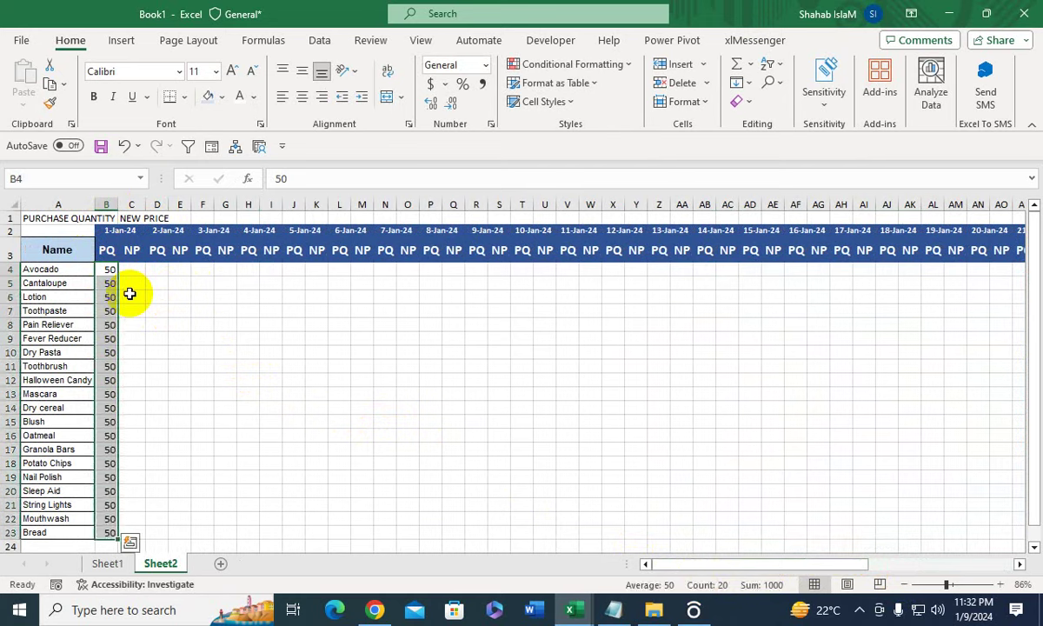
Enter 1-Jan-24 NP prices 500, 650 and 850 for Avocado, Cantaloupe and Lotion.
key(shift+Right)
key(Right)
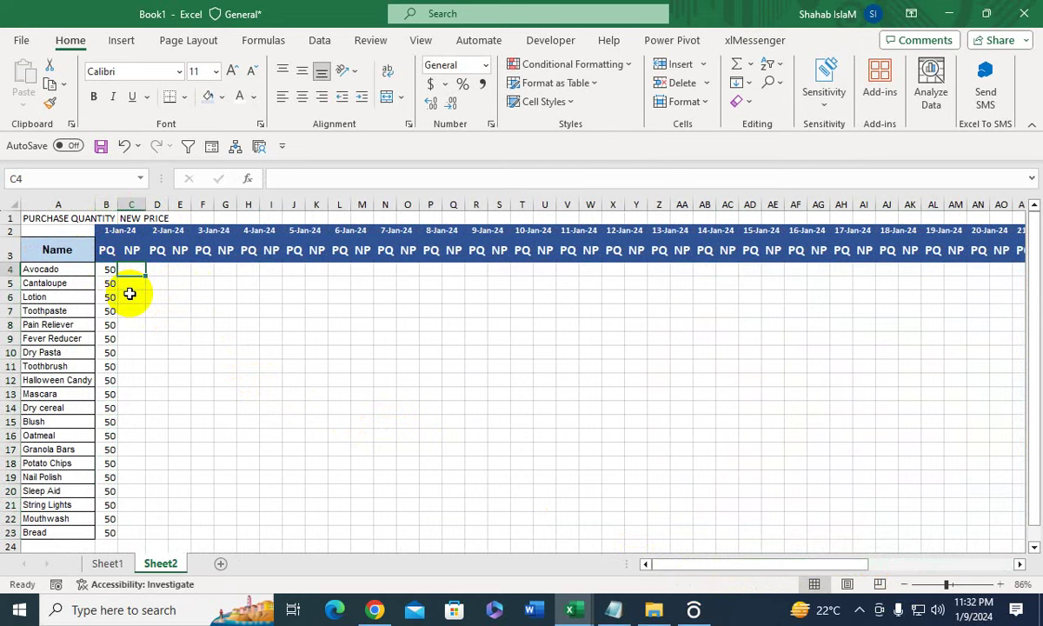
text(500)
key(Return)
text(65)
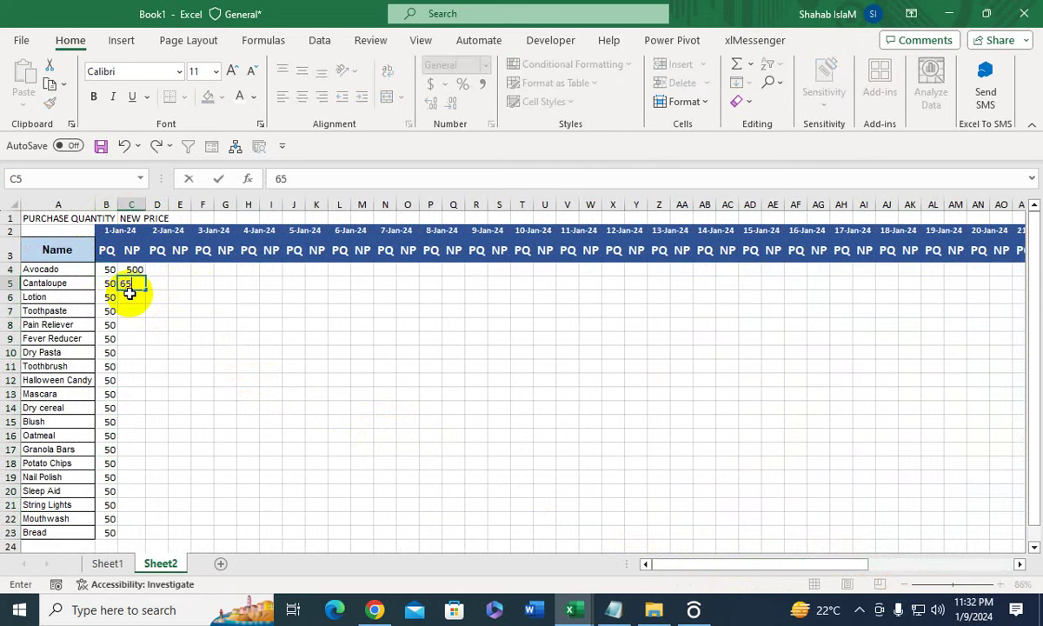
text(0)
key(Return)
text(850)
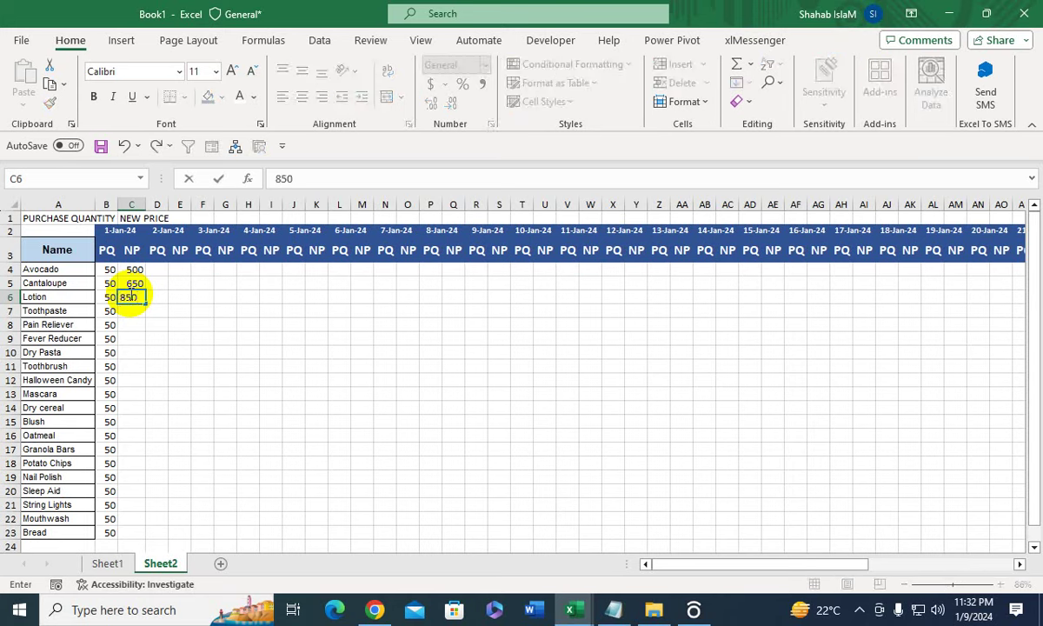
key(Return)
Enter NP prices 140, 120 and 320 for String Lights, Mouthwash and Bread.
text(140)
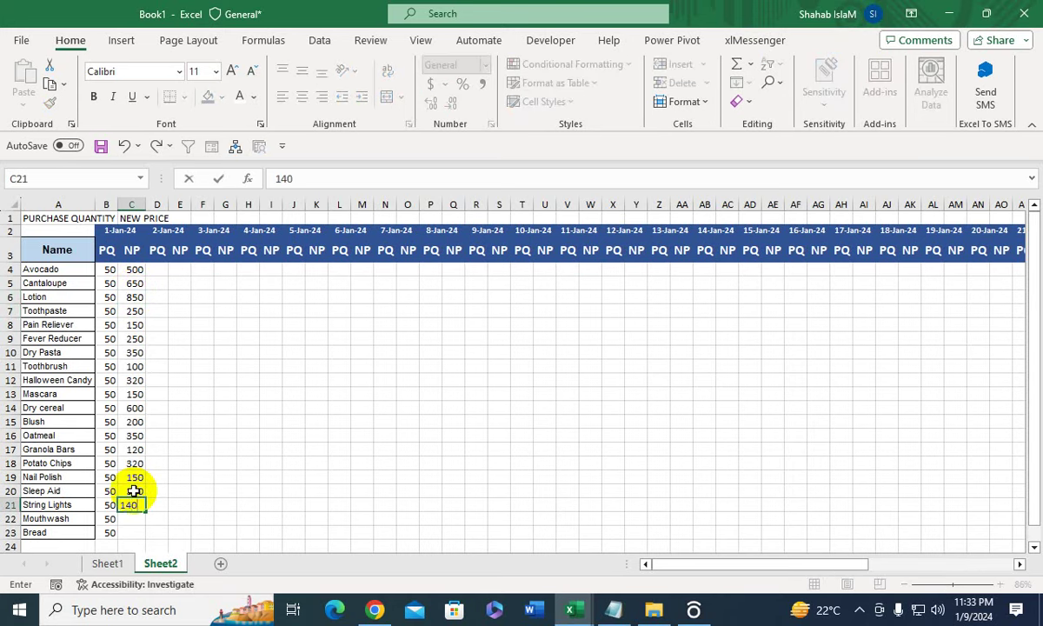
key(Return)
text(120)
key(Return)
text(3)
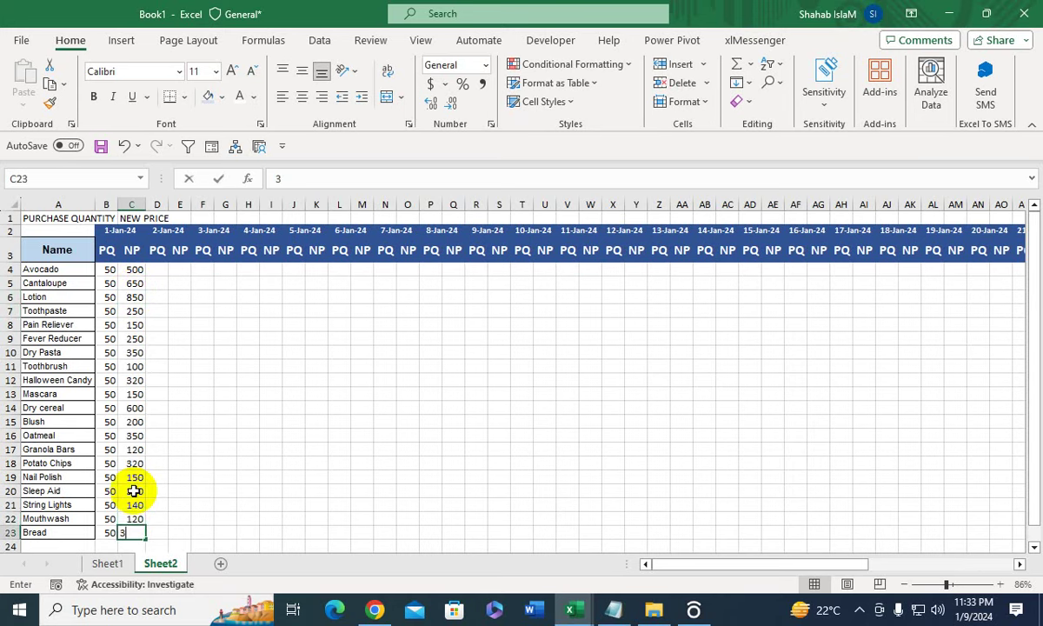
text(20)
key(Return)
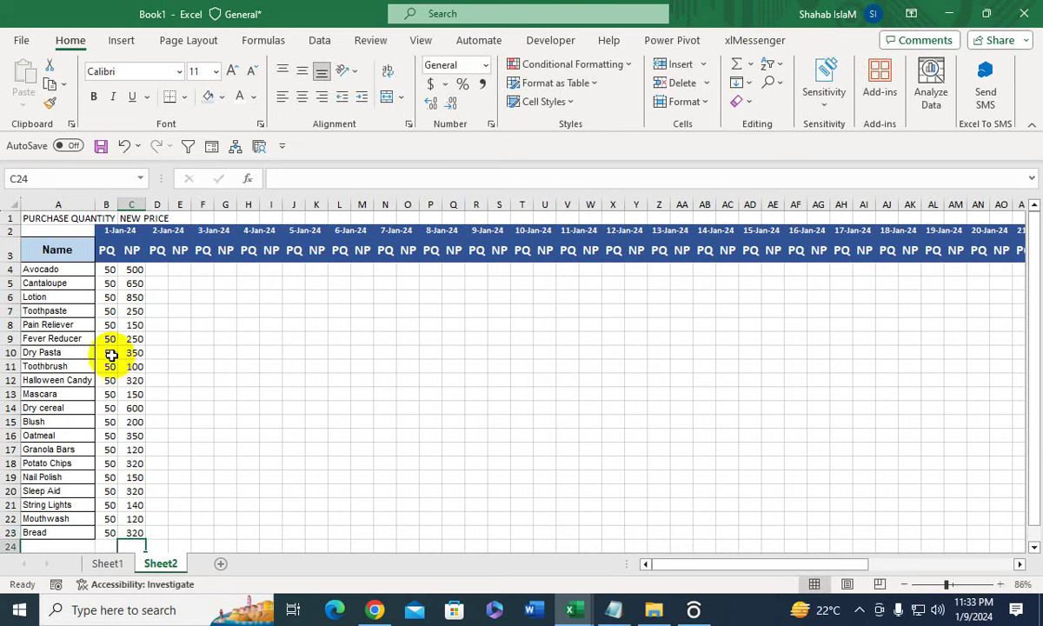
Apply All Borders to the daily PQ/NP grid B4:BK23.
drag(133, 270, 131, 532)
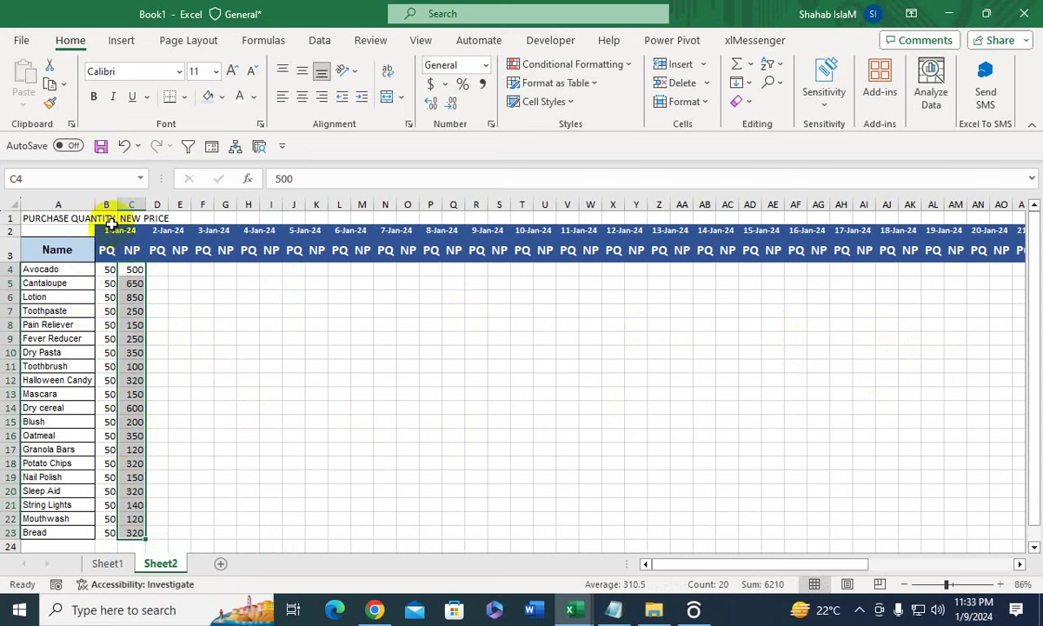
drag(105, 270, 1035, 512)
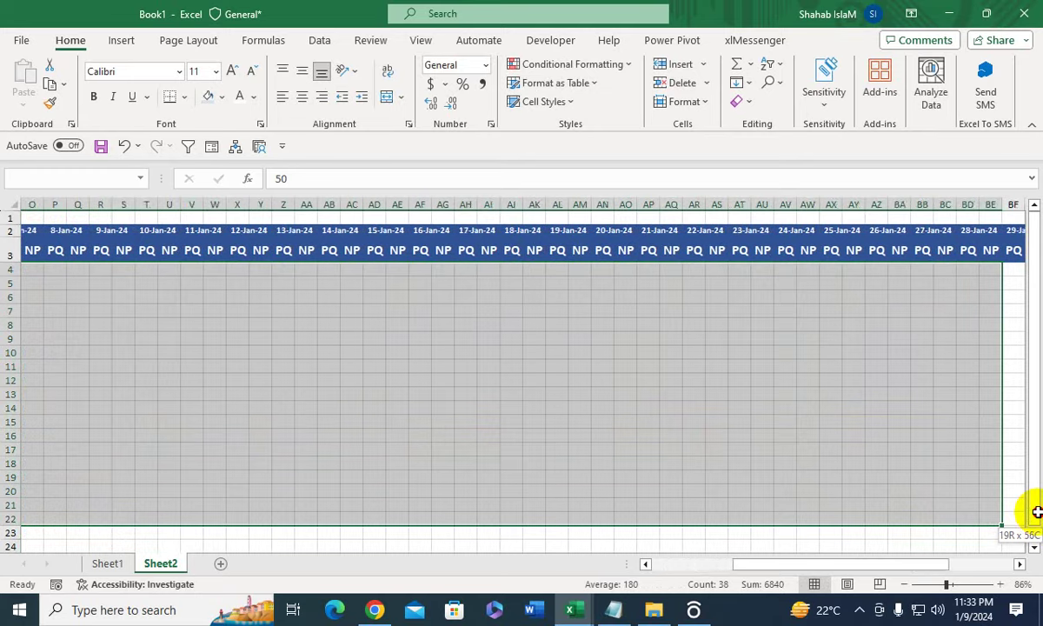
drag(1035, 512, 885, 524)
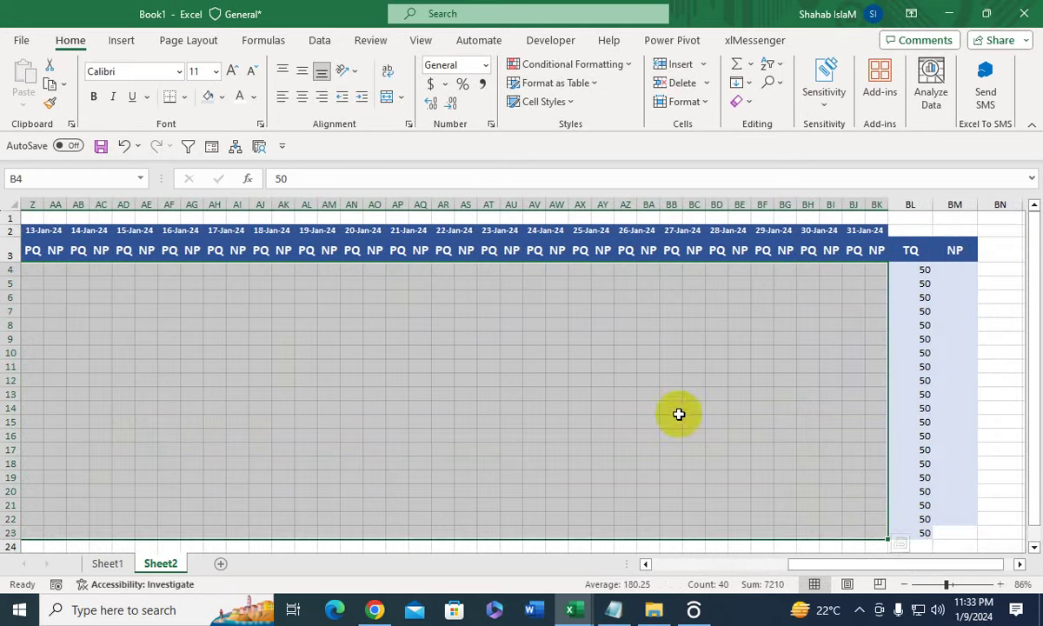
click(184, 97)
click(217, 258)
Review the bordered grid and the TQ totals of 50, selecting BM4.
scroll(233, 268, left, 10)
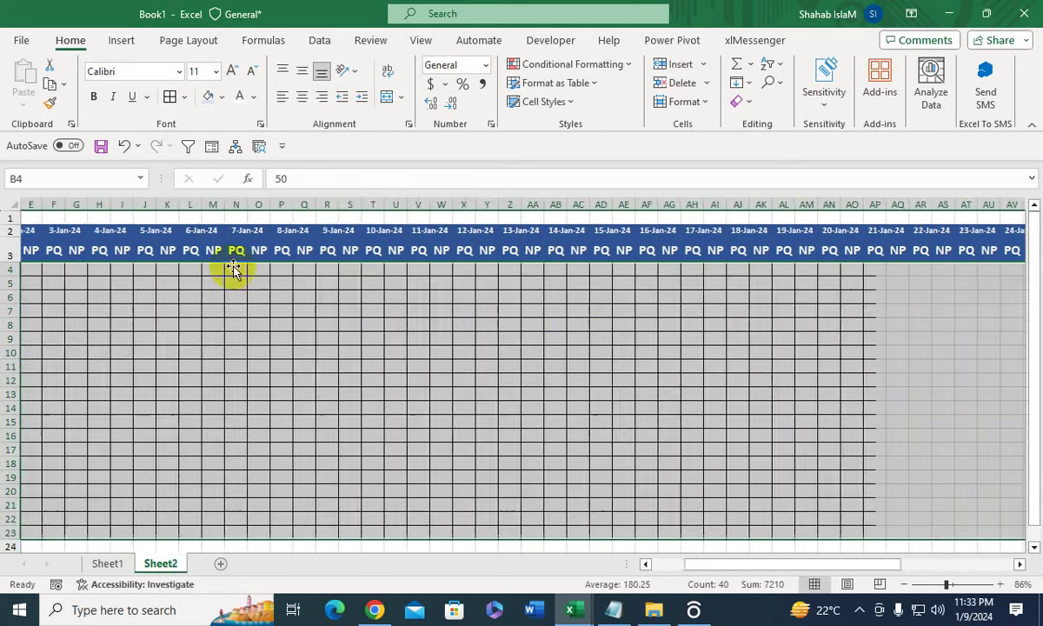
drag(802, 563, 943, 563)
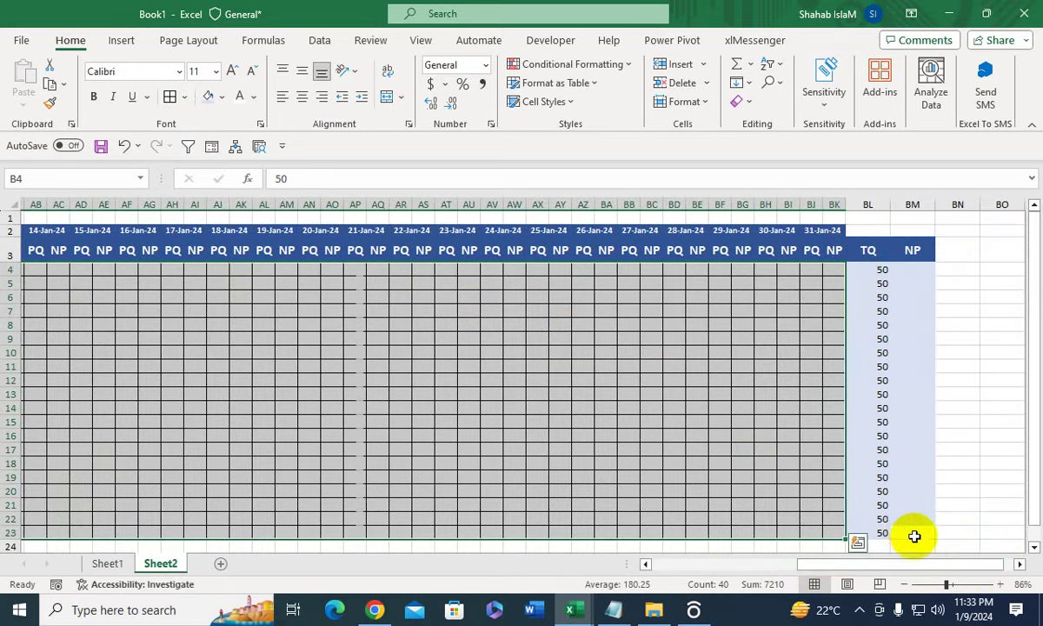
click(913, 533)
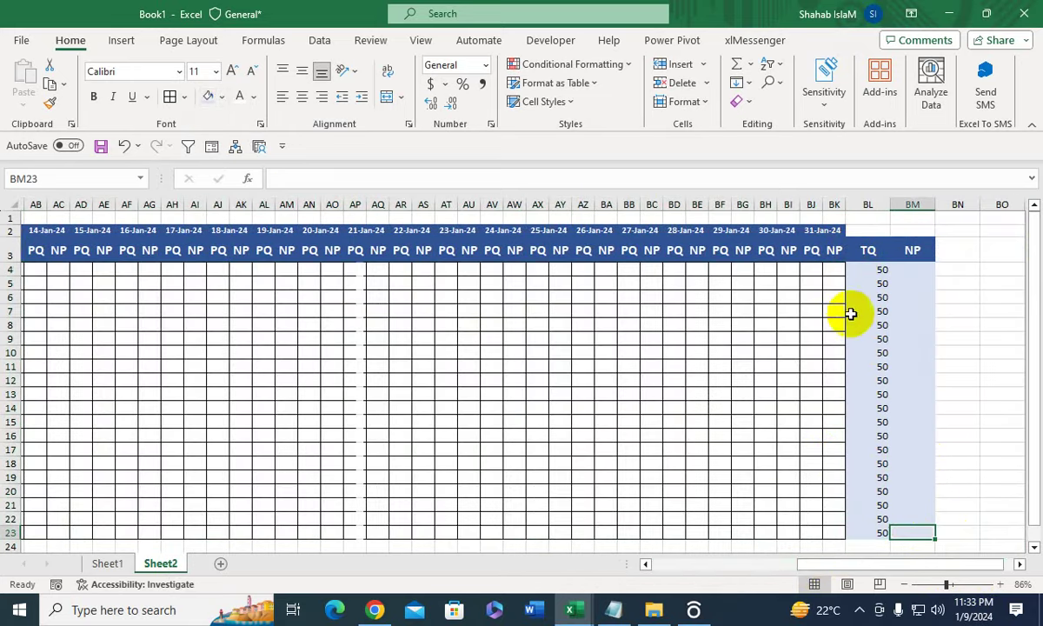
click(913, 270)
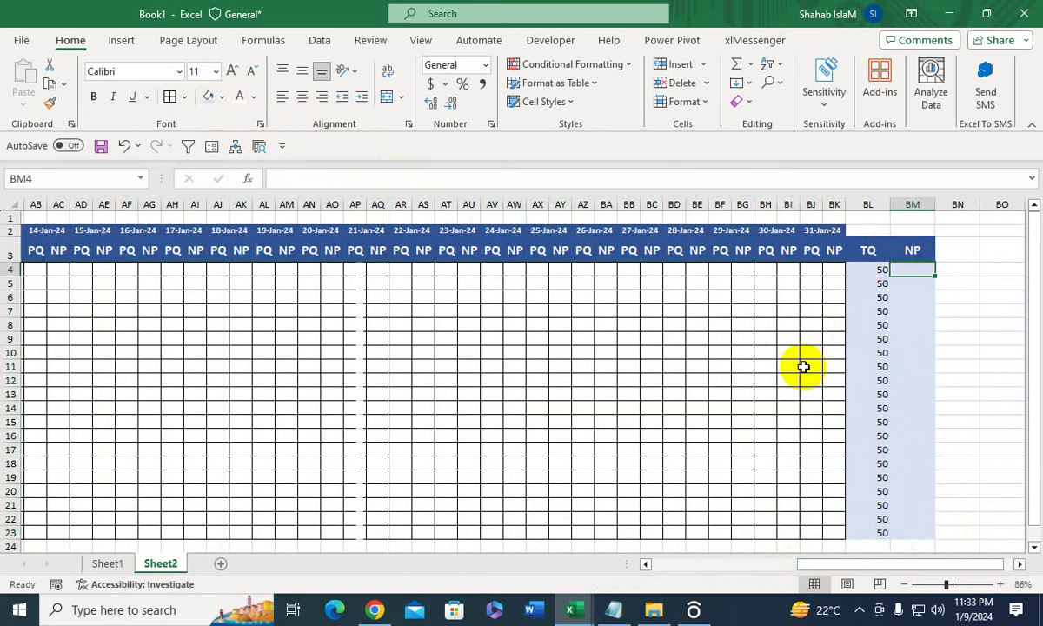
drag(814, 569, 603, 566)
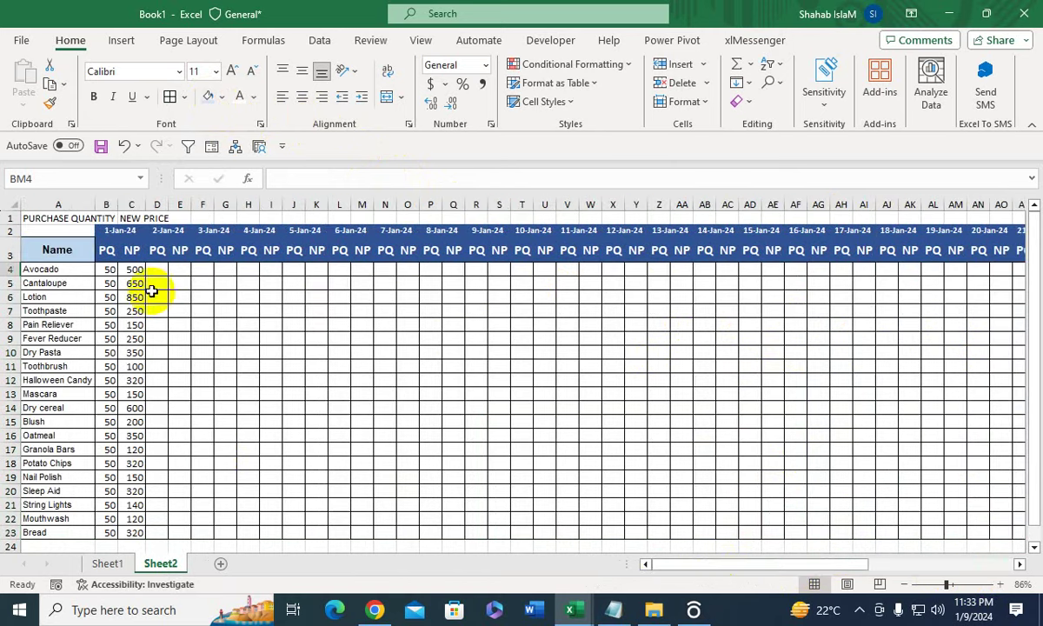
drag(133, 270, 133, 530)
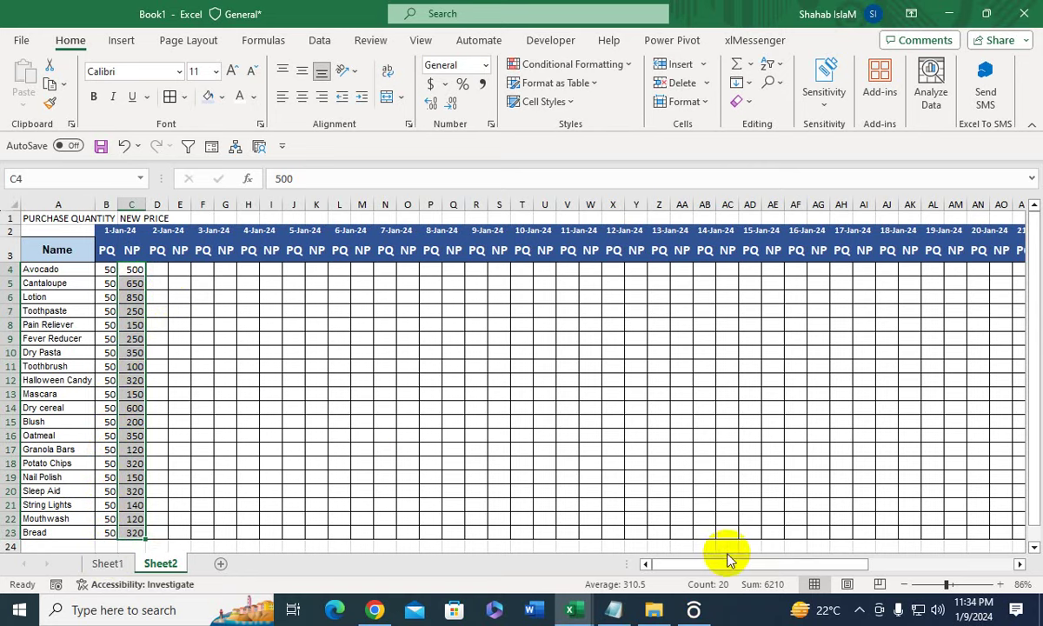
drag(727, 563, 869, 563)
Start a LOOKUP formula in BM4 via function autocomplete.
click(913, 269)
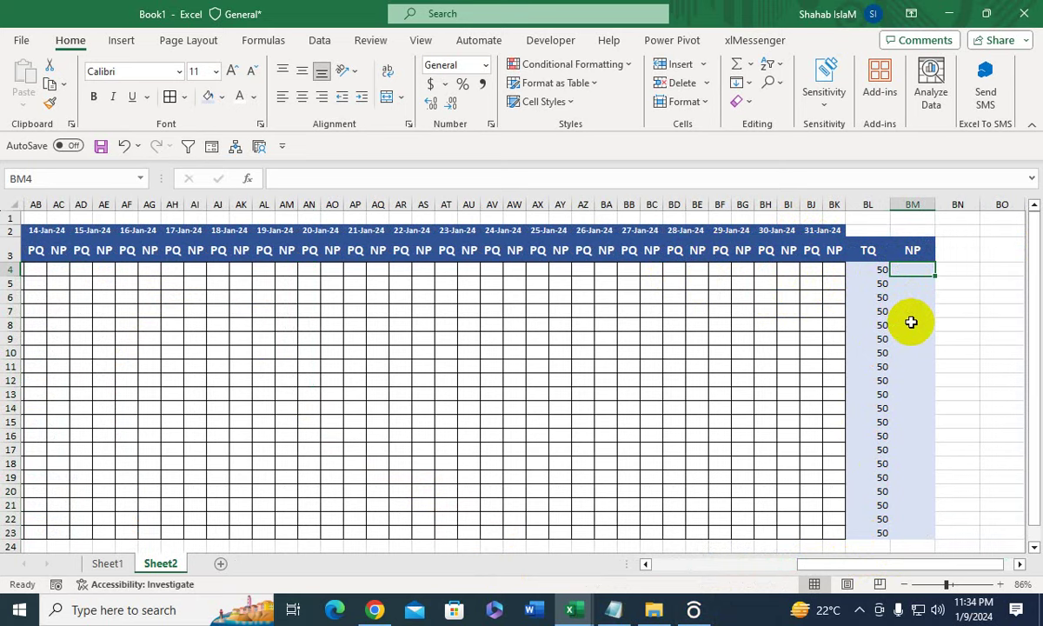
text(=L)
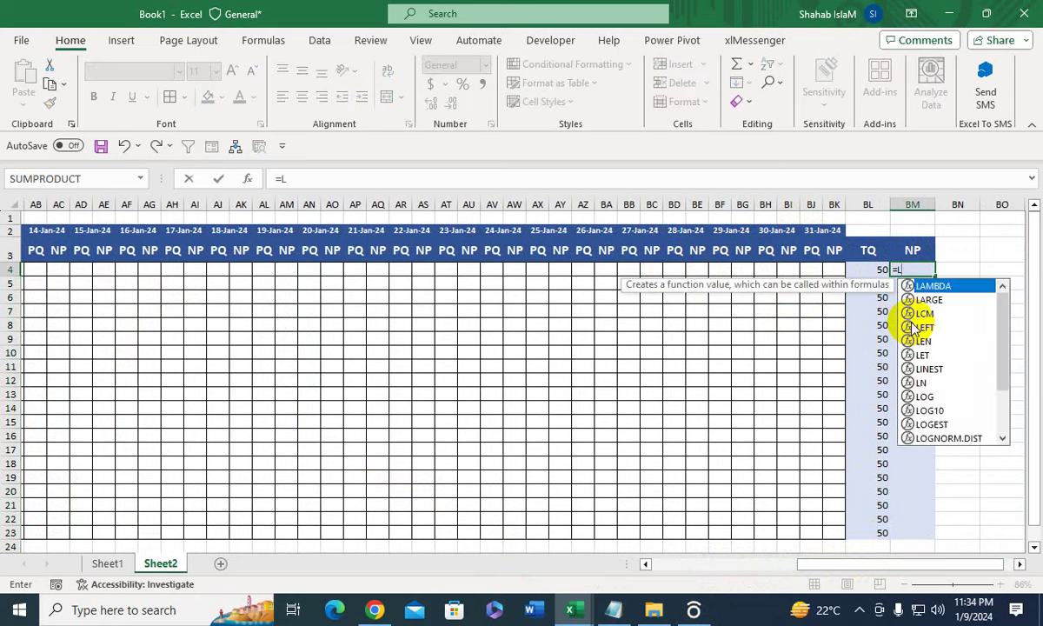
text(O)
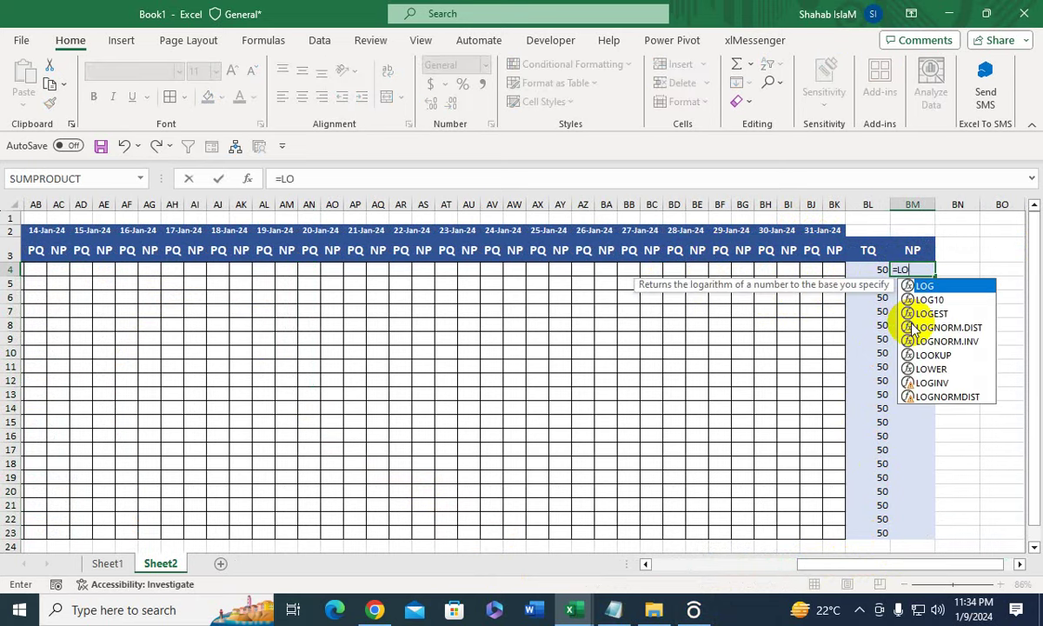
key(Down)
key(Down)
key(Down)
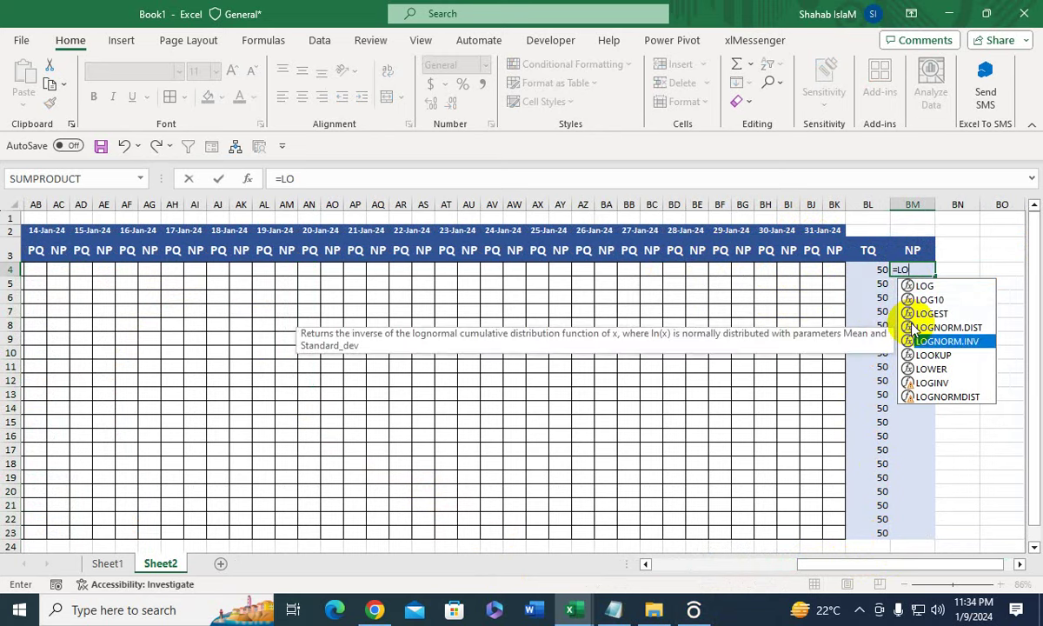
key(Down)
key(Tab)
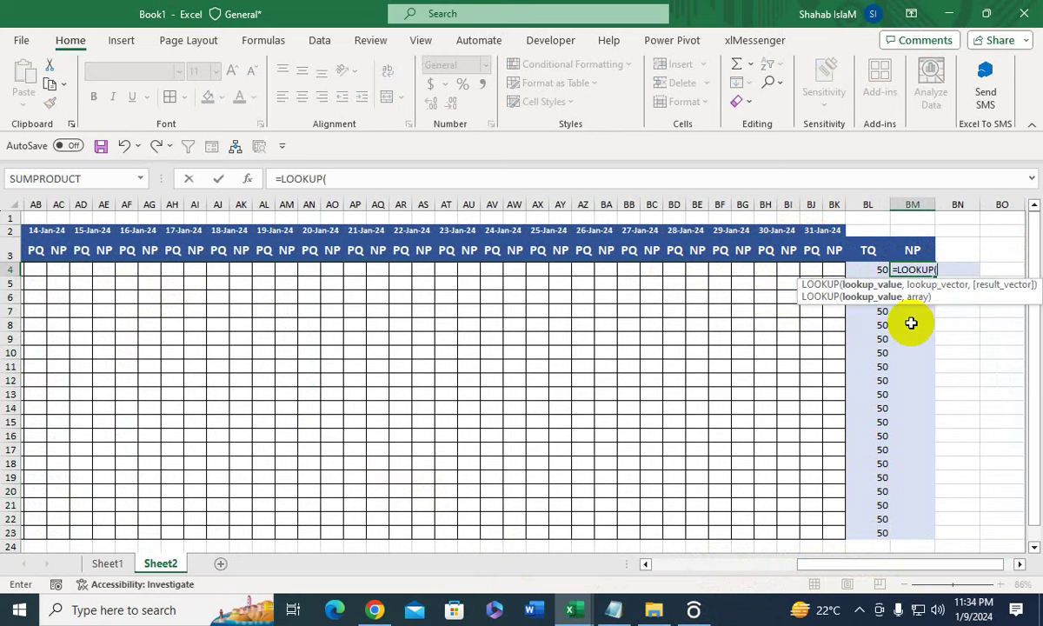
Add the header comparison (1($B$3:$BK$3)=$BM$3))+(1/( with absolute references.
text(3,()
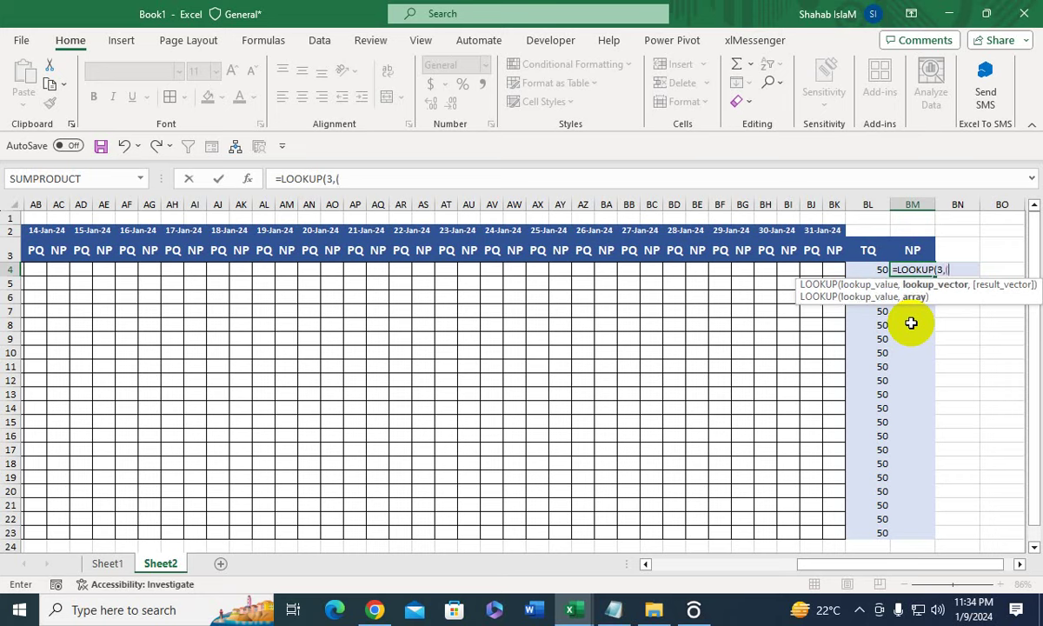
text(1)
text(()
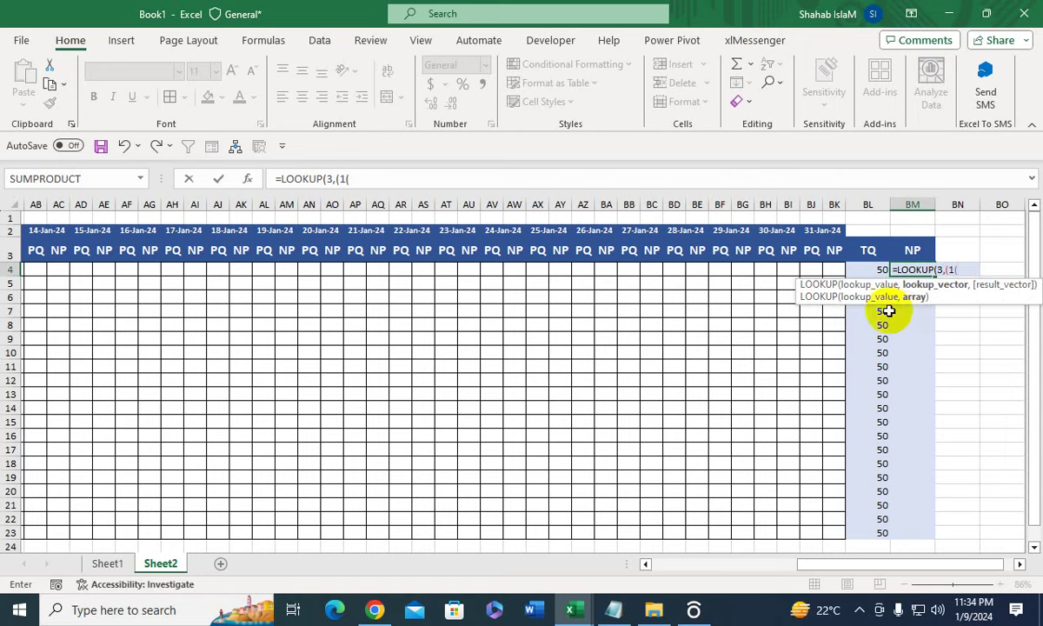
click(832, 251)
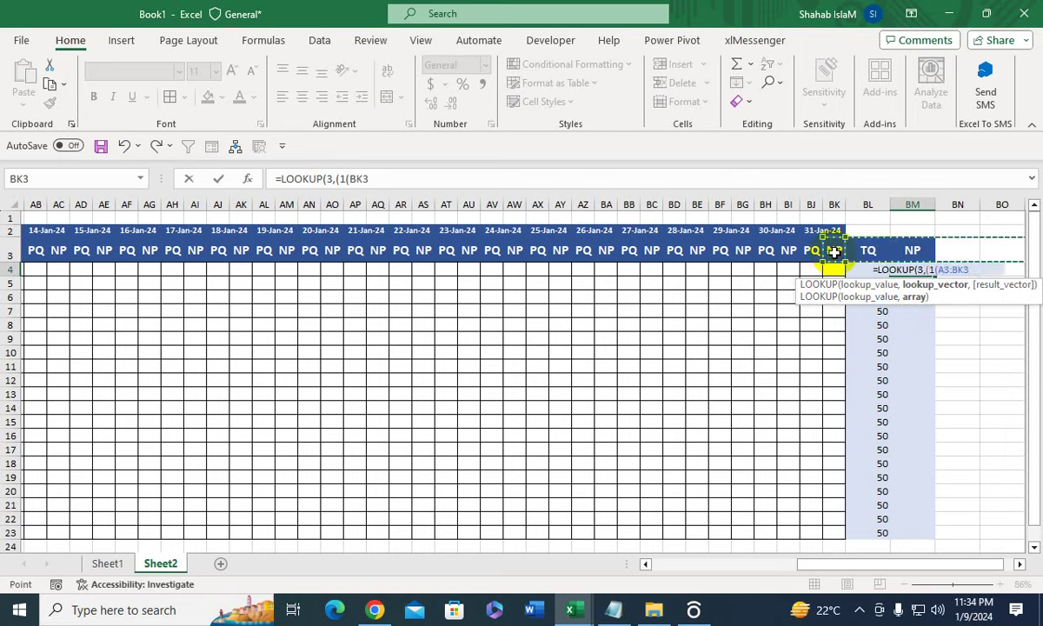
key(ctrl+shift+Left)
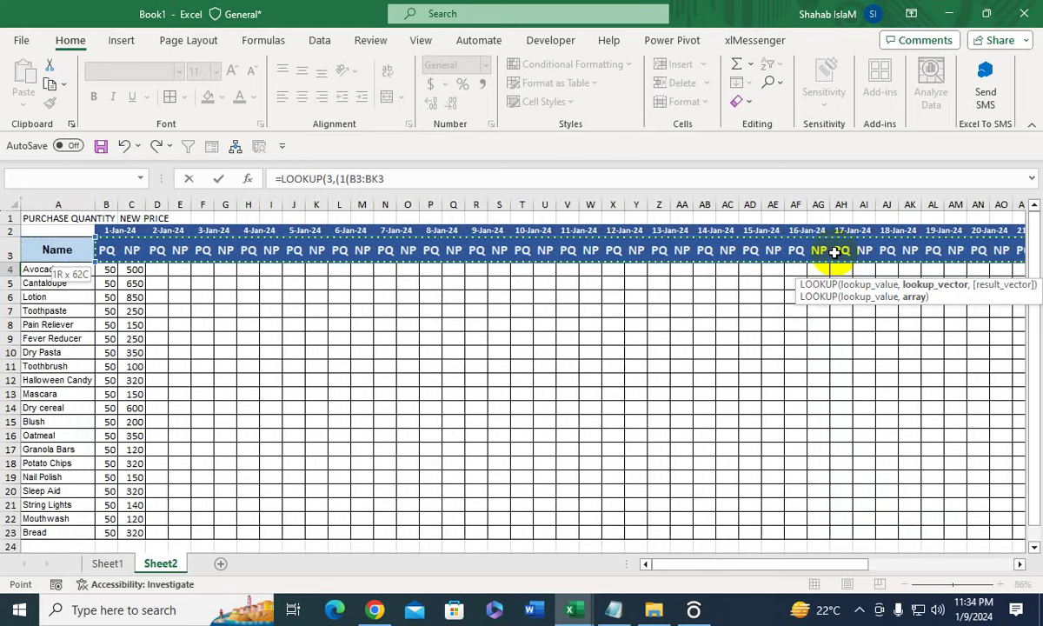
drag(833, 251, 108, 272)
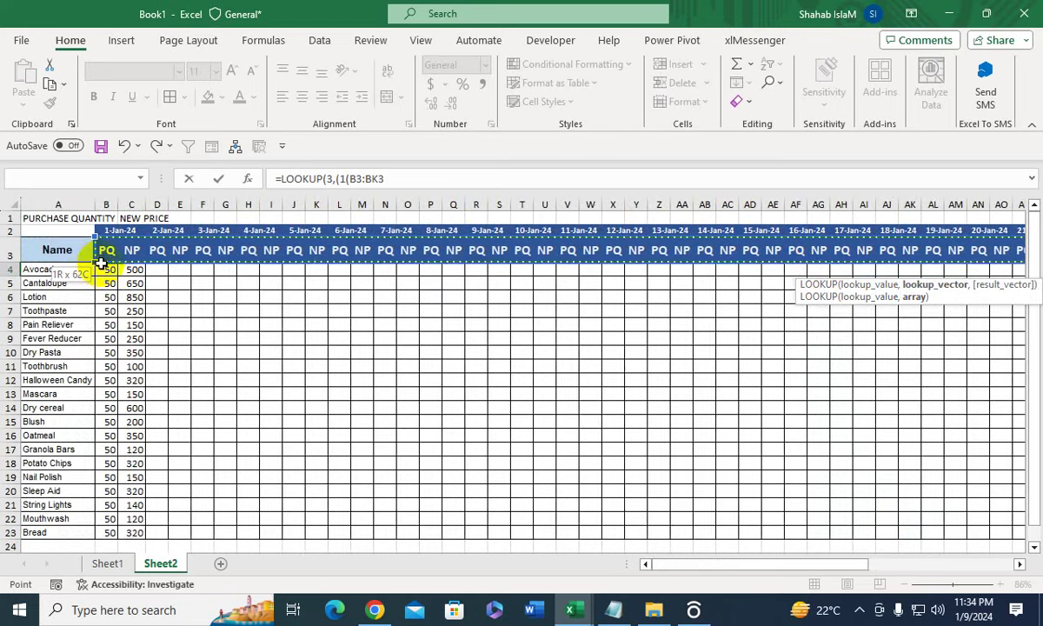
key(F4)
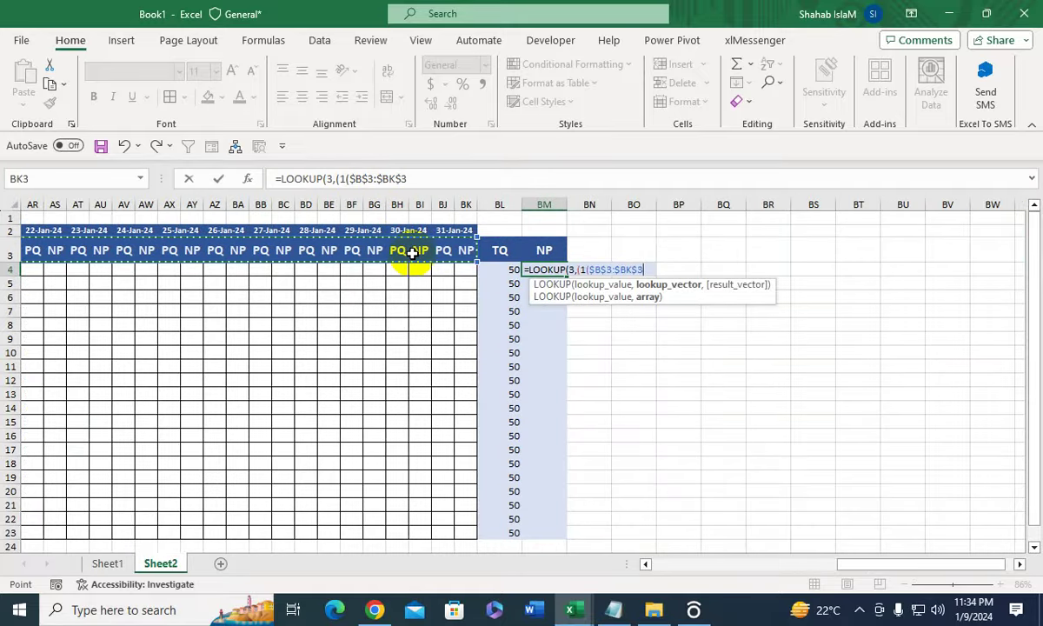
text()=)
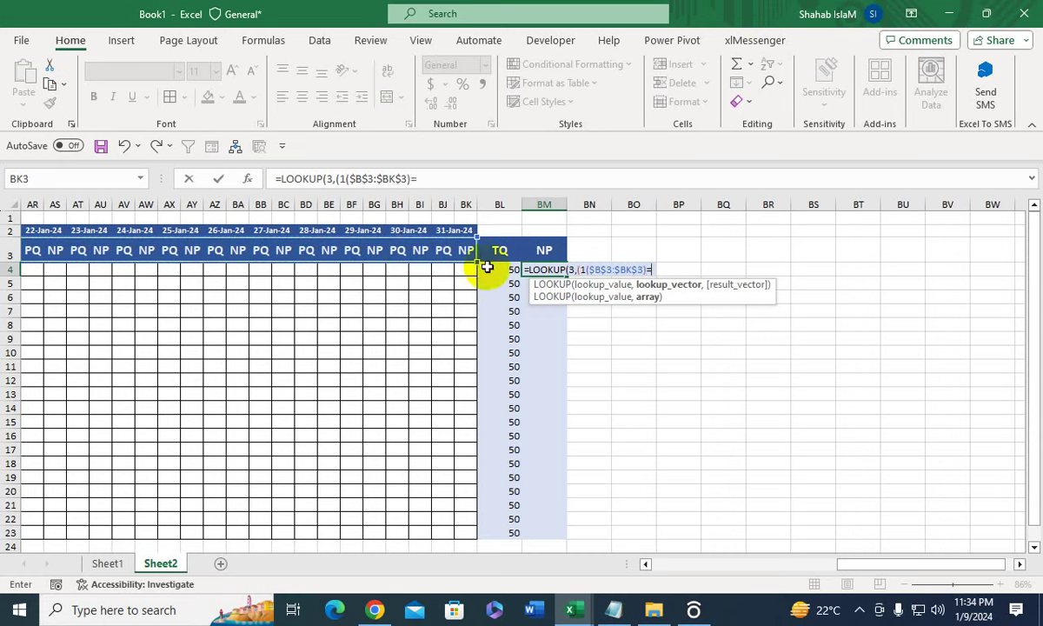
click(540, 251)
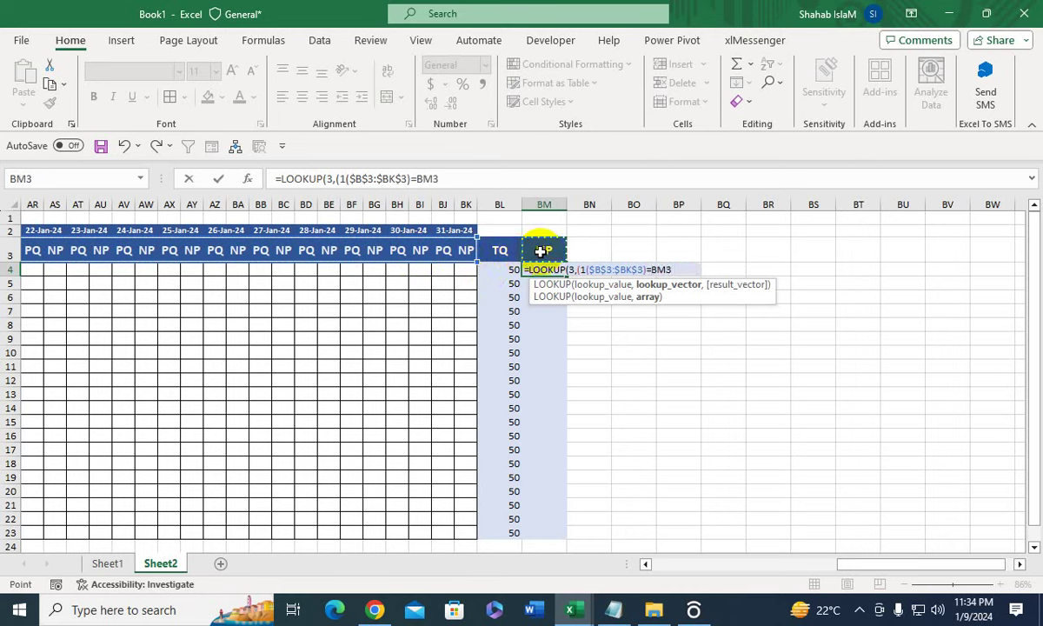
key(F4)
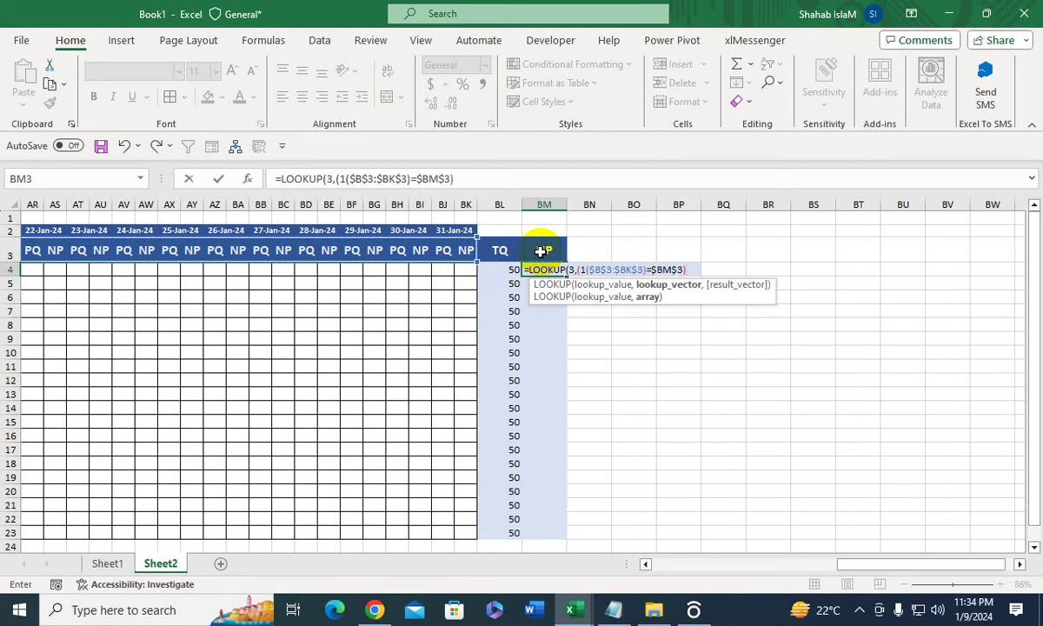
text()))
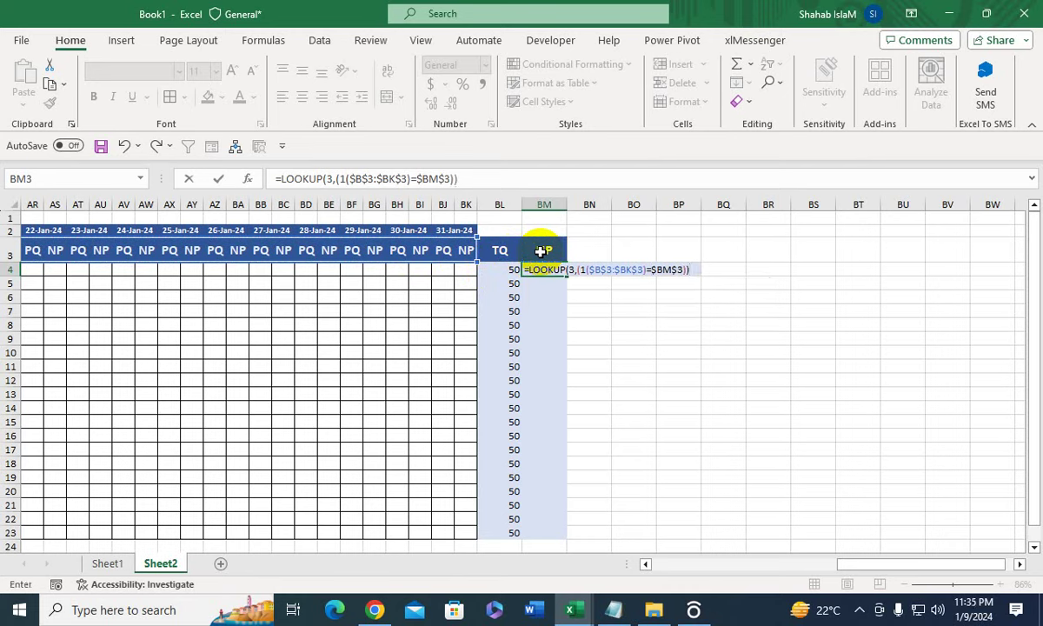
text(+)
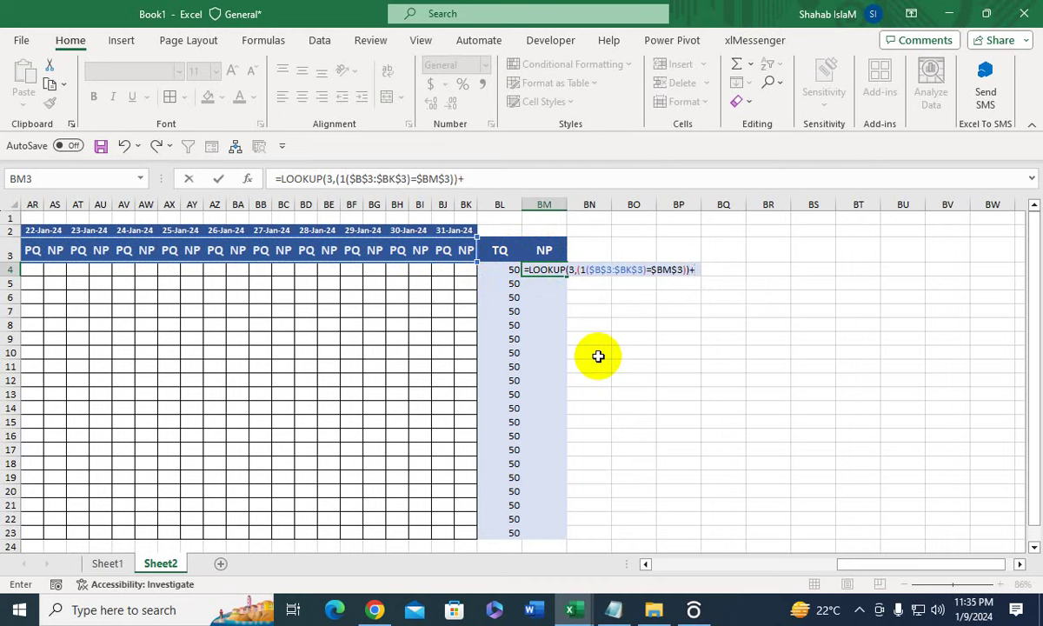
text(()
text(1)
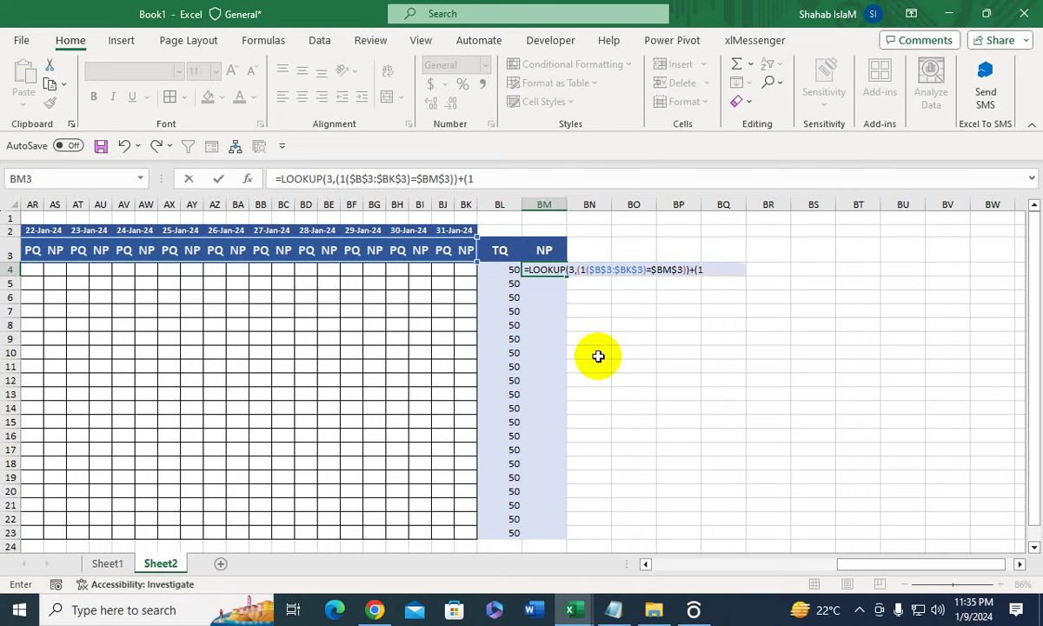
text(/)
text(()
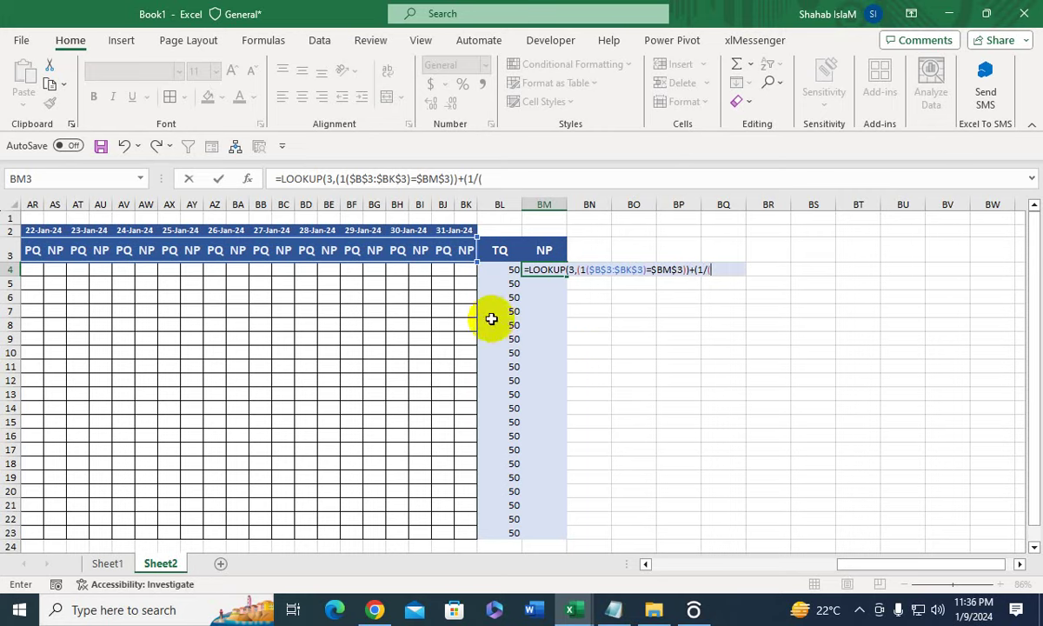
Add the non-blank test B4:BK4<>"" and the result range B4:BK4 to the formula.
mouse_move(466, 269)
mouse_down()
mouse_move(5, 258)
mouse_move(4, 268)
mouse_up()
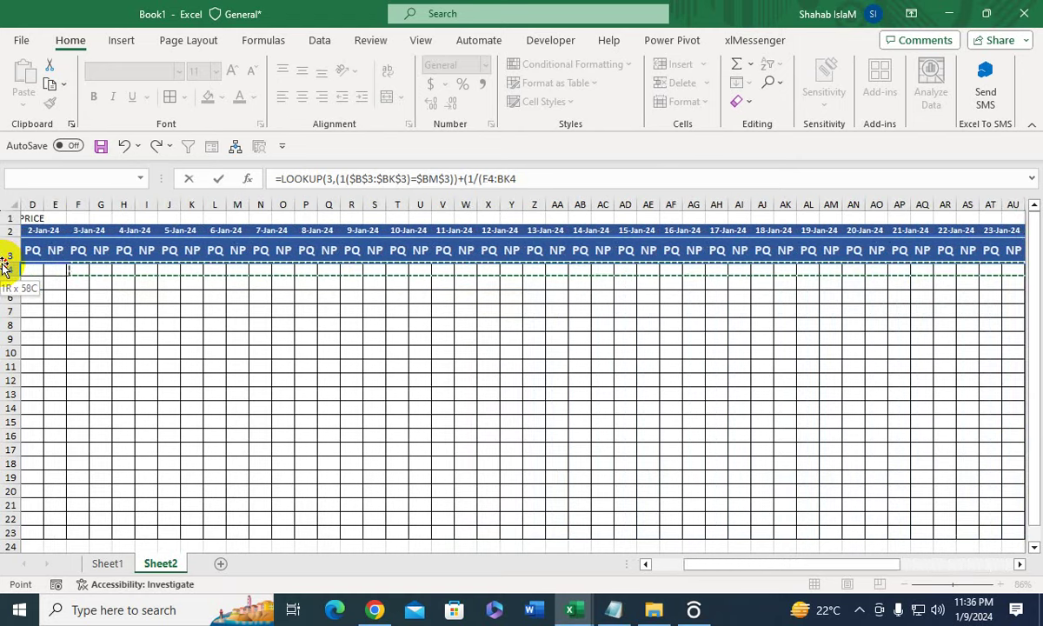
drag(4, 267, 132, 263)
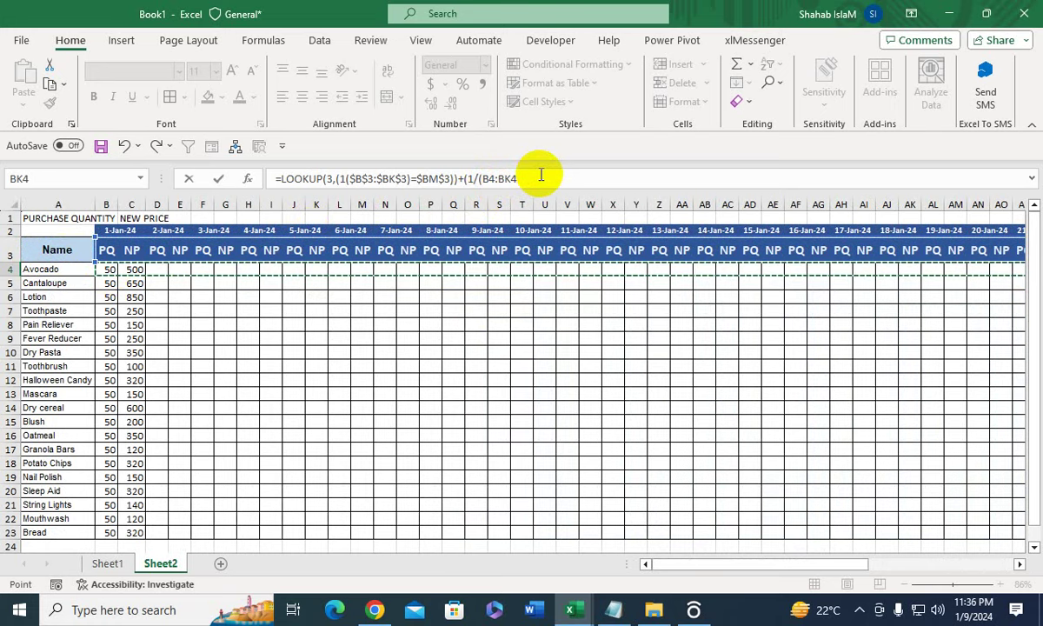
text(<>"")
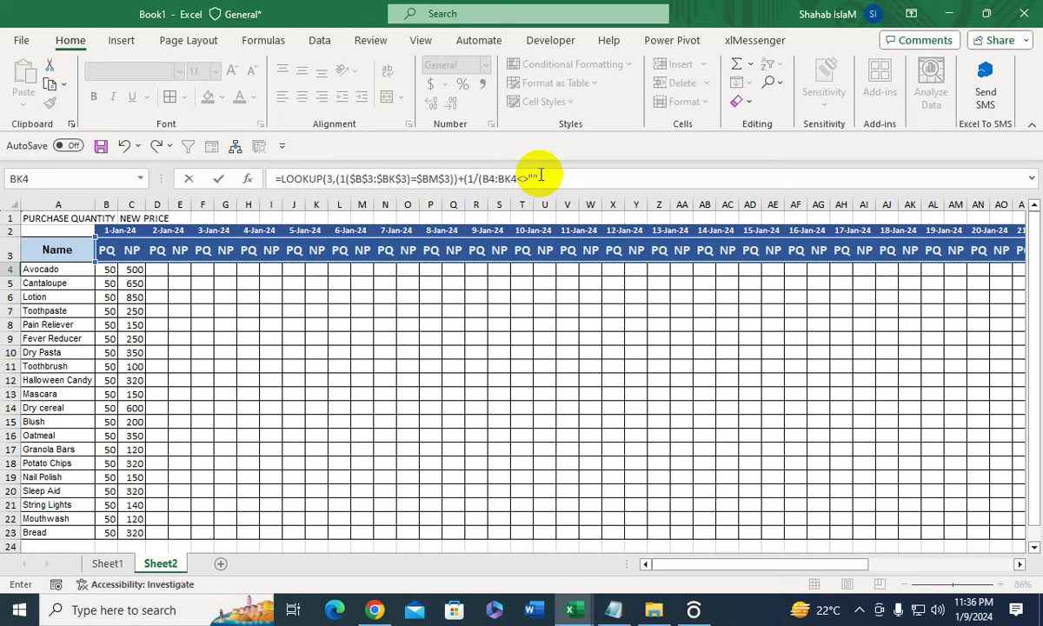
text()),)
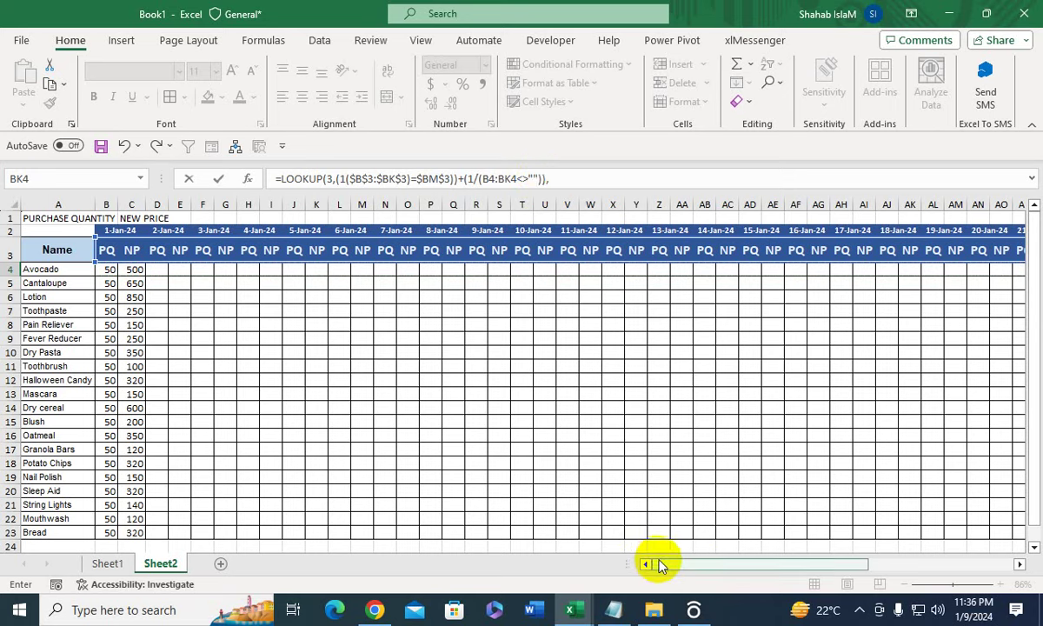
mouse_move(659, 563)
mouse_down()
mouse_move(770, 557)
mouse_move(815, 535)
mouse_up()
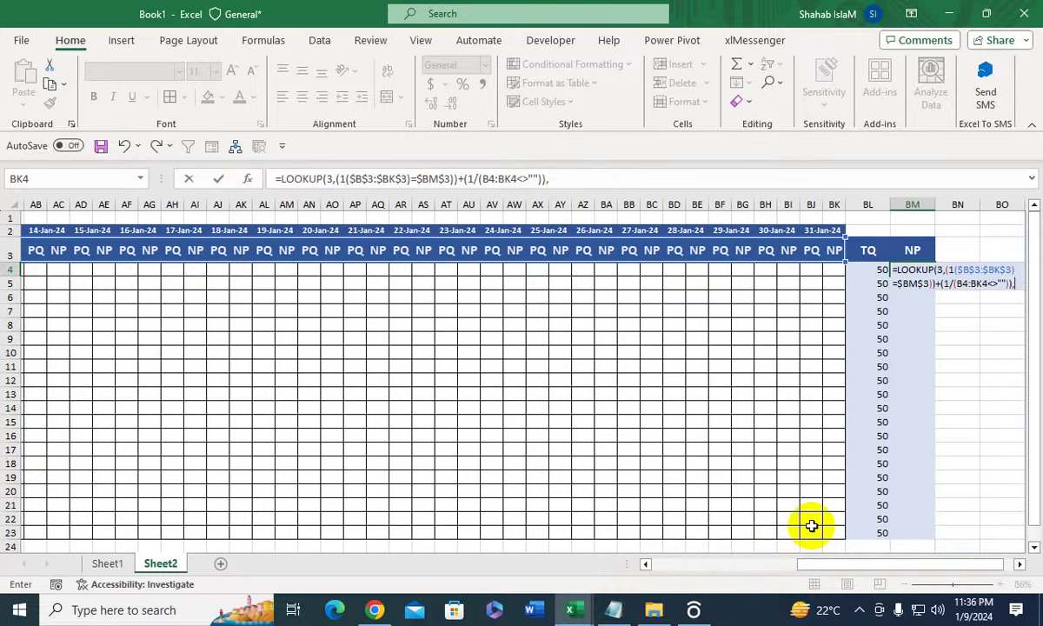
mouse_move(837, 270)
mouse_down()
mouse_move(3, 294)
mouse_move(126, 270)
mouse_move(115, 253)
mouse_up()
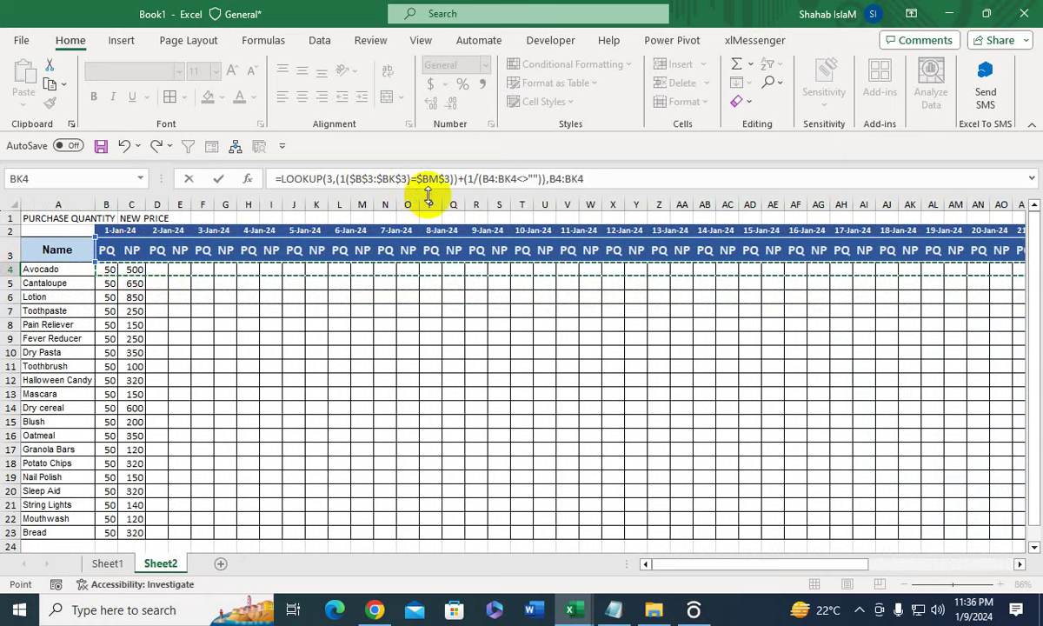
text())
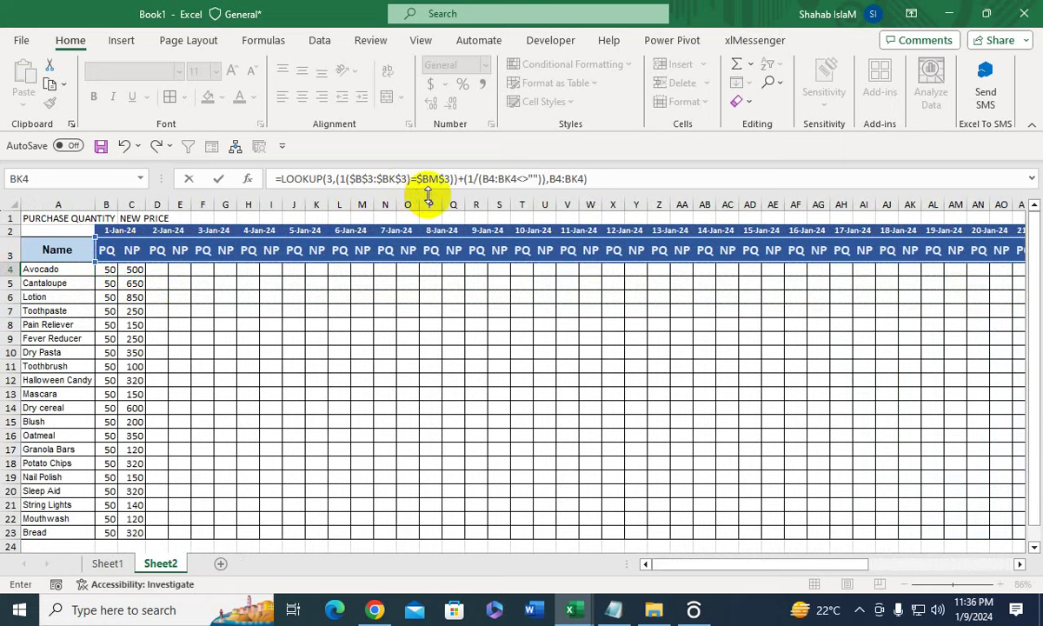
drag(665, 564, 894, 565)
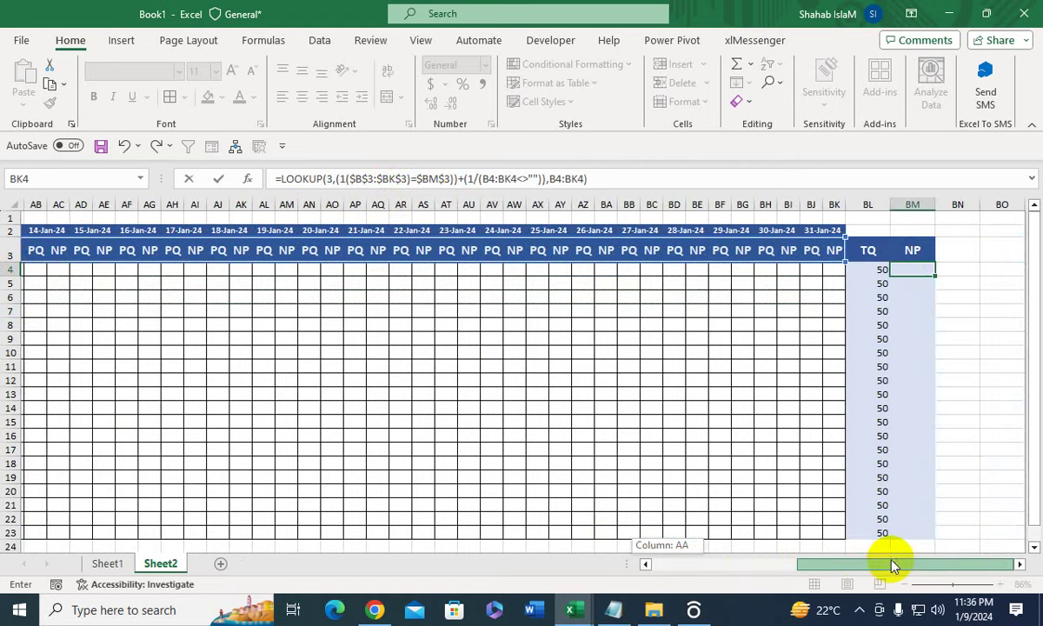
Insert the missing '/' after the leading 1 and commit the formula, showing 500.
click(342, 179)
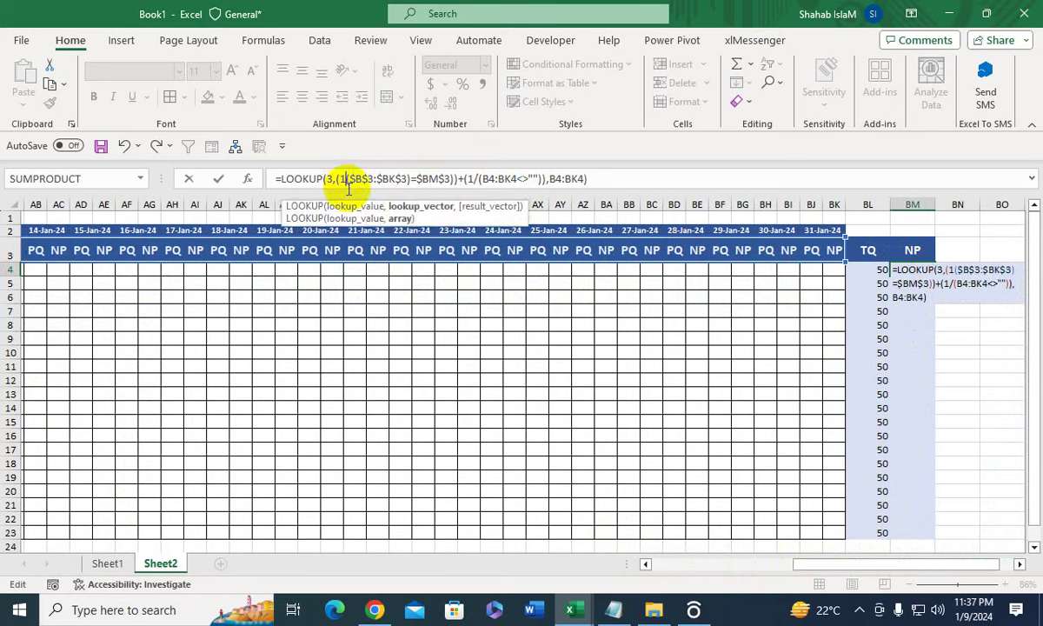
text(/)
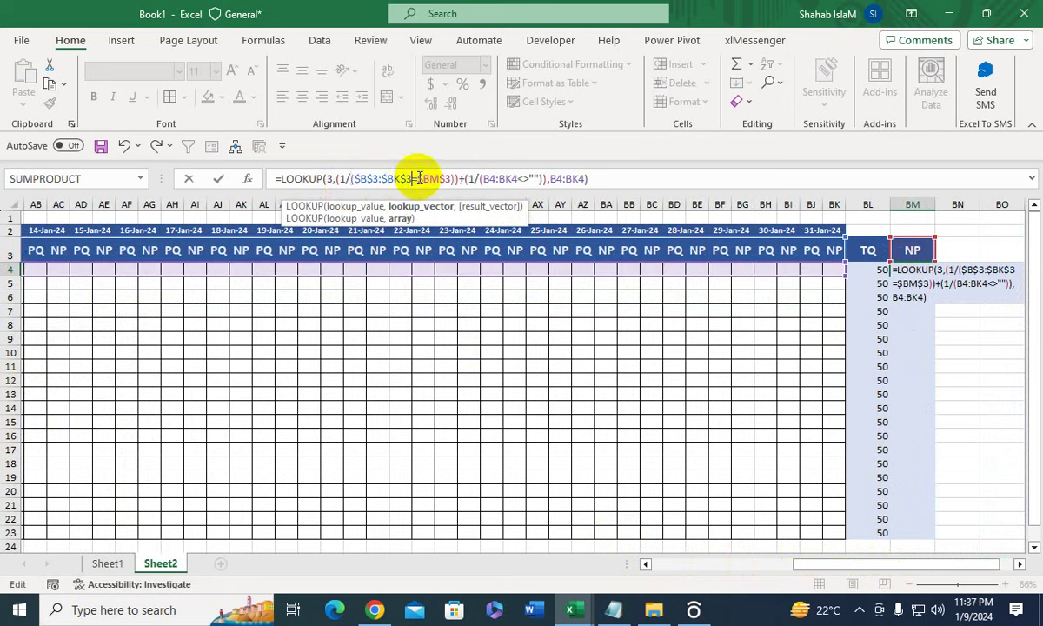
click(415, 178)
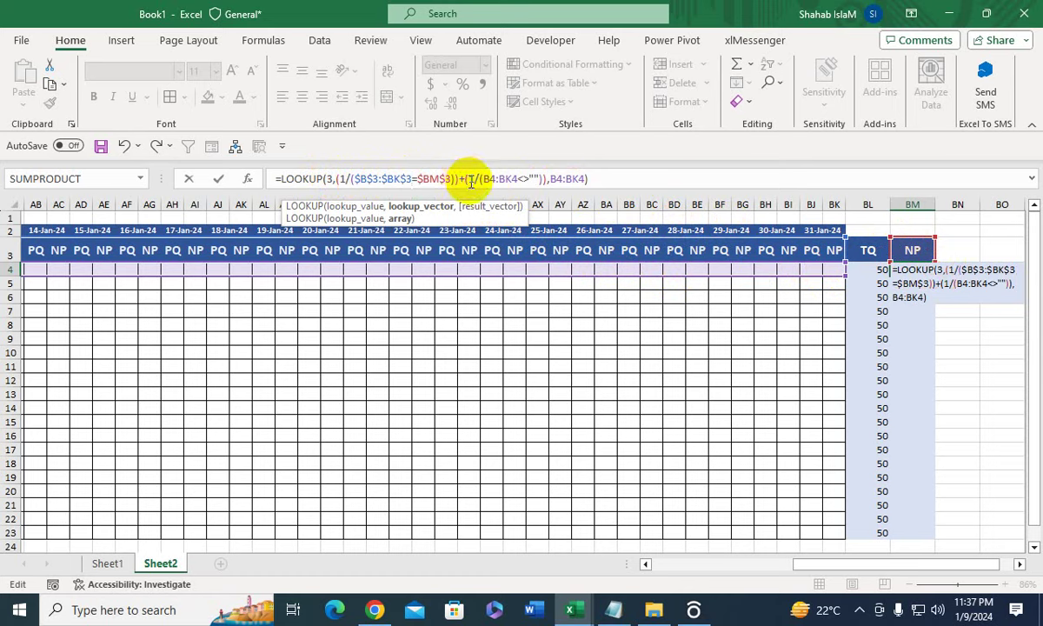
click(547, 178)
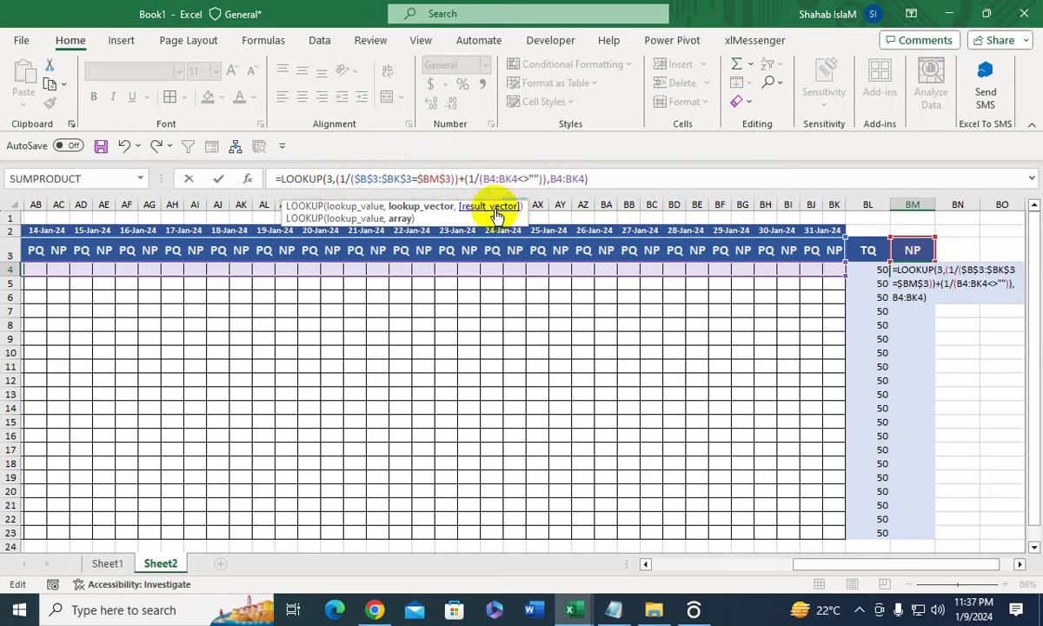
key(Return)
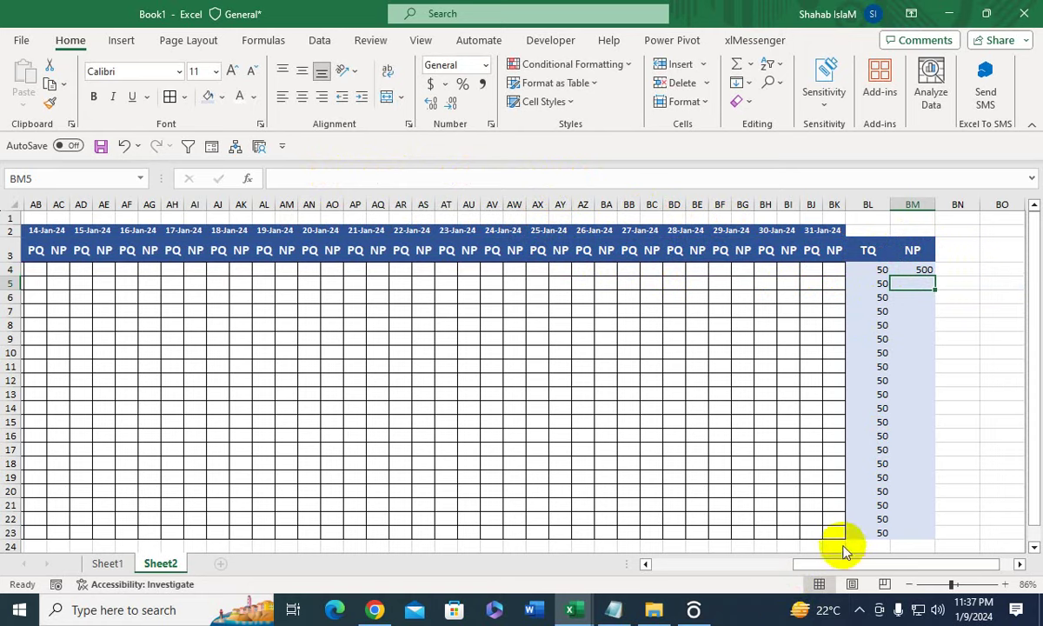
Fill the BM4 latest-price formula down to BM23.
drag(826, 567, 689, 566)
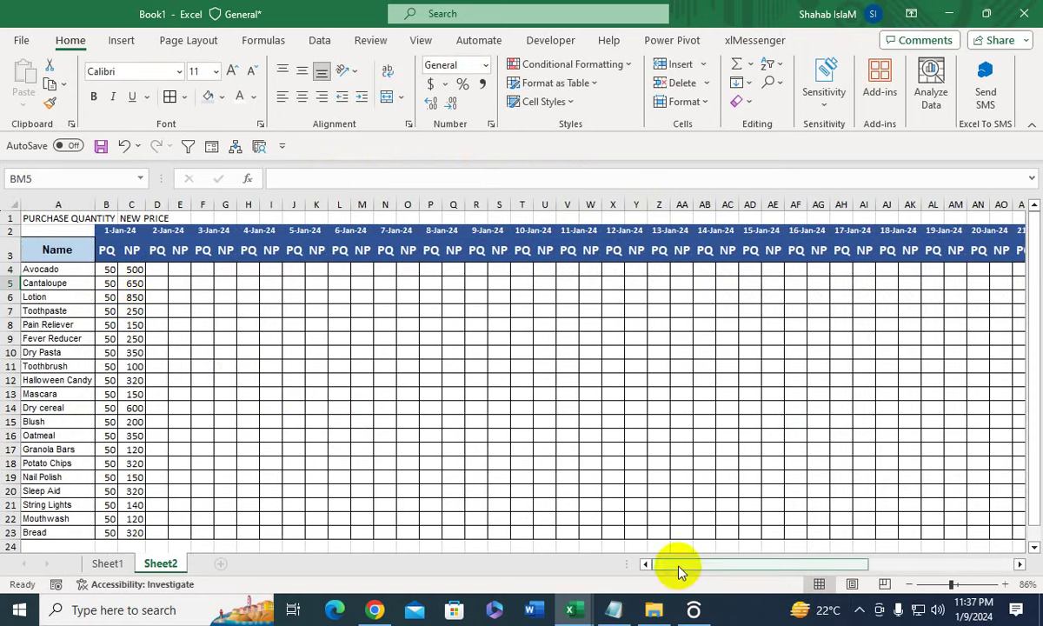
drag(676, 564, 835, 556)
click(917, 271)
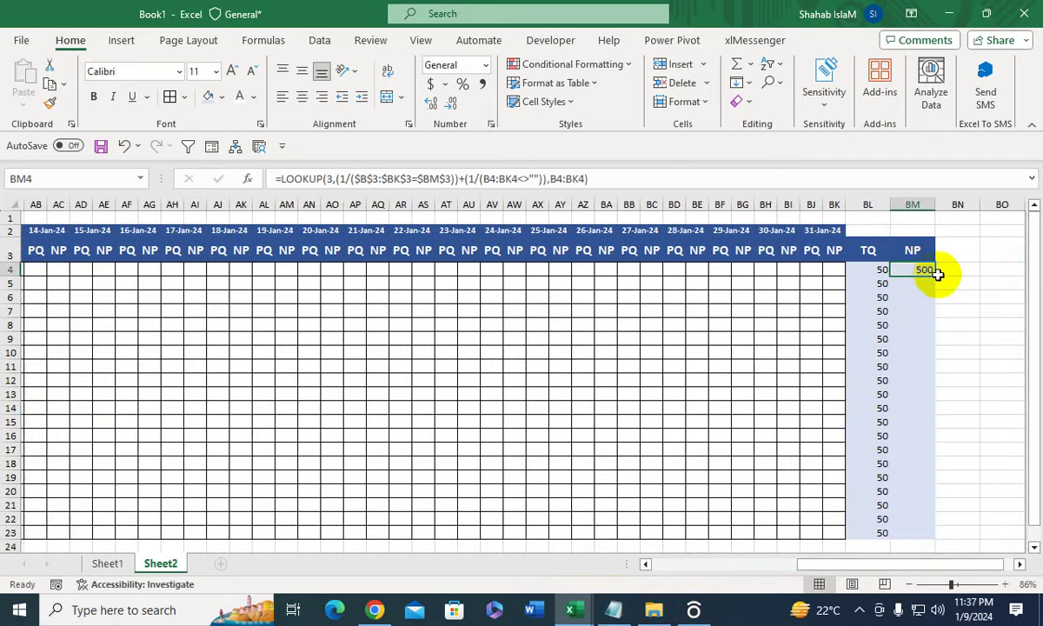
drag(936, 277, 909, 532)
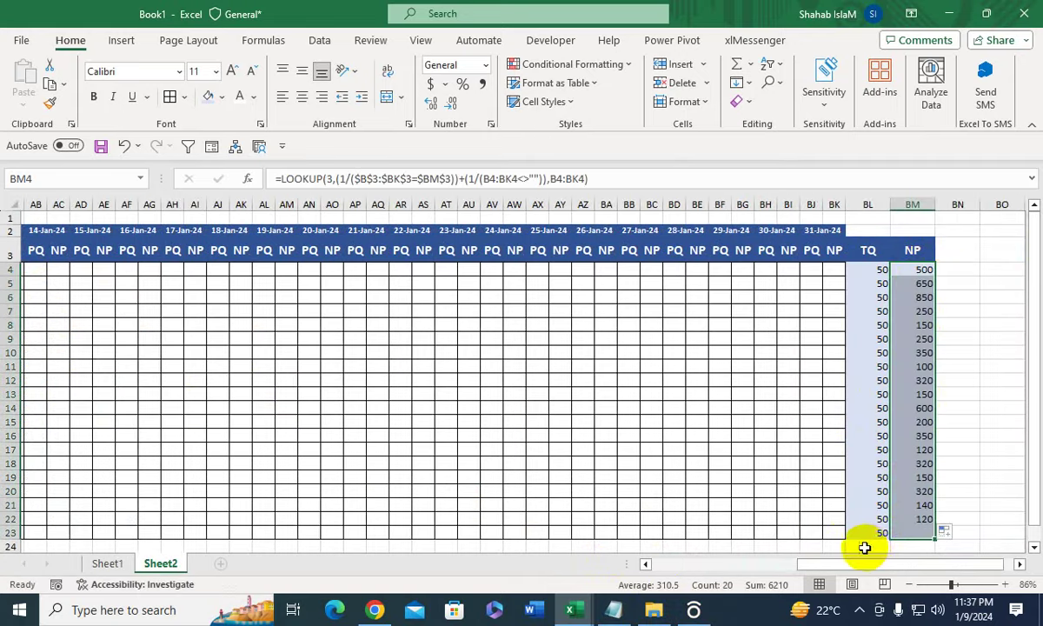
drag(857, 563, 229, 565)
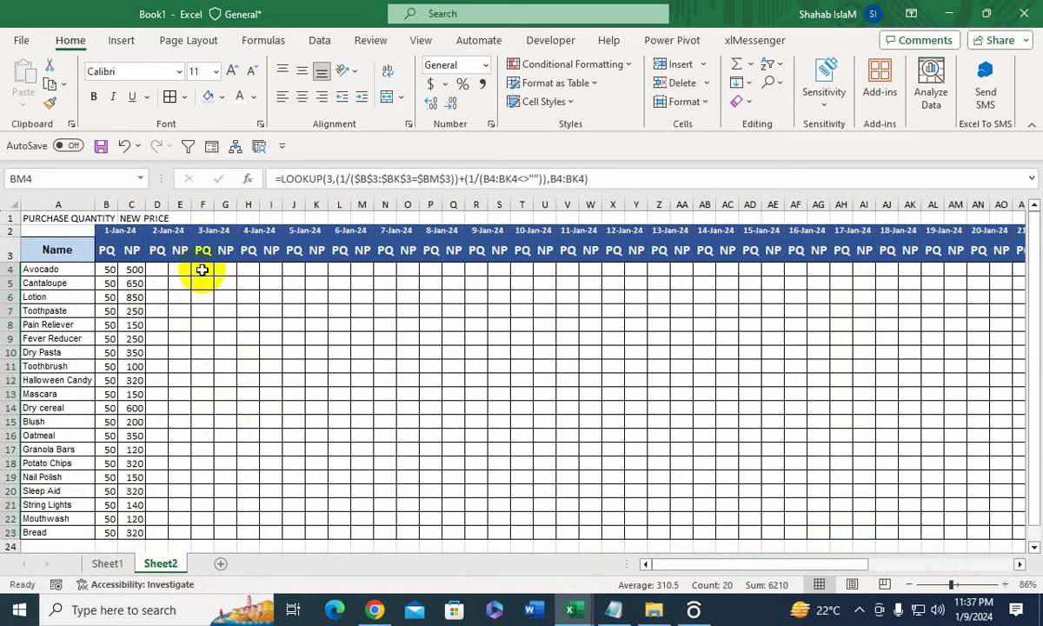
Record Avocado's 3-Jan-24 purchase of 100 at 550 and check its latest price.
click(203, 269)
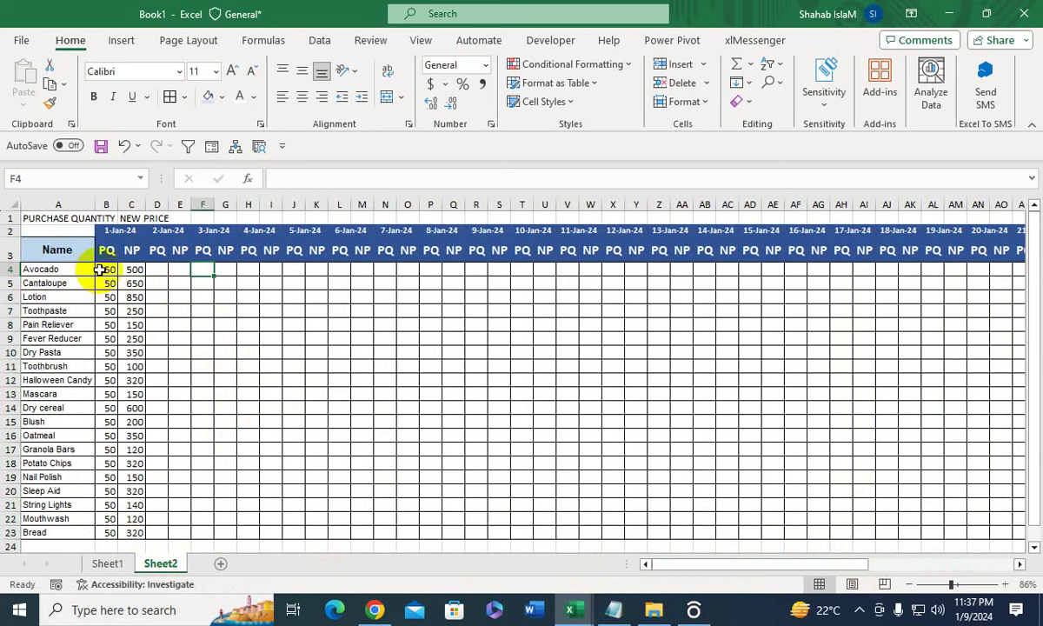
text(100)
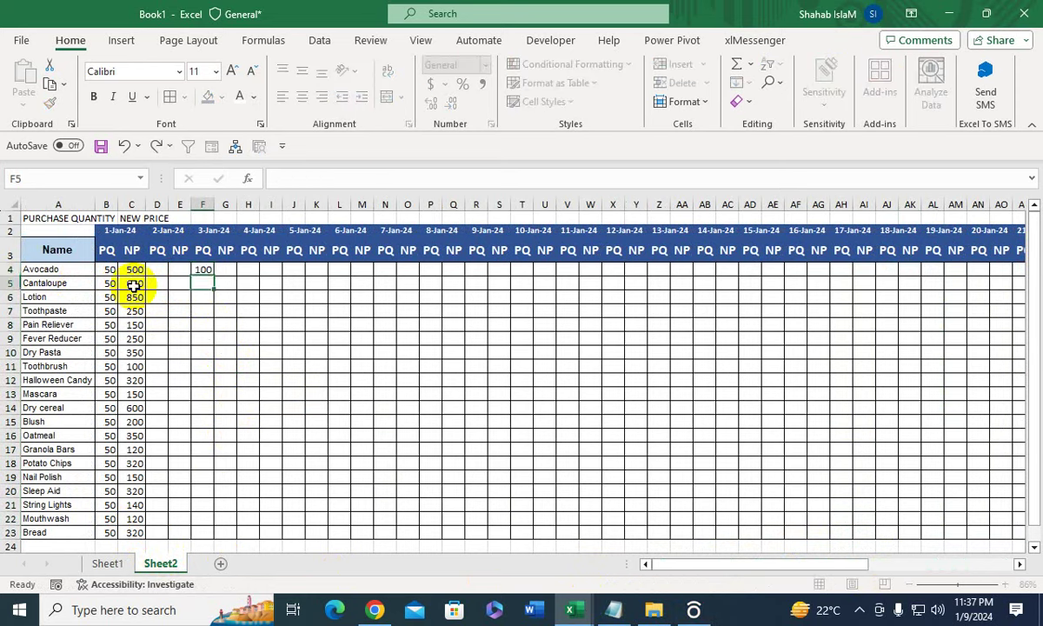
click(226, 270)
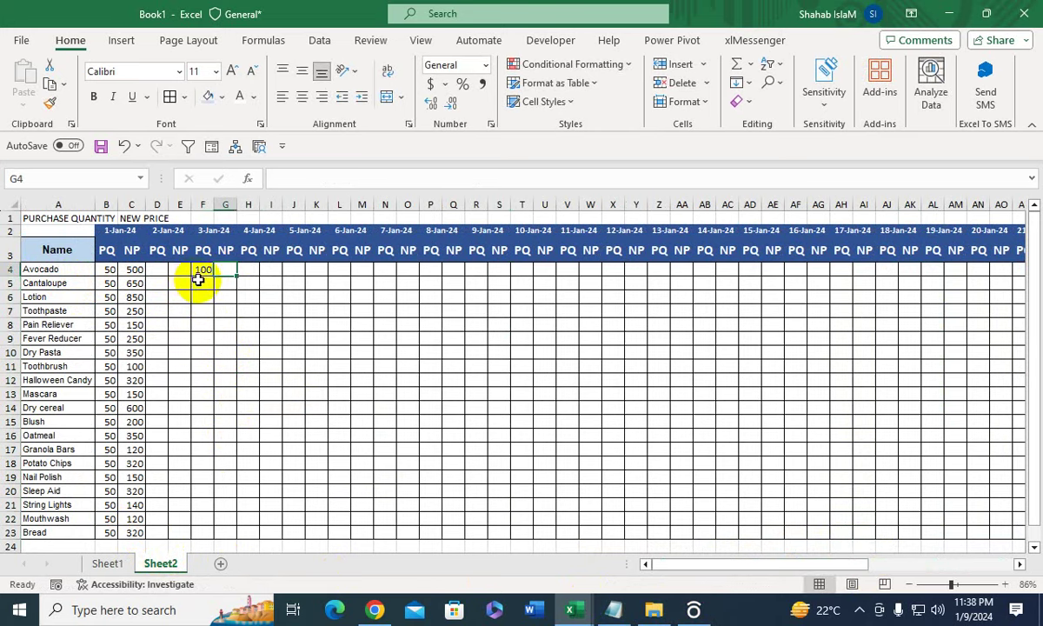
text(550)
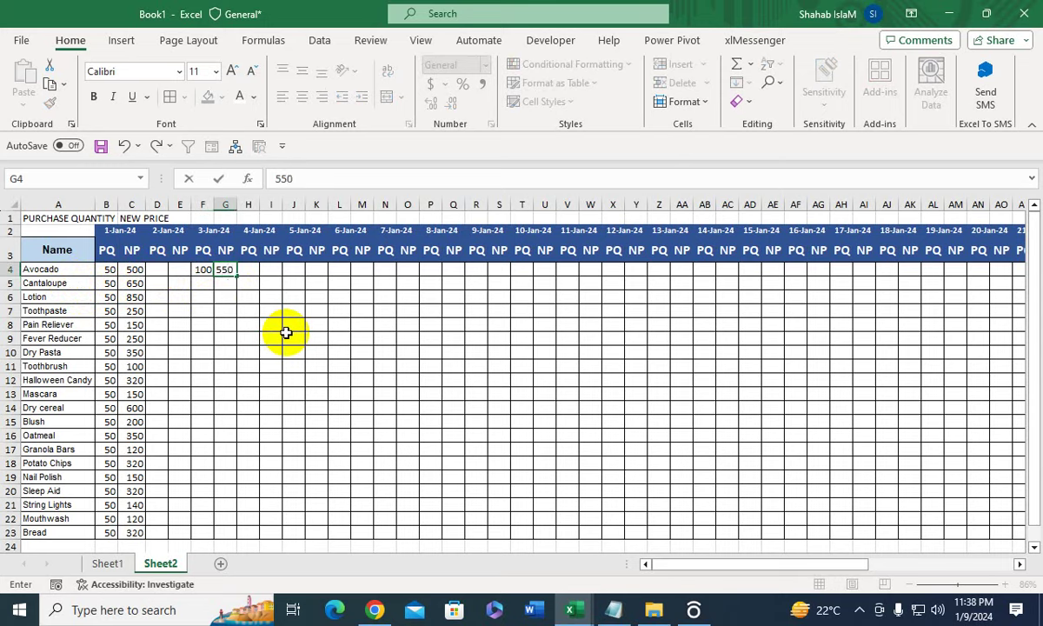
key(Return)
drag(700, 564, 887, 565)
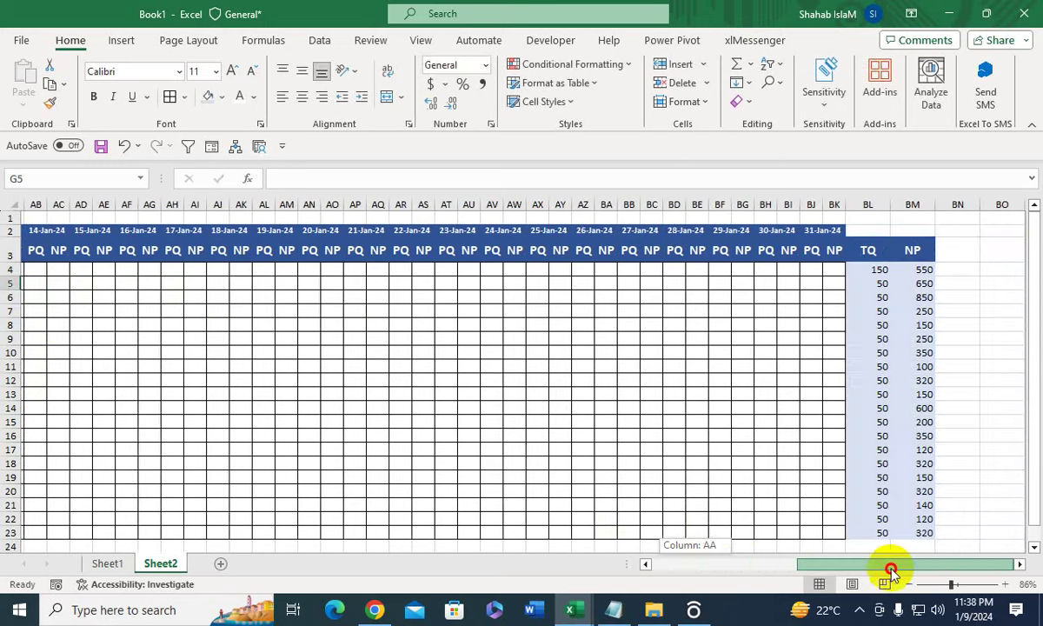
click(927, 269)
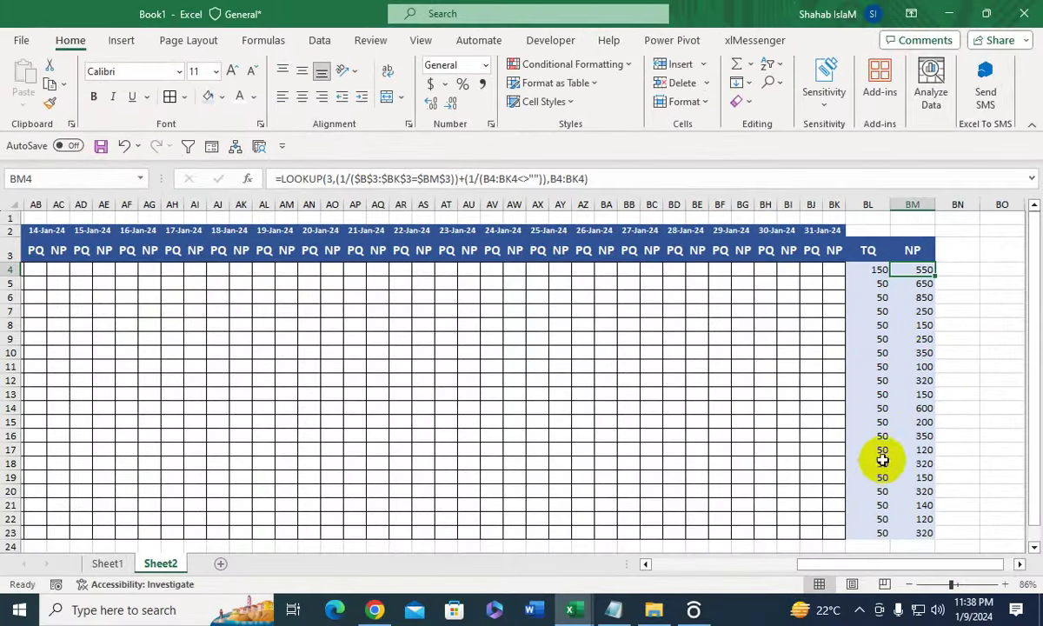
drag(841, 568, 690, 563)
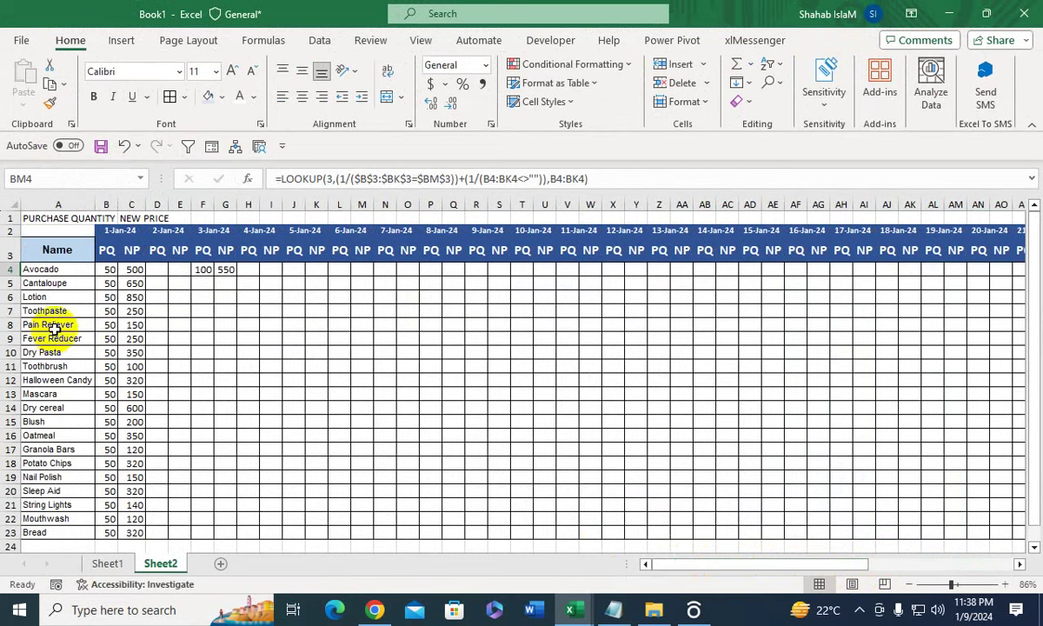
Record Pain Reliever's 4-Jan-24 purchase of 30 at 180, verify it, then go to Sheet1.
click(246, 324)
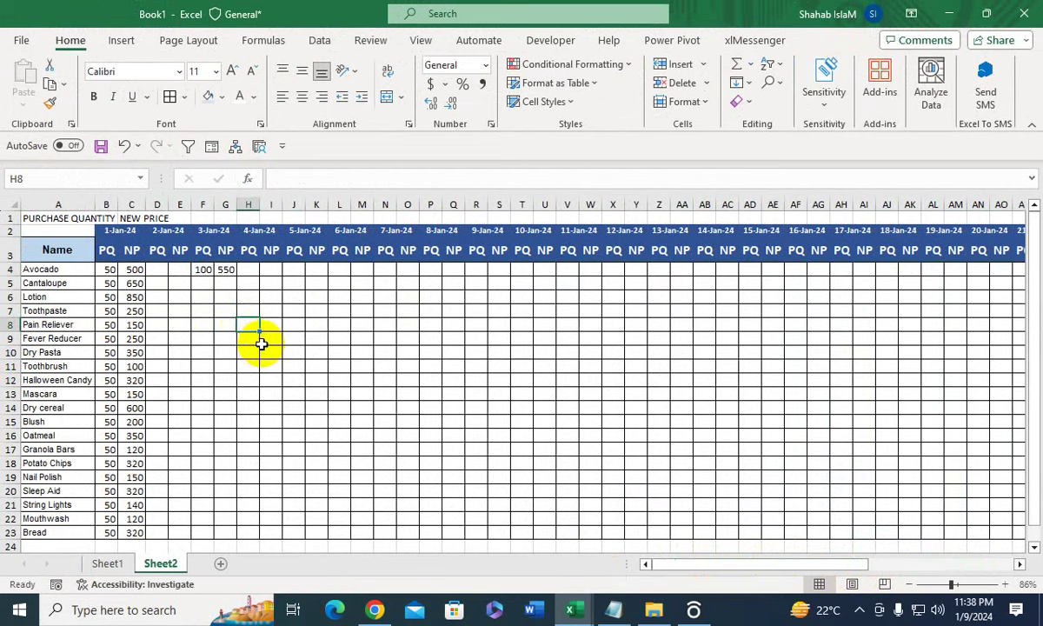
text(30)
key(Return)
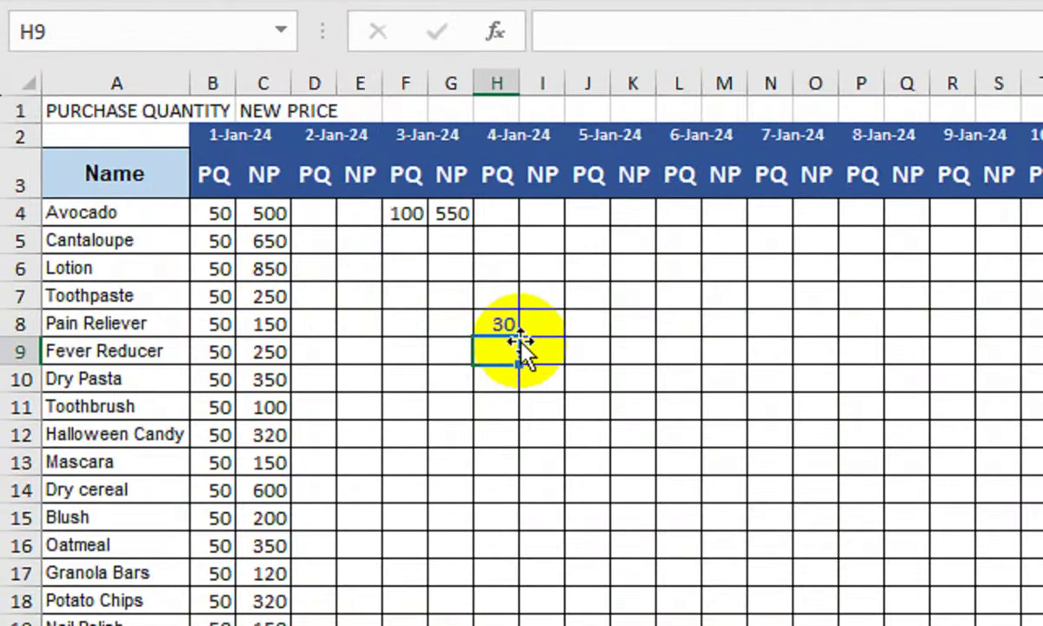
click(487, 331)
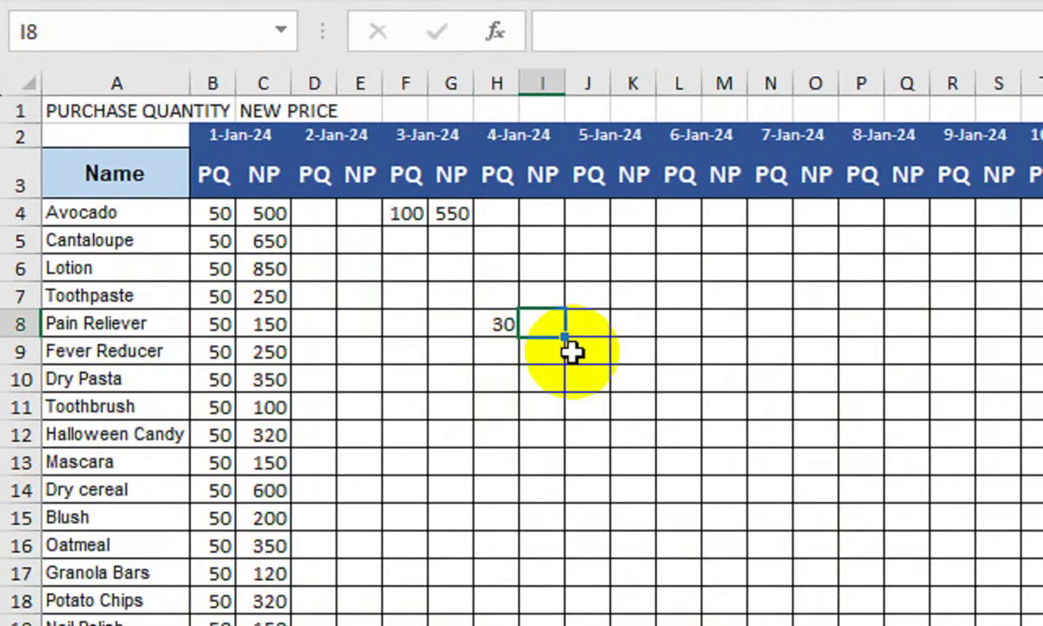
click(554, 334)
text(180)
key(Return)
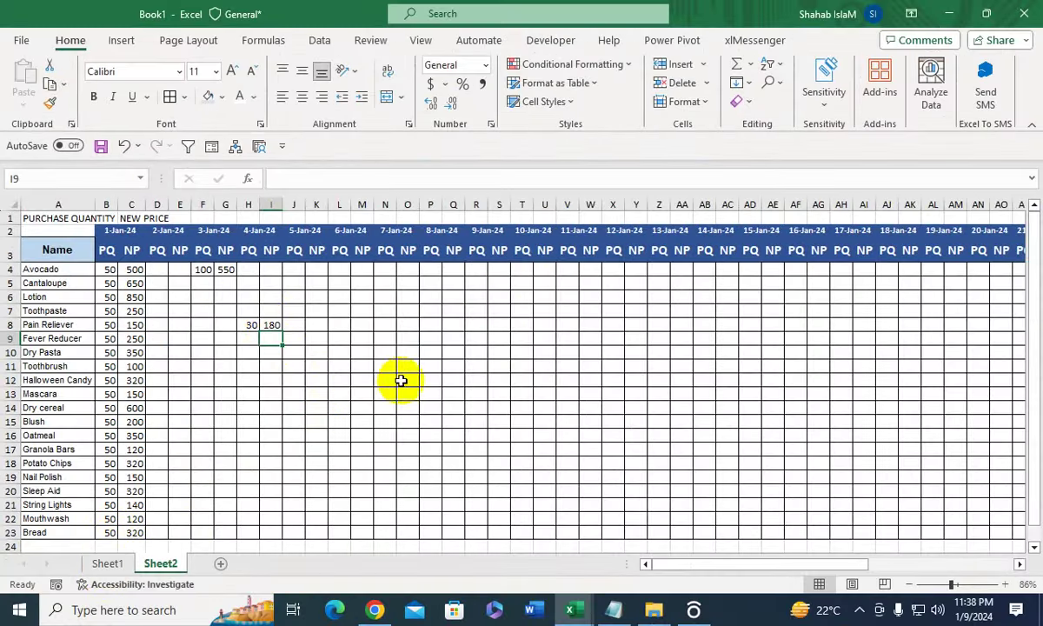
drag(661, 565, 873, 566)
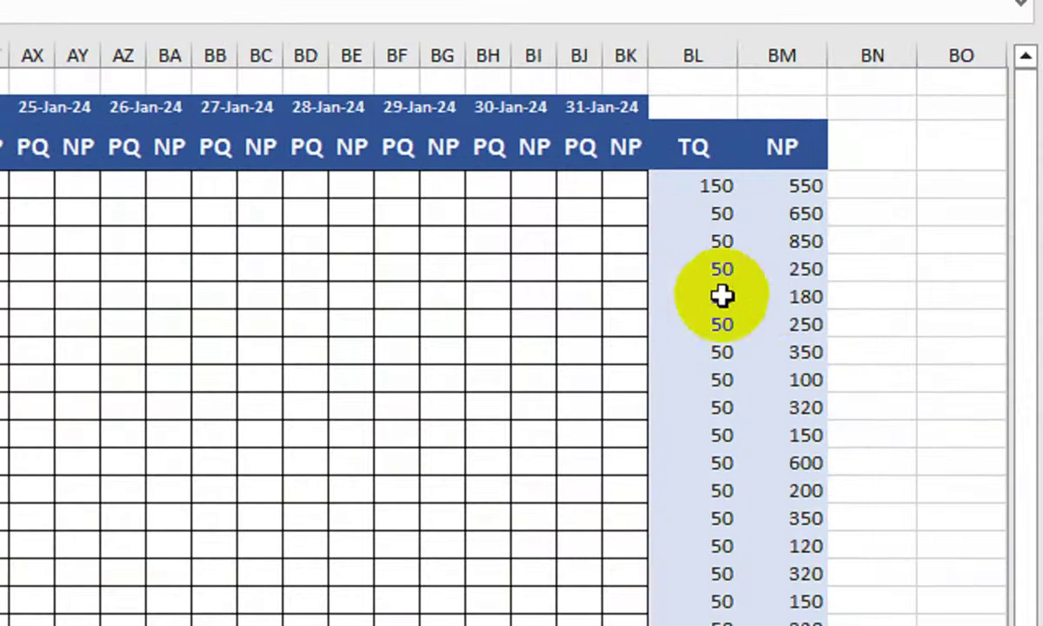
text(80)
click(900, 324)
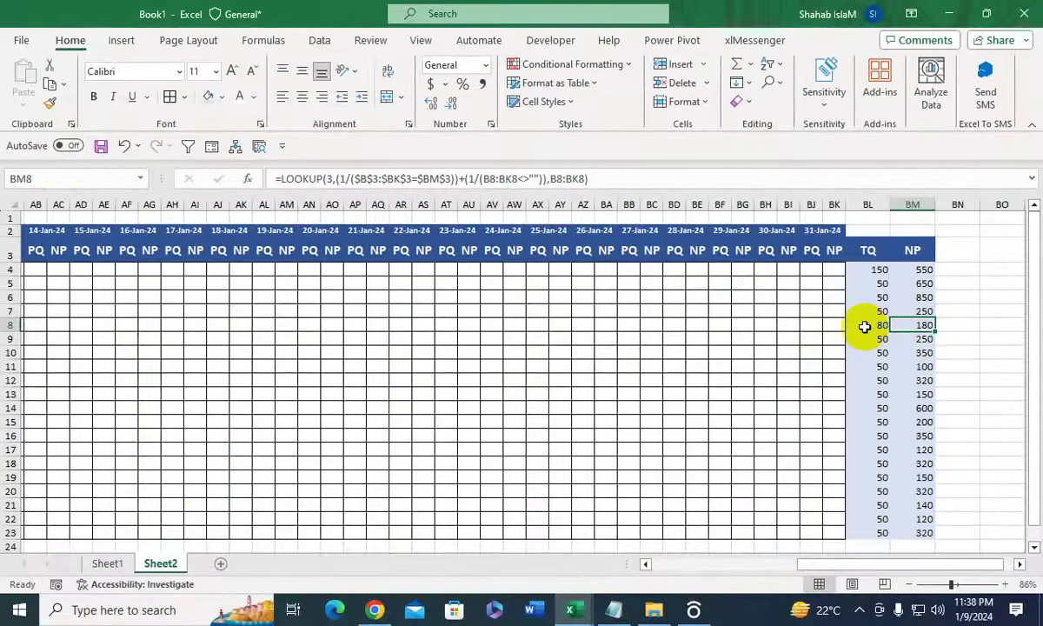
drag(887, 325, 2, 331)
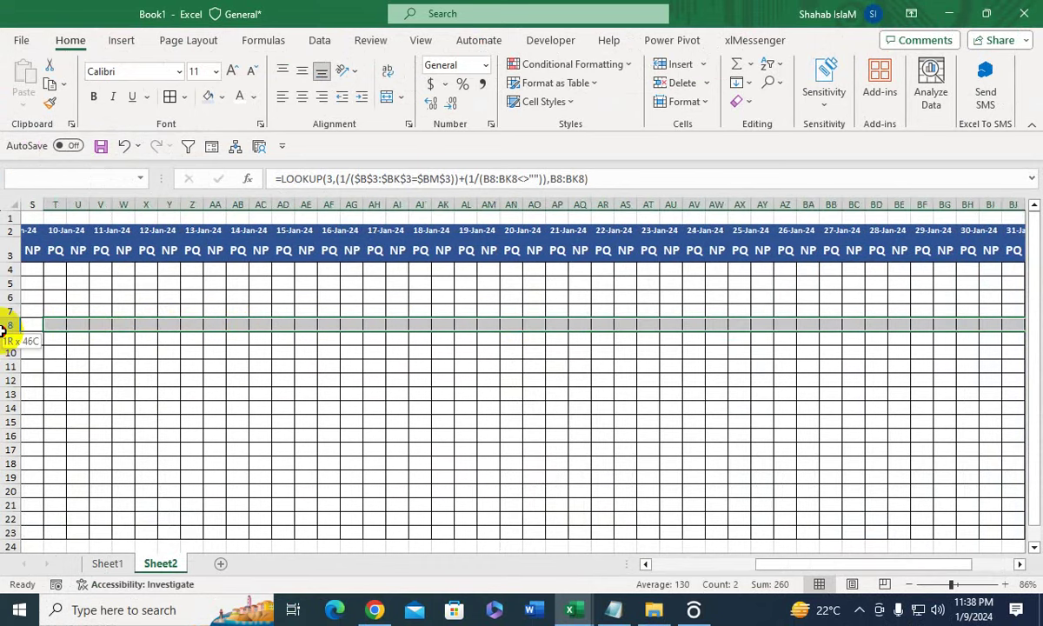
drag(3, 332, 160, 326)
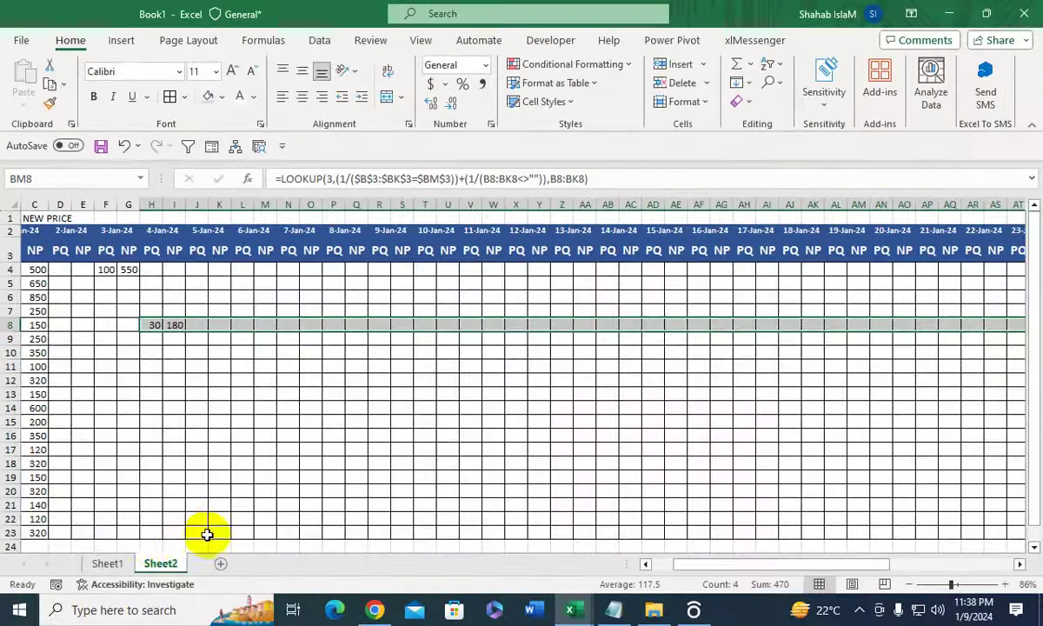
click(107, 563)
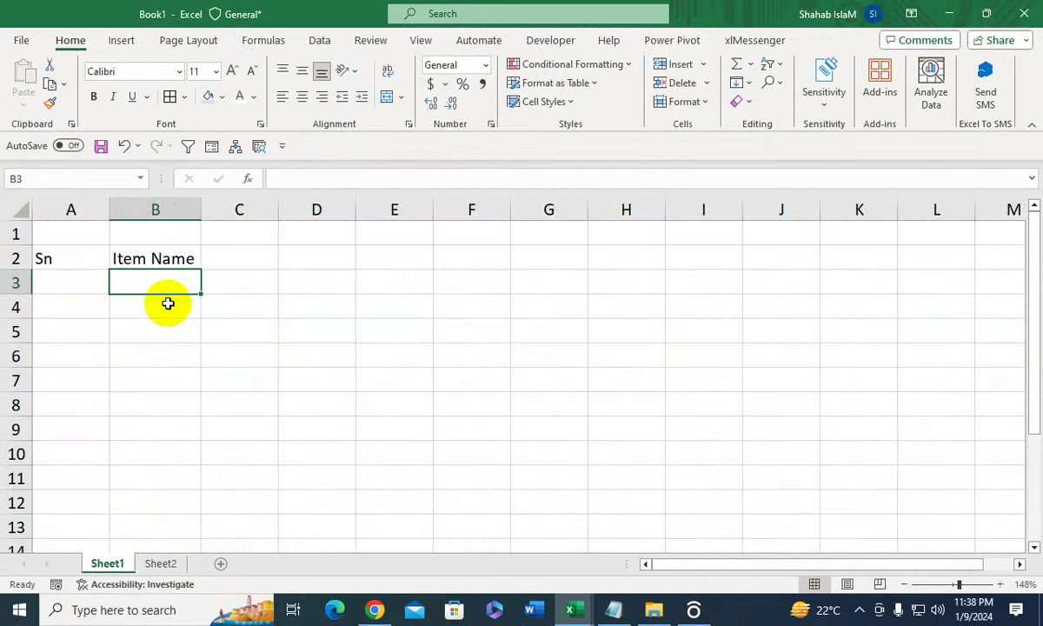
Return to Sheet2 and clear the selection on the purchase grid.
click(160, 563)
click(292, 270)
drag(379, 504, 9, 513)
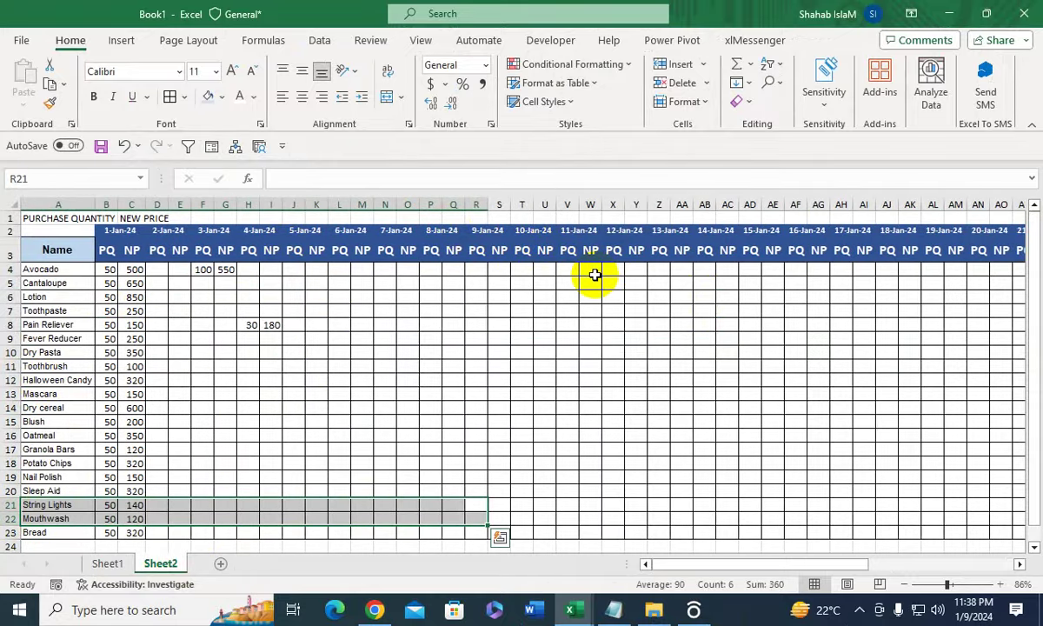
click(270, 408)
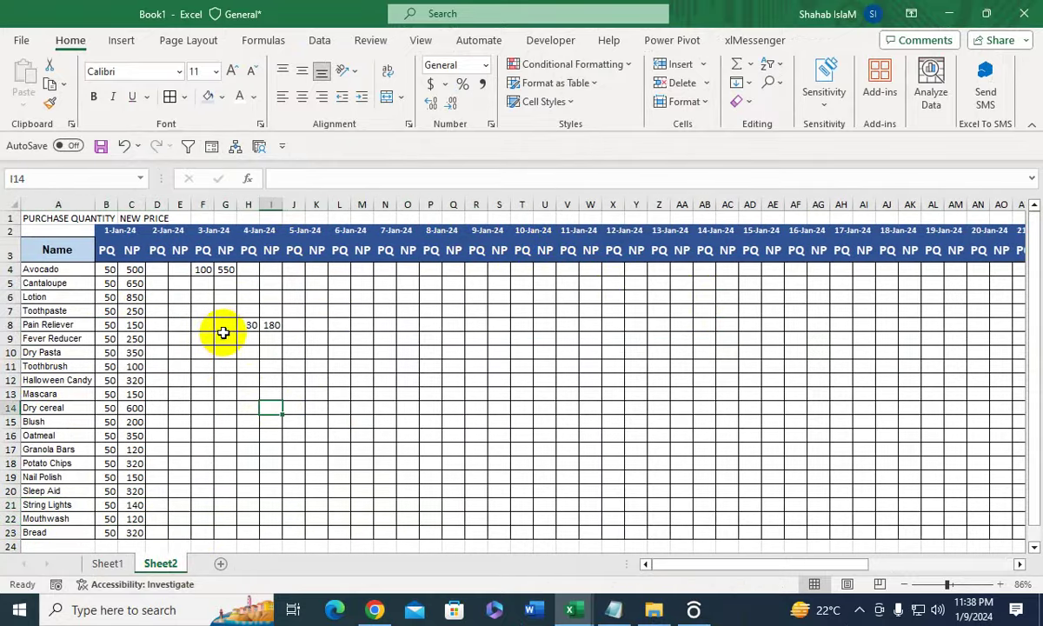
On Sheet1, select the Item Name cells from B3 down to row 100.
click(107, 561)
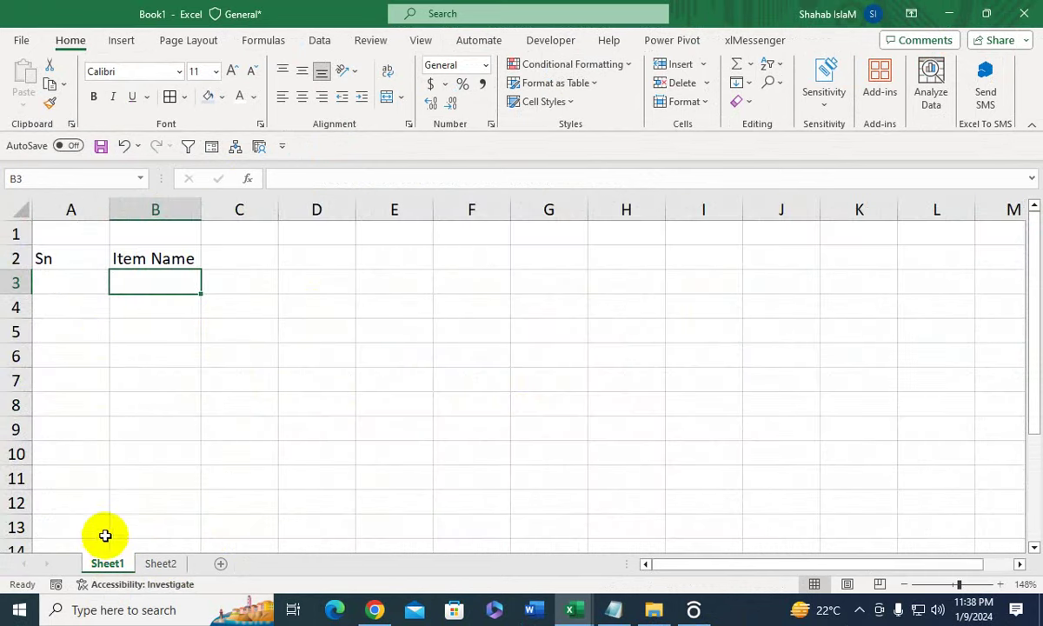
click(96, 283)
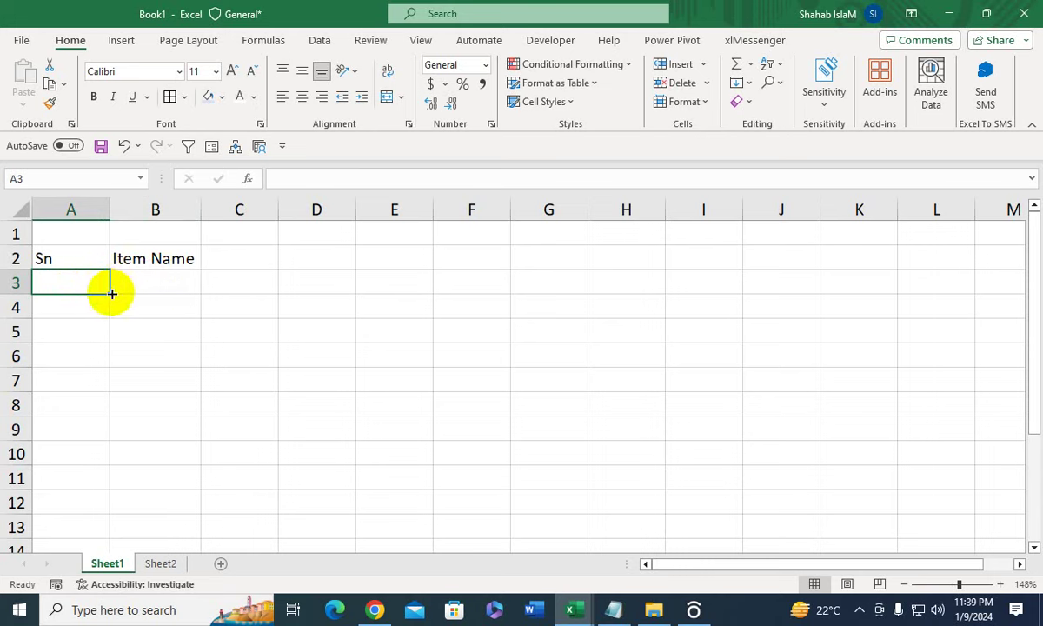
click(139, 286)
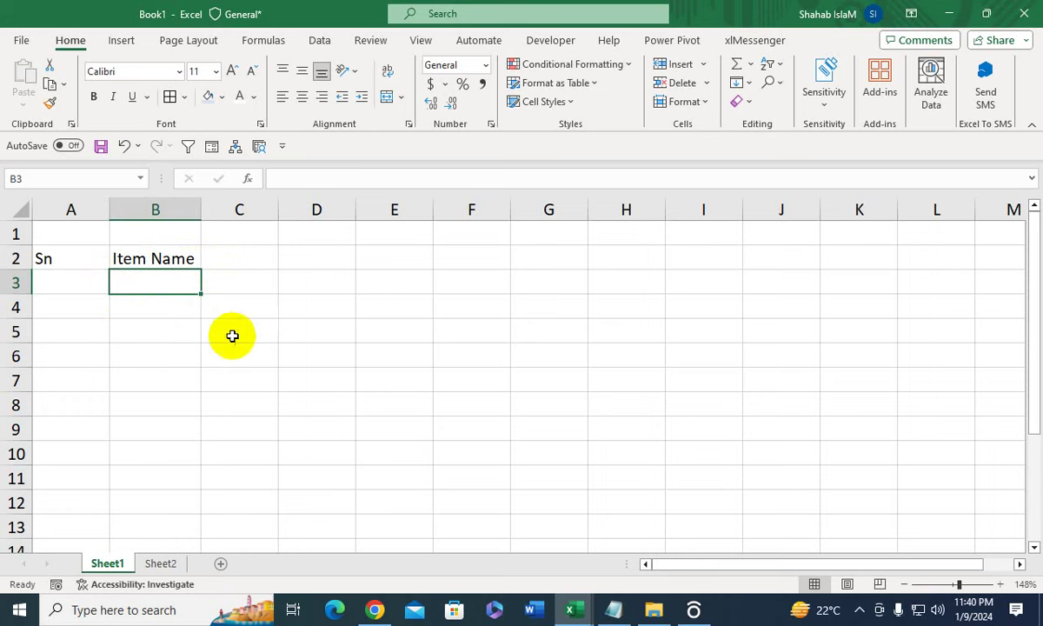
drag(168, 279, 157, 591)
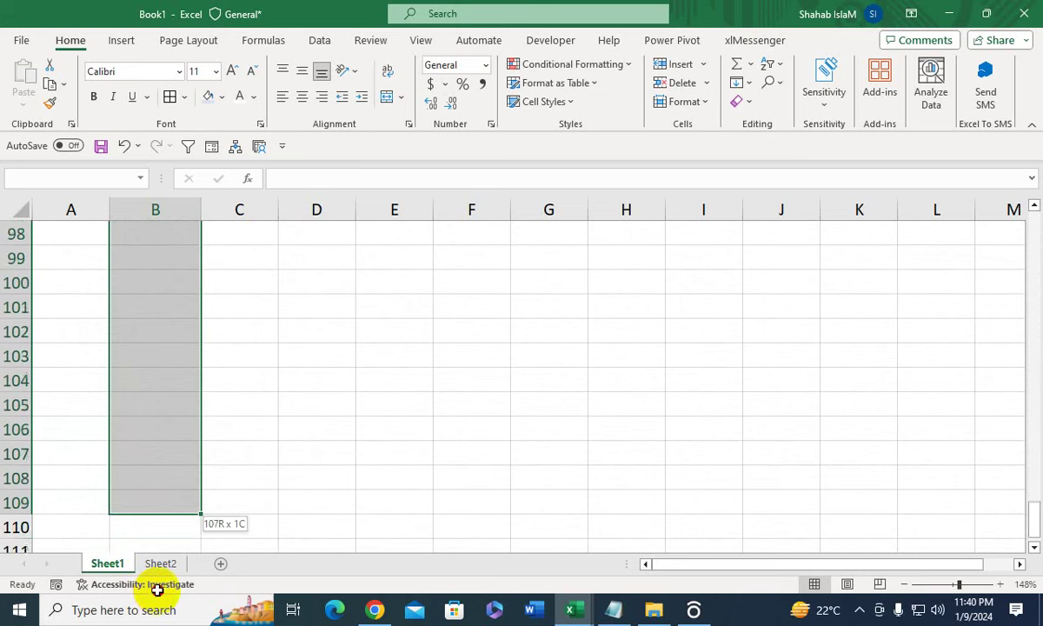
drag(157, 591, 179, 239)
click(315, 40)
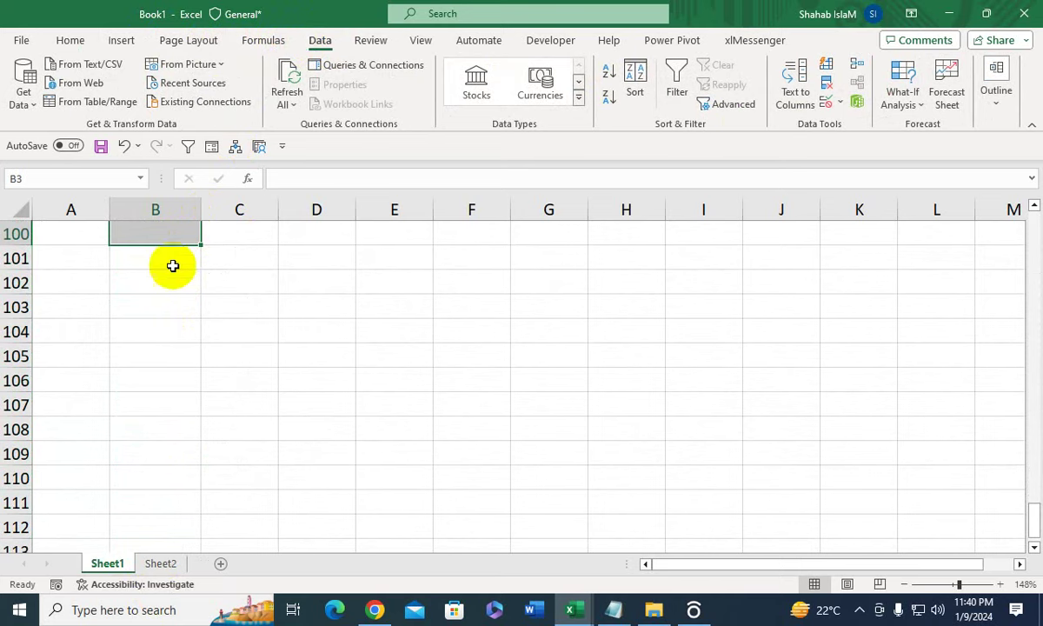
Add List data validation to the Item Name cells with source Sheet2!$A$4:$A$23.
drag(1032, 522, 1035, 217)
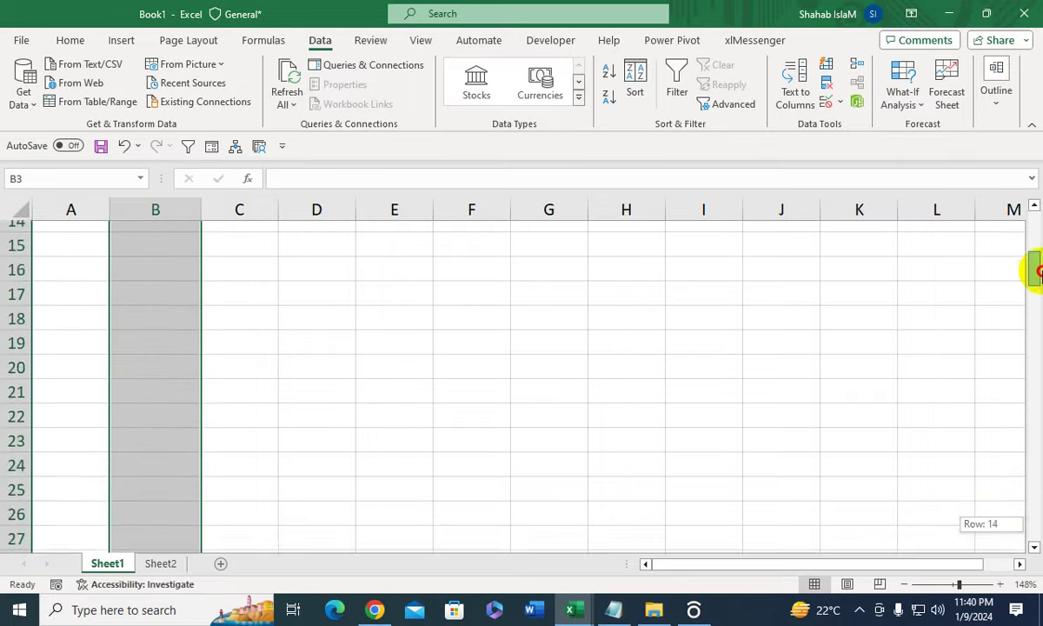
click(840, 102)
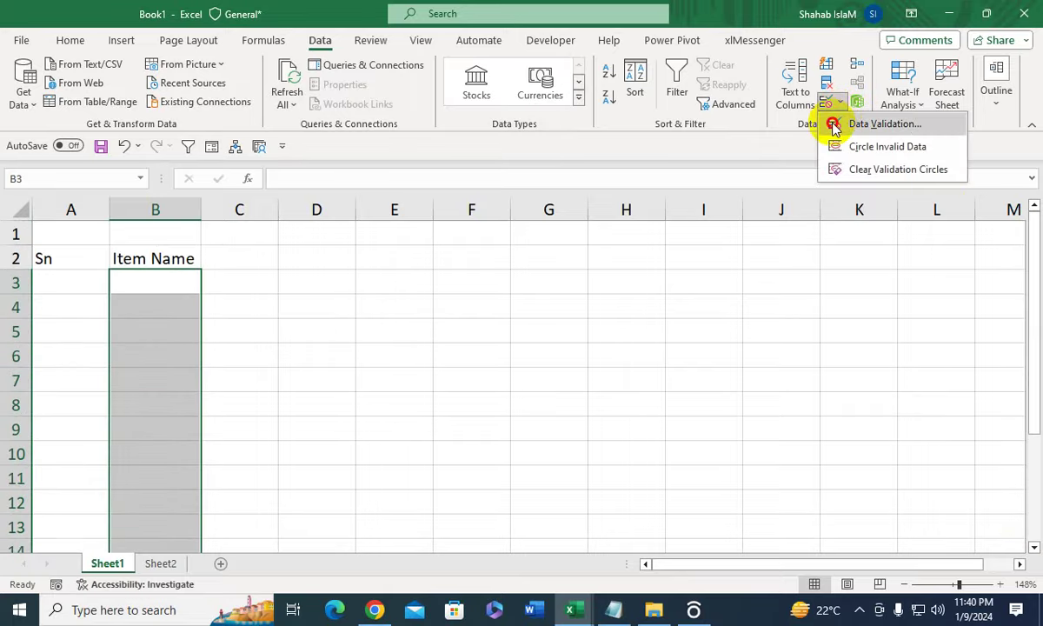
click(835, 122)
click(304, 241)
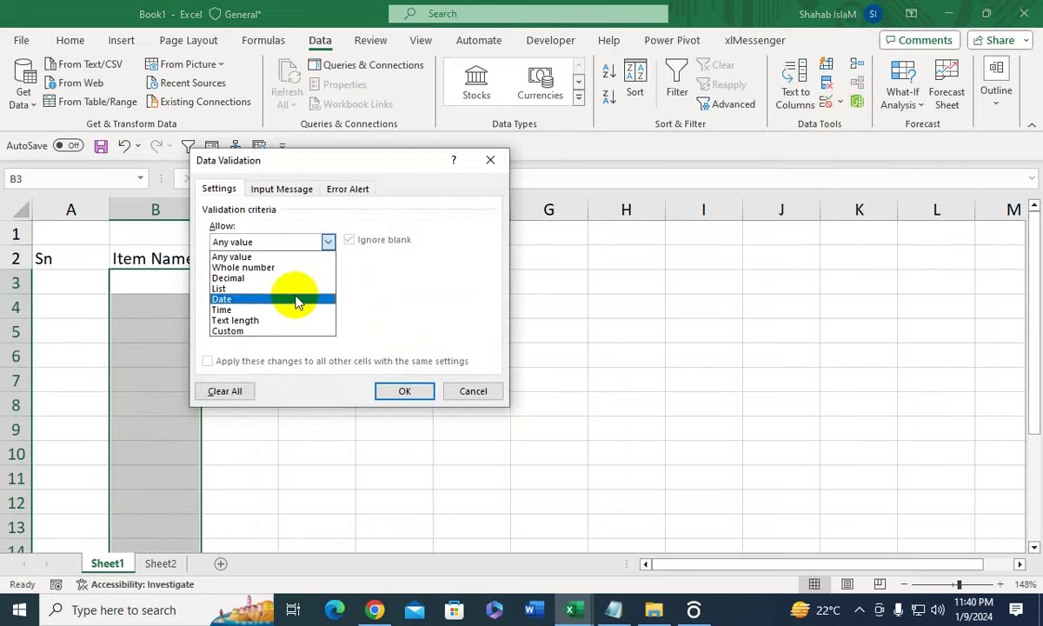
click(291, 287)
click(249, 307)
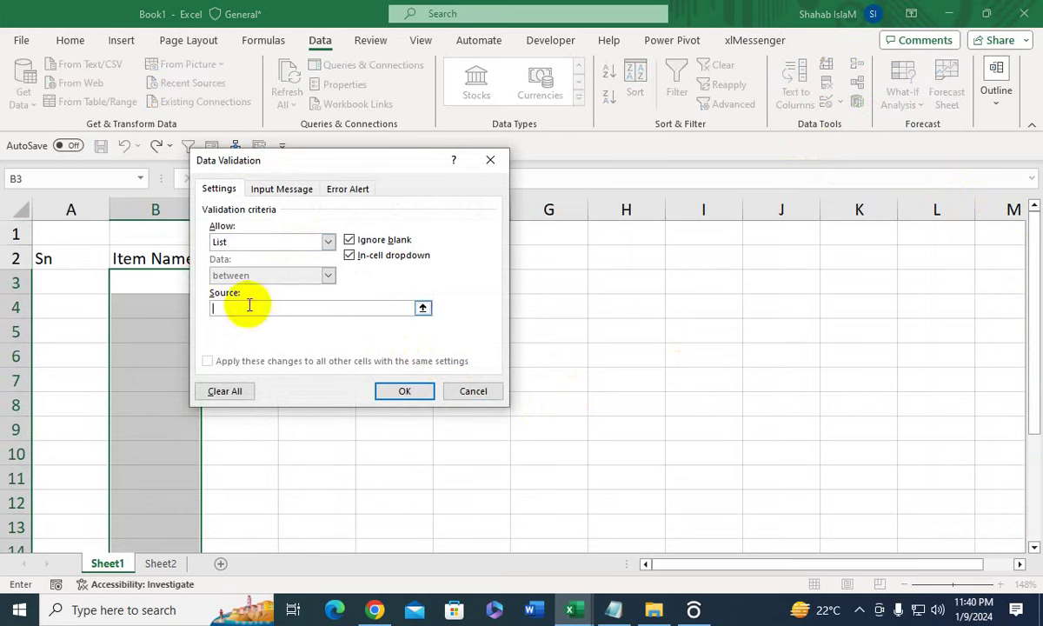
click(146, 566)
drag(51, 268, 44, 483)
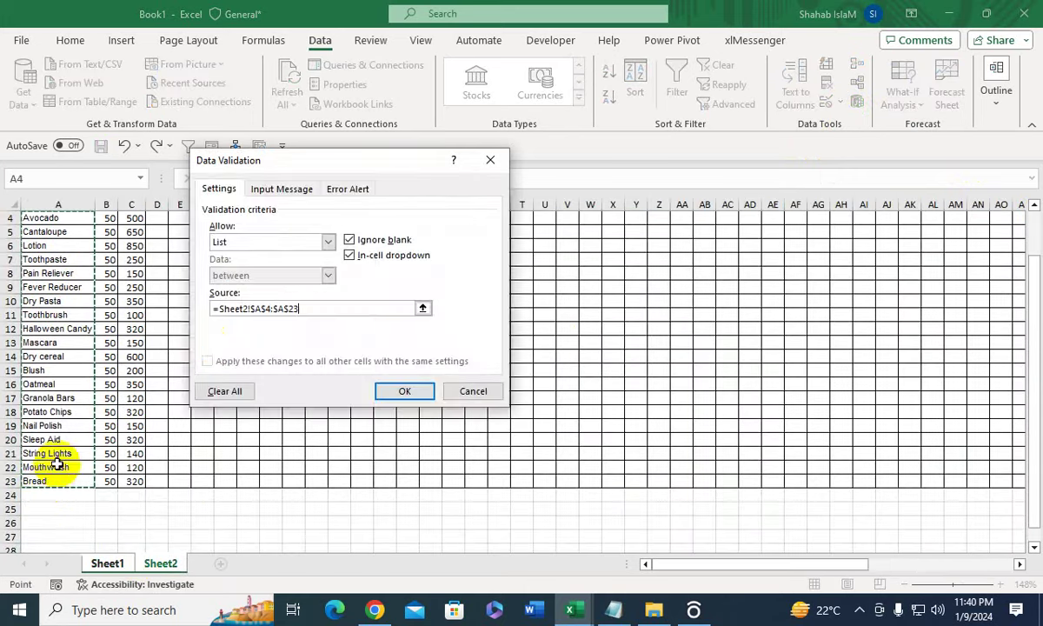
click(404, 390)
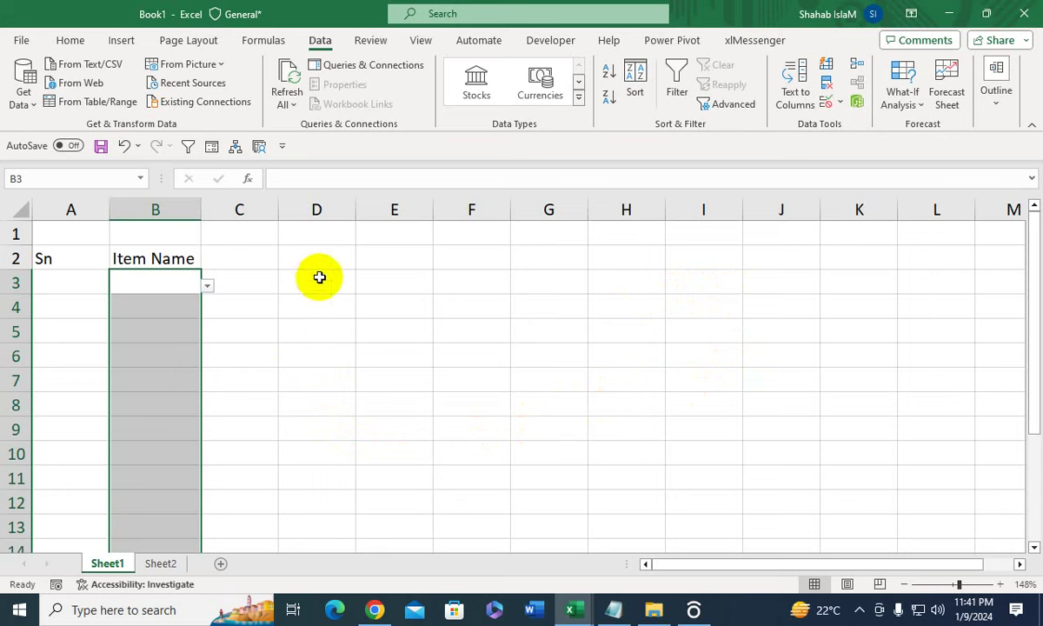
Enter =IF(B3="","",ROW()-2) in A3 and pick Lotion from B3's dropdown.
click(71, 286)
text(=I)
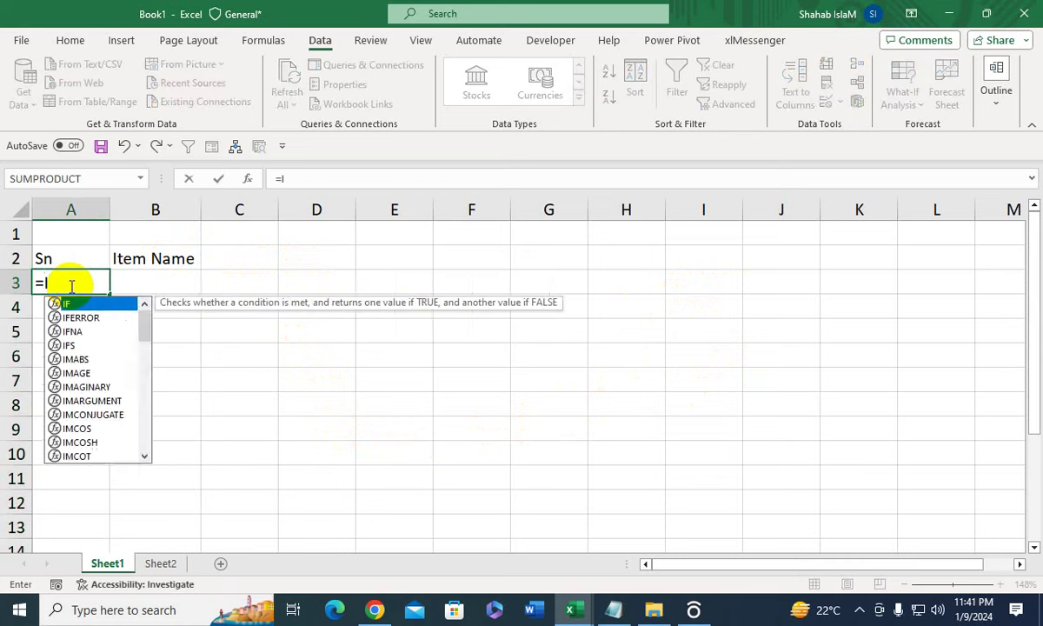
text(F()
click(166, 281)
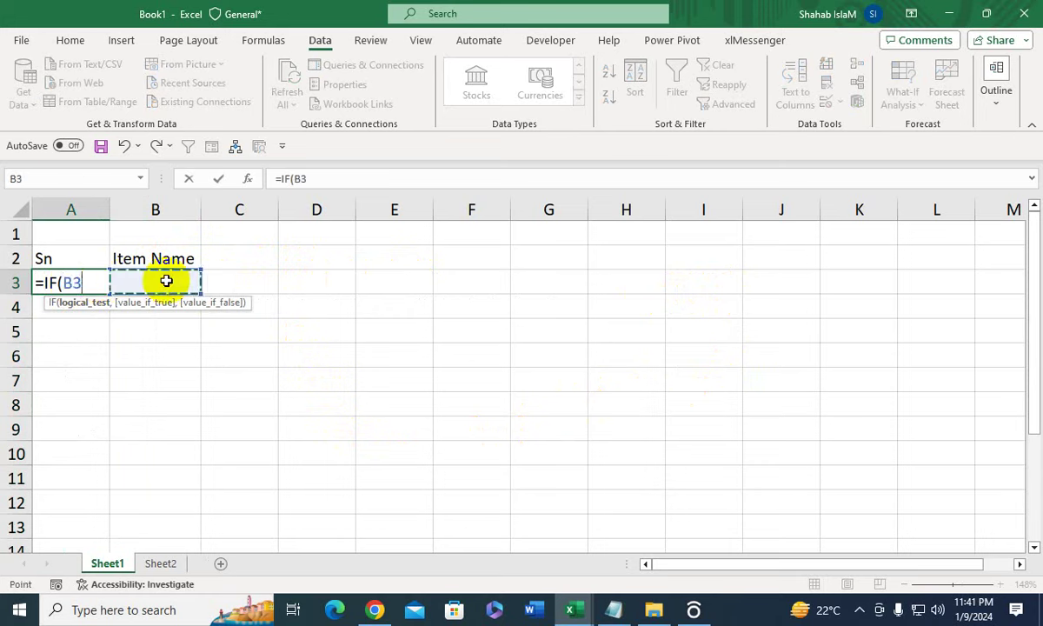
text(",)
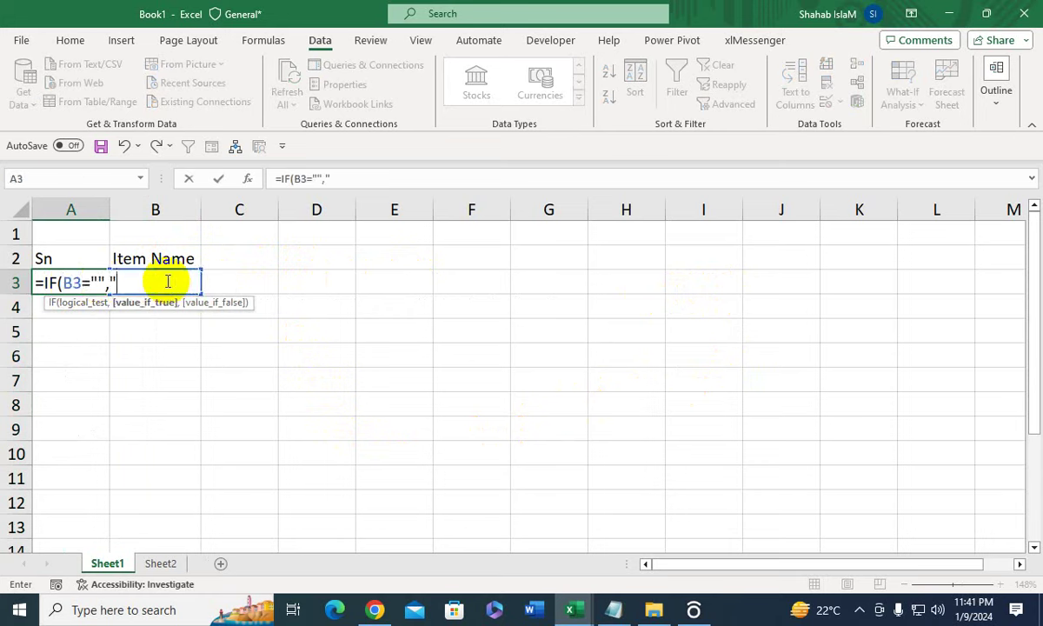
text("",)
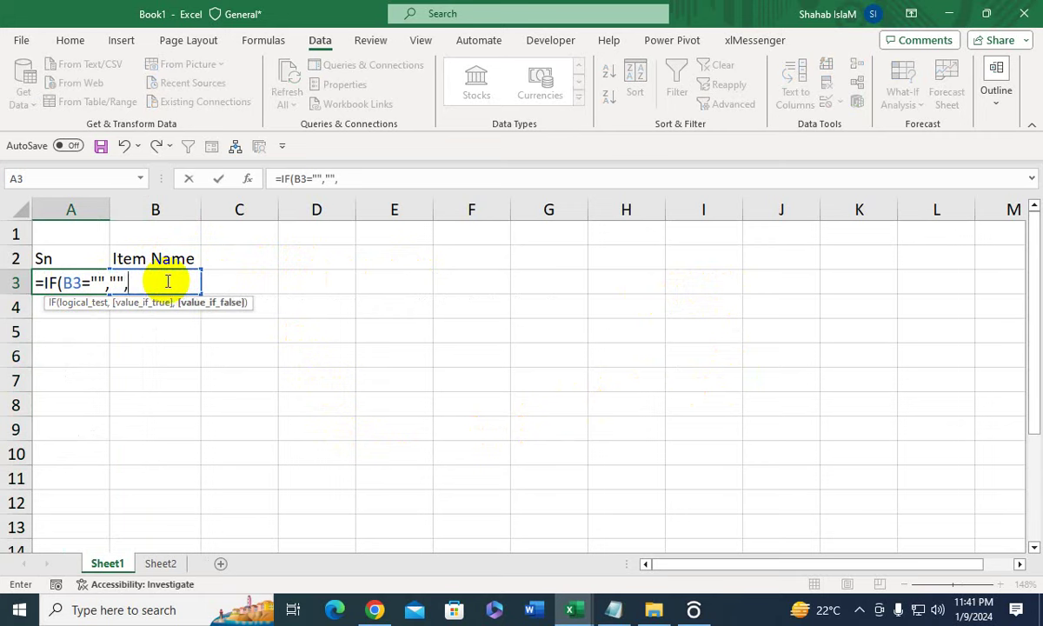
text(ROW)
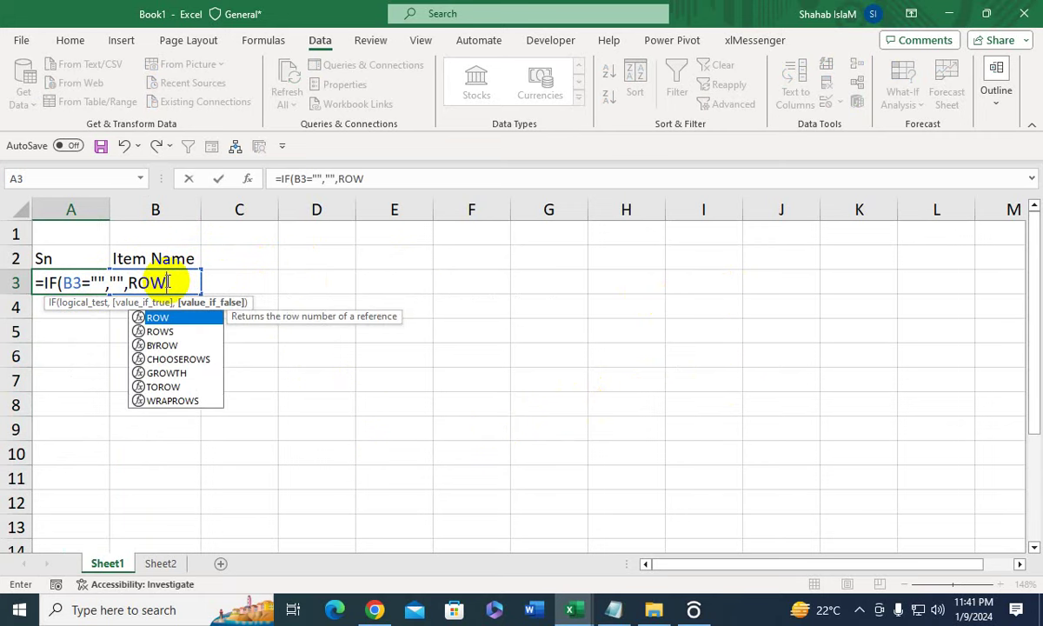
text(()-2)
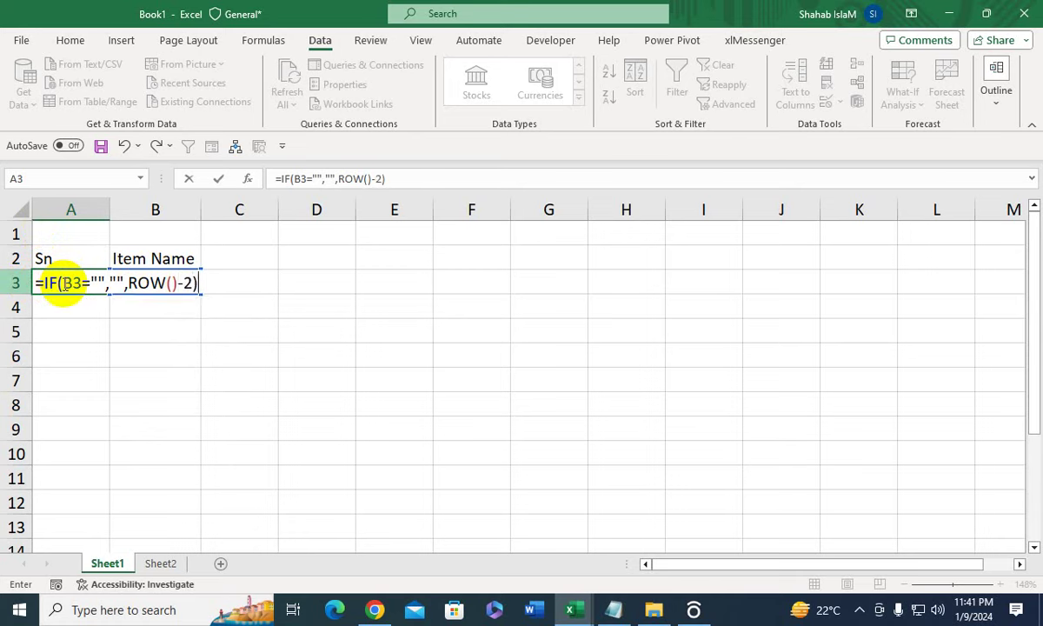
key(Return)
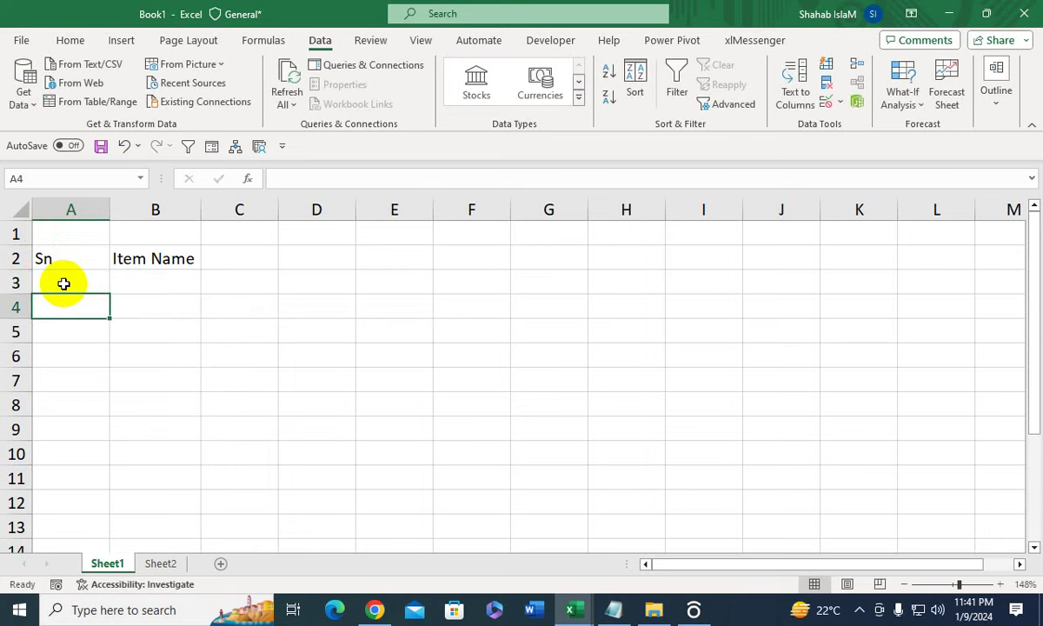
click(63, 284)
click(173, 284)
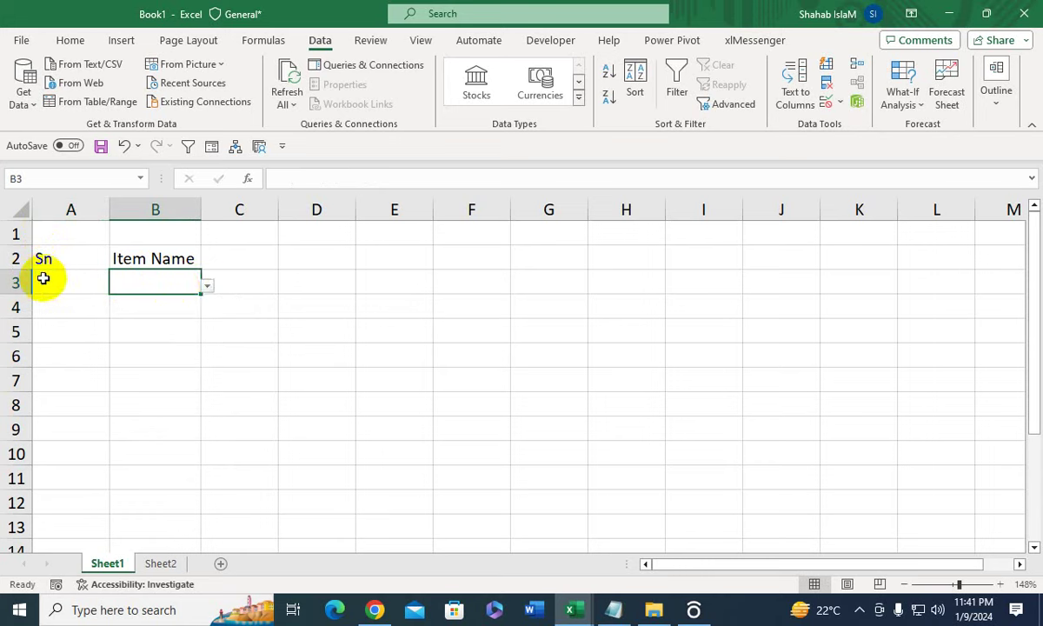
click(207, 285)
Choose Lotion as the item and center the serial numbers in column A.
click(200, 328)
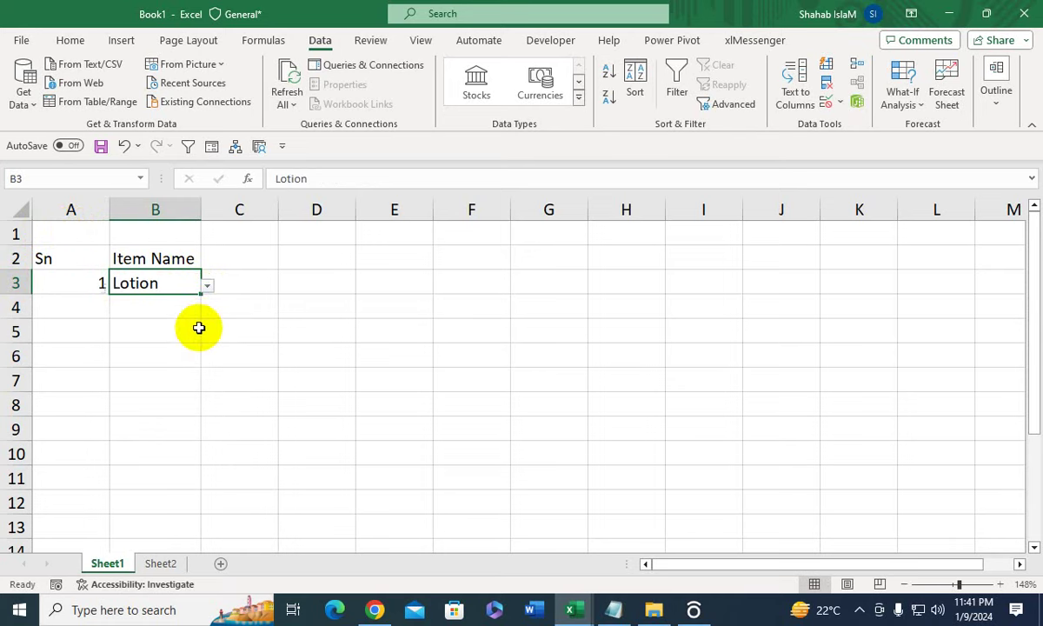
click(77, 210)
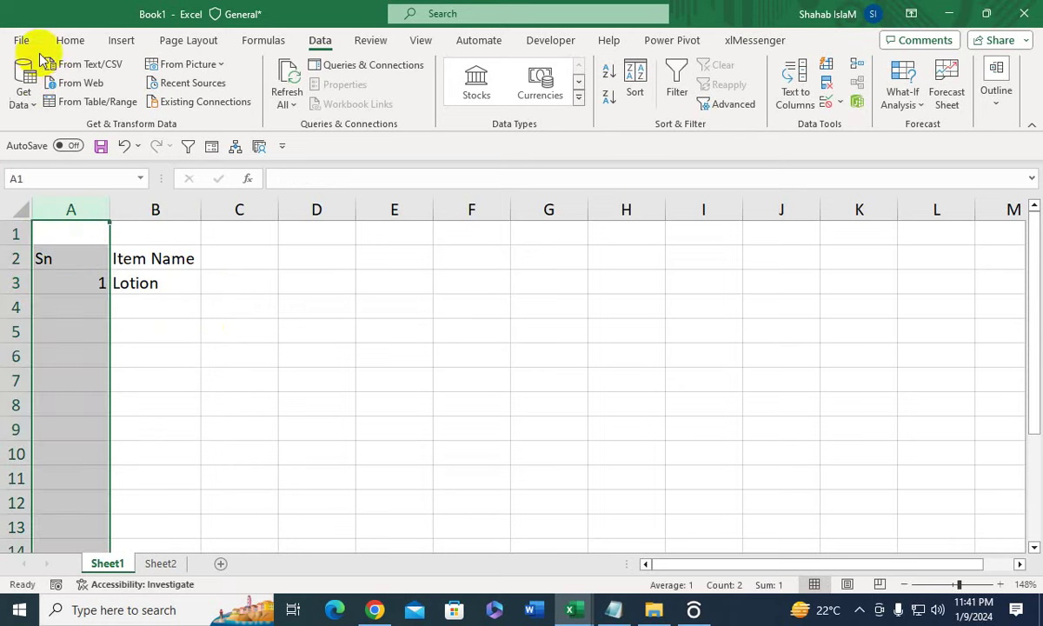
click(70, 40)
click(317, 98)
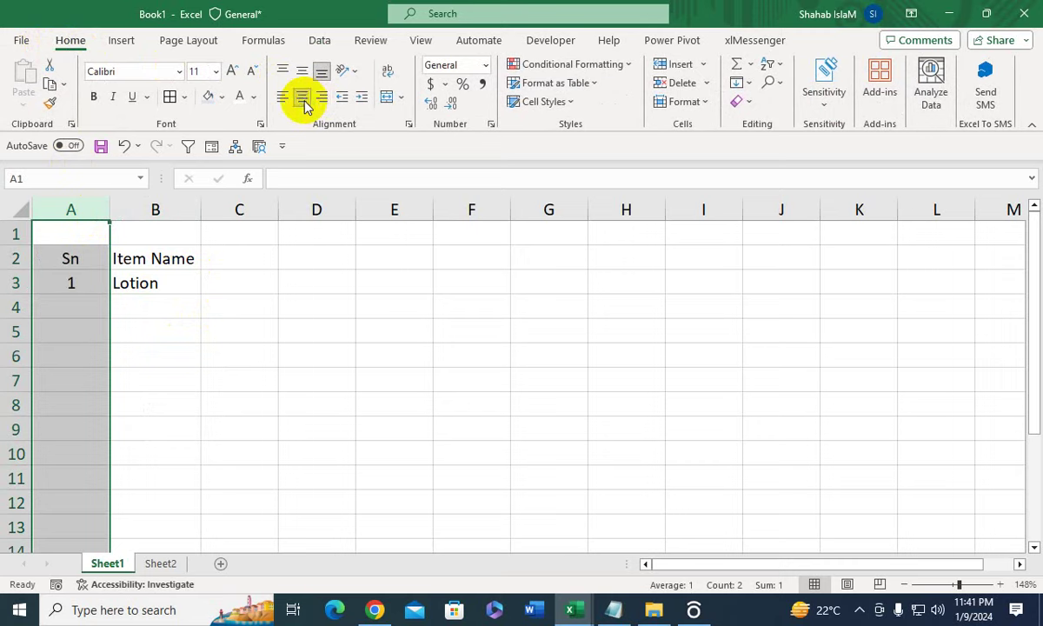
click(163, 246)
Copy the A3 serial-number formula down column A to row 100.
click(101, 293)
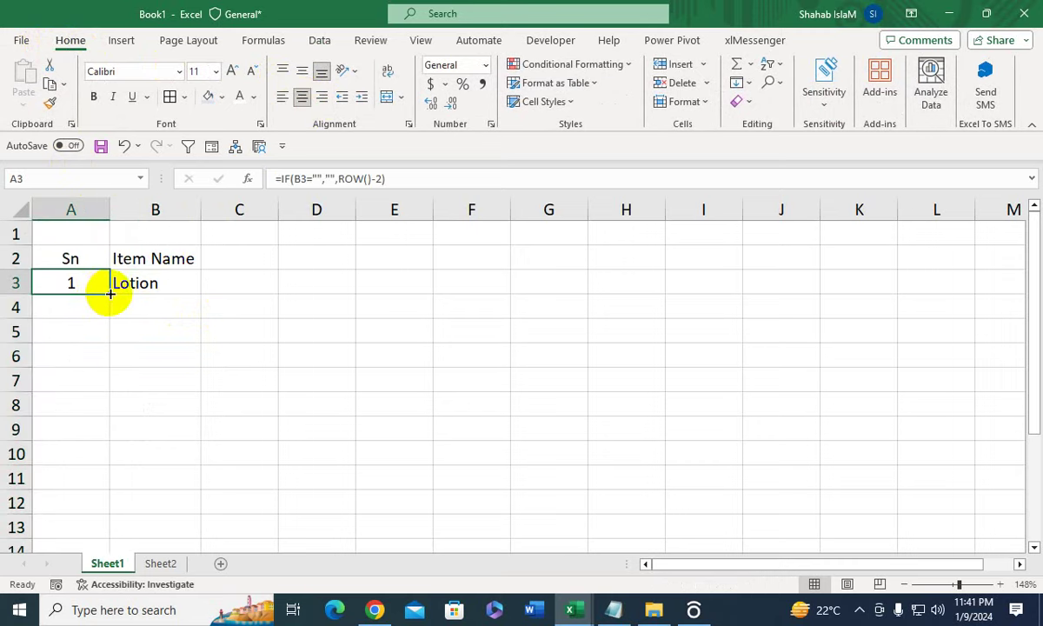
mouse_move(111, 294)
mouse_down()
mouse_move(114, 596)
mouse_move(144, 517)
mouse_move(145, 529)
mouse_up()
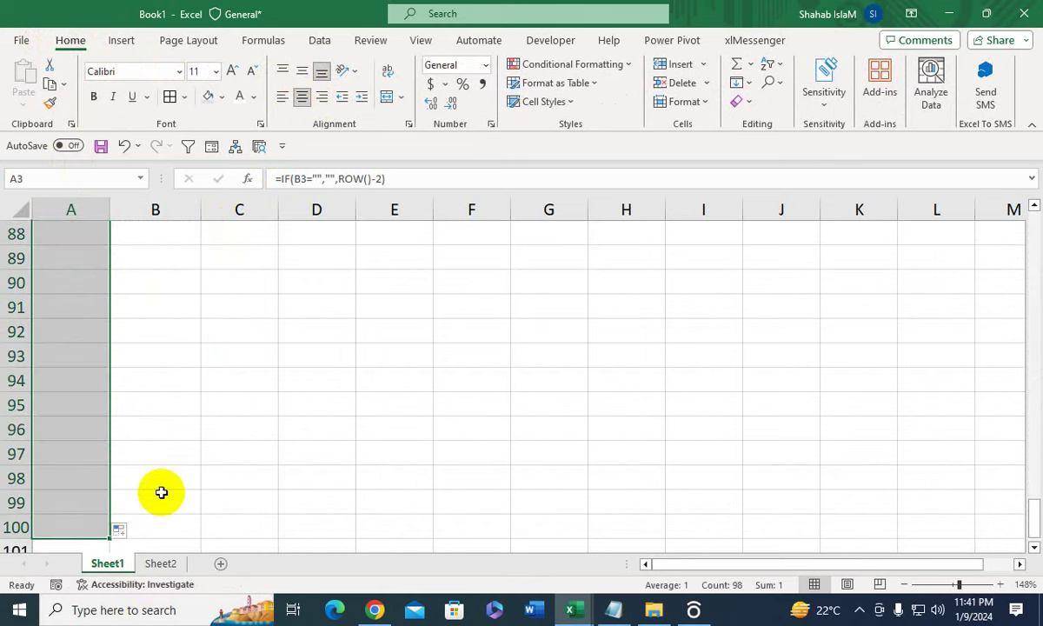
click(162, 421)
drag(163, 421, 105, 96)
key(ctrl+Up)
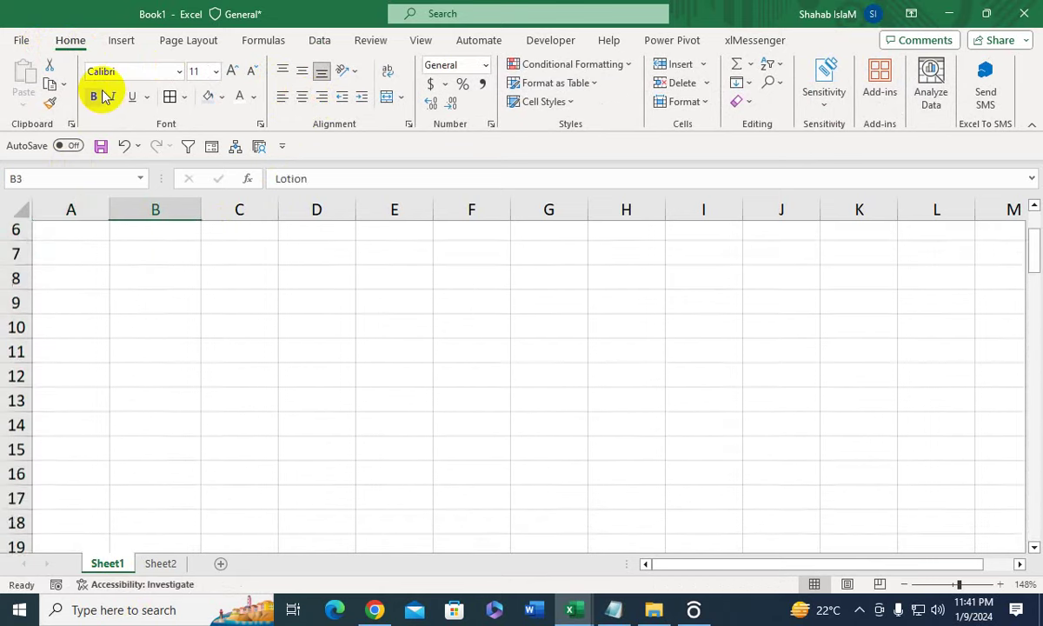
Switch the B3 item to Toothpaste and widen column B to fit item names.
key(Up)
key(Up)
key(Down)
key(Down)
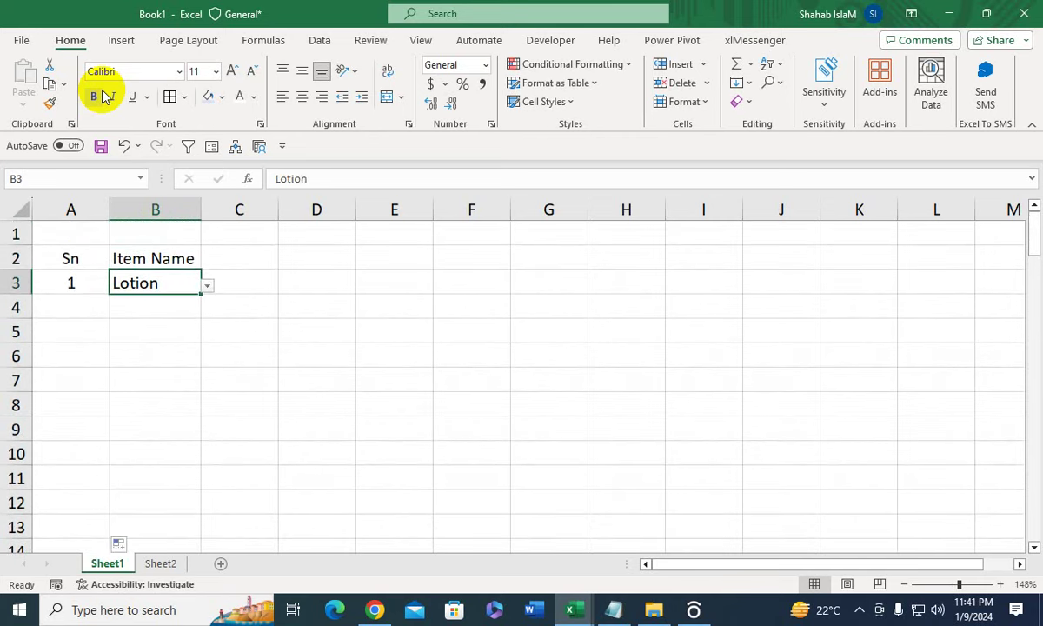
click(206, 286)
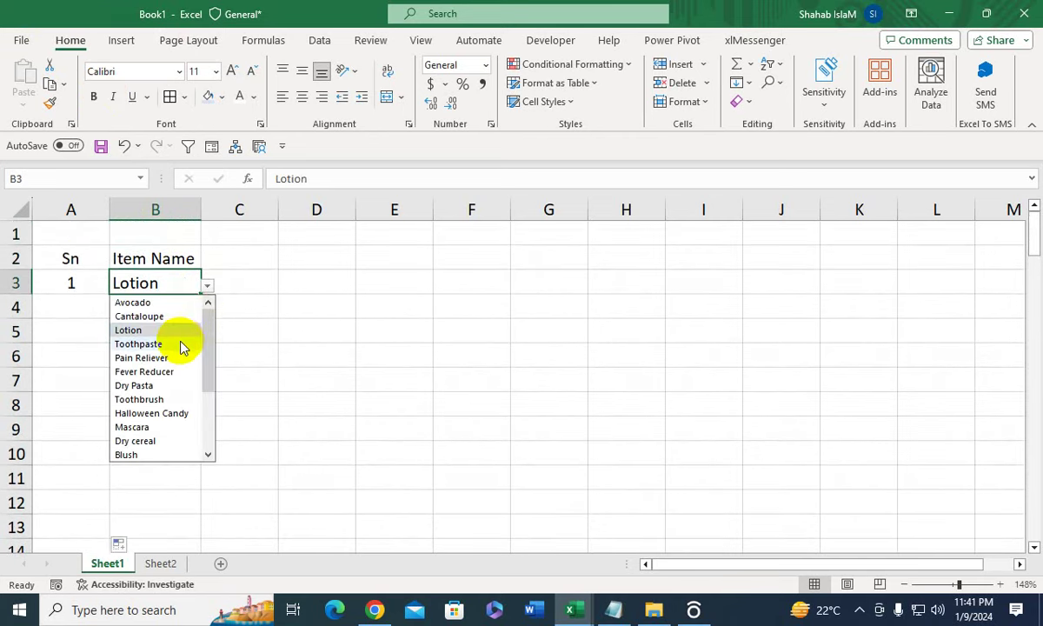
click(181, 344)
drag(202, 205, 206, 205)
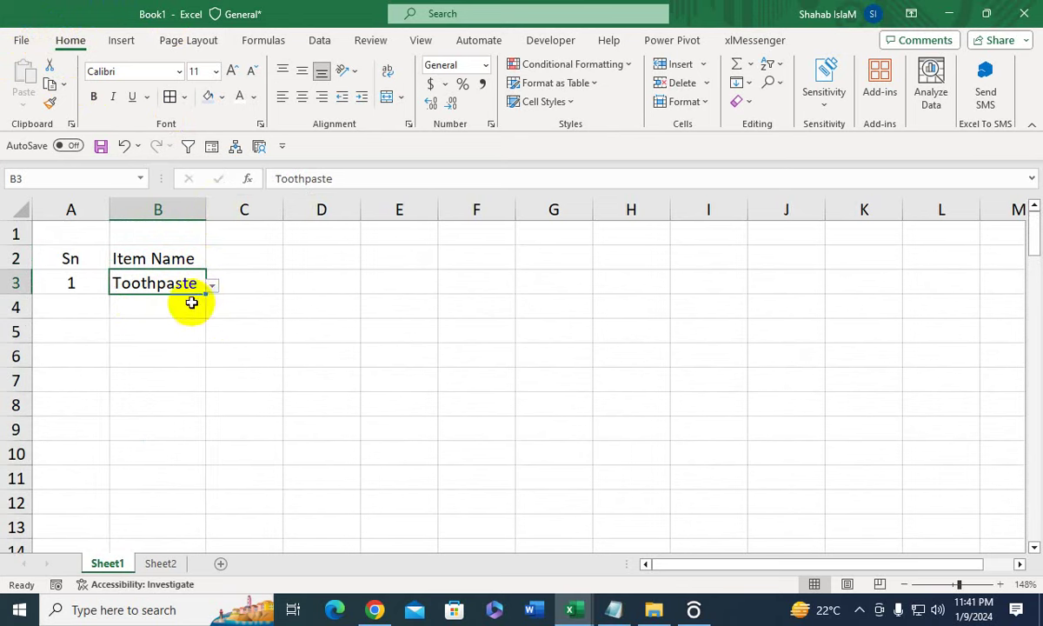
Add a Price heading in C2, ready for the price formula in C3.
click(258, 277)
click(259, 258)
text(pRICE)
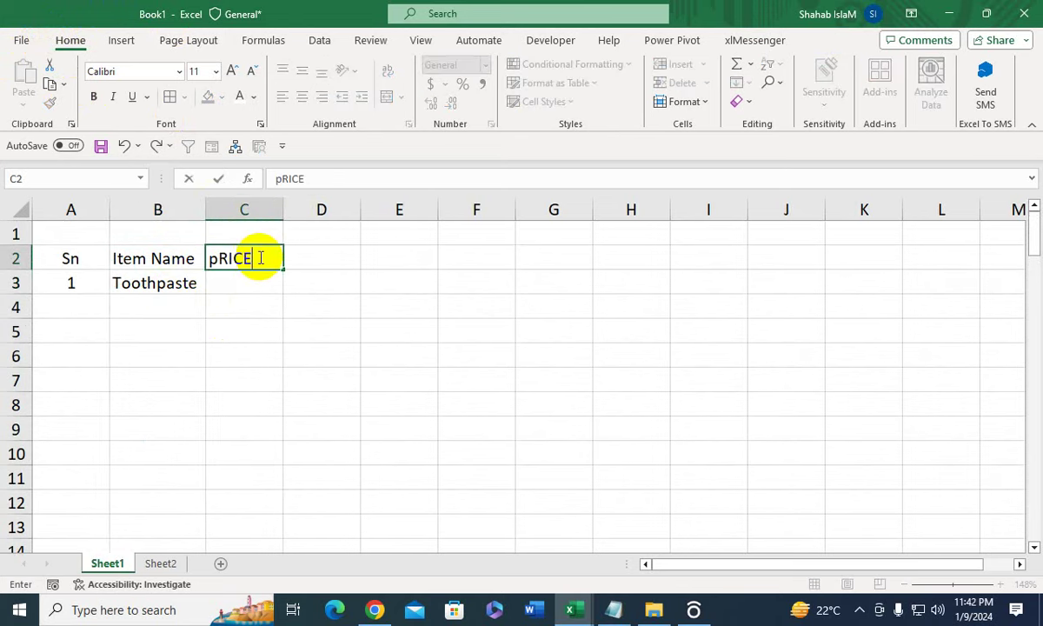
key(Tab)
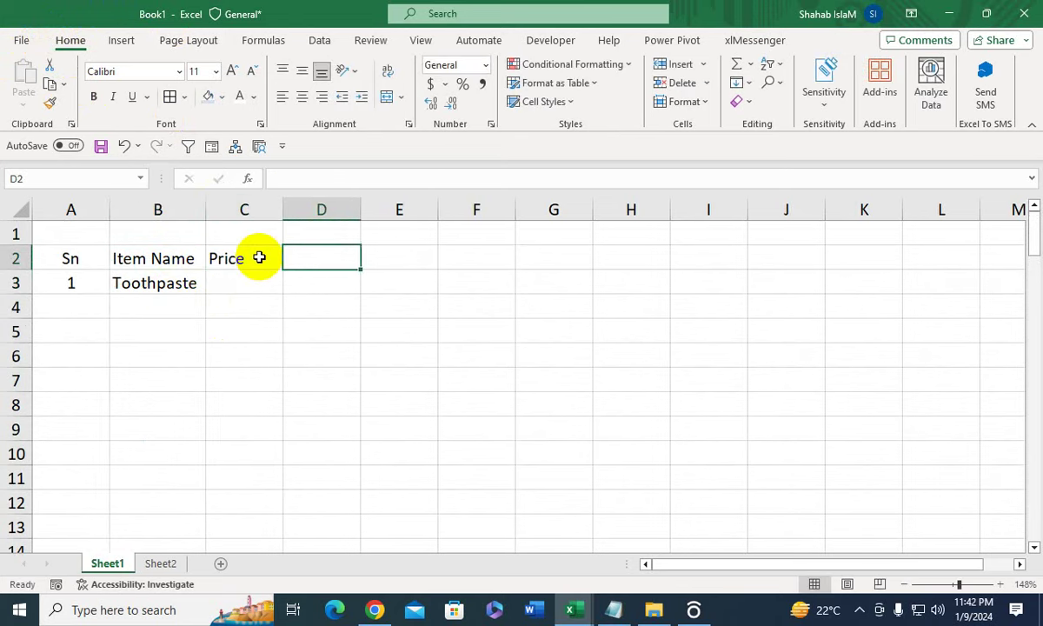
click(229, 280)
Start a VLOOKUP formula in C3 using B3 as the lookup value.
text(=vlo)
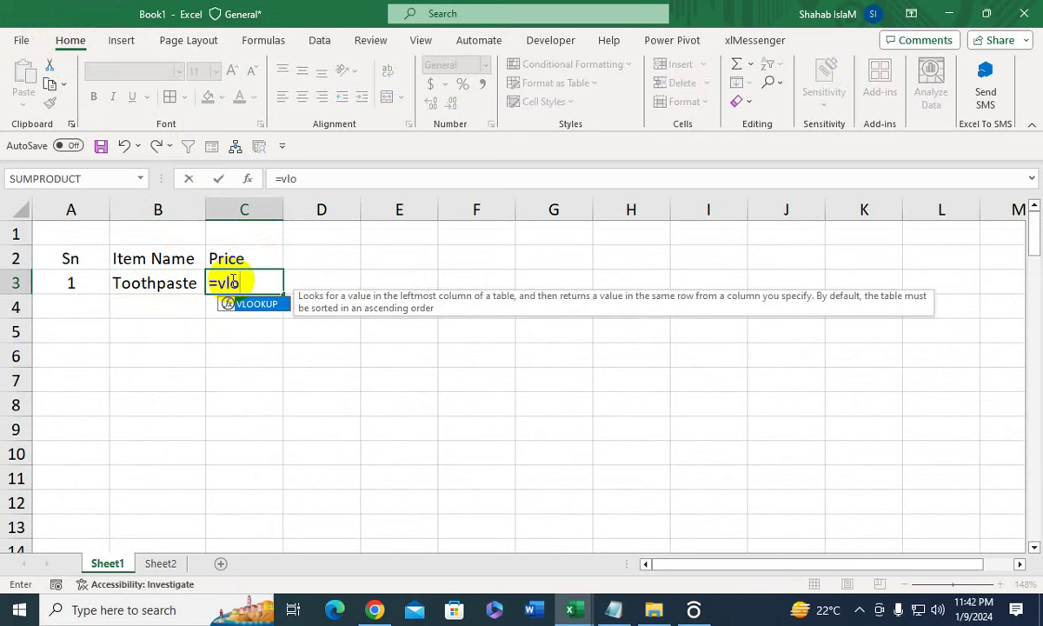
key(Tab)
click(157, 290)
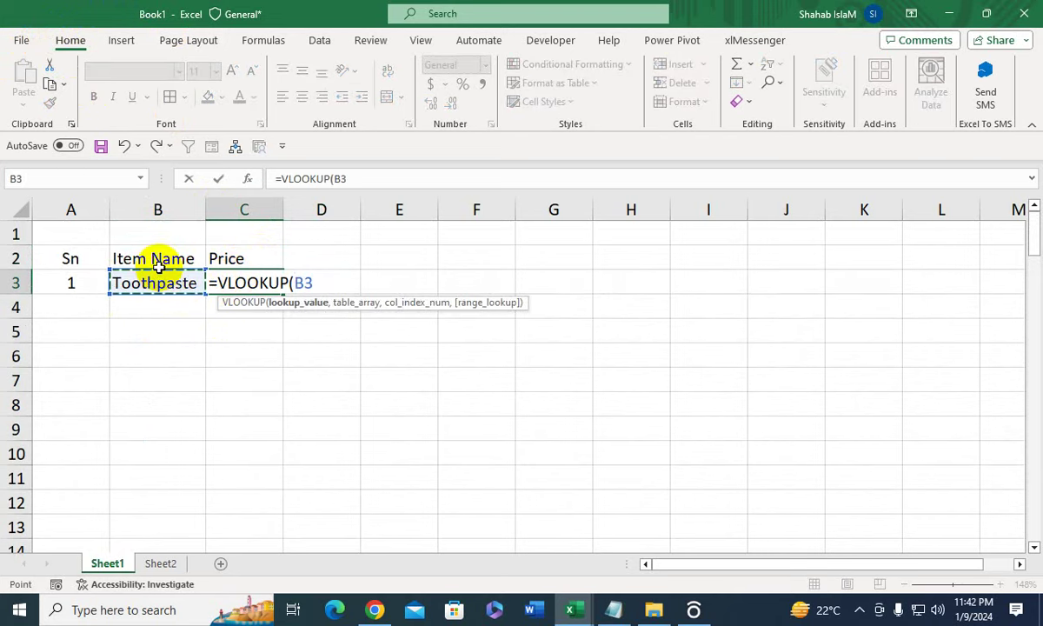
text(,)
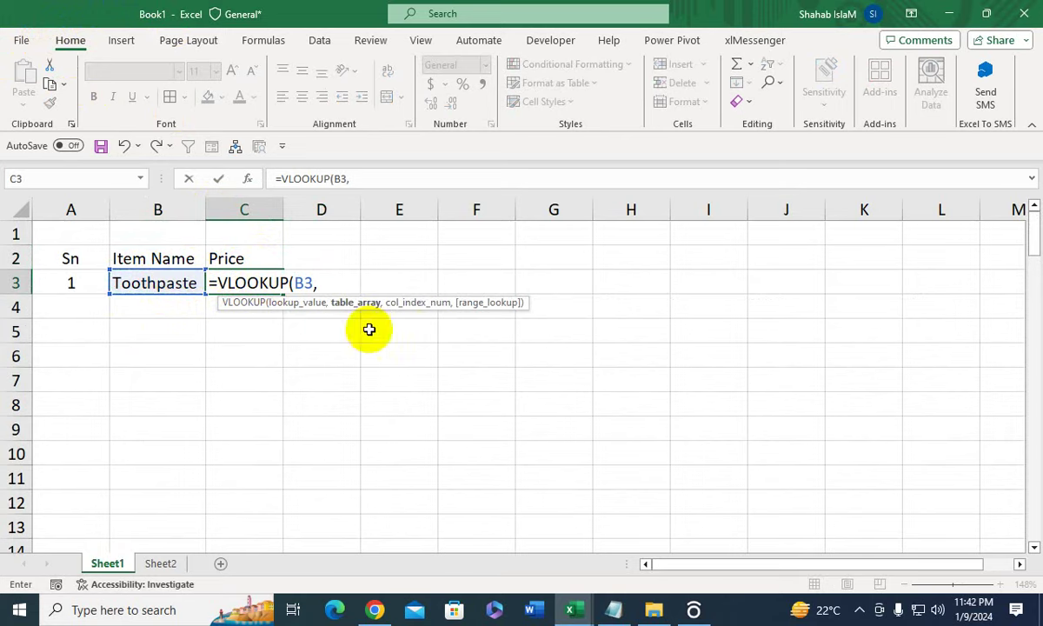
Set the lookup table to the Sheet2 grid from A3 through BM23.
click(171, 563)
click(63, 239)
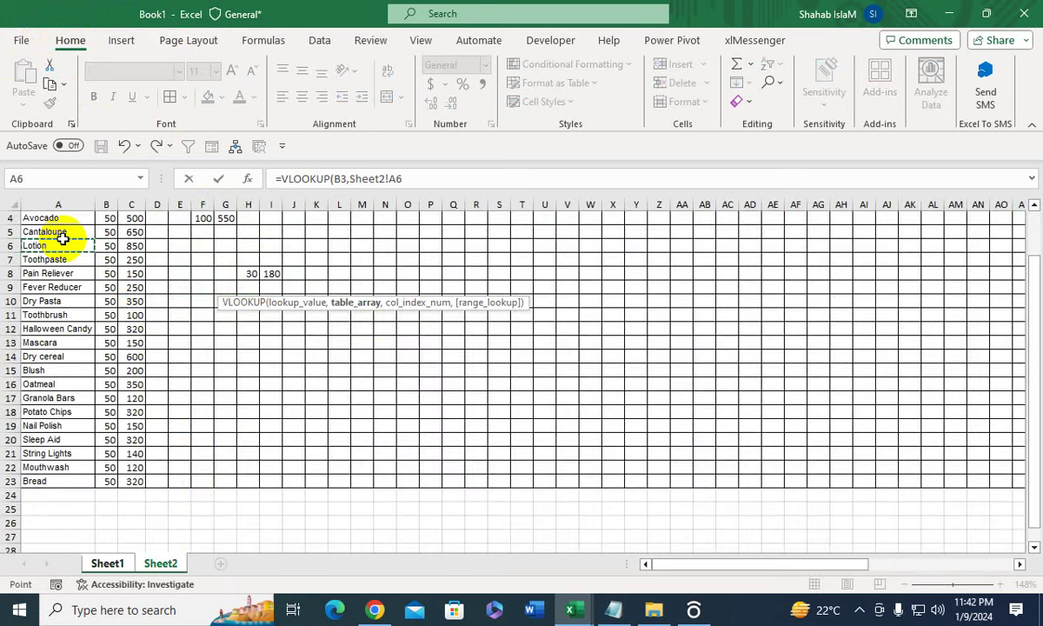
key(Up)
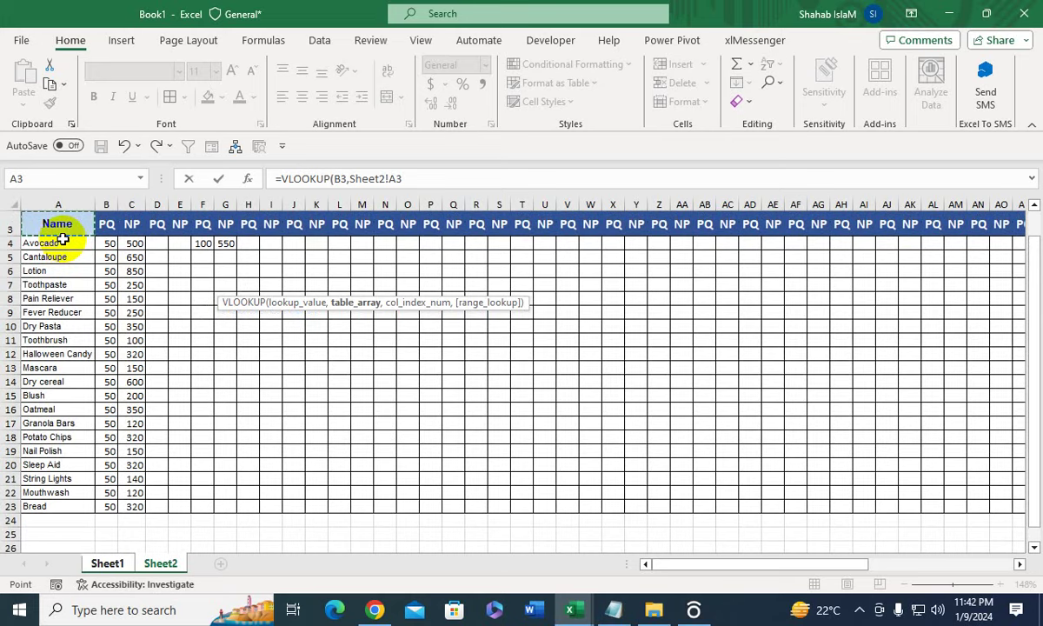
key(ctrl+shift+Right)
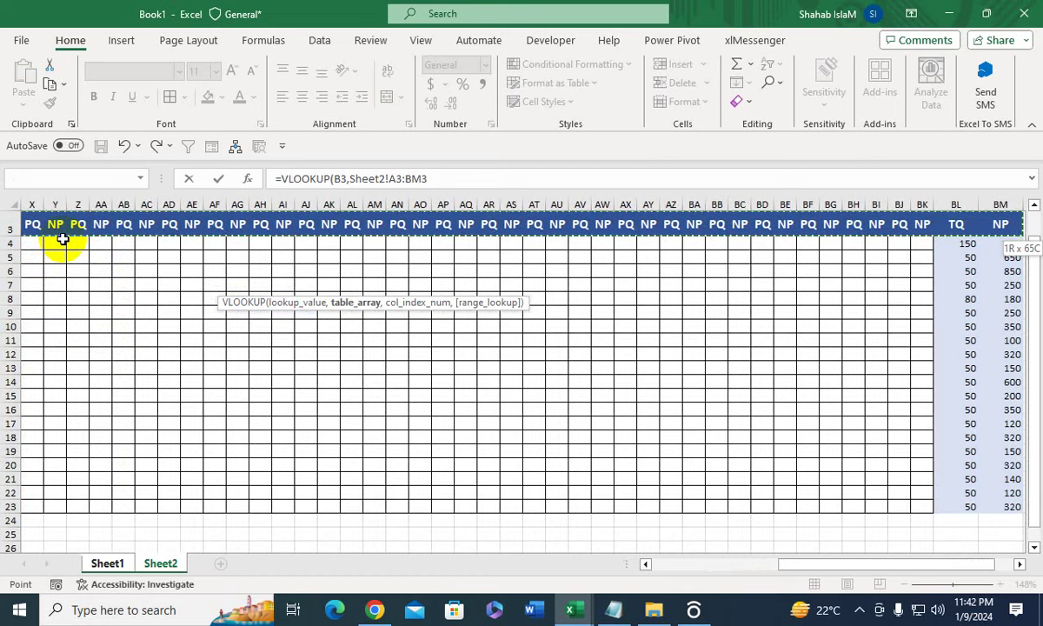
key(ctrl+shift+Down)
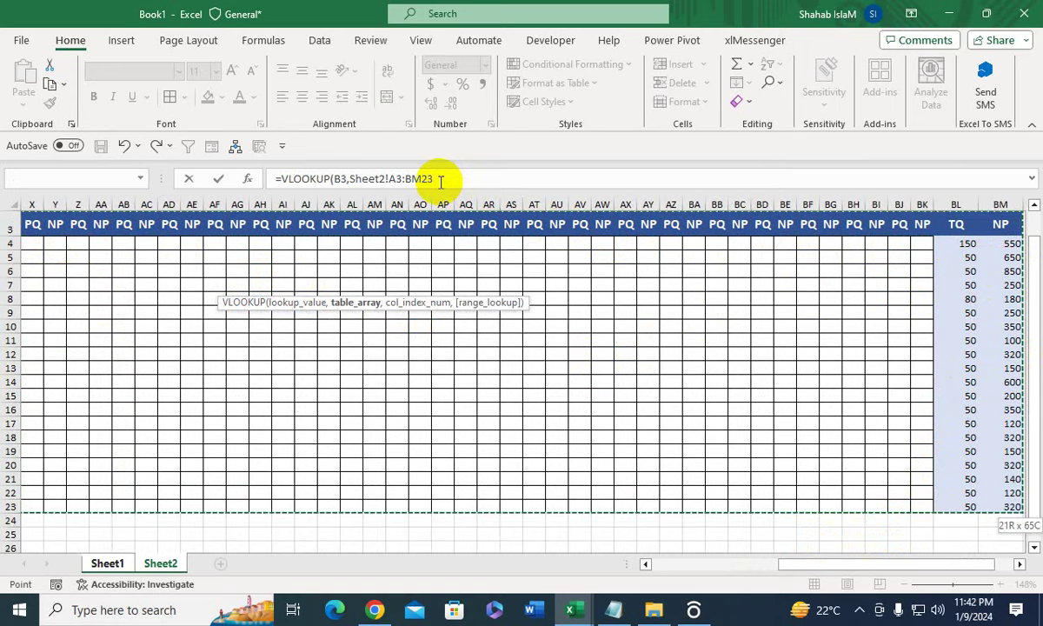
text(,)
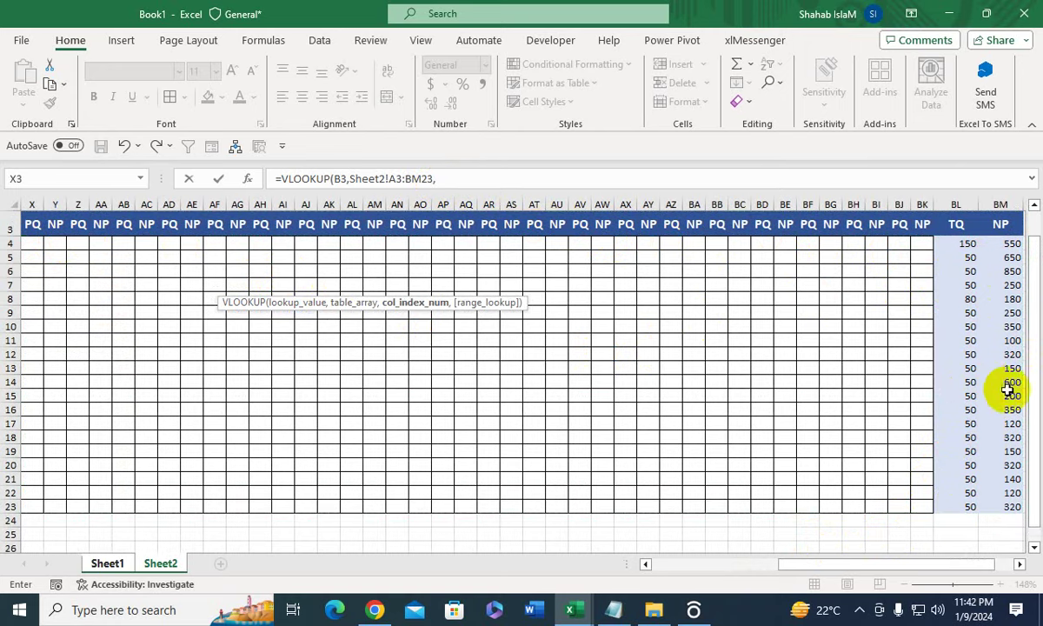
scroll(1032, 321, up, 1)
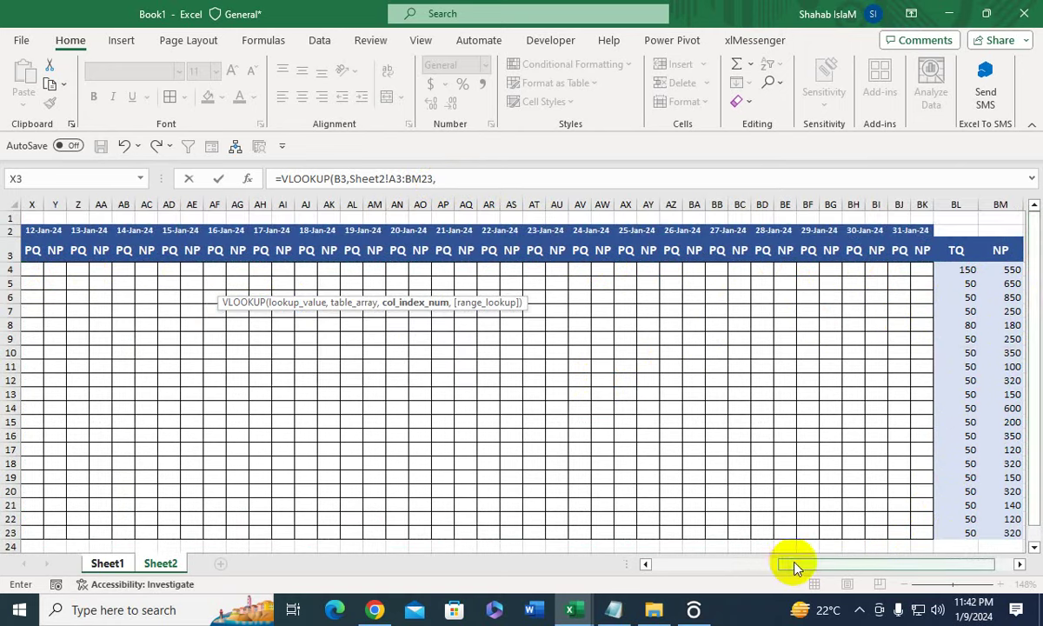
drag(843, 563, 652, 565)
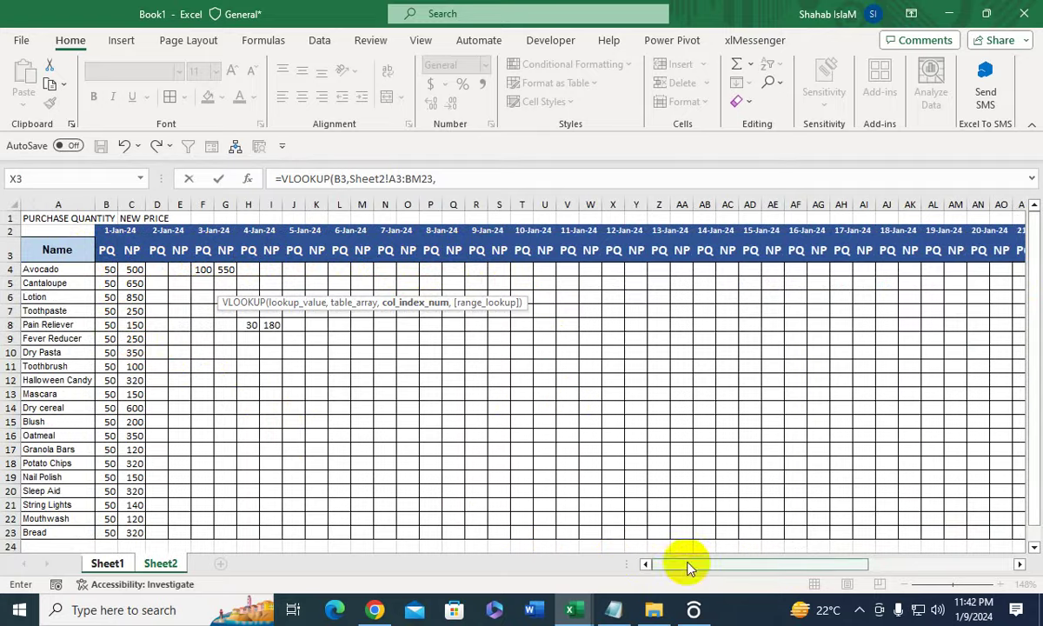
drag(689, 563, 847, 527)
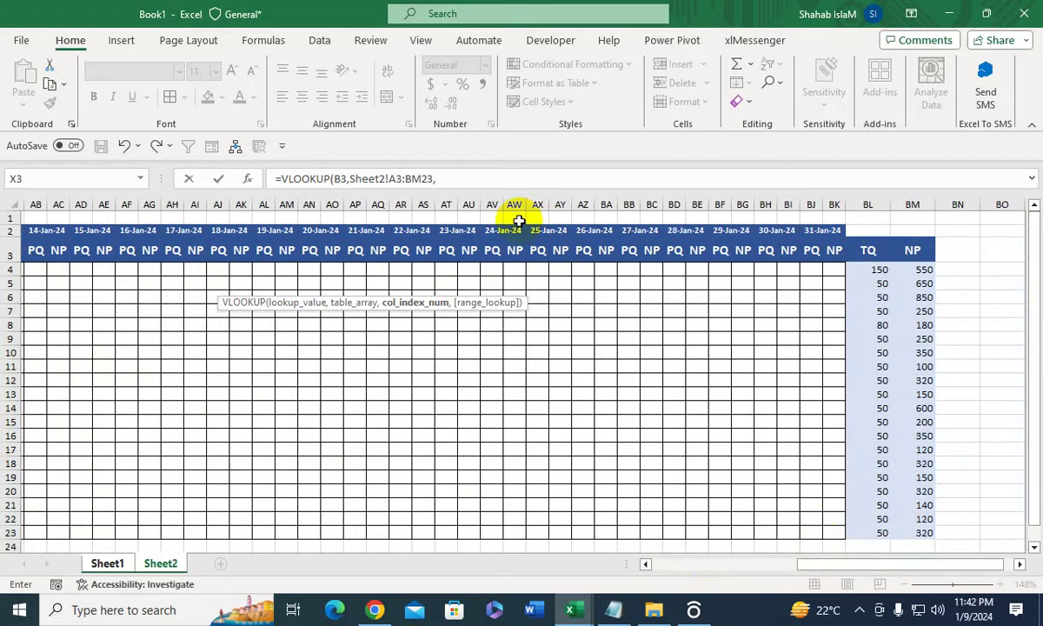
key(BackSpace)
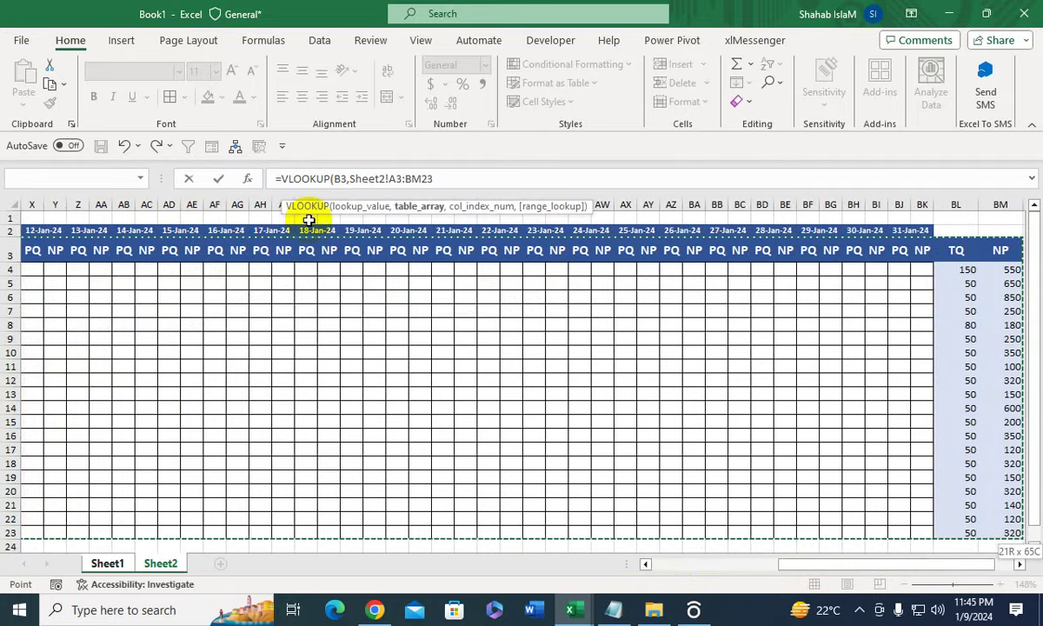
Make the table range absolute and insert the COLUMNS function as the column index.
key(F4)
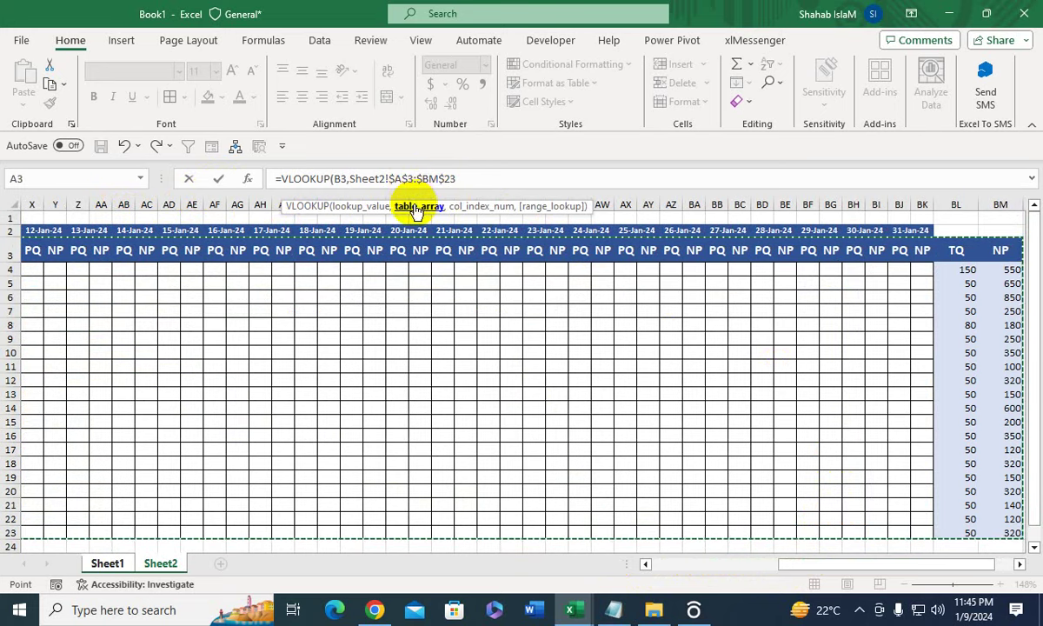
text(,)
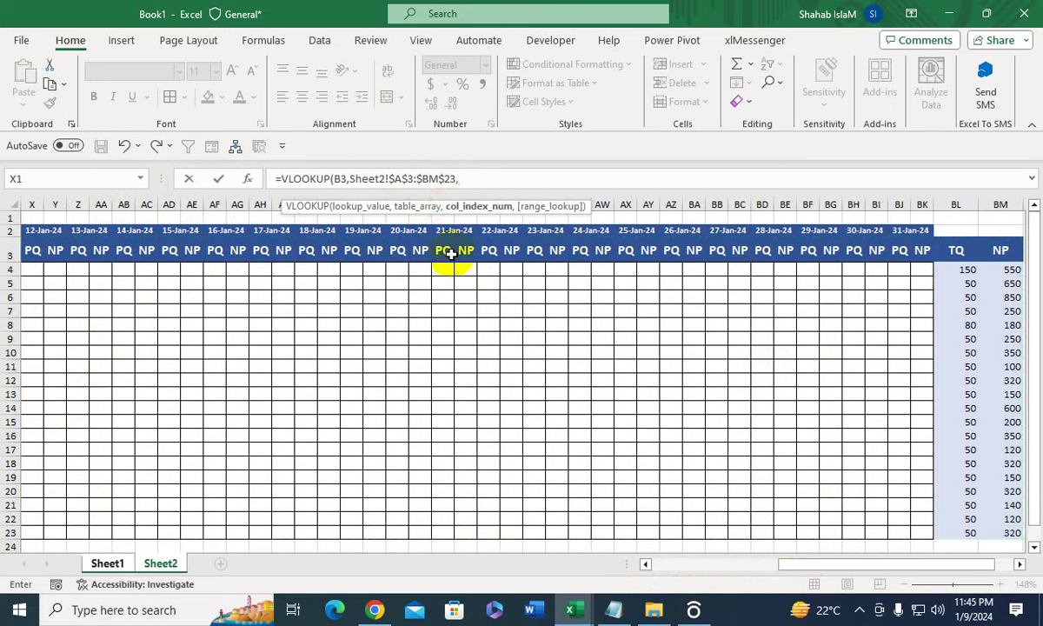
text(column)
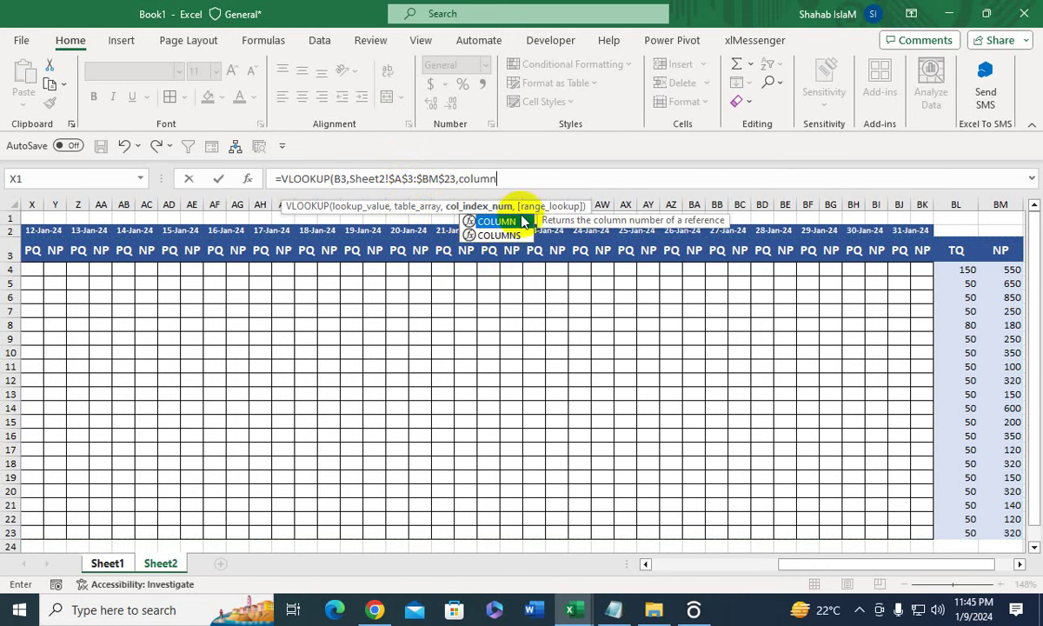
key(Tab)
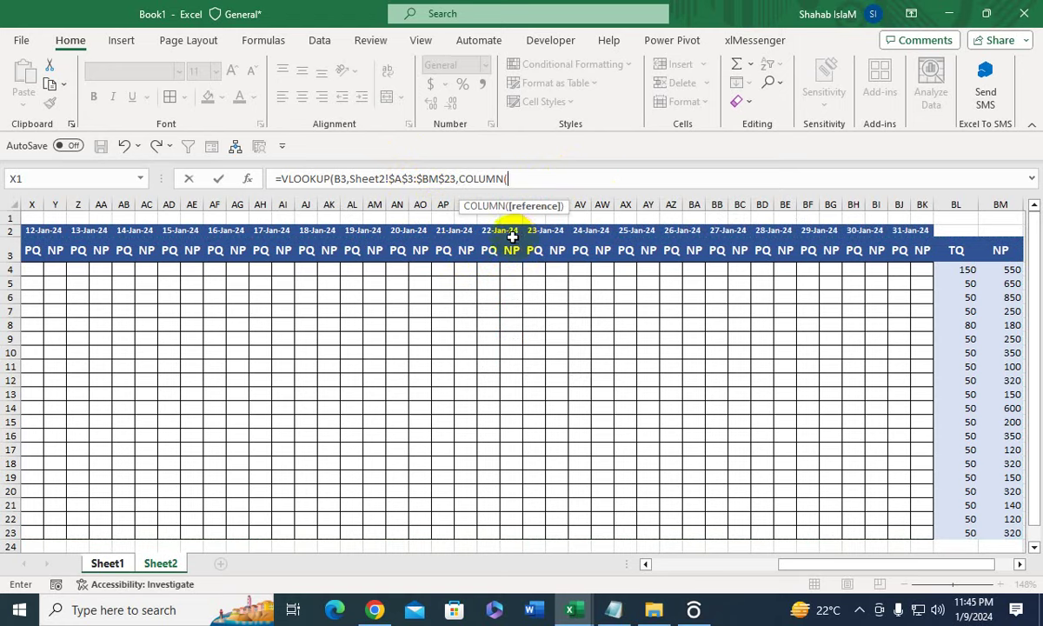
key(BackSpace)
click(508, 235)
key(Tab)
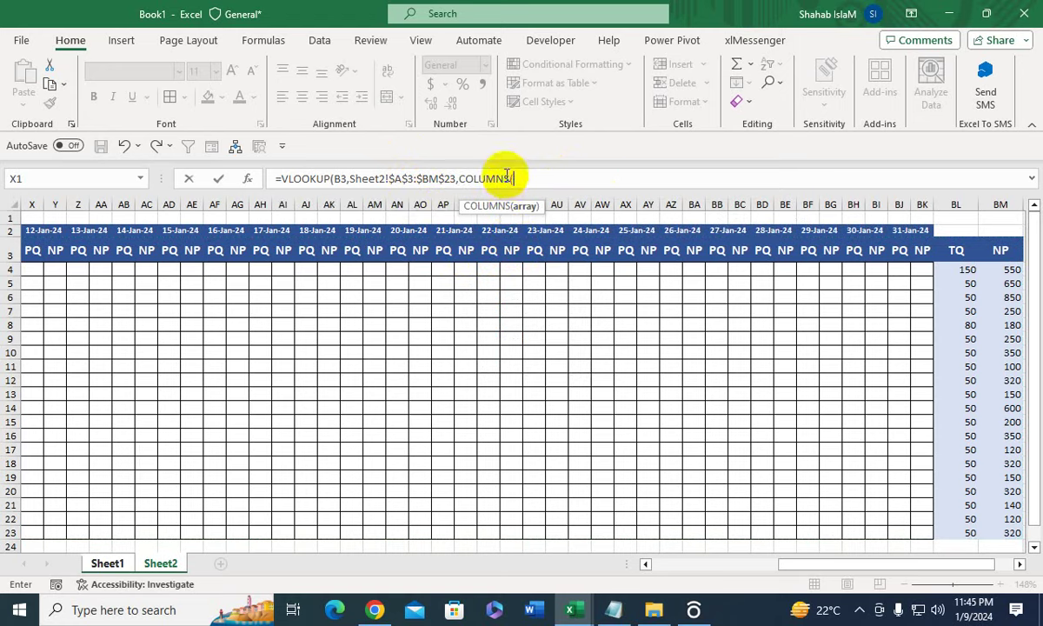
Give COLUMNS the absolute Sheet2 range $A$2:$BM$2 and close its parenthesis.
drag(798, 564, 669, 564)
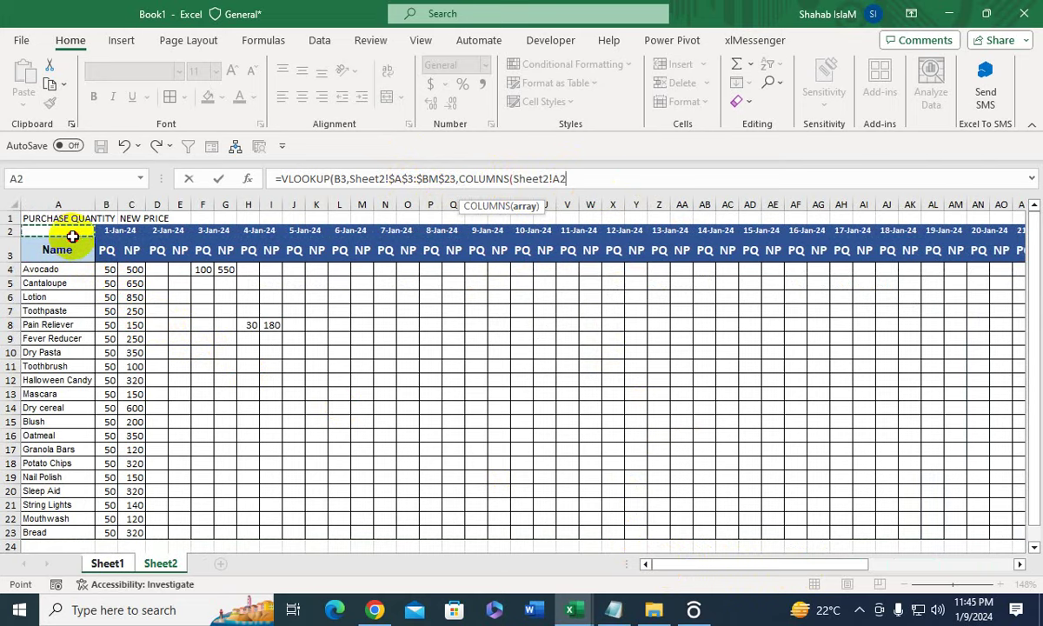
drag(75, 231, 1039, 228)
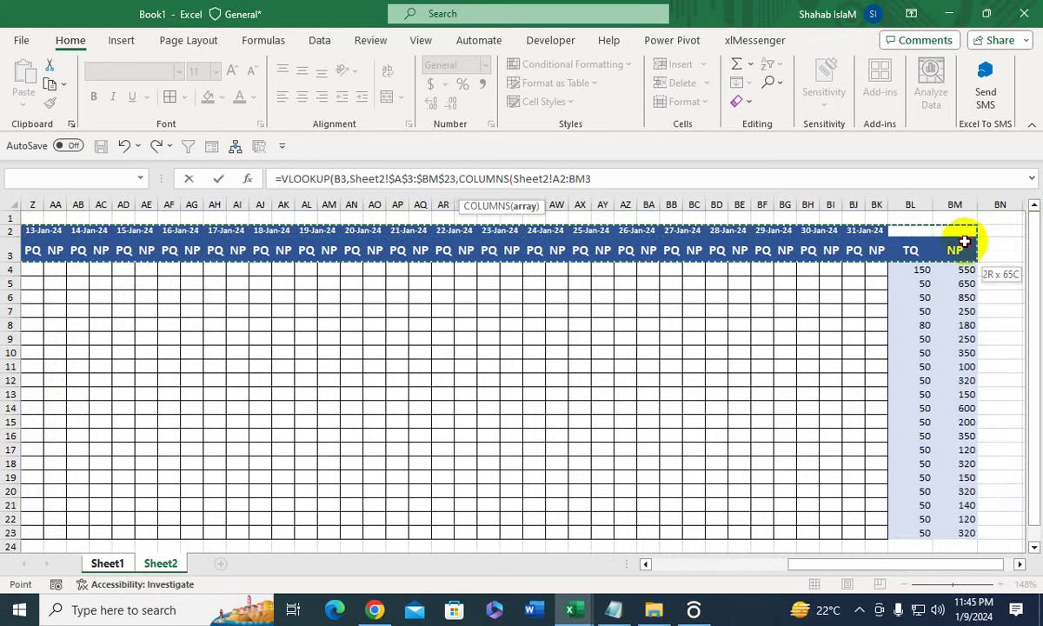
drag(1039, 229, 960, 230)
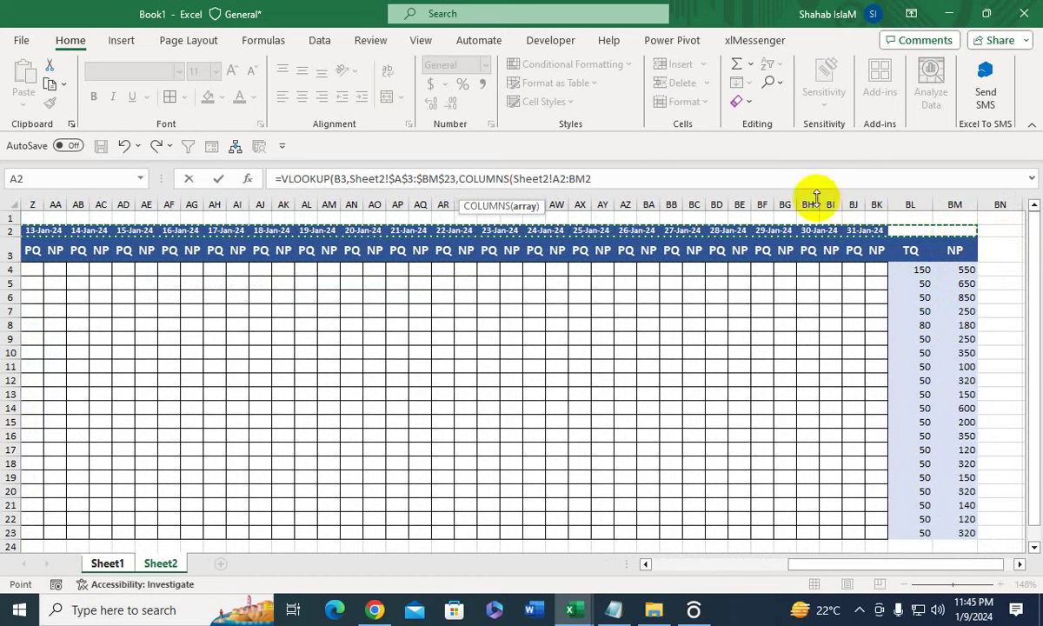
key(F4)
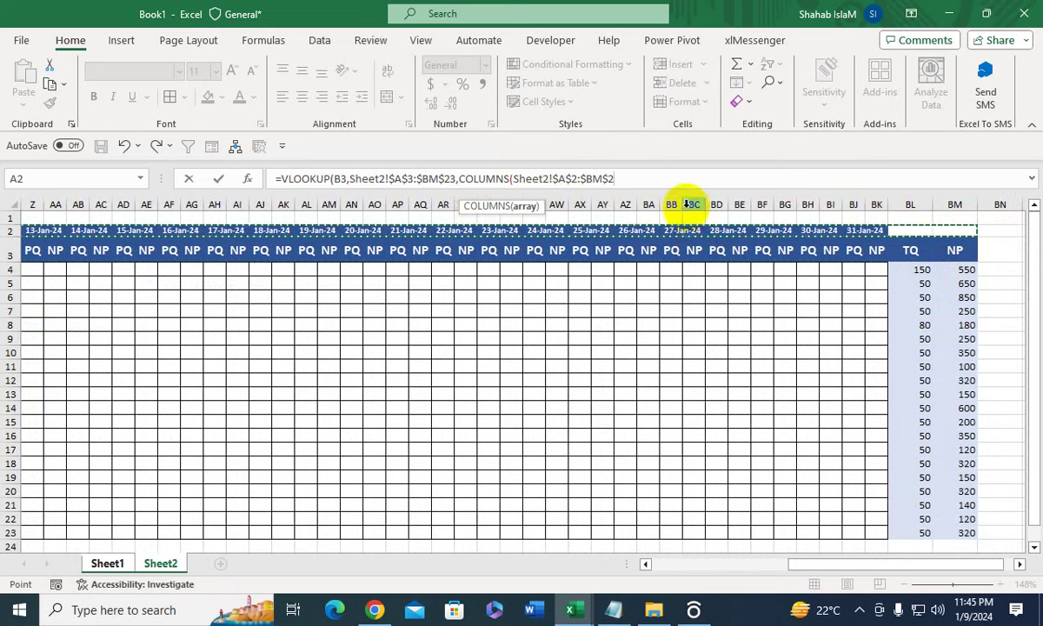
click(659, 181)
text())
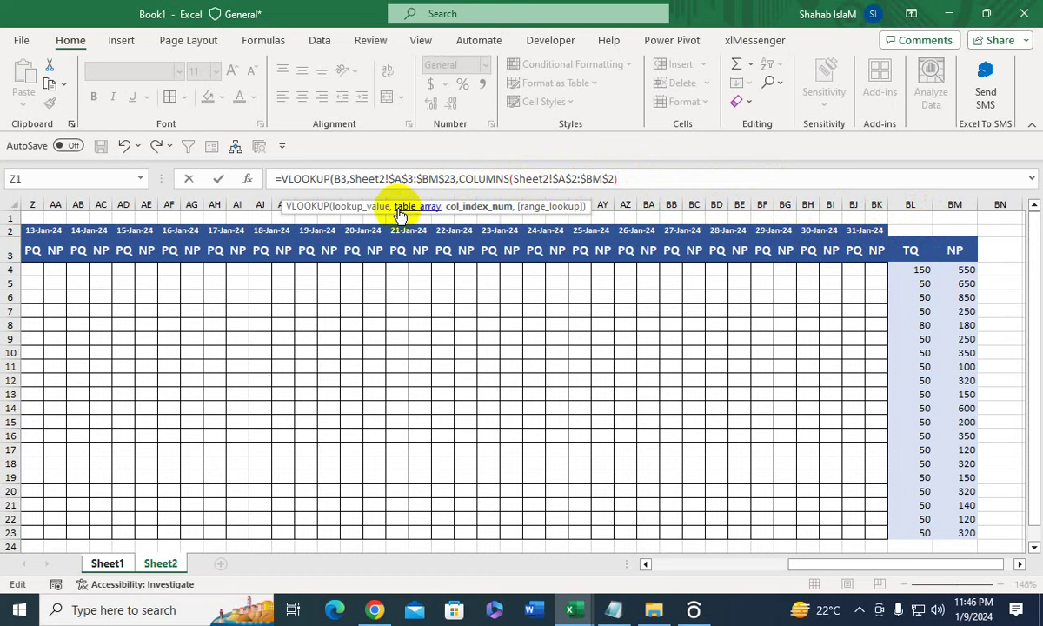
Finish the VLOOKUP with FALSE for an exact match and close the formula.
text(,)
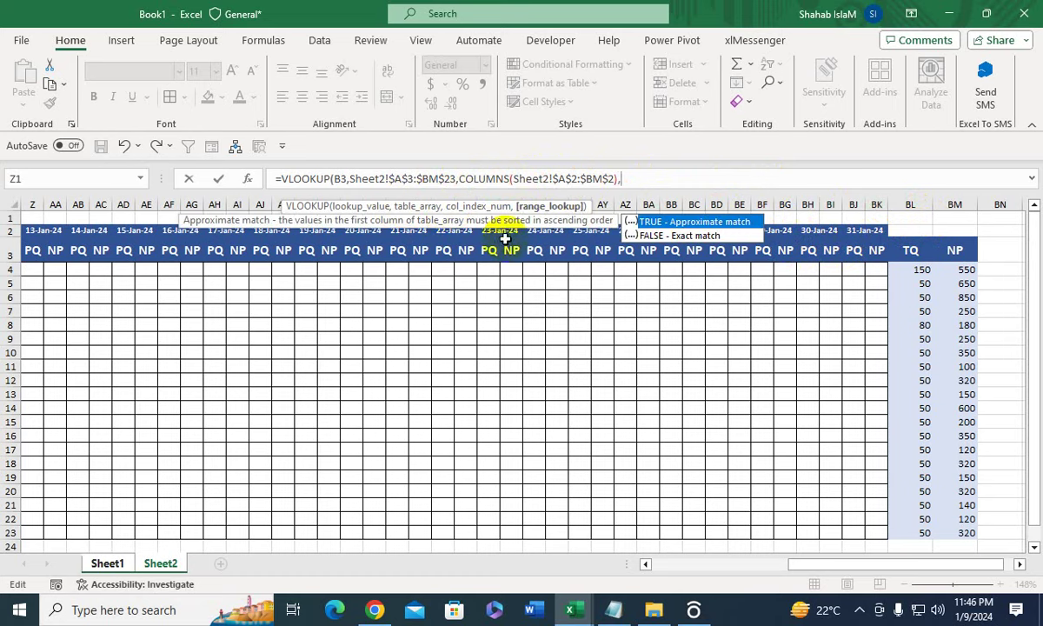
double_click(659, 235)
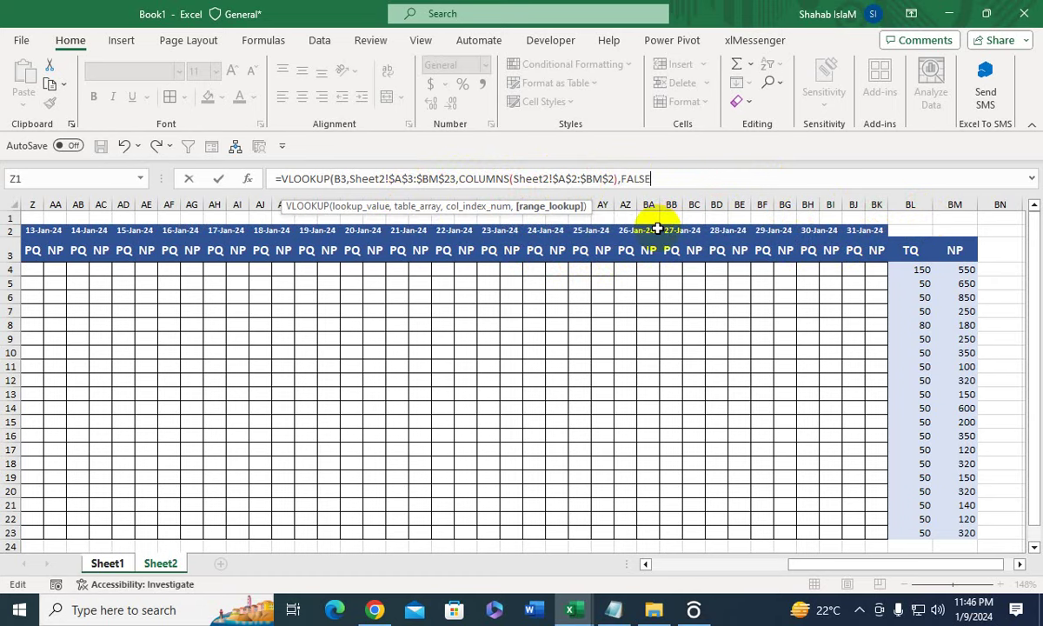
text())
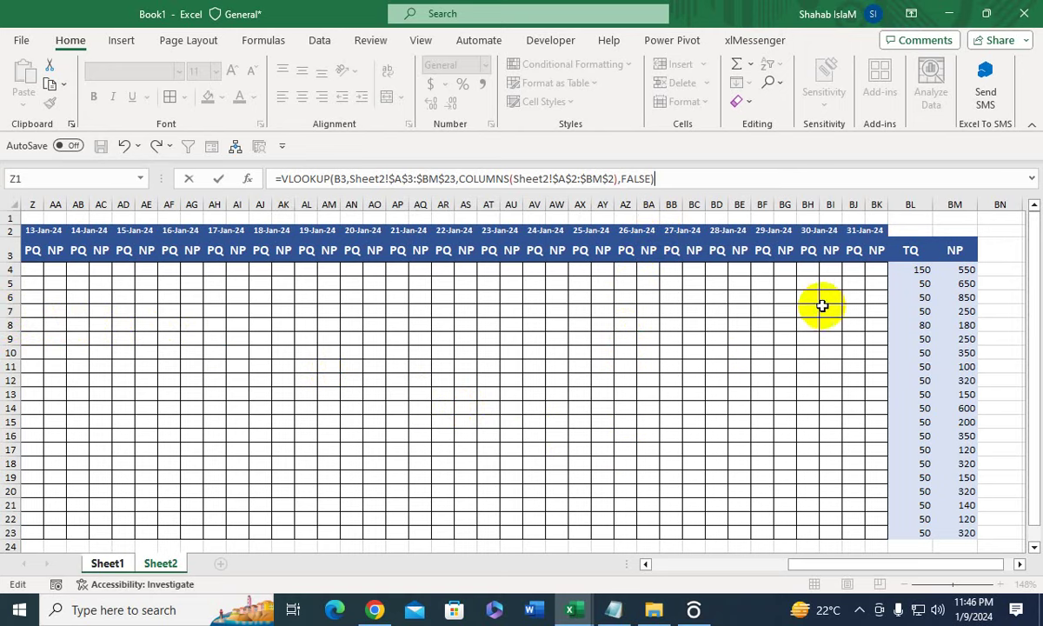
drag(838, 563, 591, 557)
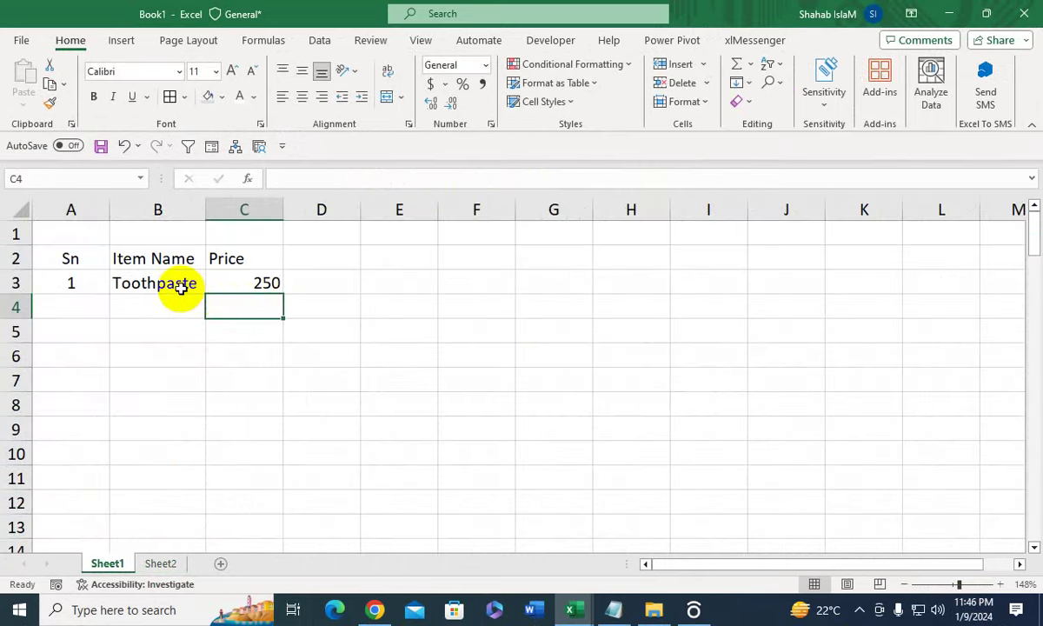
Pick Avocado in B3 and check that C3 shows its price of 550.
click(180, 284)
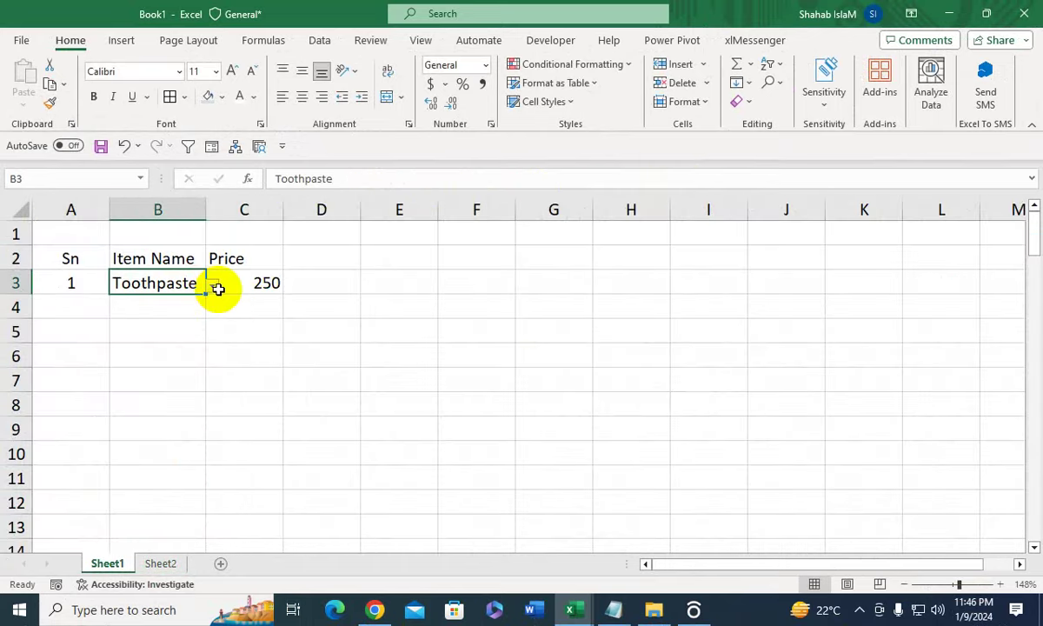
click(217, 288)
click(200, 300)
click(251, 289)
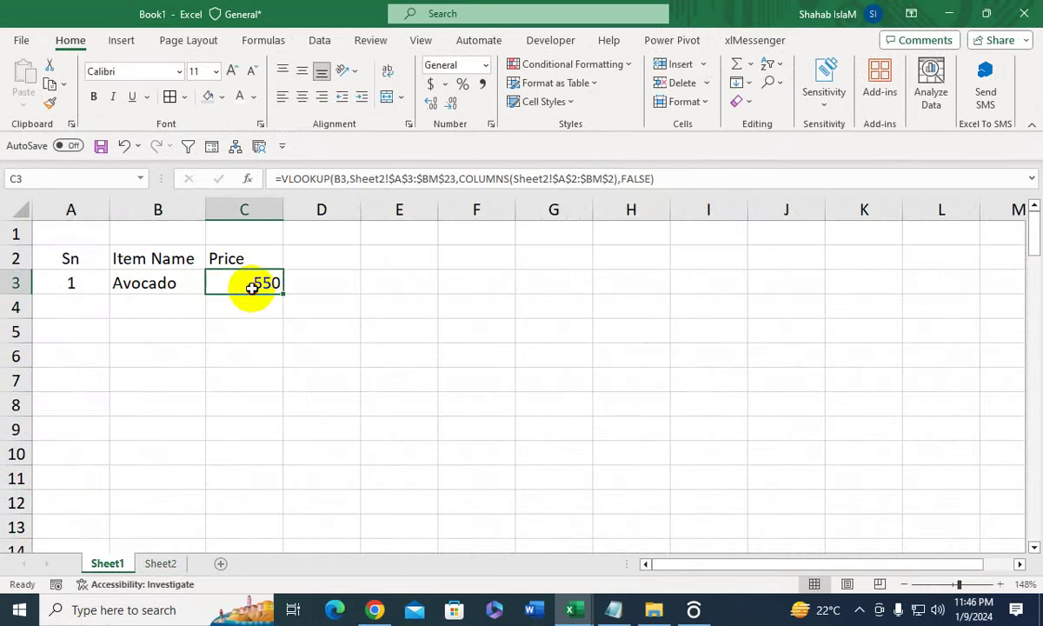
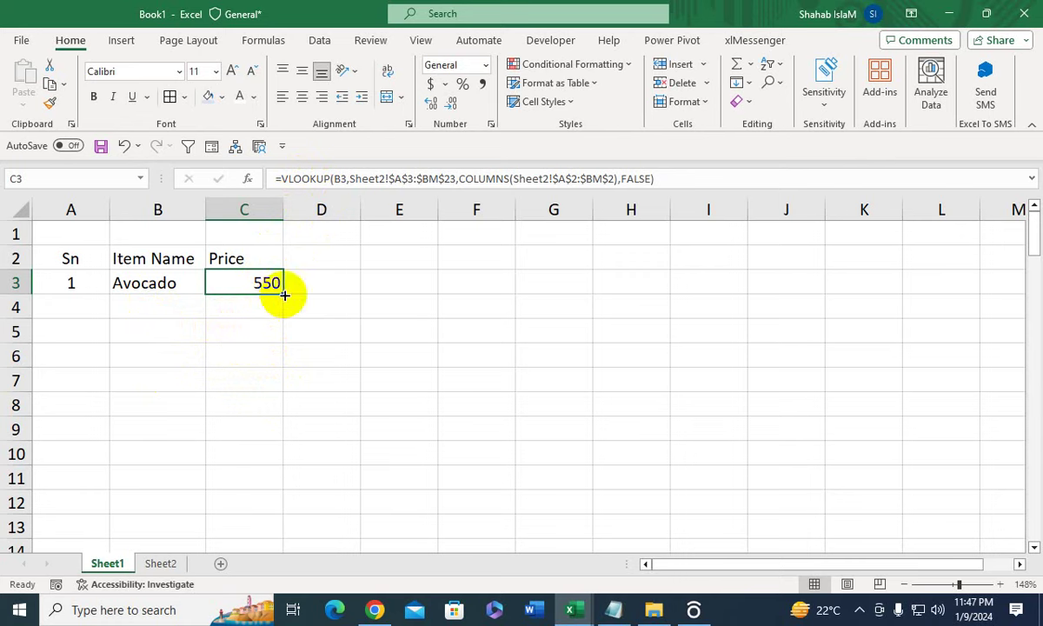
Undo the #N/A fill and wrap C3's price lookup in IFERROR(...,"") so errors show blank.
drag(284, 295, 287, 359)
key(ctrl+z)
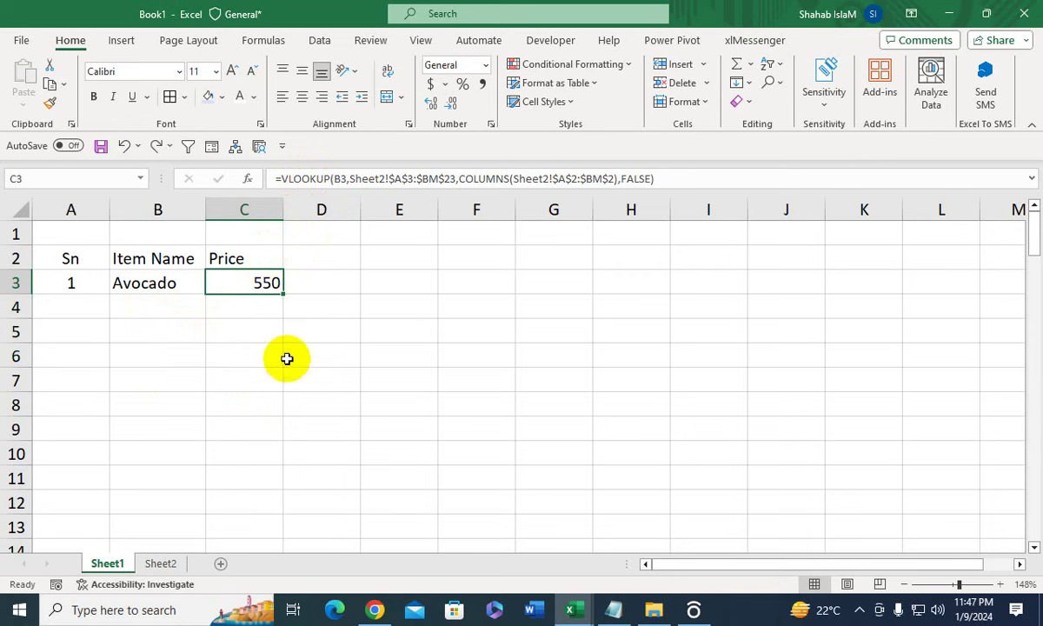
click(278, 178)
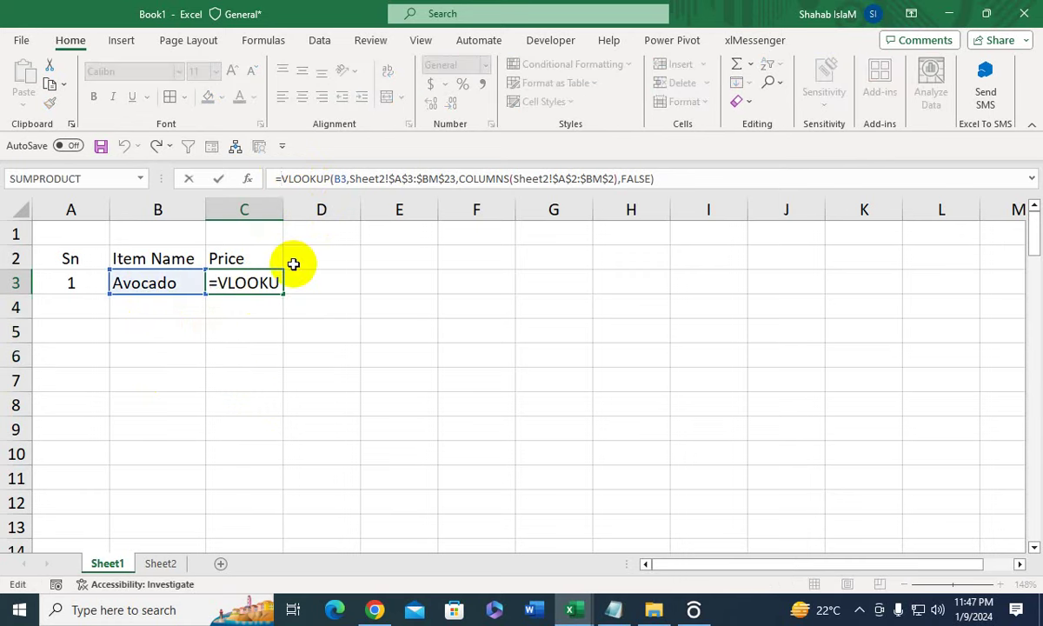
text(if)
key(Down)
key(Tab)
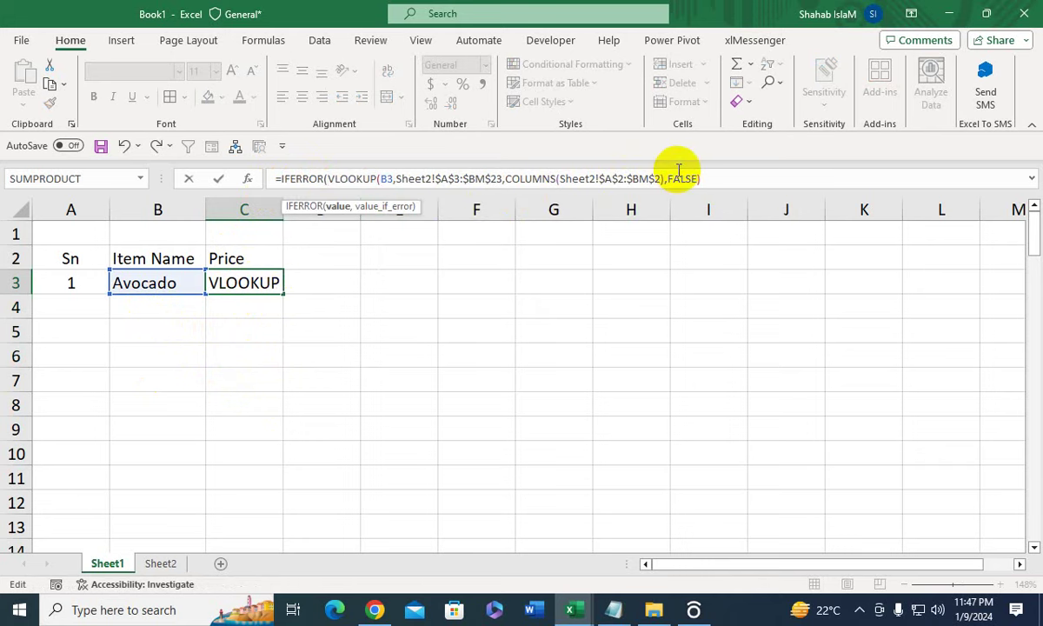
click(746, 179)
text(,"")
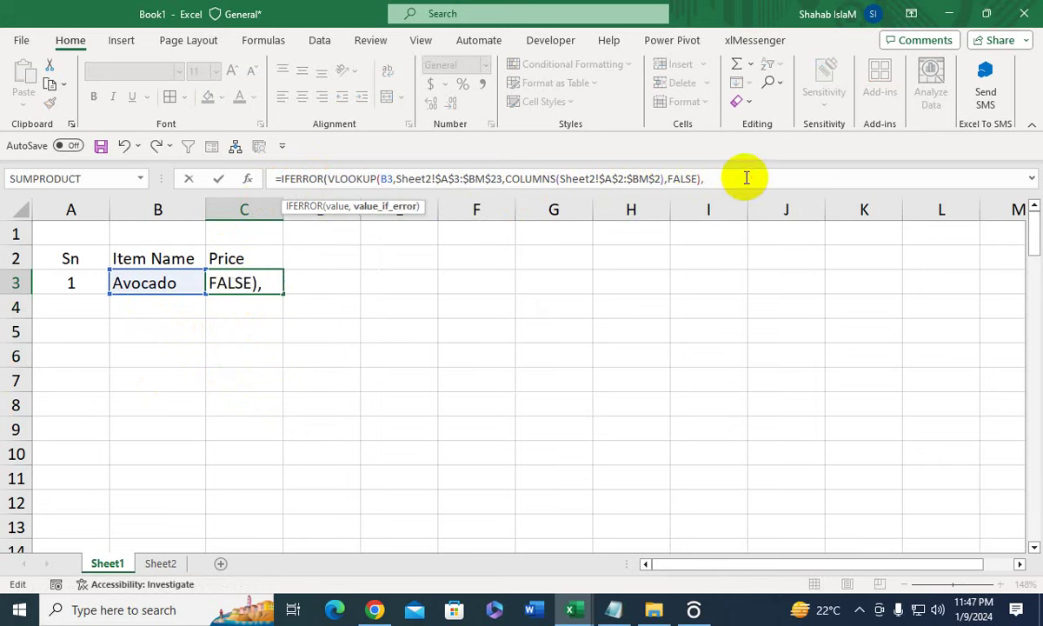
text())
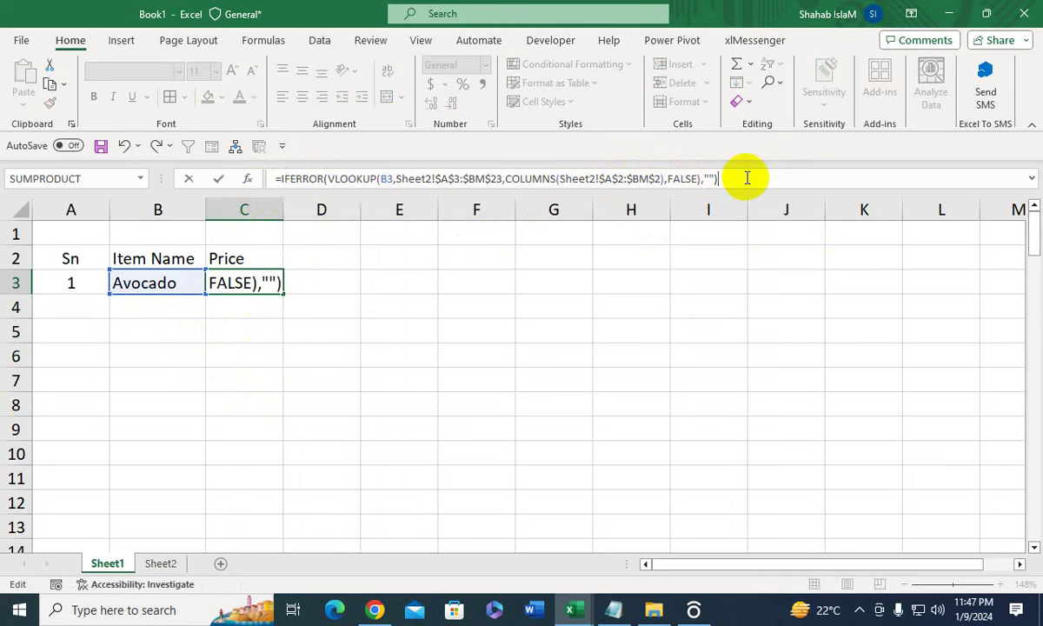
key(Return)
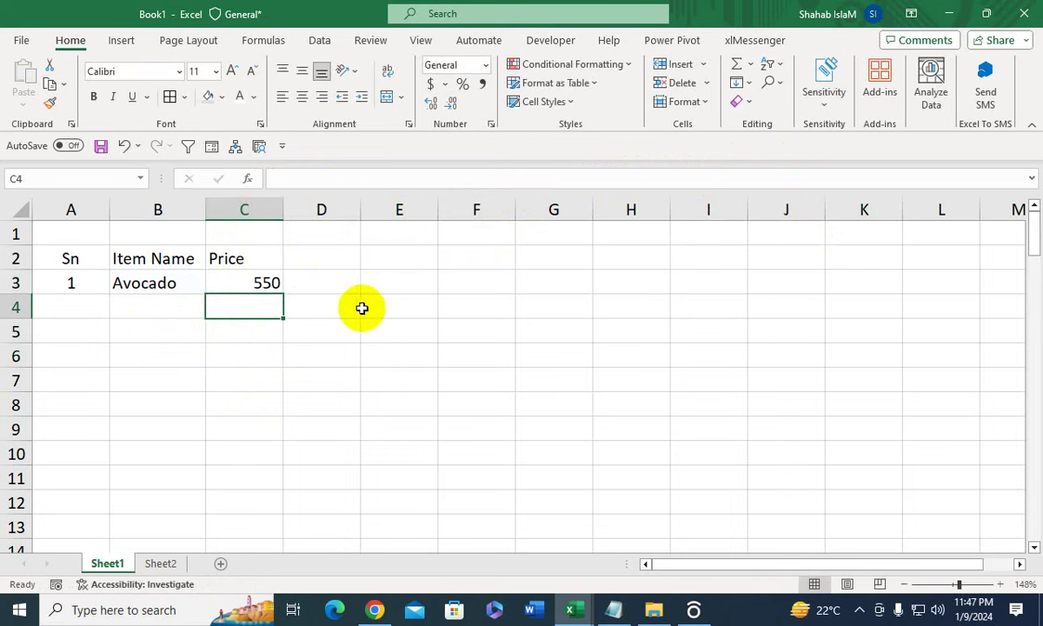
Fill the IFERROR price formula down column C to row 100.
click(245, 280)
double_click(280, 294)
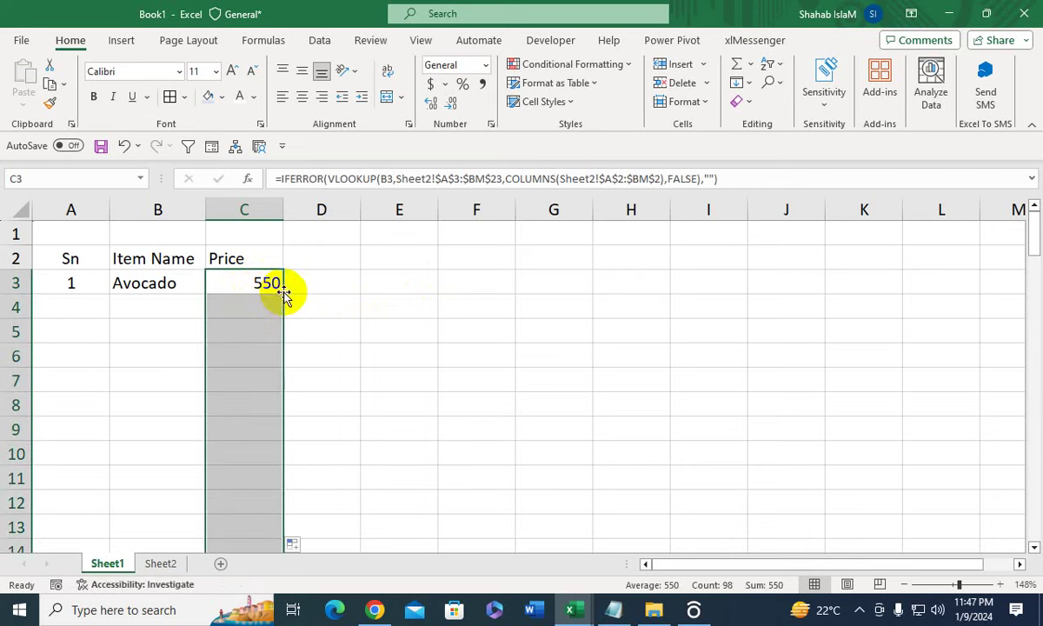
key(ctrl+Down)
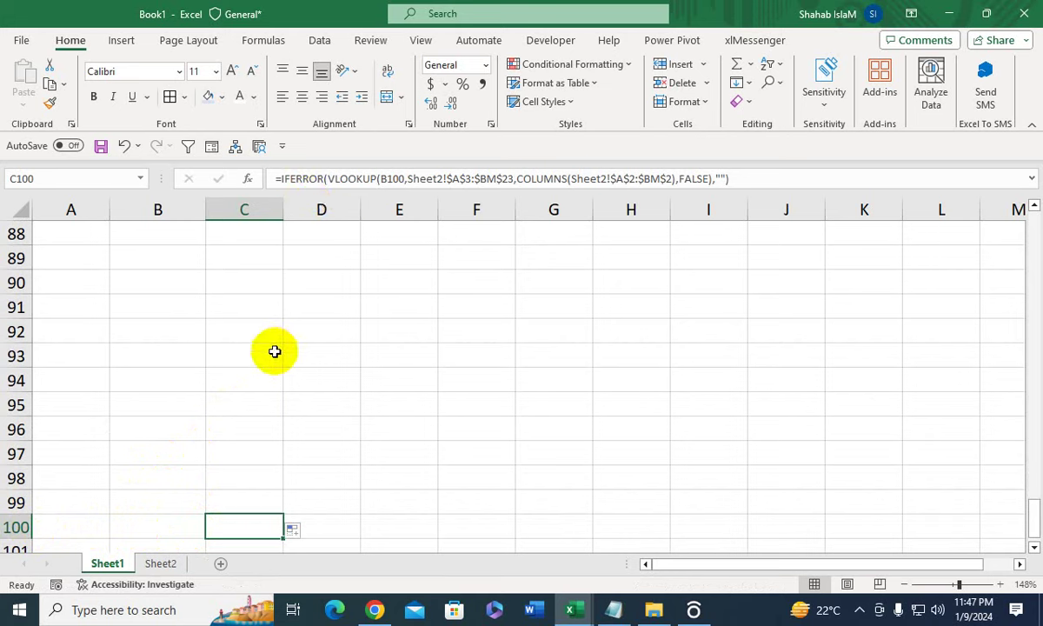
key(ctrl+Up)
key(Up)
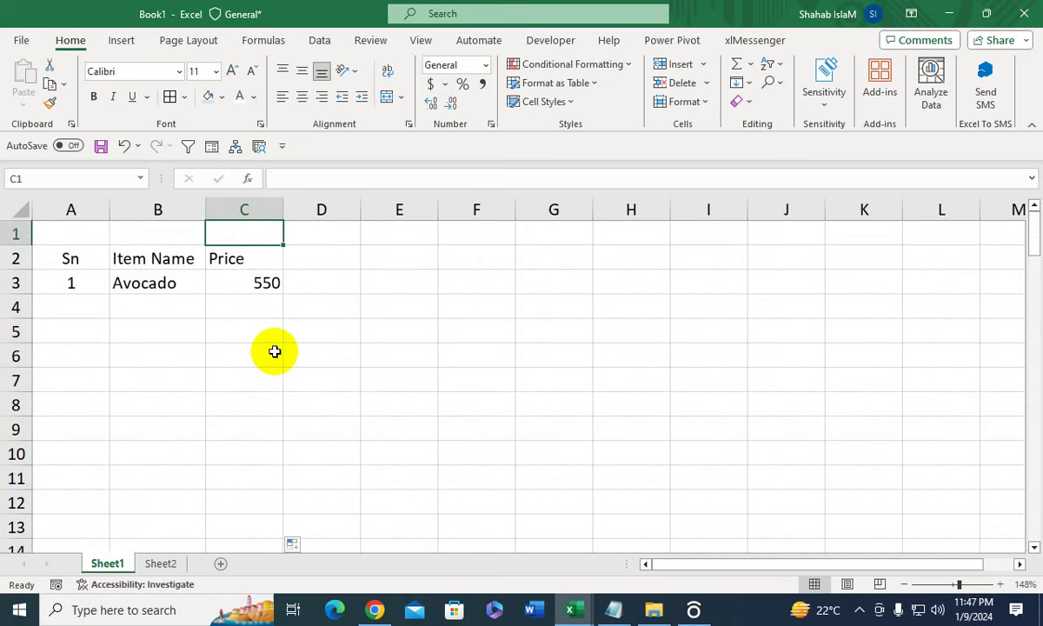
Enter the heading 'T Piece' in D2, fixing the misspelling.
key(Down)
key(Down)
key(Right)
key(Up)
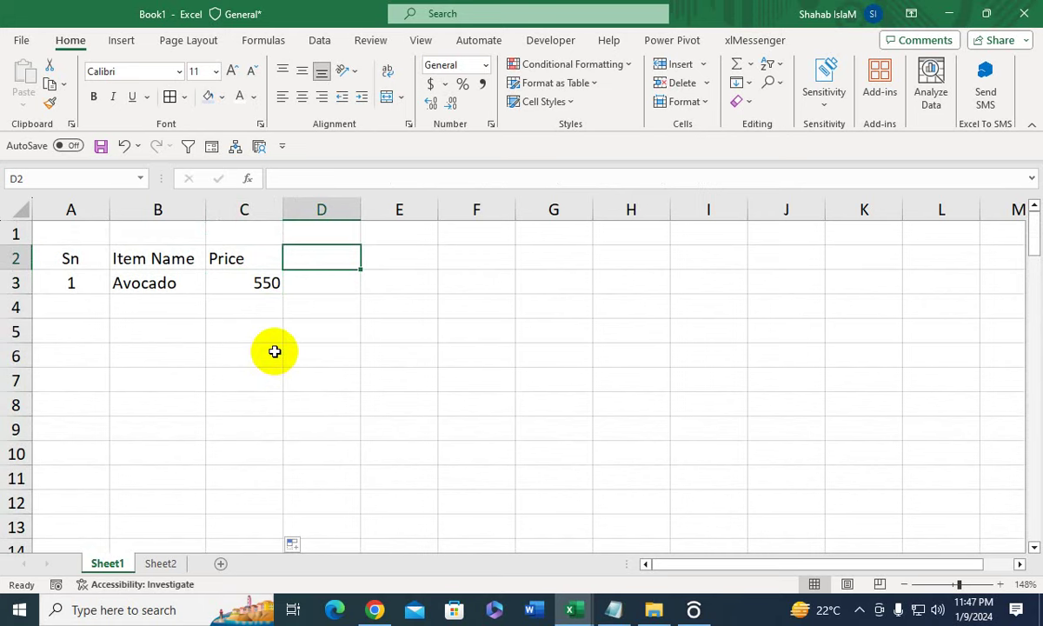
text(T Pi)
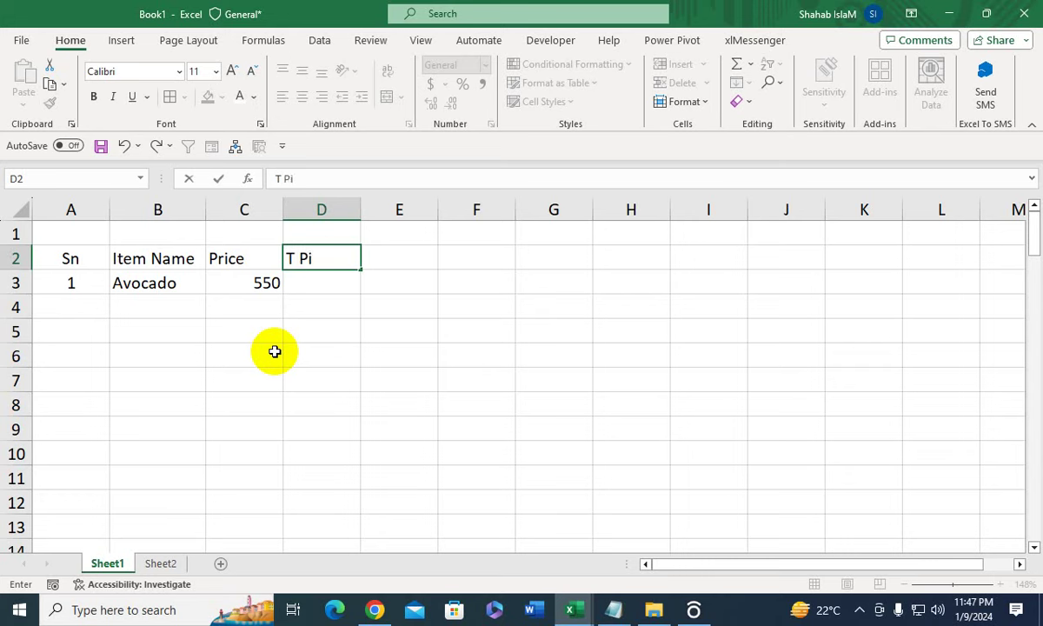
text(ce)
key(Tab)
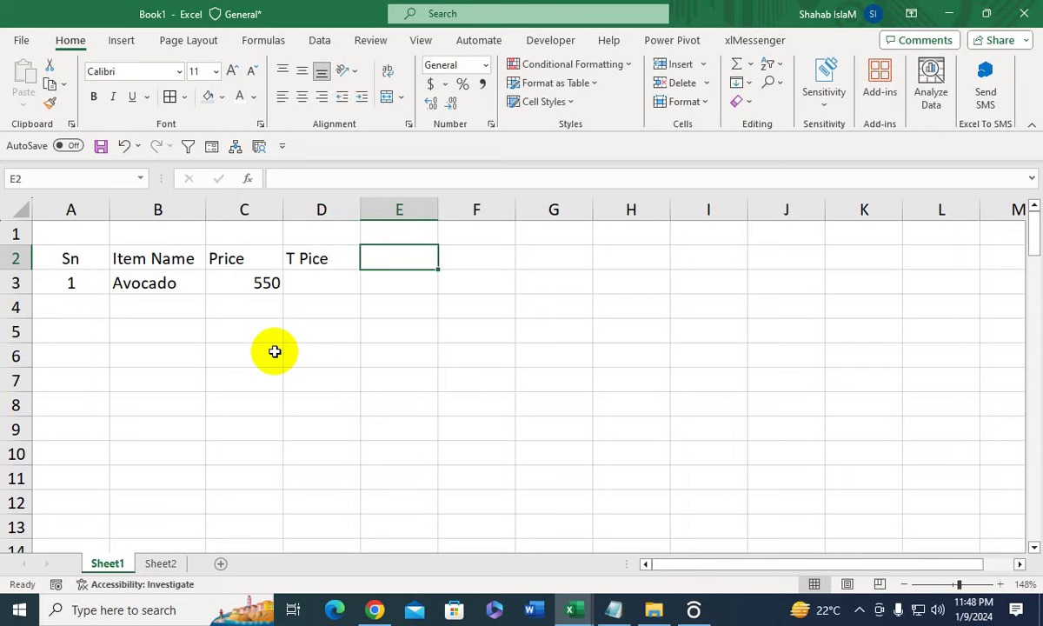
double_click(320, 258)
key(BackSpace)
text(e)
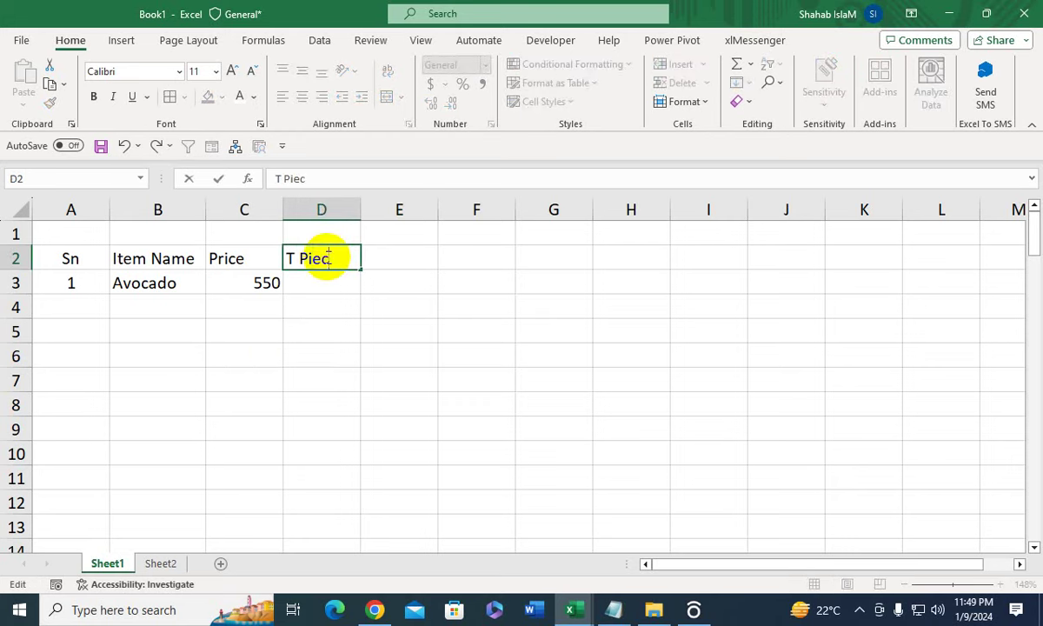
text(c)
key(Return)
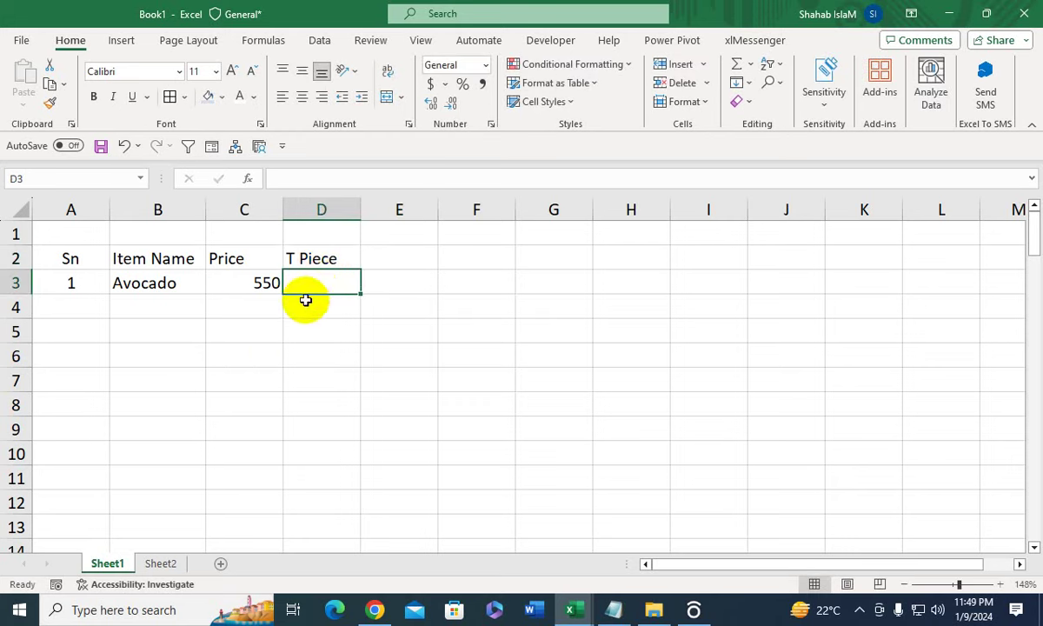
click(245, 279)
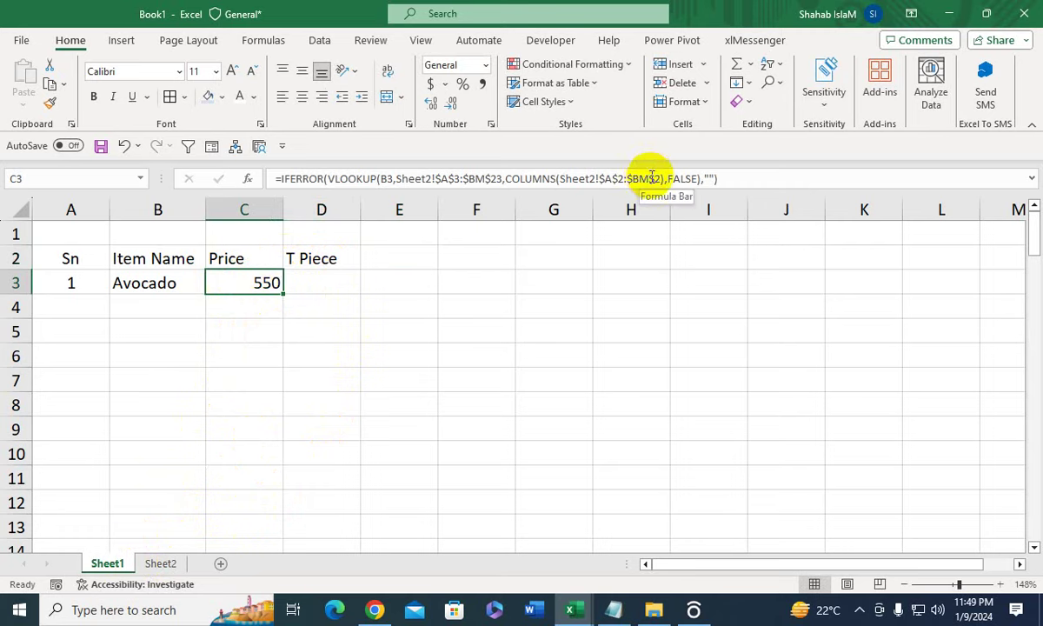
After checking Sheet2's columns, change C3's lookup reference from B3 to $B3.
click(156, 565)
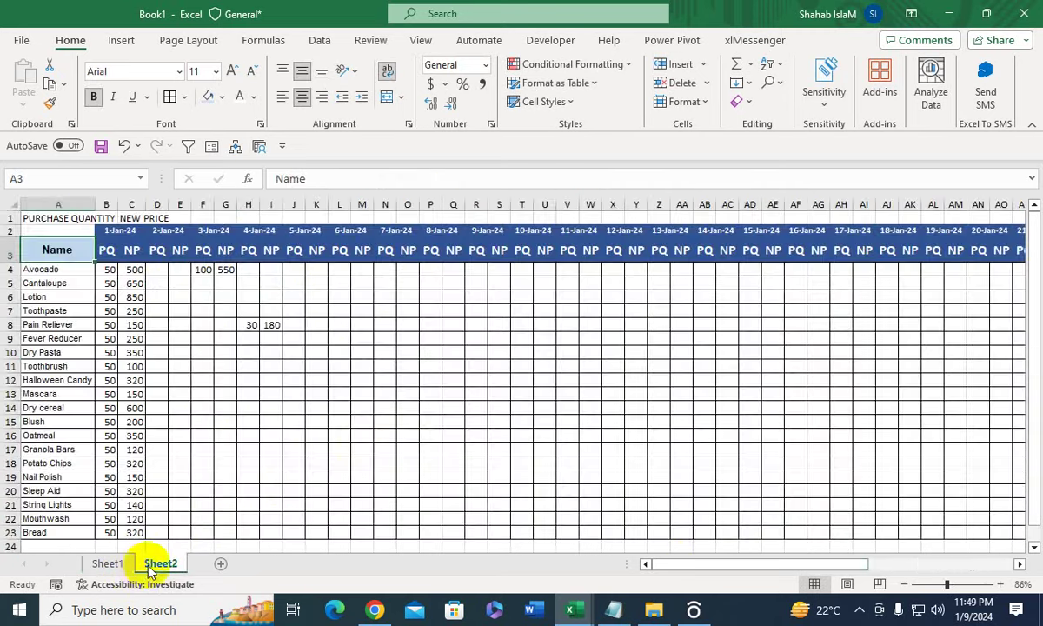
click(738, 564)
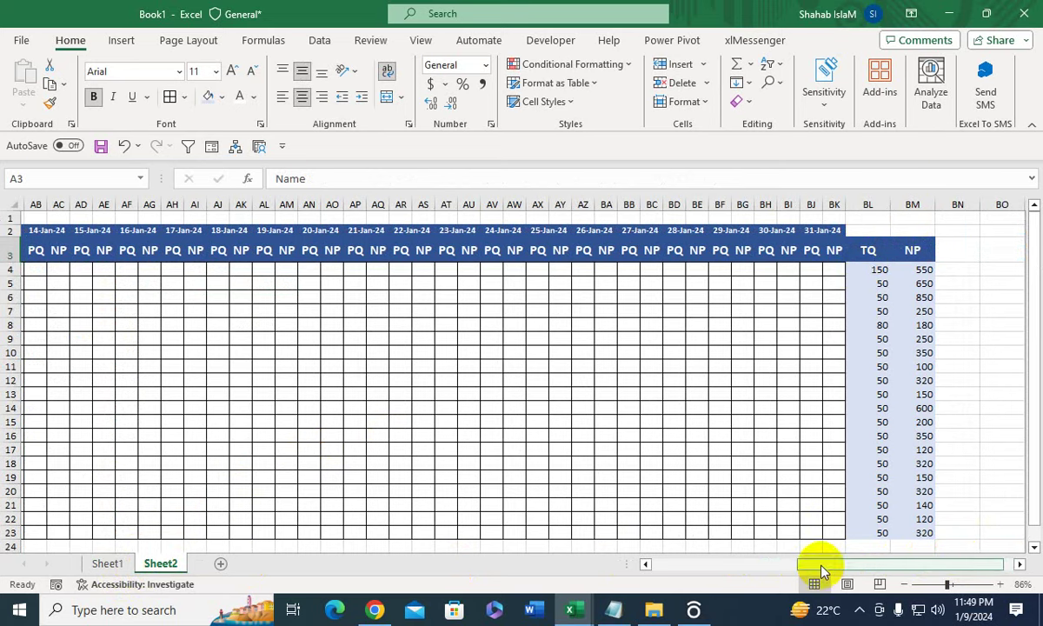
drag(821, 570, 447, 554)
click(106, 563)
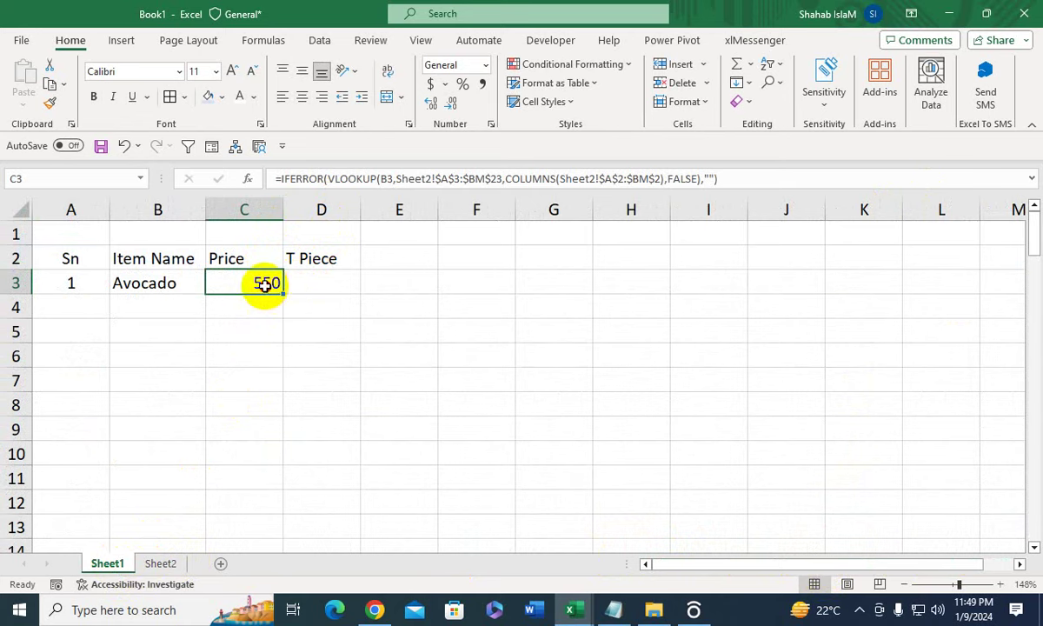
double_click(261, 283)
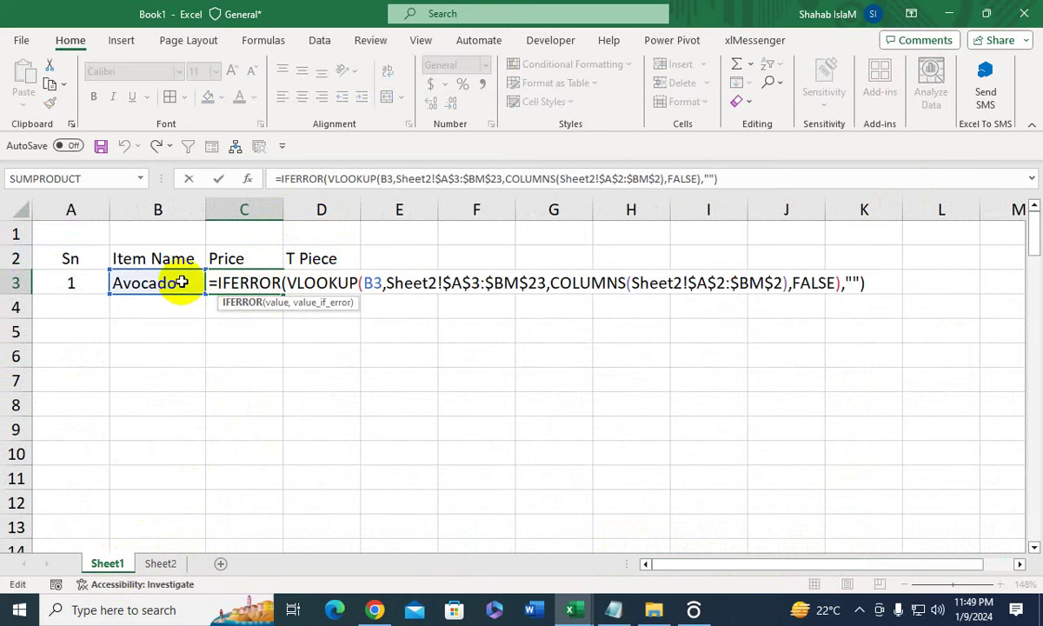
click(339, 283)
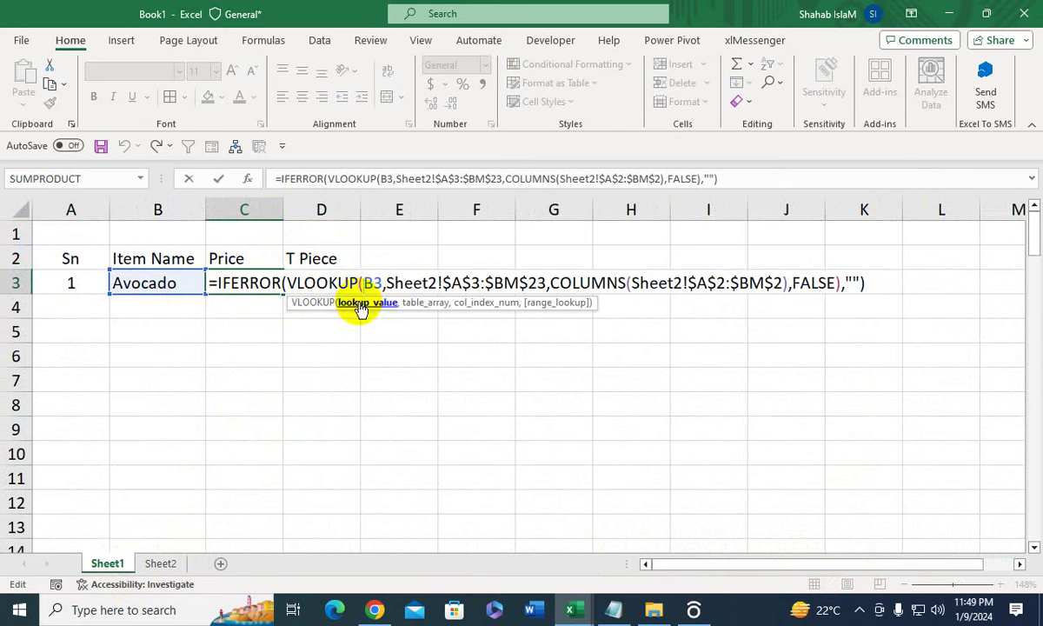
text($)
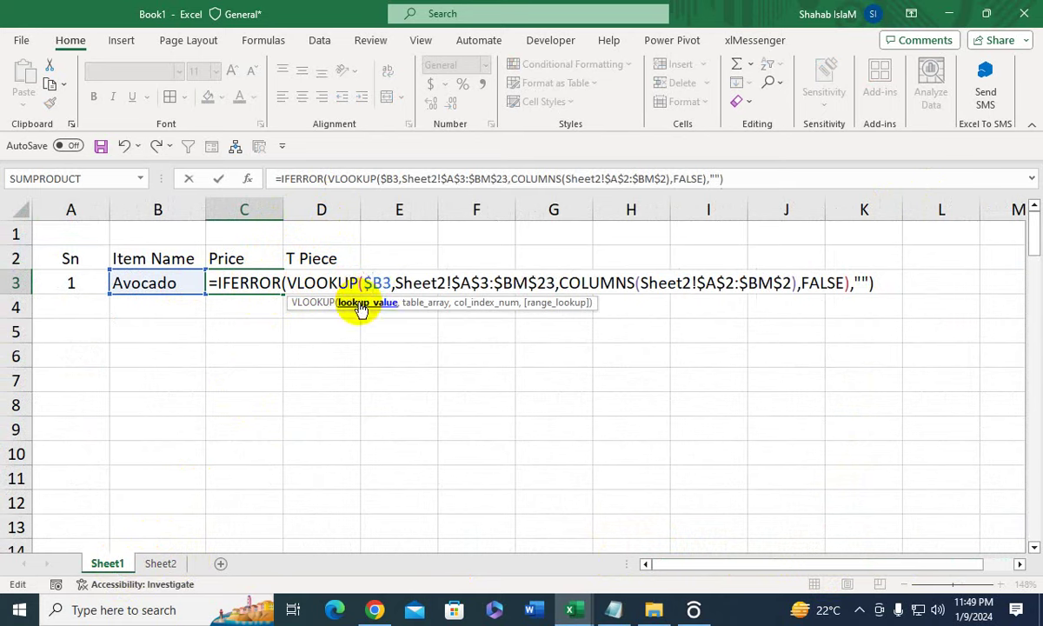
key(Return)
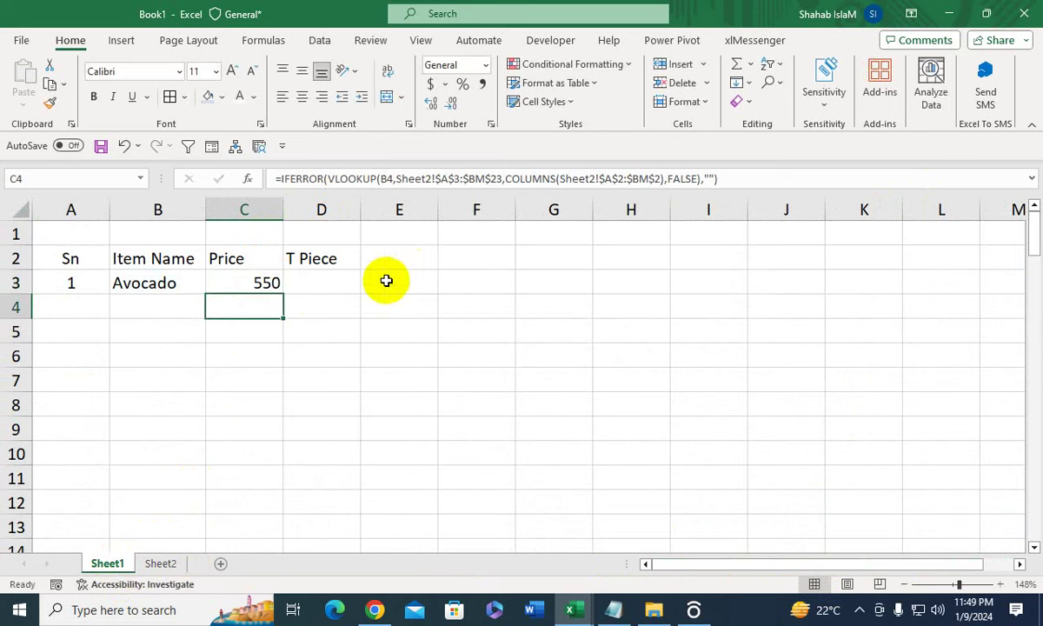
Copy C3's formula into D3 and change $BM$2 to $BL$2 so it shows 150.
click(271, 284)
drag(280, 294, 342, 293)
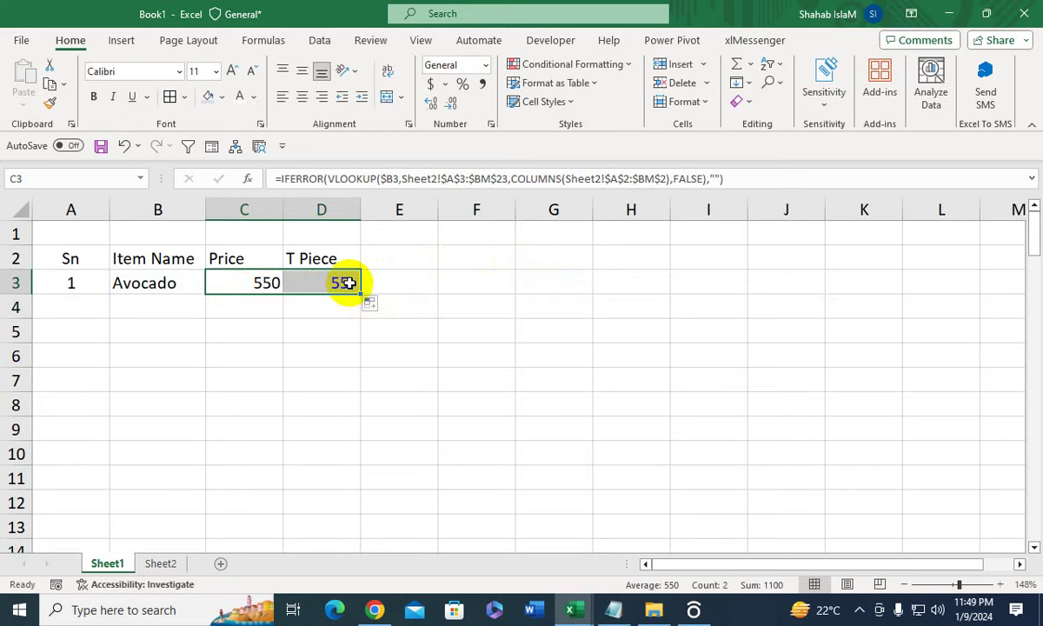
double_click(346, 285)
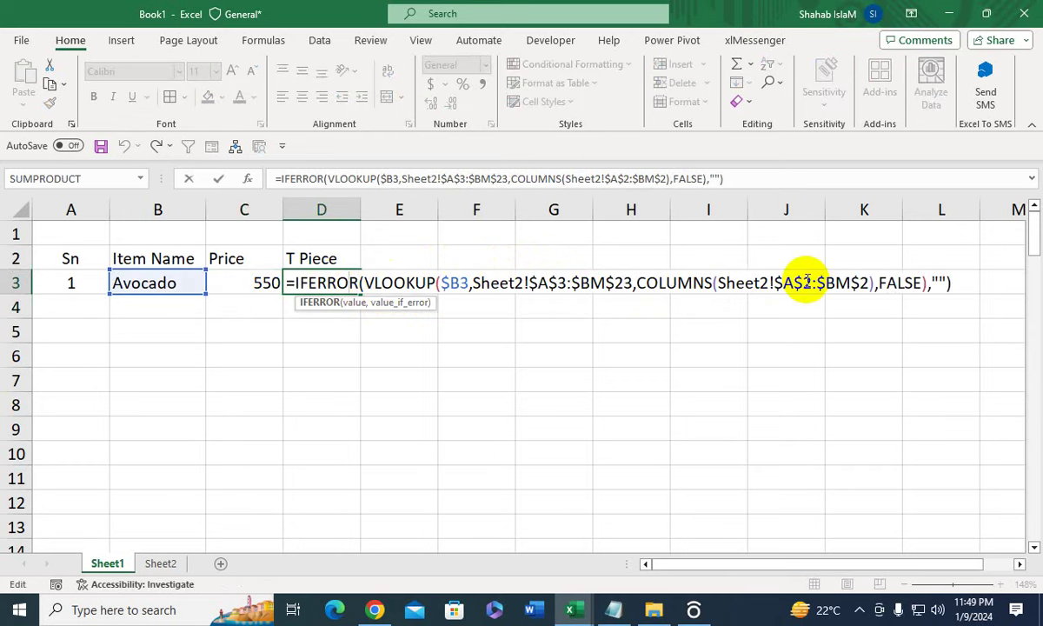
drag(850, 283, 837, 283)
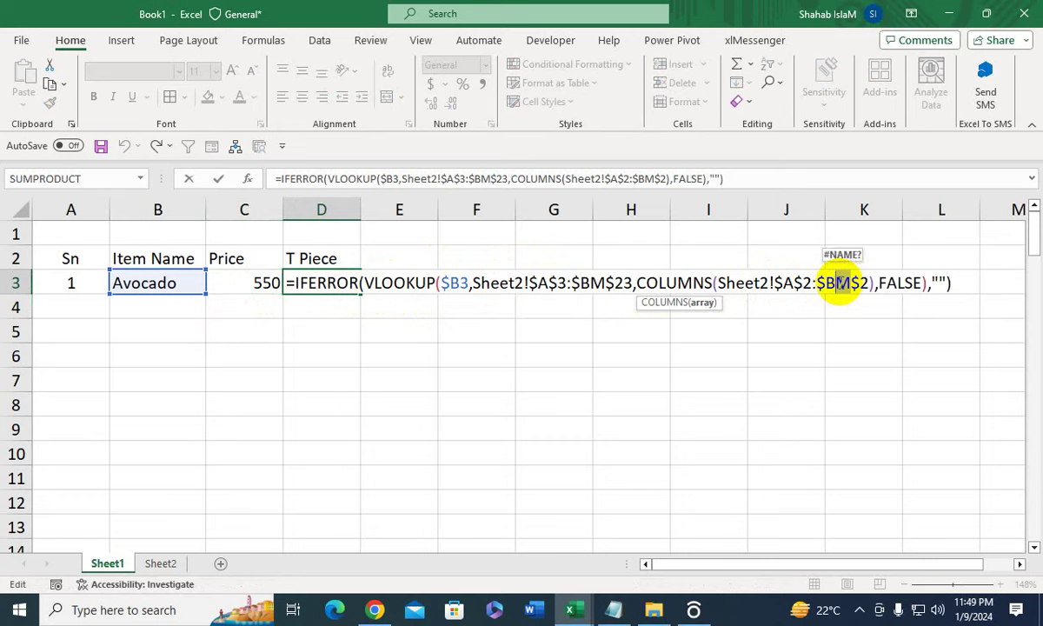
text(I)
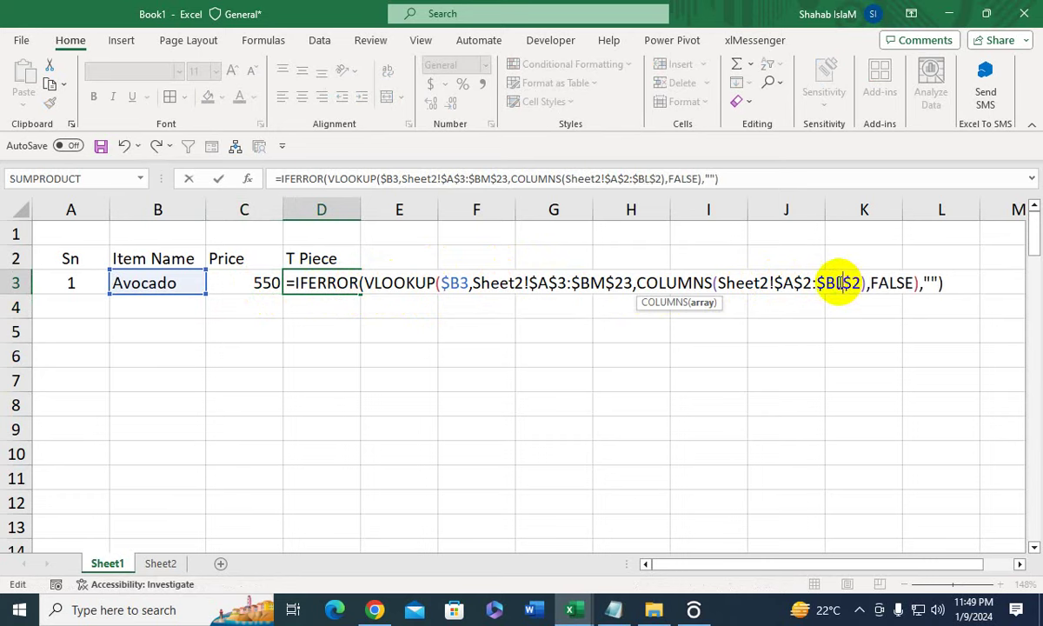
key(Return)
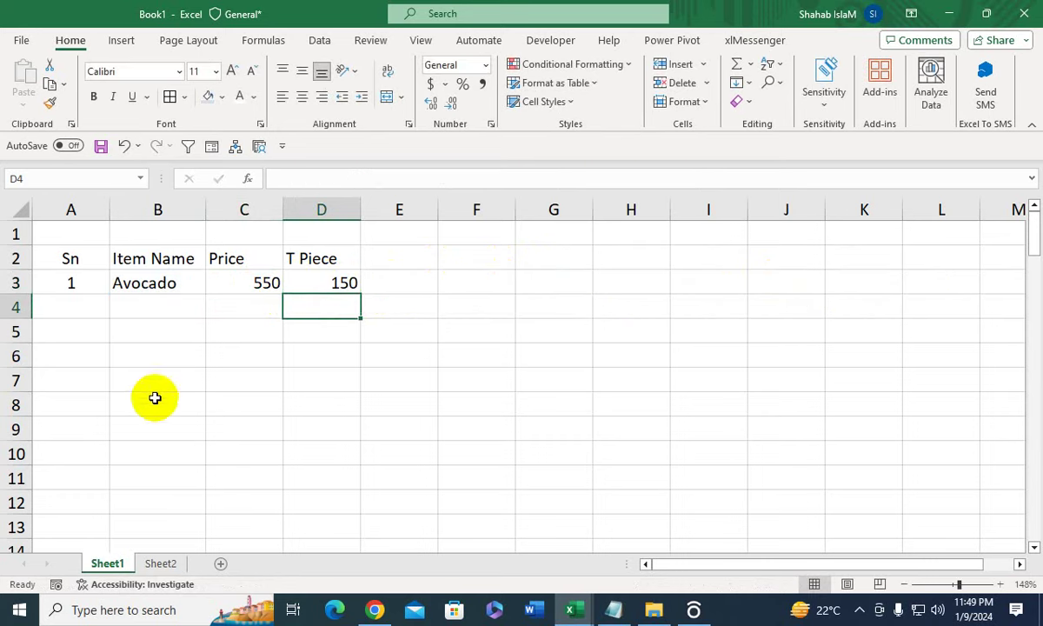
Inspect the SUMIFS formula behind Sheet2's TQ total.
click(153, 544)
click(157, 564)
mouse_move(850, 275)
mouse_down()
mouse_move(1040, 277)
mouse_move(966, 278)
mouse_up()
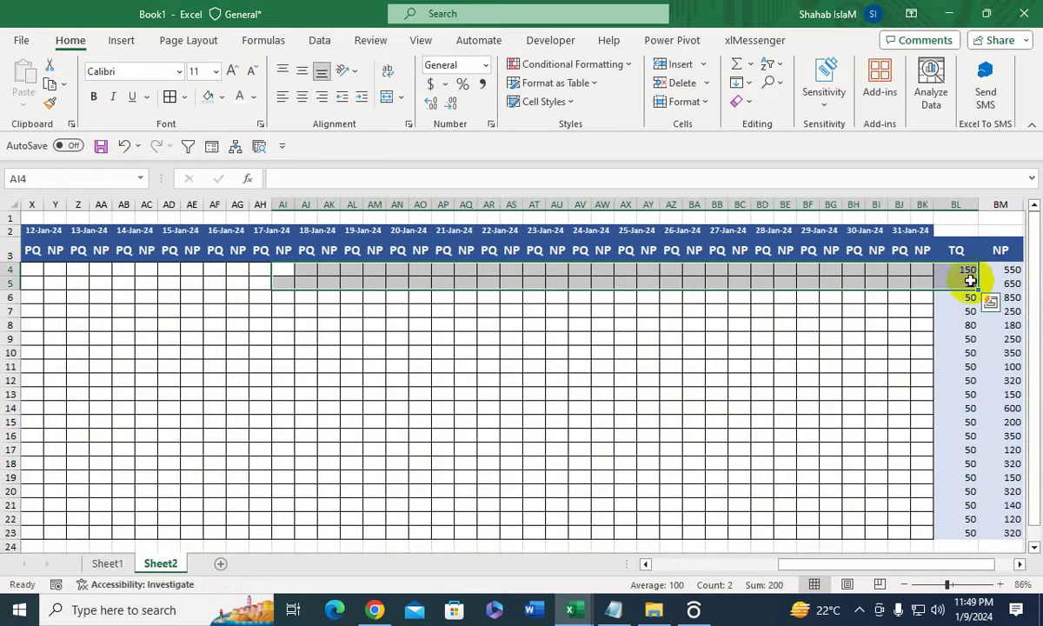
click(967, 276)
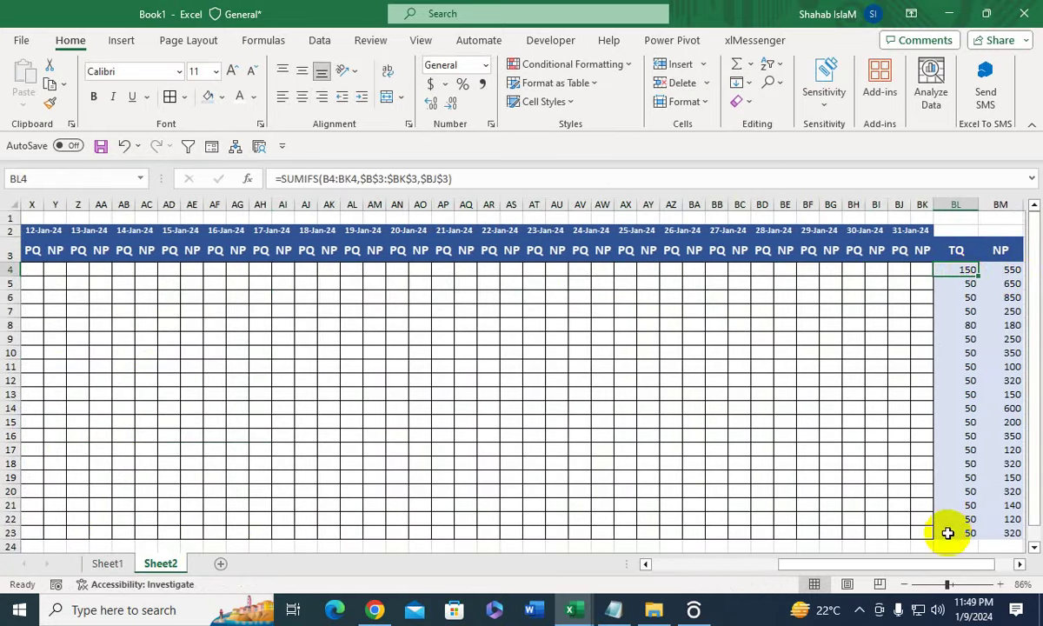
drag(913, 565, 623, 574)
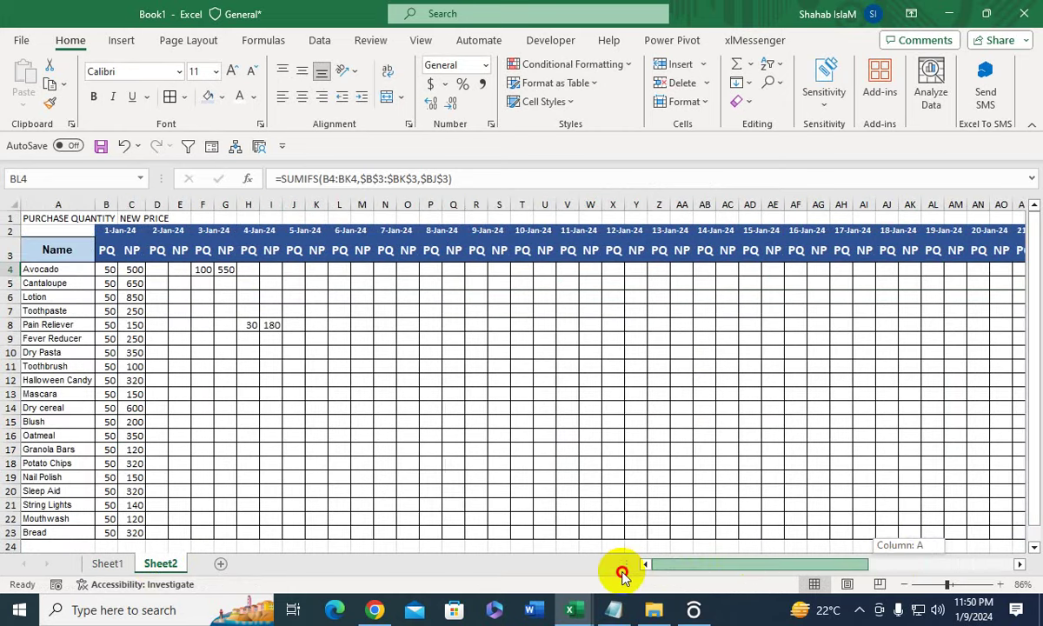
Choose Bread in Sheet1's B3 dropdown, giving Price 320 and T Piece 50.
click(108, 564)
click(174, 283)
click(211, 285)
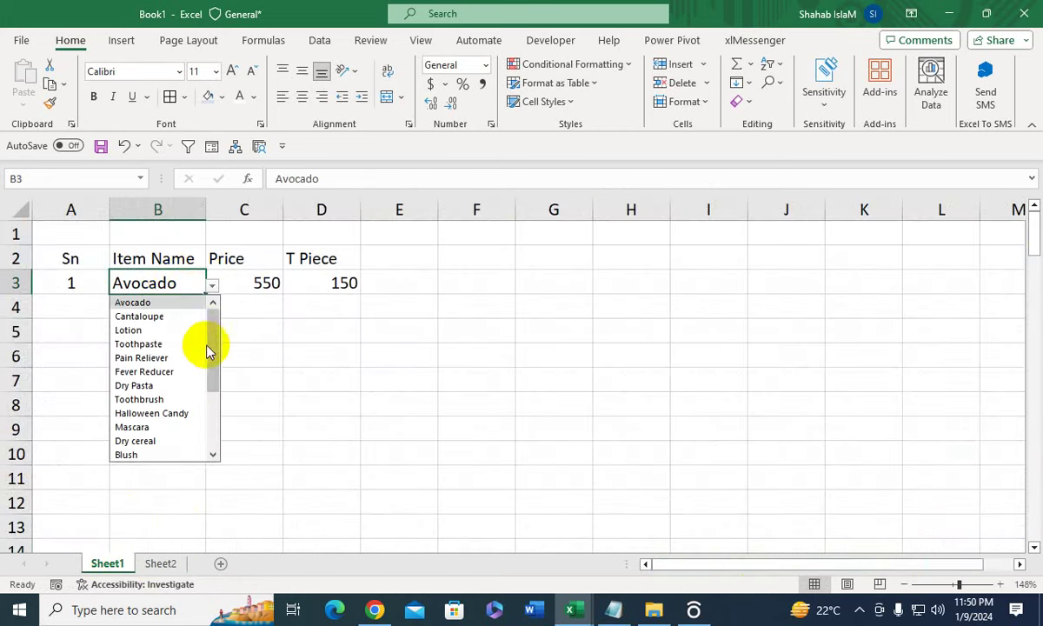
drag(209, 348, 212, 421)
click(166, 455)
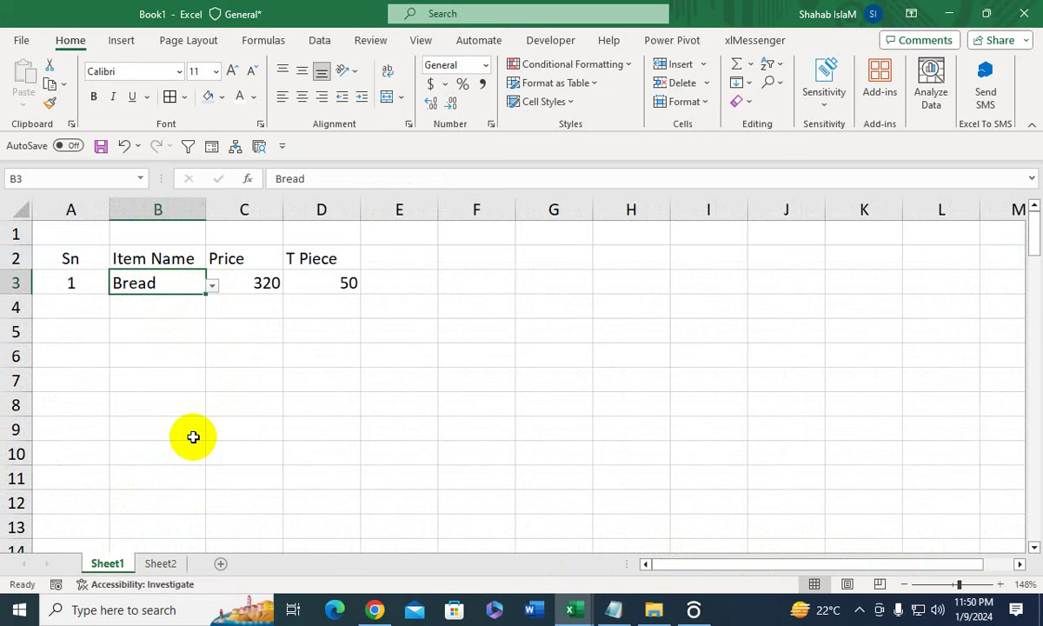
click(333, 276)
click(373, 257)
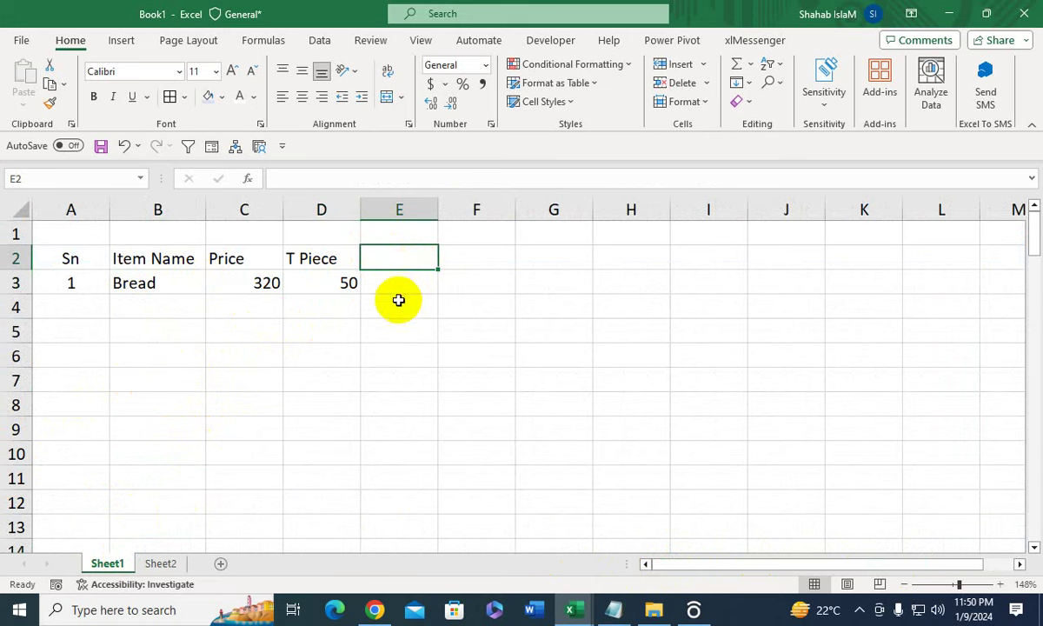
Add the heading 'Sale' in E2 and enter 10 for Bread in E3.
text(Sal)
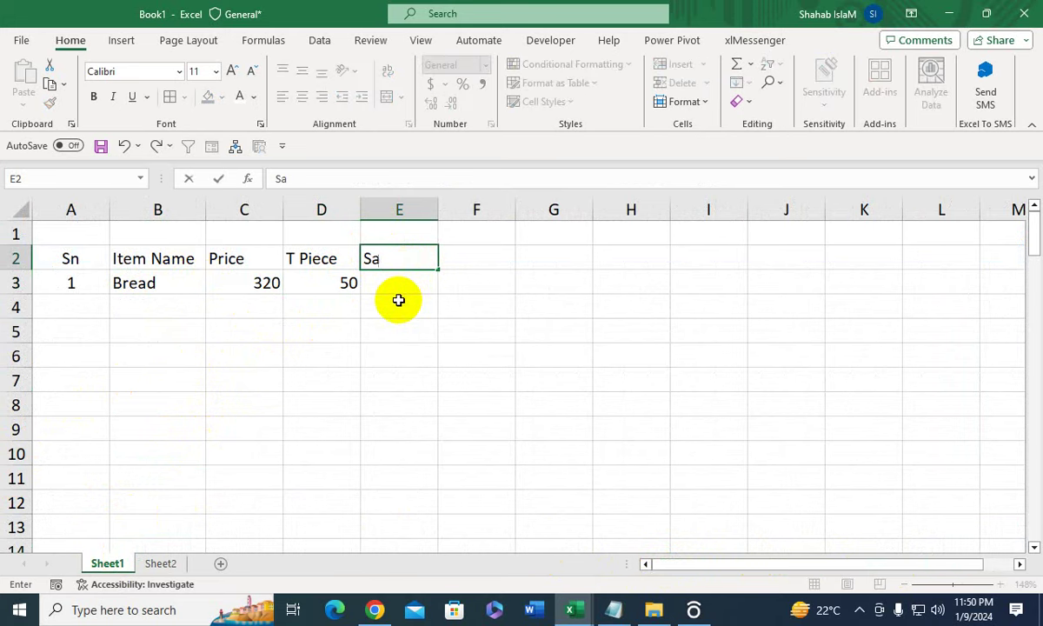
text(e)
key(BackSpace)
text(le)
key(Tab)
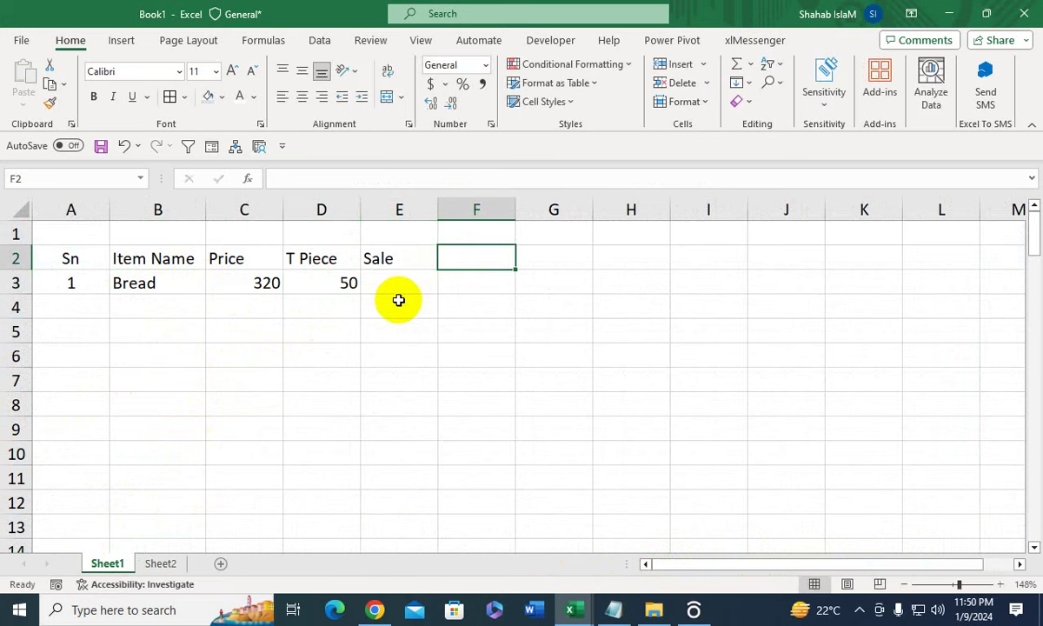
click(405, 276)
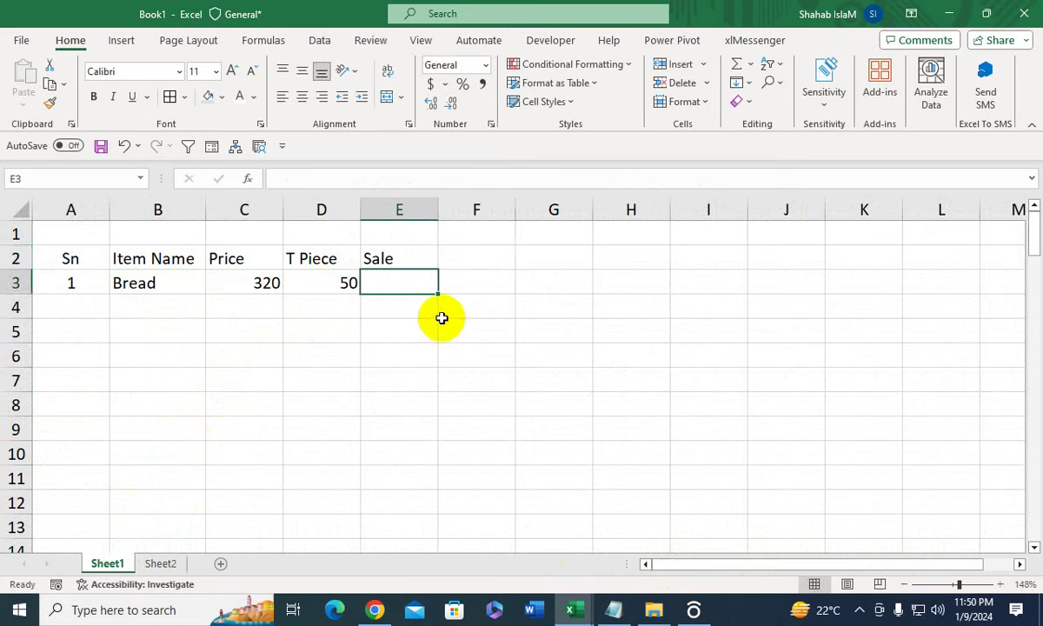
text(10)
key(Return)
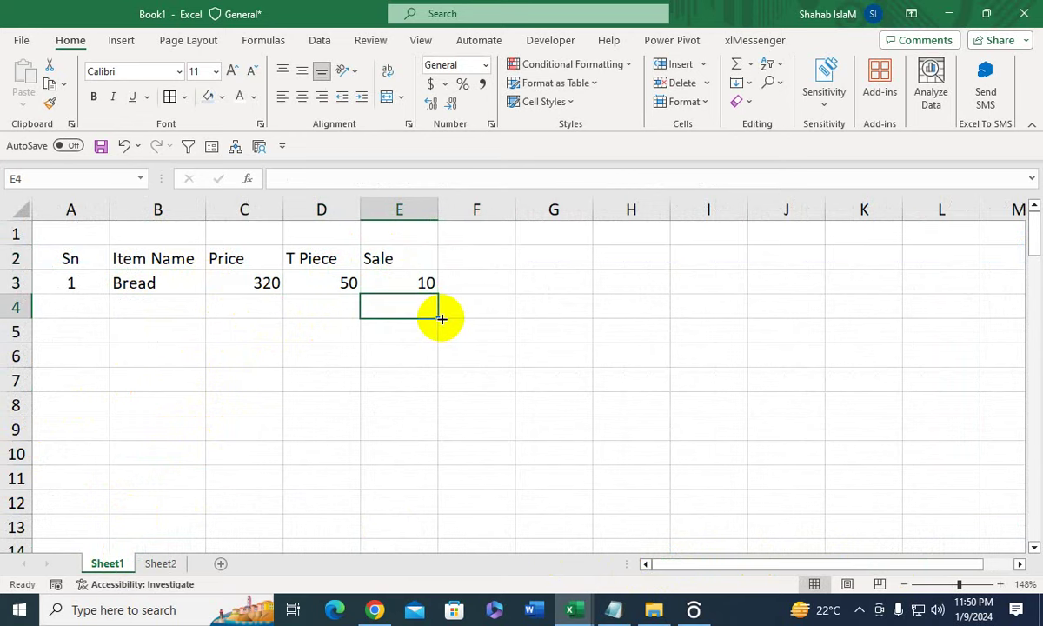
Compare D3's T Piece formula with the TQ totals on Sheet2.
click(319, 283)
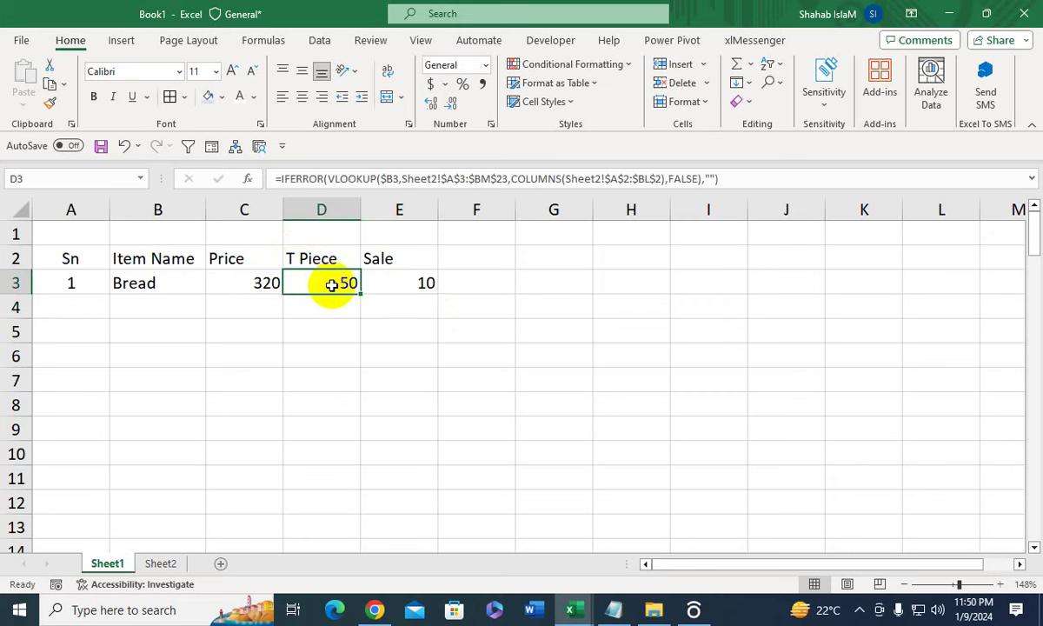
click(150, 567)
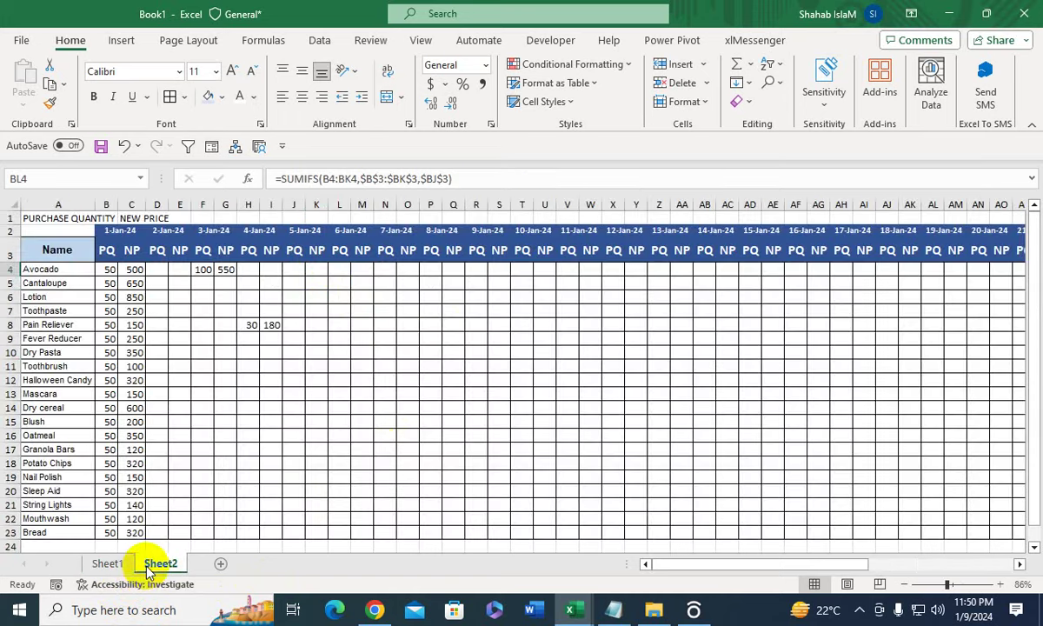
drag(765, 563, 905, 563)
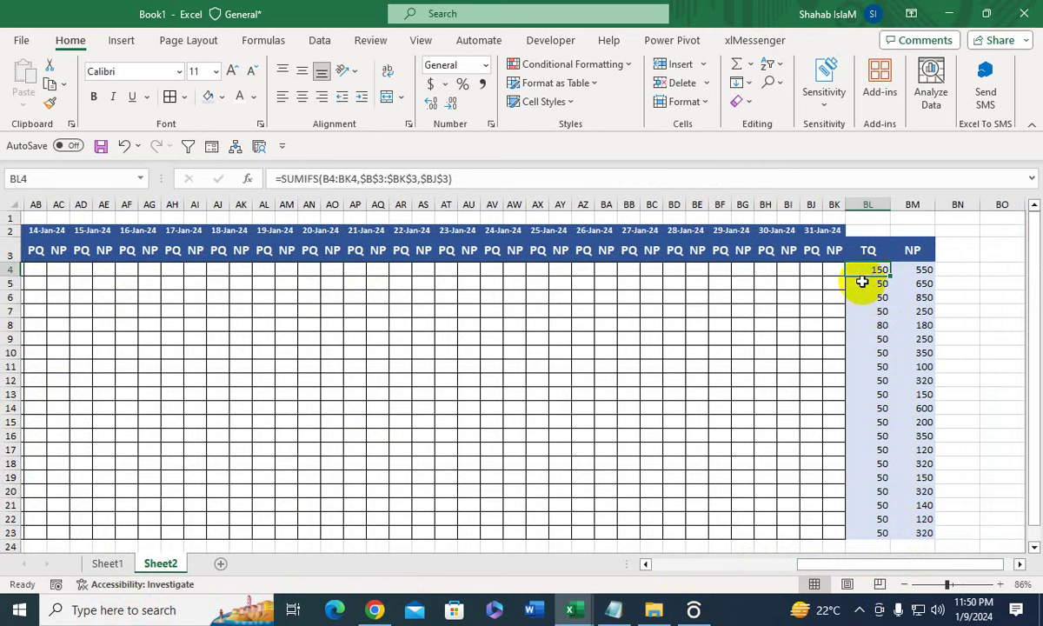
click(118, 565)
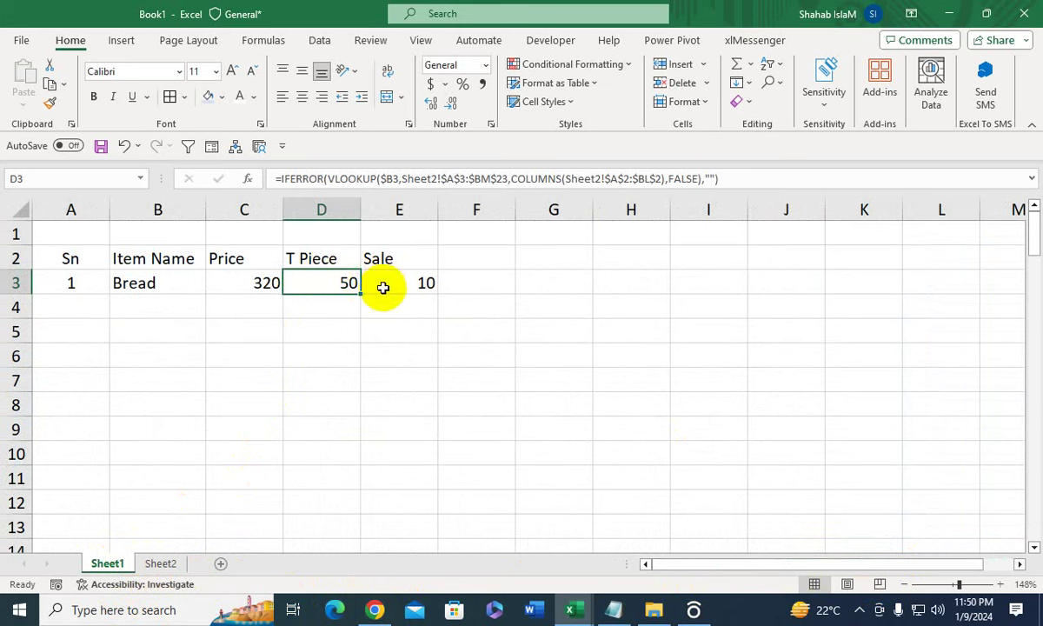
click(165, 563)
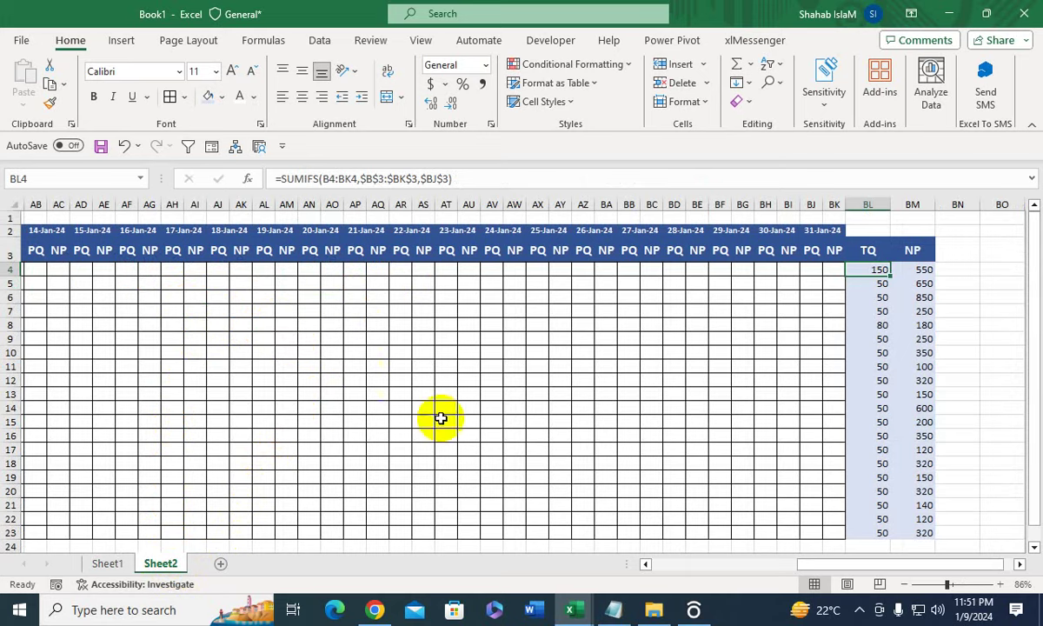
drag(817, 571, 594, 573)
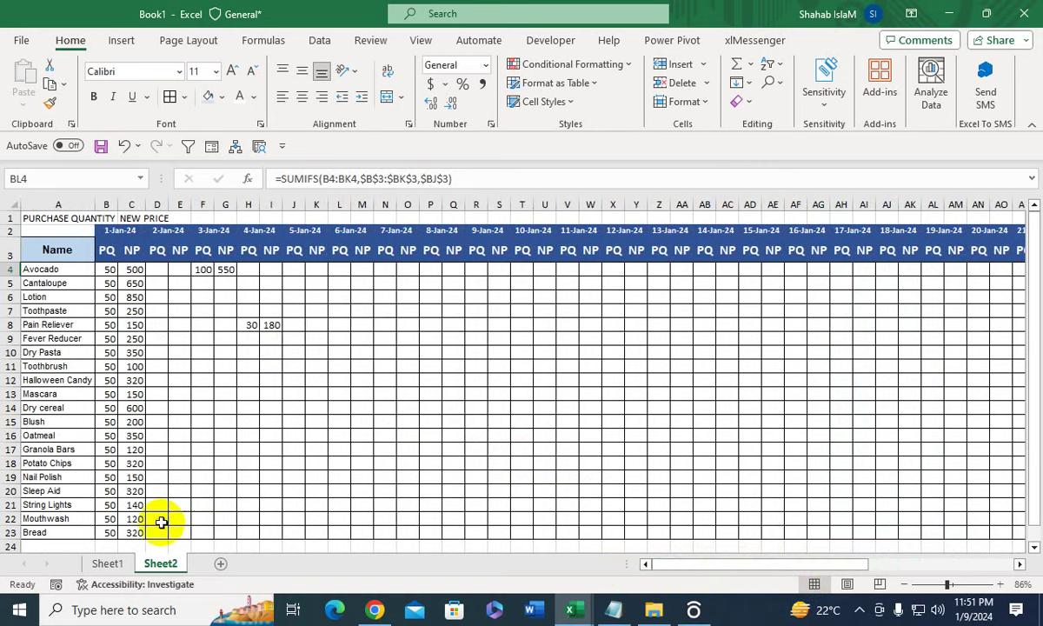
click(122, 562)
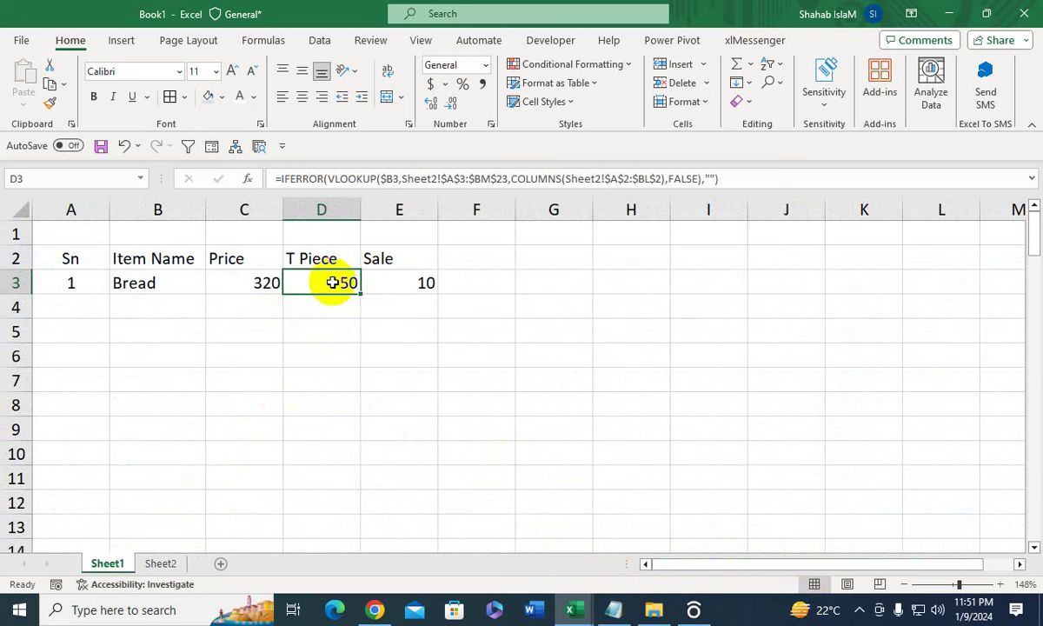
Clear and re-enter Bread's sale quantity in E3.
click(391, 281)
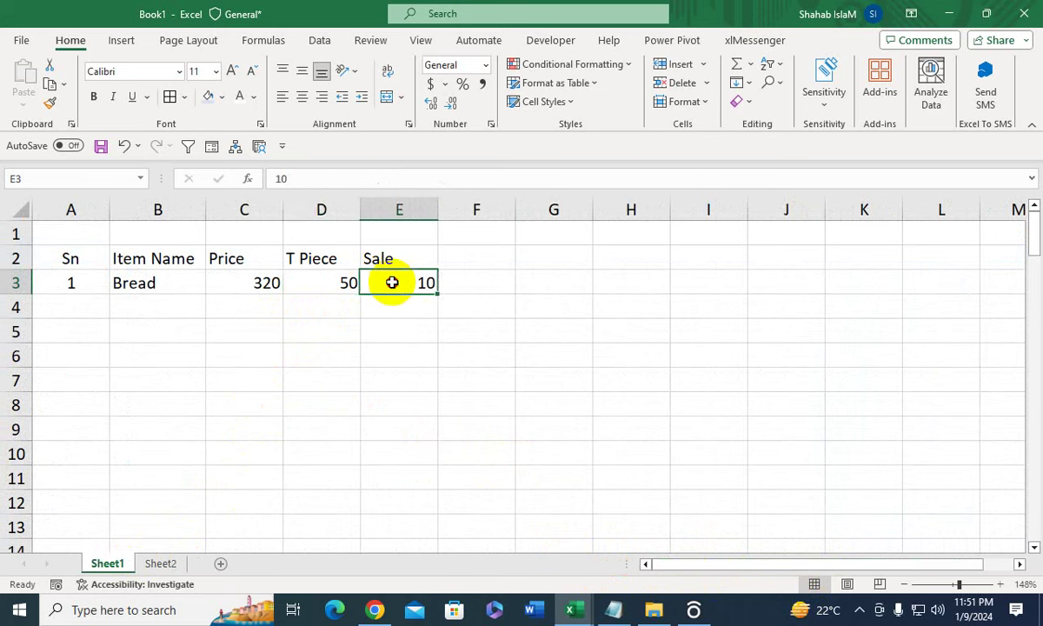
key(Delete)
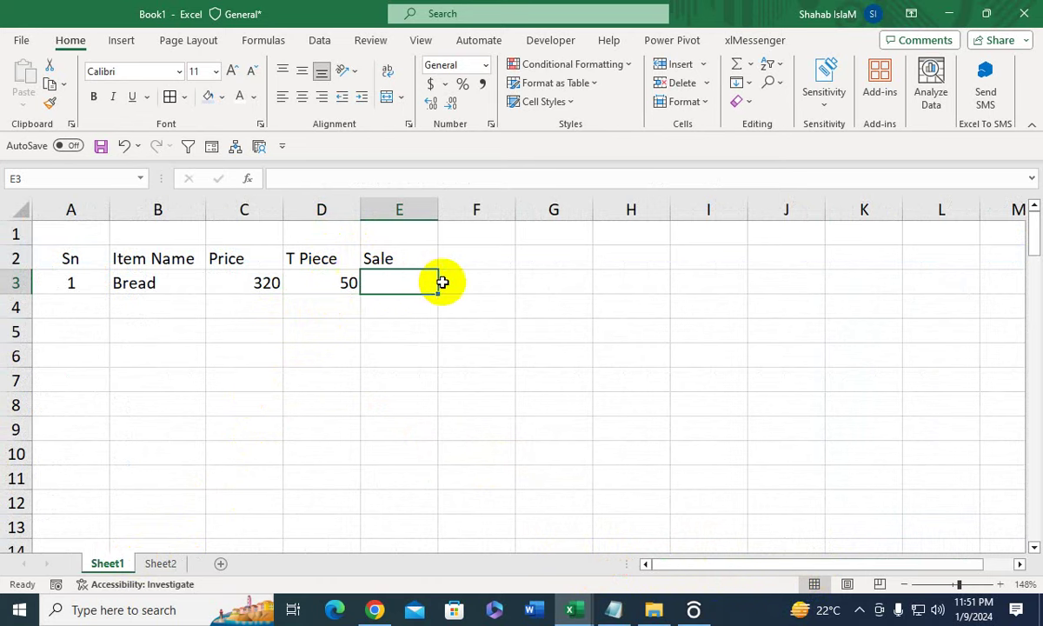
text(1)
key(Return)
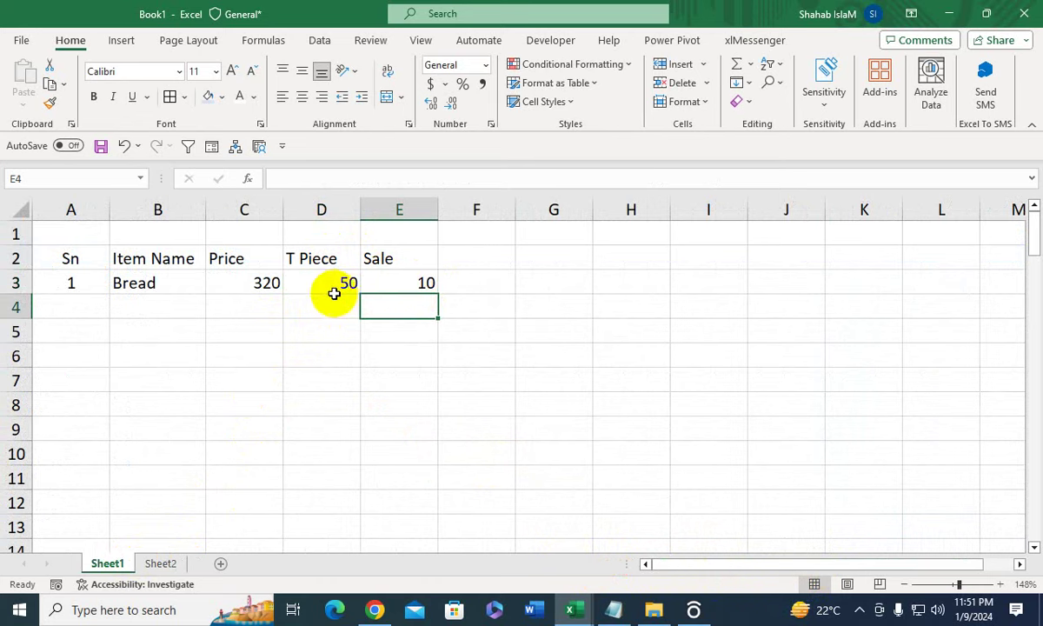
click(327, 282)
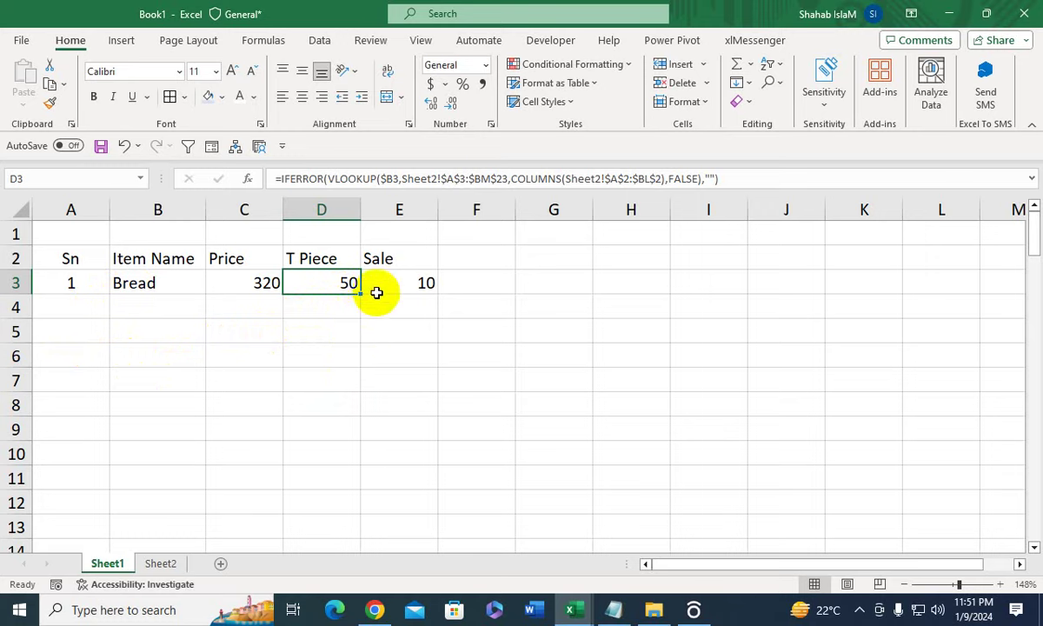
Start adding a SUMIF to the TQ formula in Sheet2's BL4.
click(149, 565)
drag(873, 352, 1039, 362)
click(870, 269)
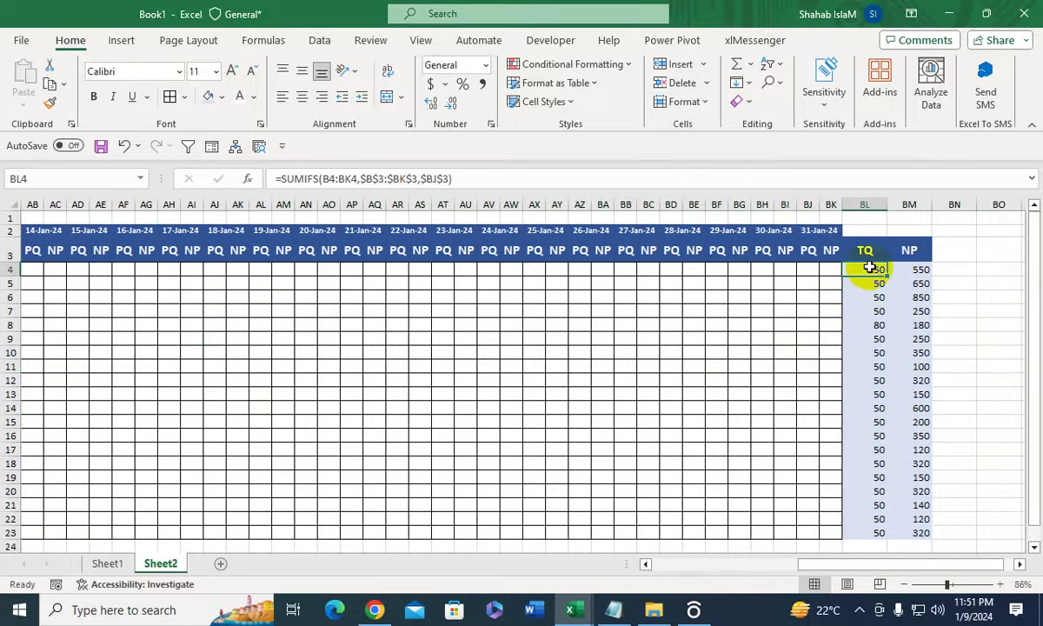
click(470, 180)
text(-)
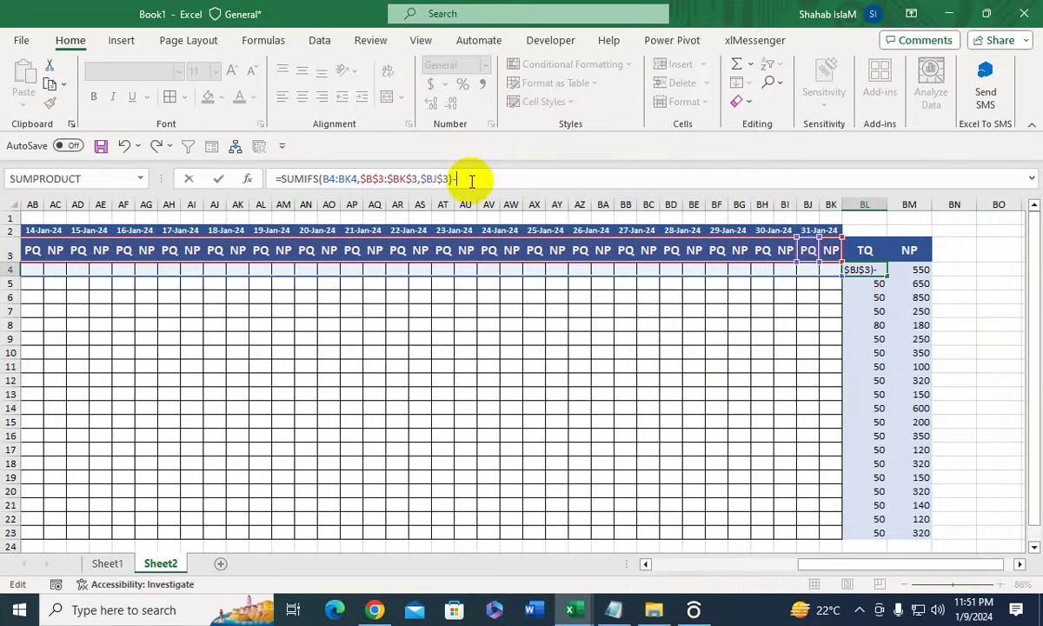
text(sumif)
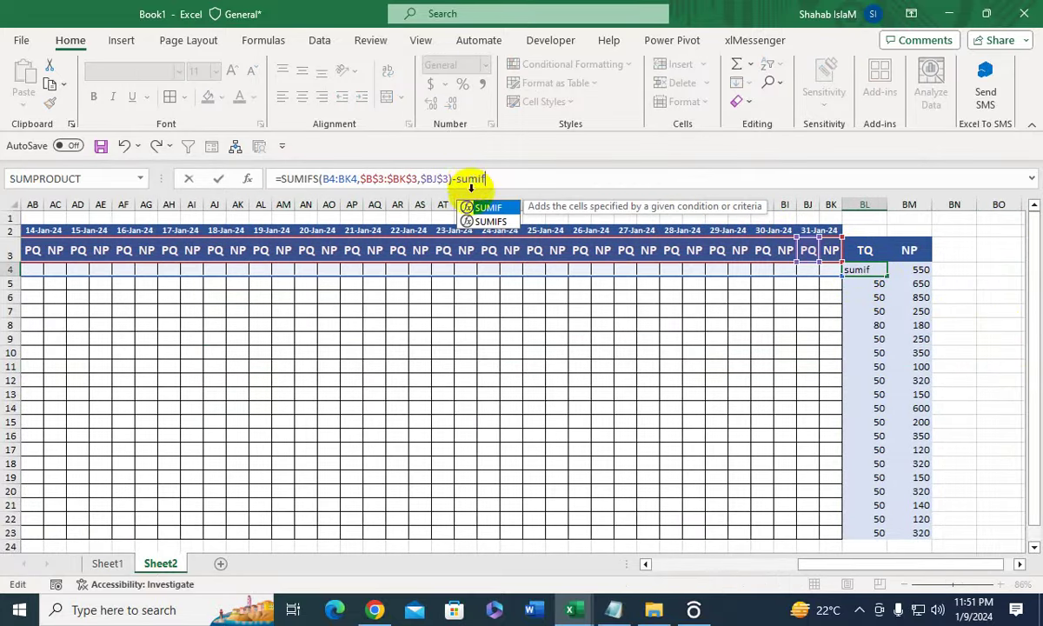
key(Tab)
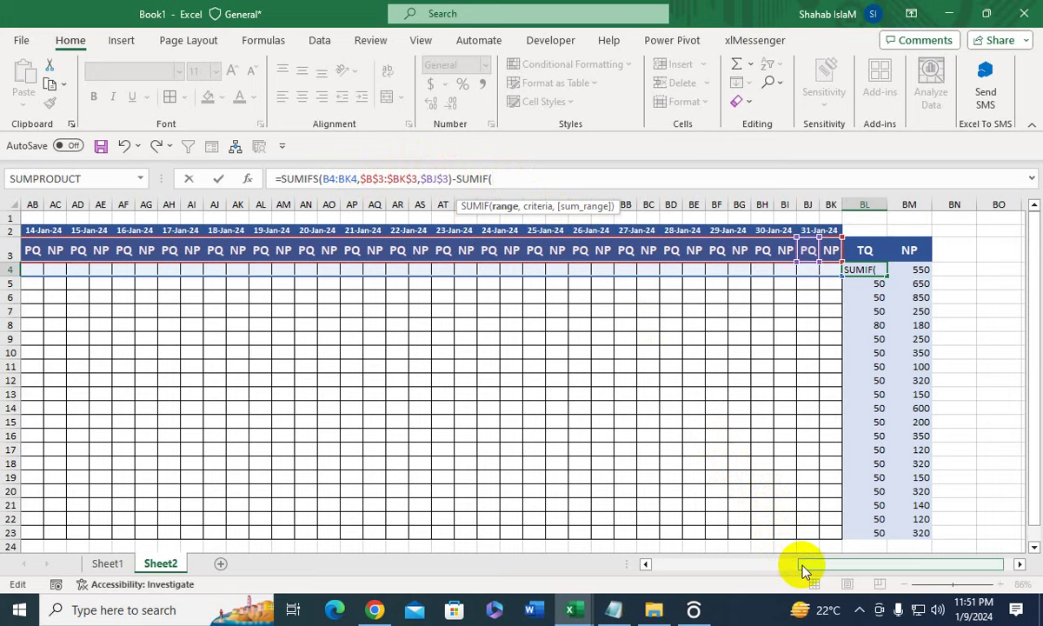
Complete the SUMIF with absolute item-name range, Sheet1!B3 criterion and Sheet1 column E, showing 150.
drag(802, 565, 654, 565)
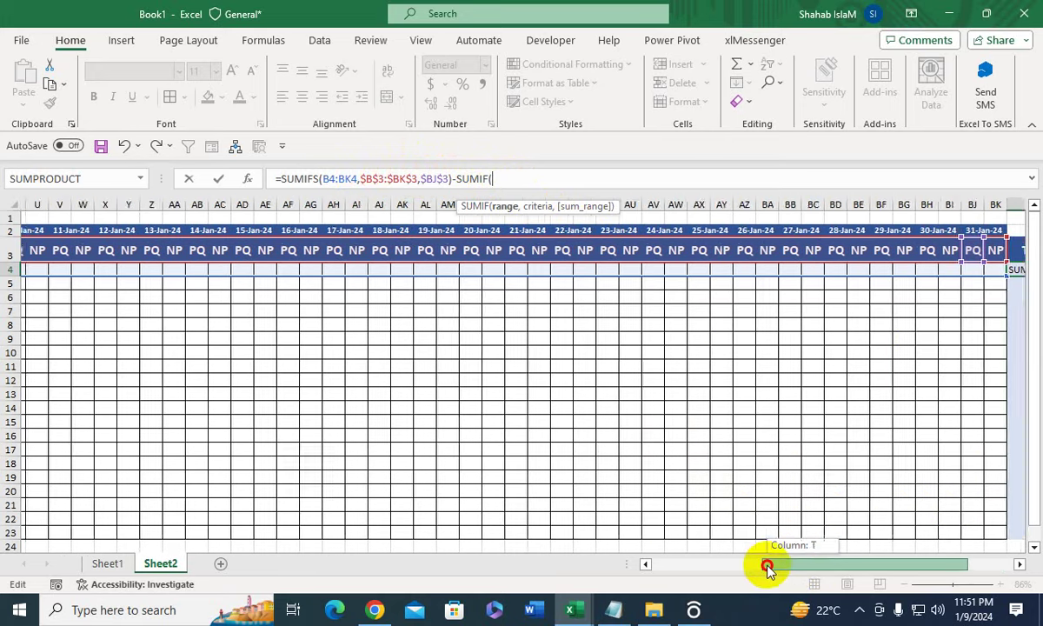
drag(42, 270, 43, 528)
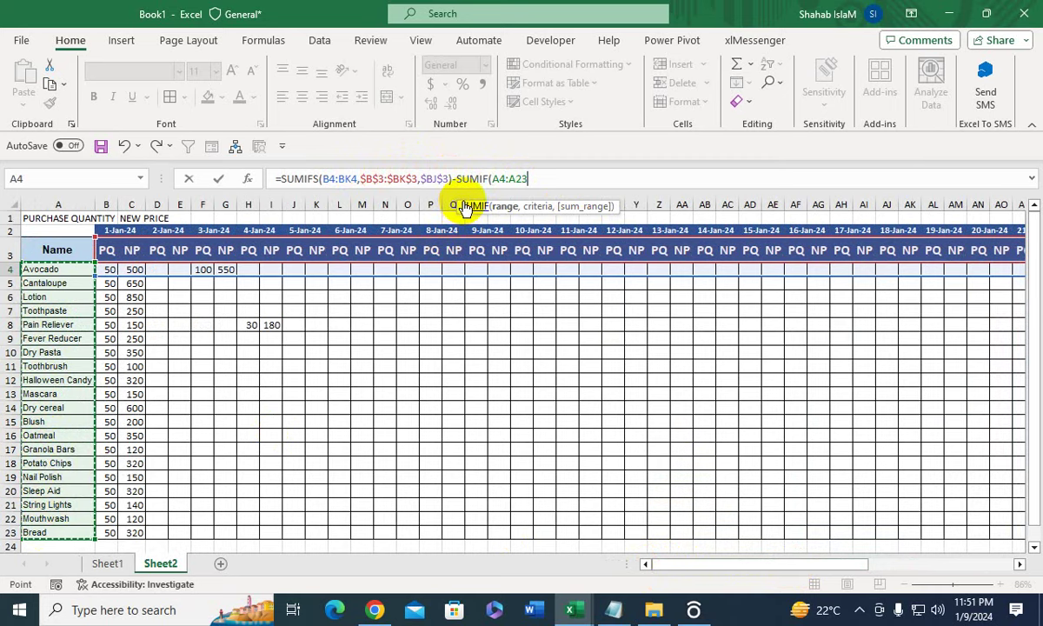
key(F4)
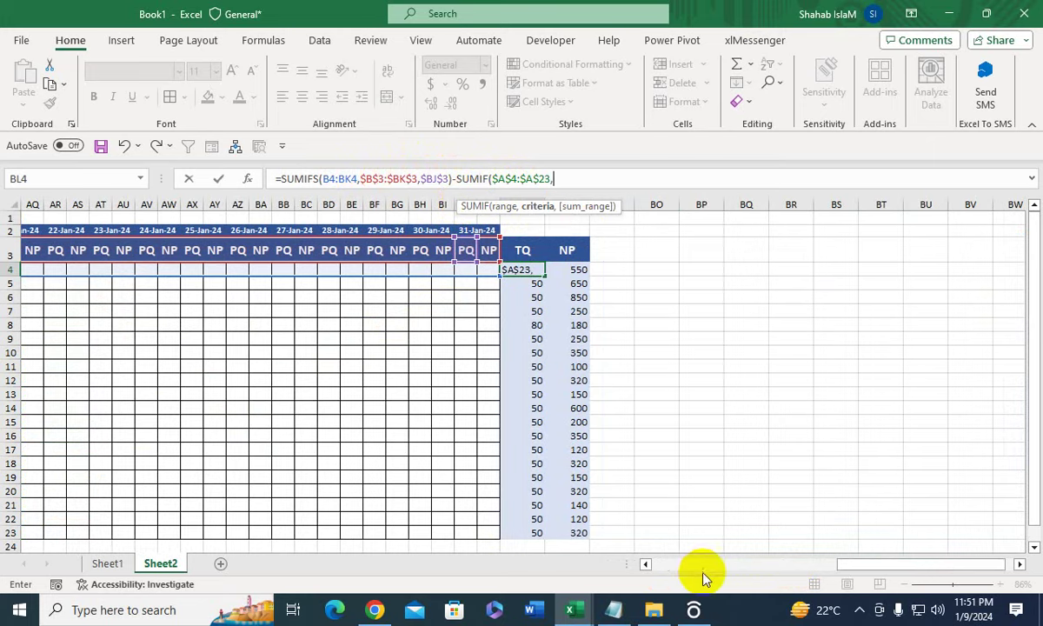
drag(857, 564, 489, 541)
click(107, 569)
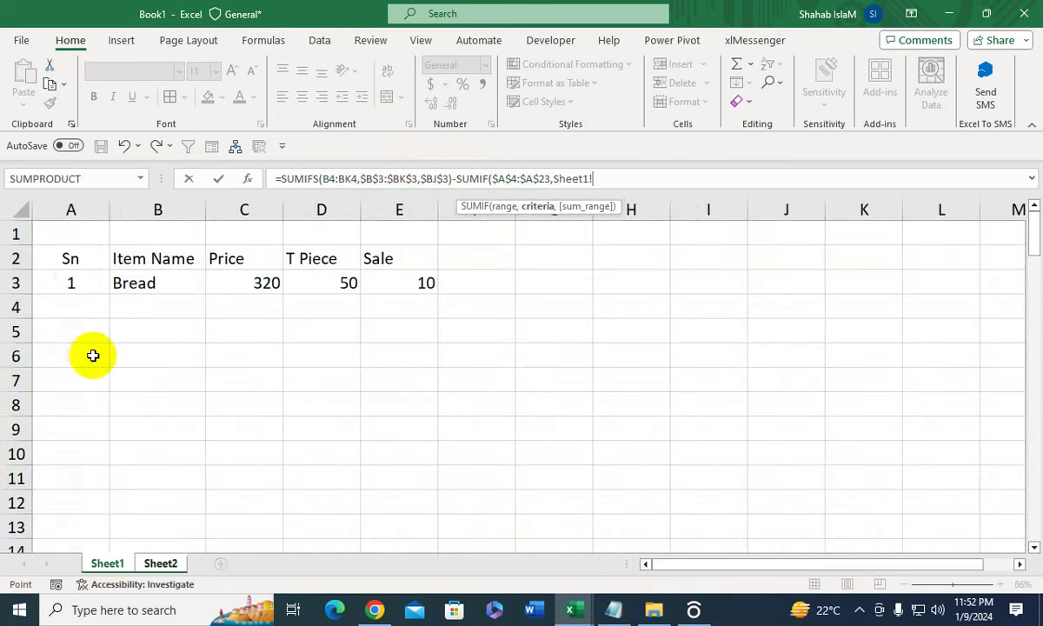
click(158, 283)
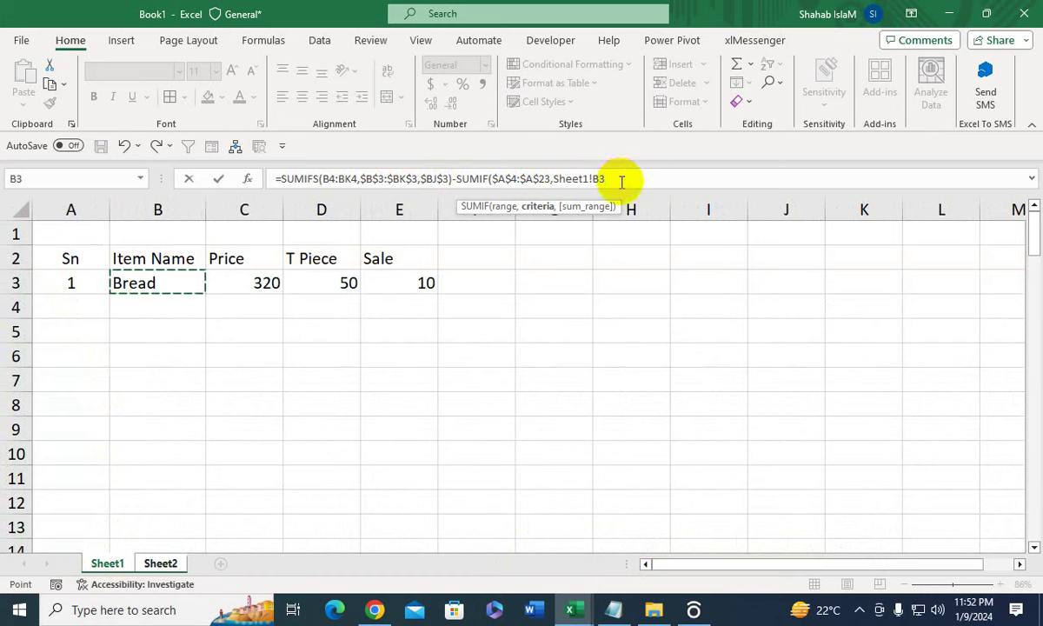
text(,)
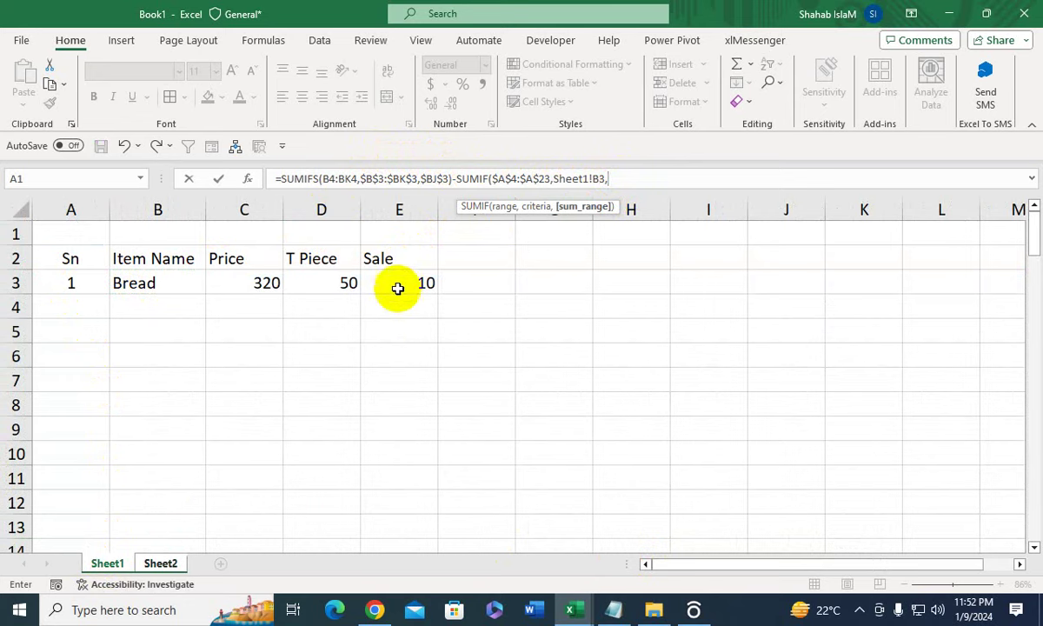
click(404, 210)
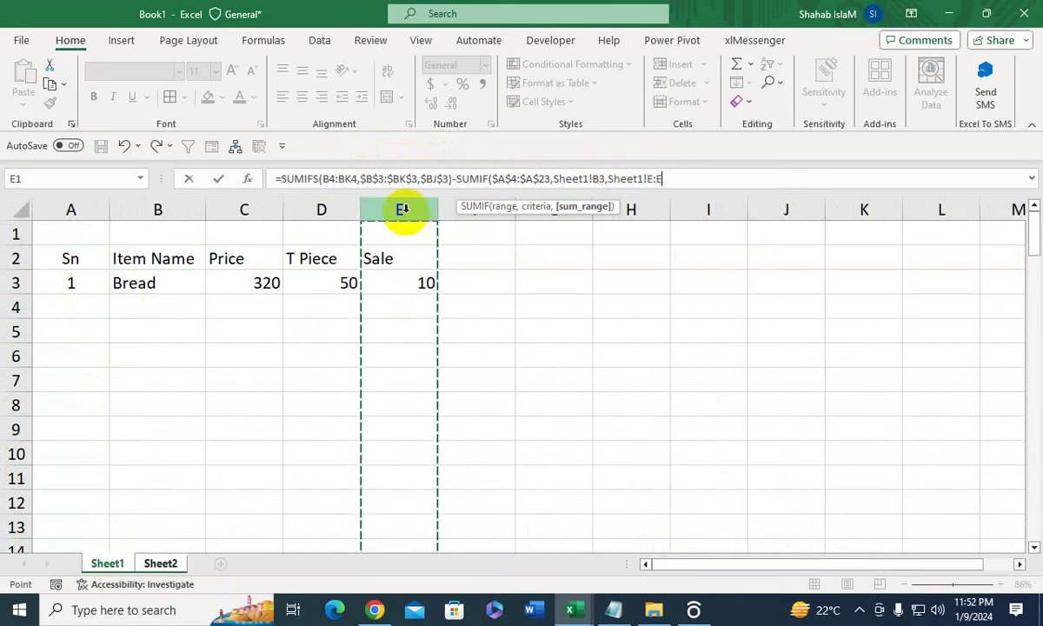
text())
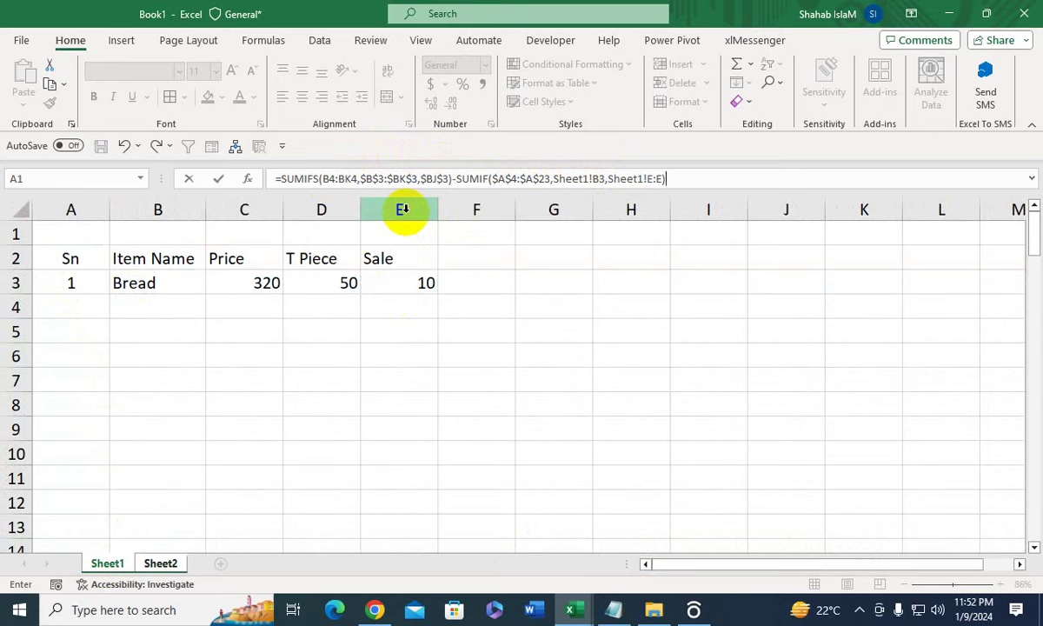
key(Return)
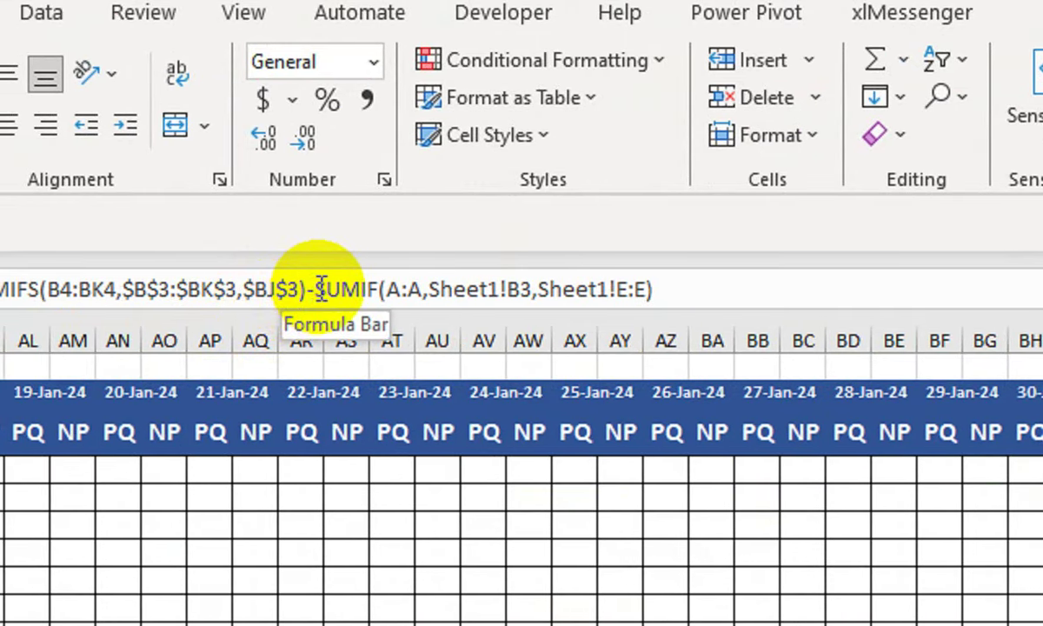
Replace BL4's old SUMIF with a new one ranging over Sheet1!B:B.
drag(317, 288, 672, 287)
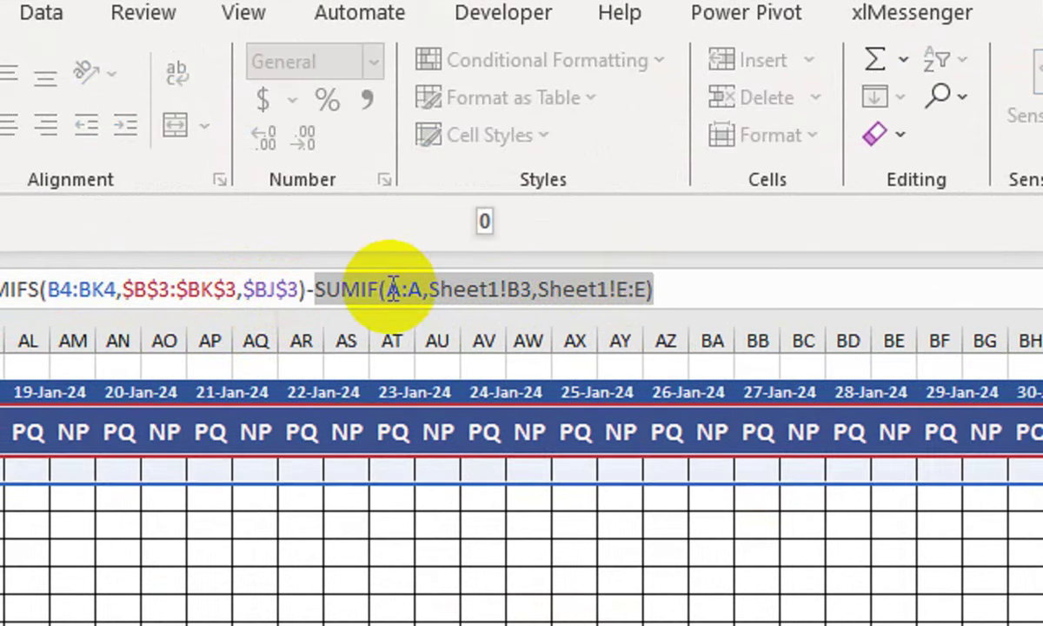
key(Delete)
text(su)
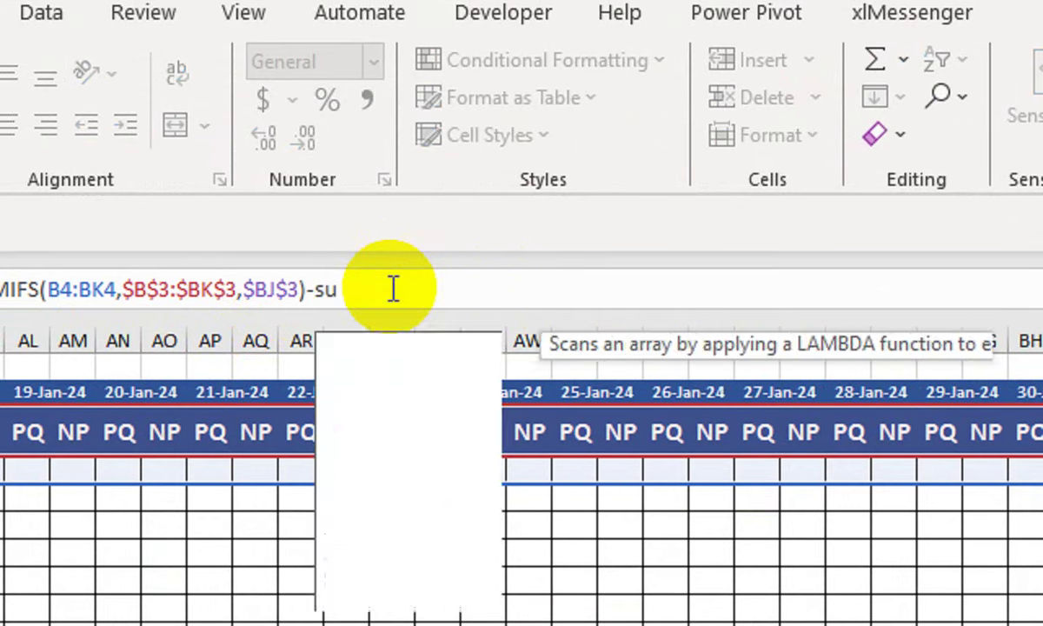
text(mif)
key(Tab)
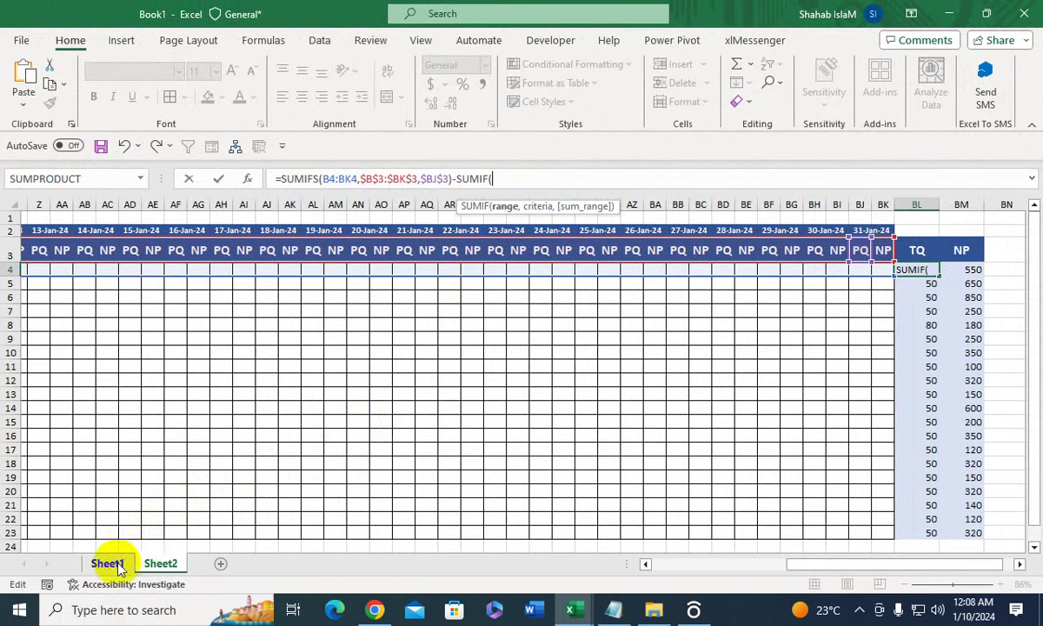
click(108, 564)
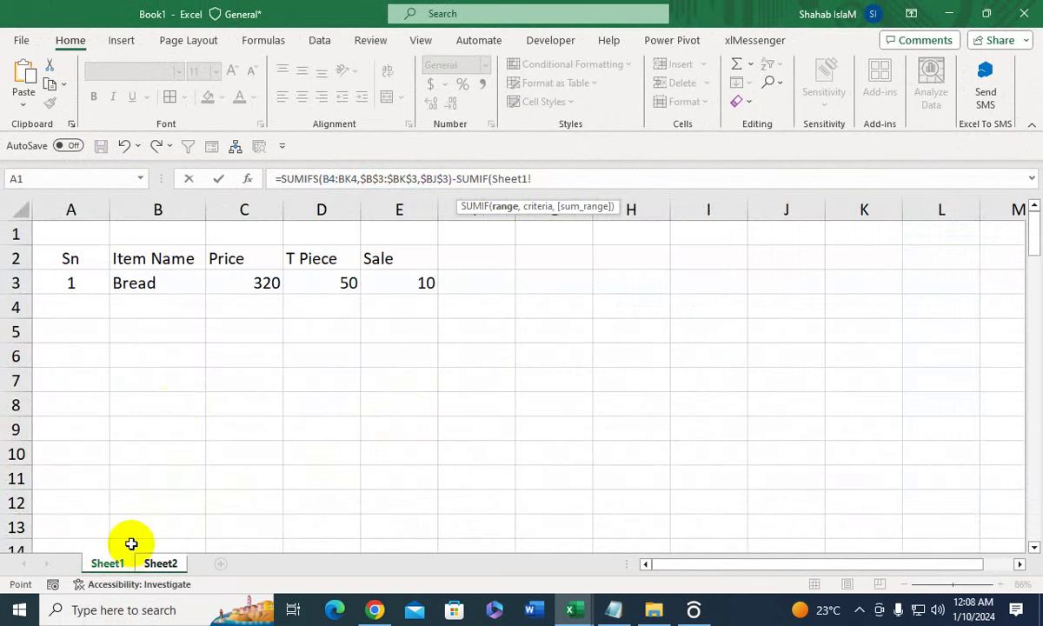
click(174, 208)
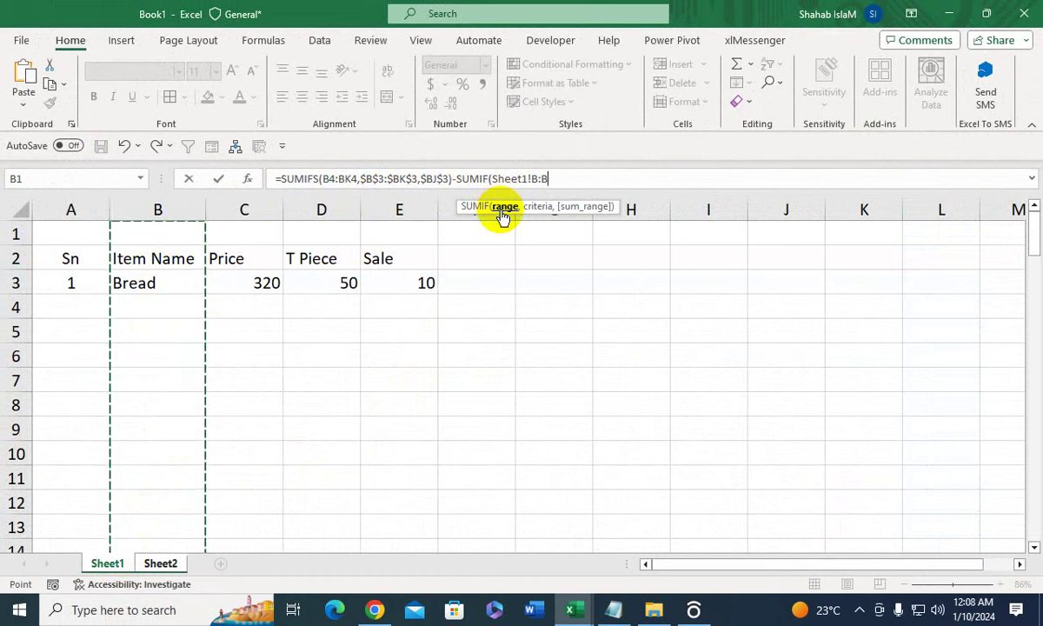
text(,)
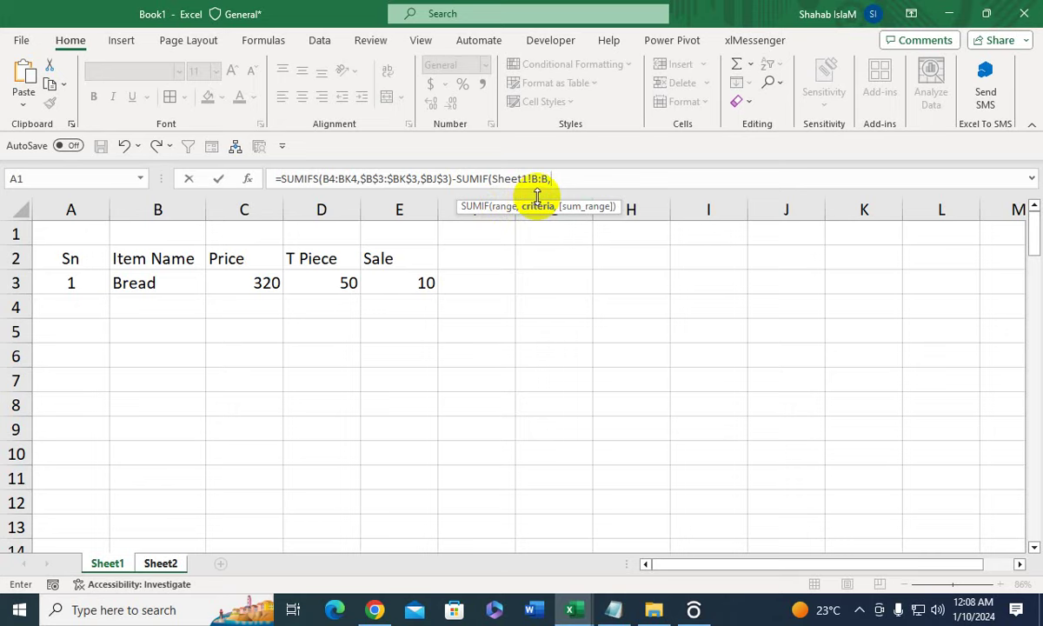
Use Sheet2!A4 as criterion and Sheet1!E:E as sum range, keeping TQ at 150.
click(161, 564)
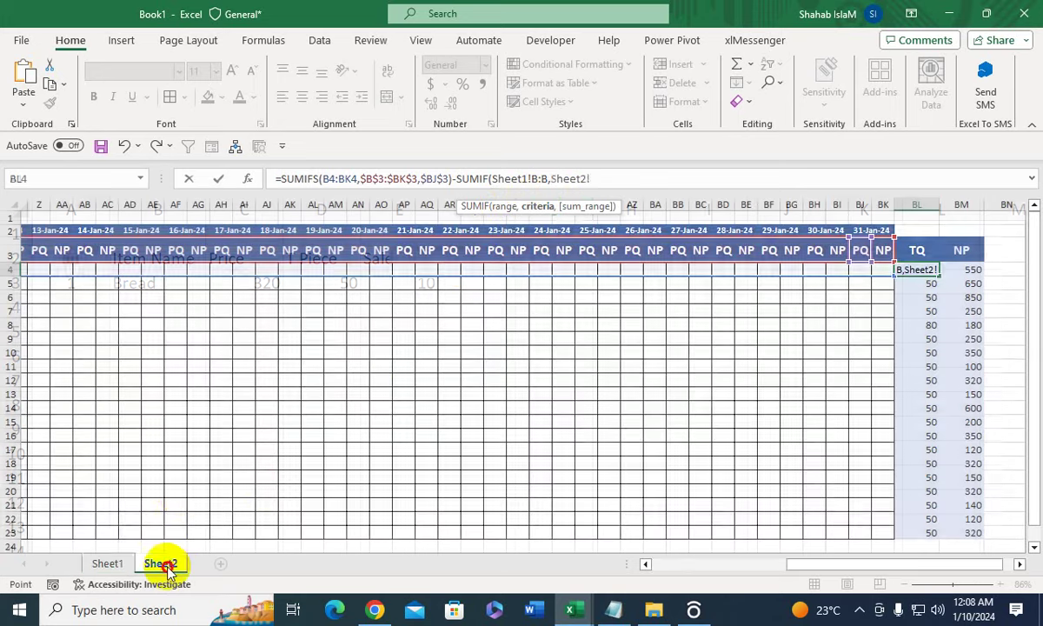
drag(834, 563, 717, 563)
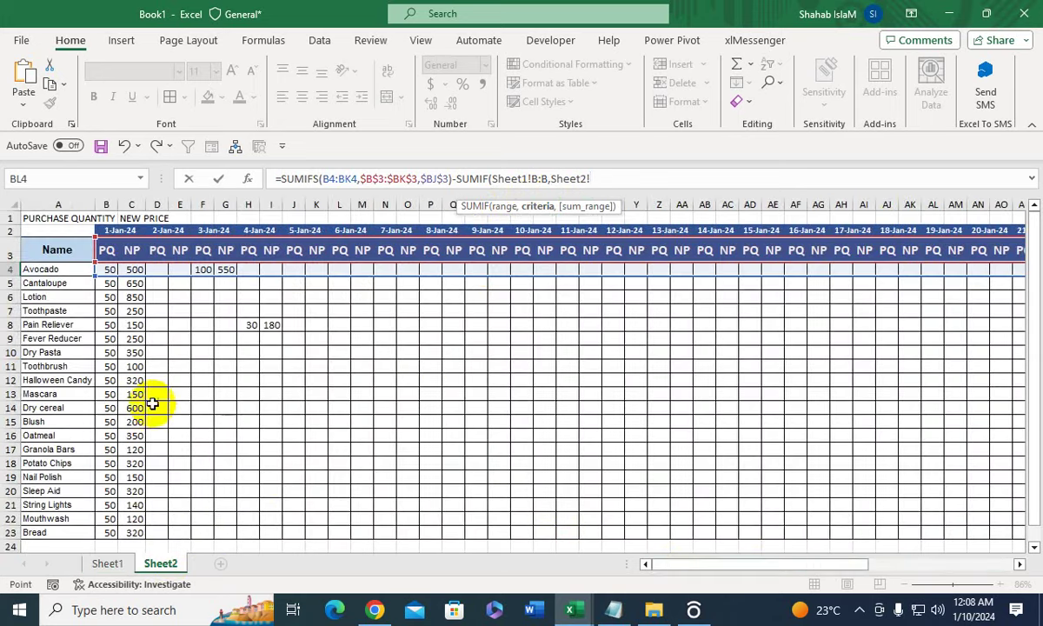
click(46, 273)
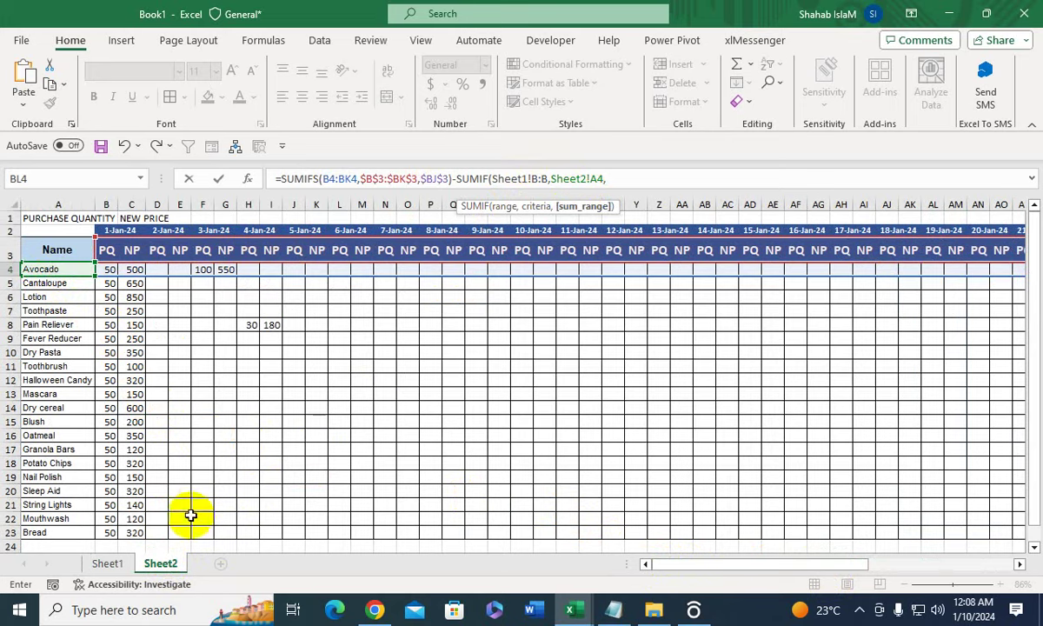
click(109, 563)
click(399, 211)
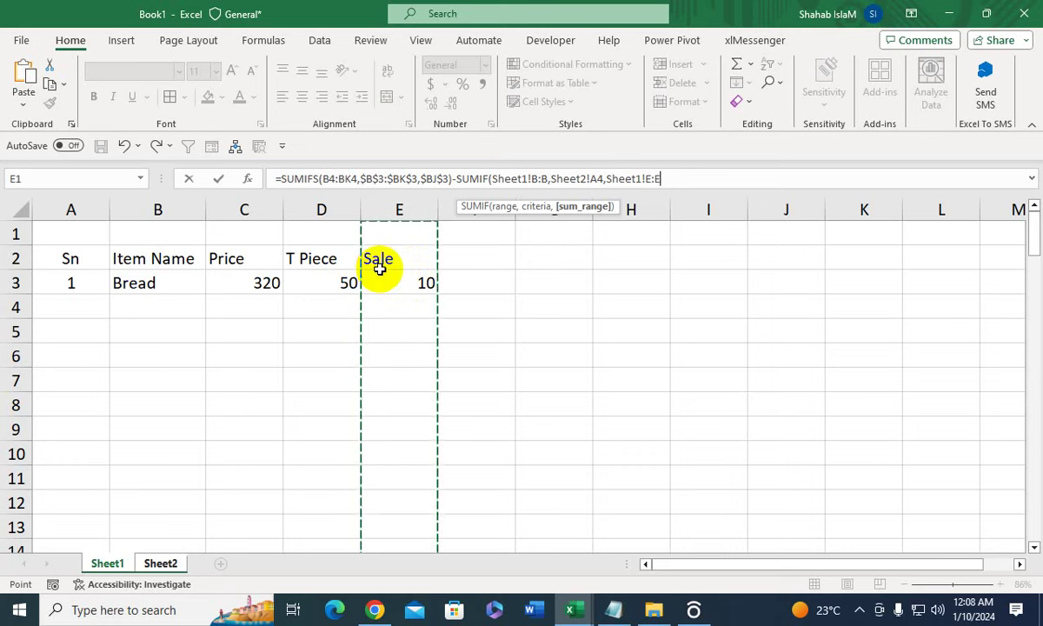
text())
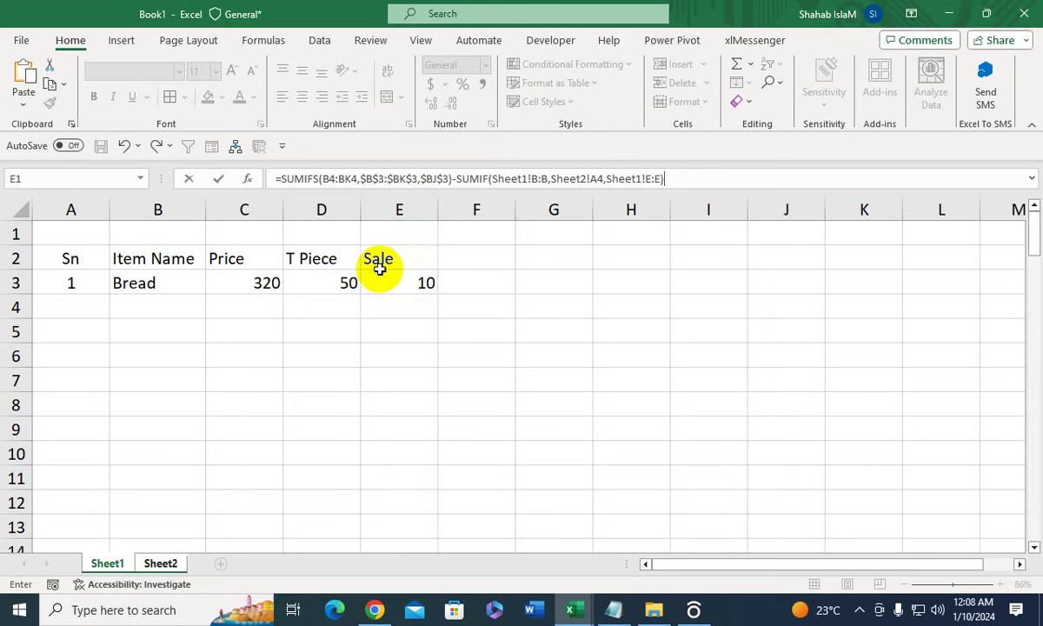
key(Return)
Copy BL4's TQ formula down to BL23, dropping Bread's total to 40.
drag(967, 352, 1033, 353)
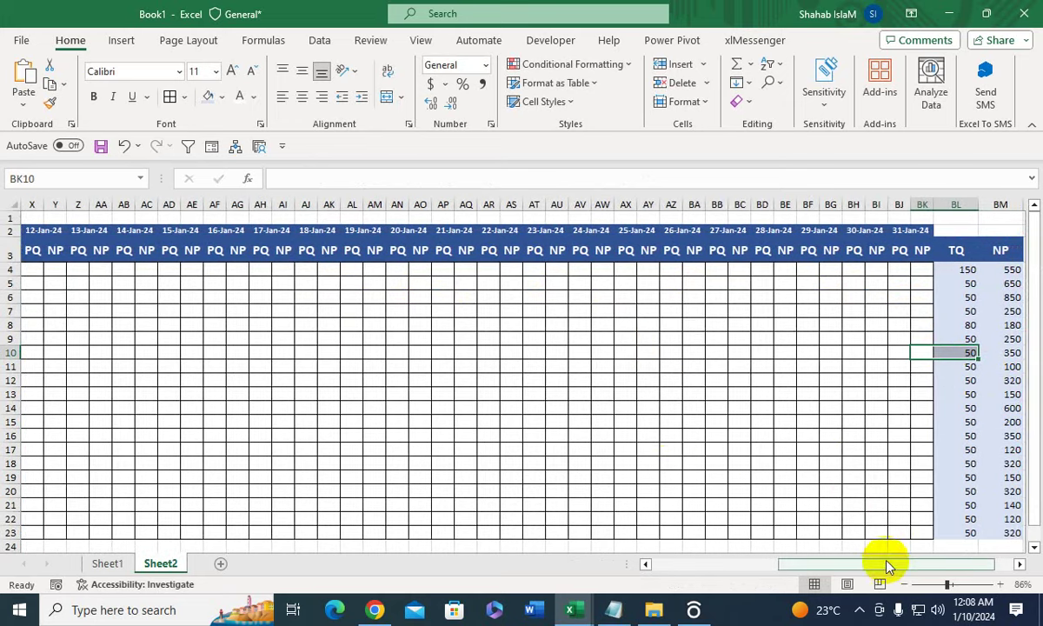
drag(888, 566, 612, 574)
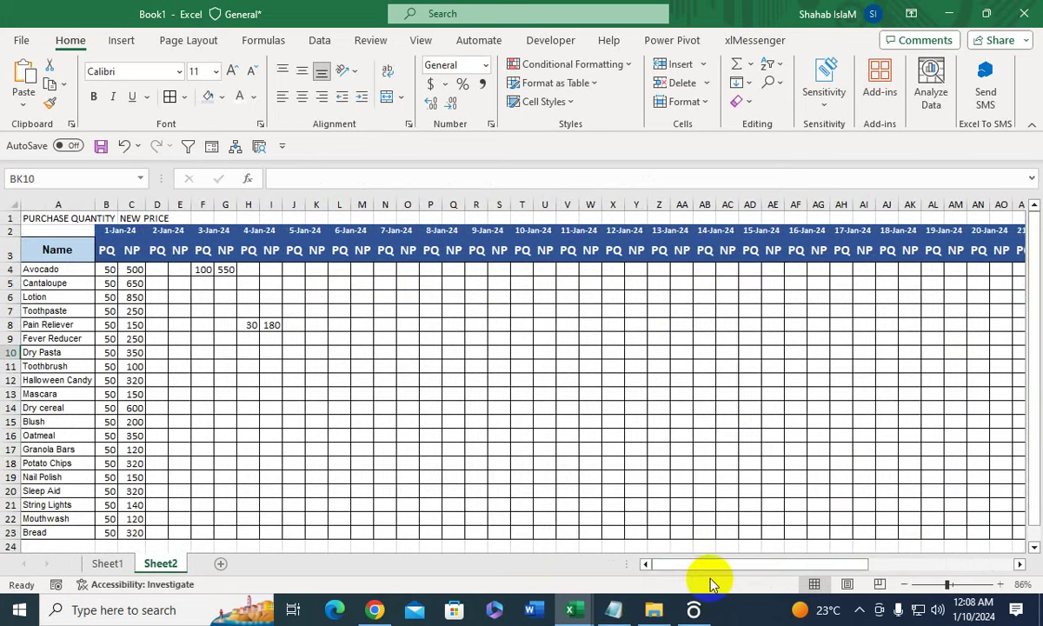
drag(711, 565, 845, 529)
click(883, 270)
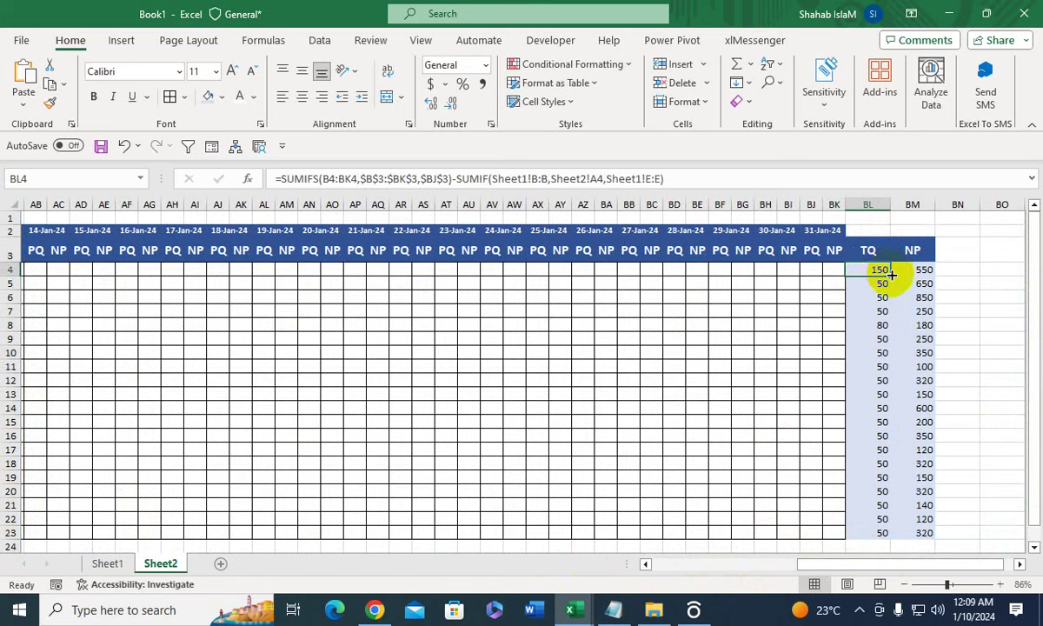
drag(891, 275, 884, 541)
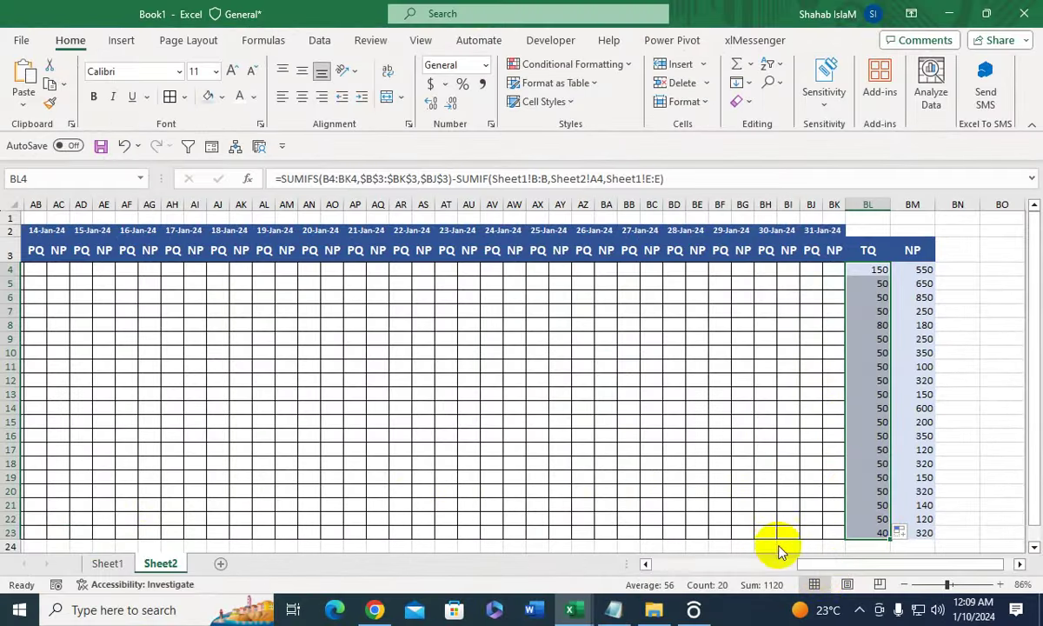
drag(805, 569, 657, 565)
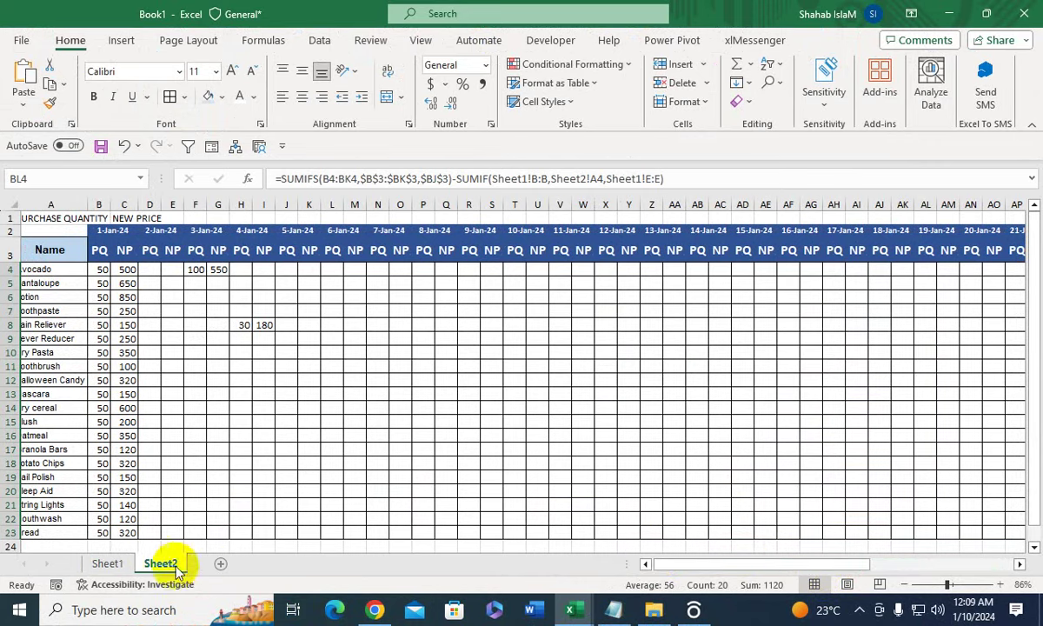
click(103, 563)
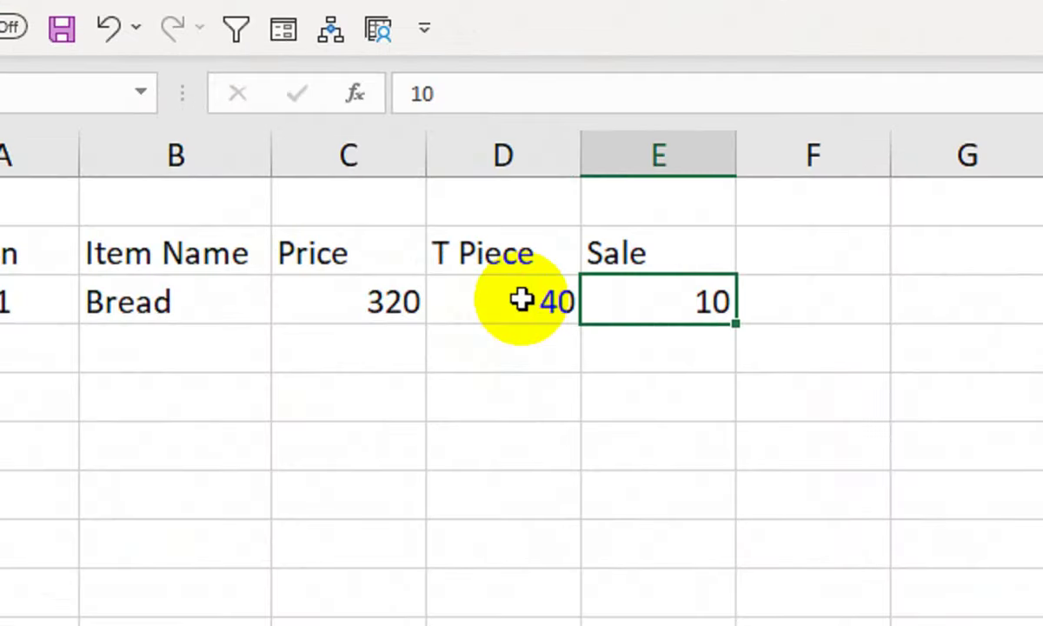
Record a sale of 15 for Bread and choose Avocado as the second item.
text(15)
key(Return)
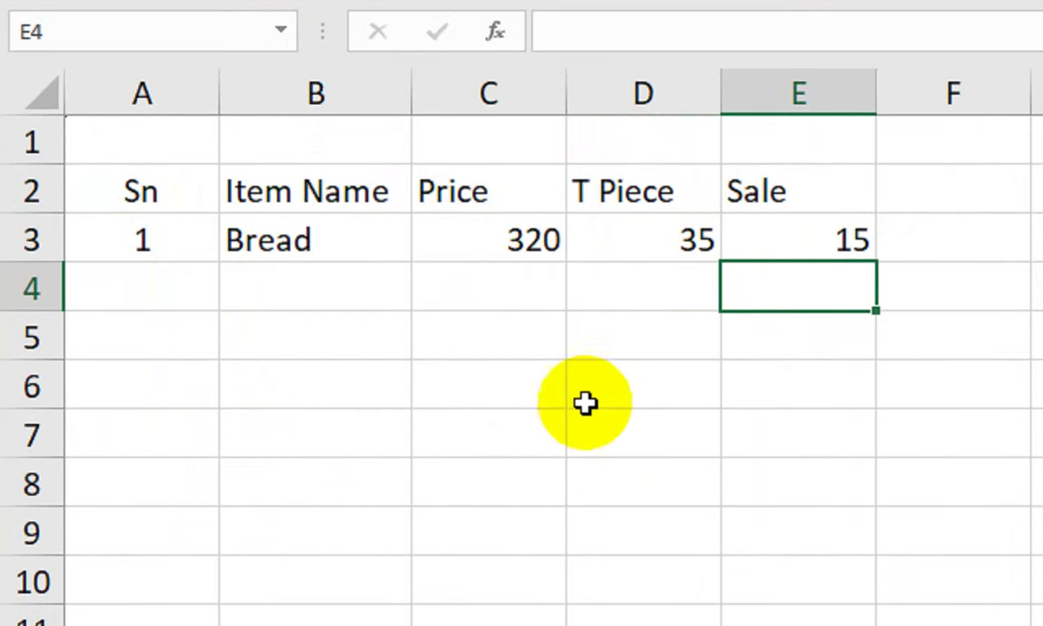
click(345, 252)
click(391, 287)
click(424, 294)
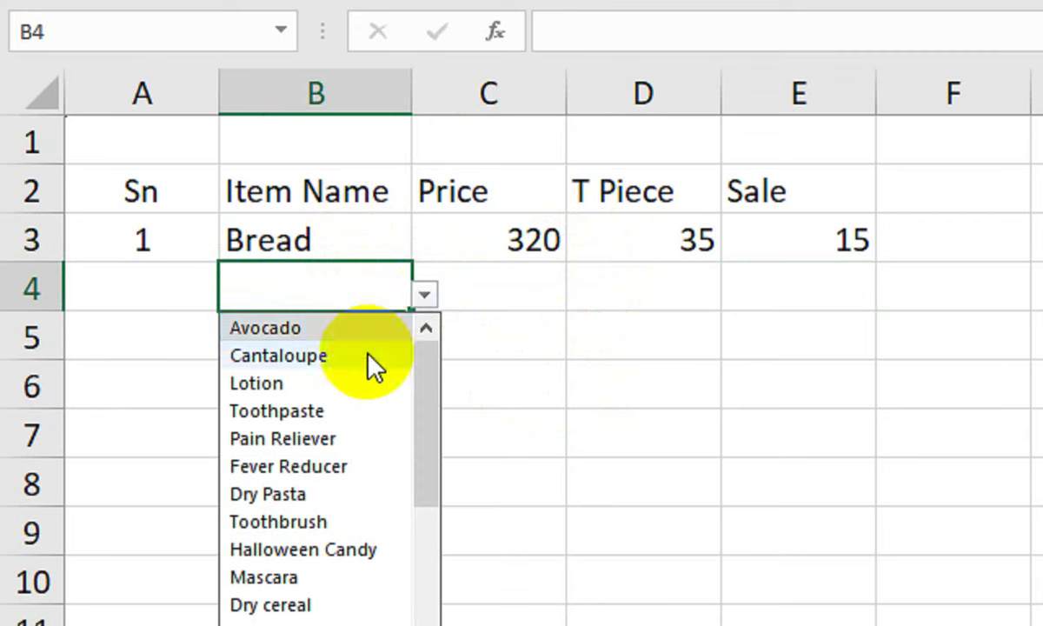
click(372, 337)
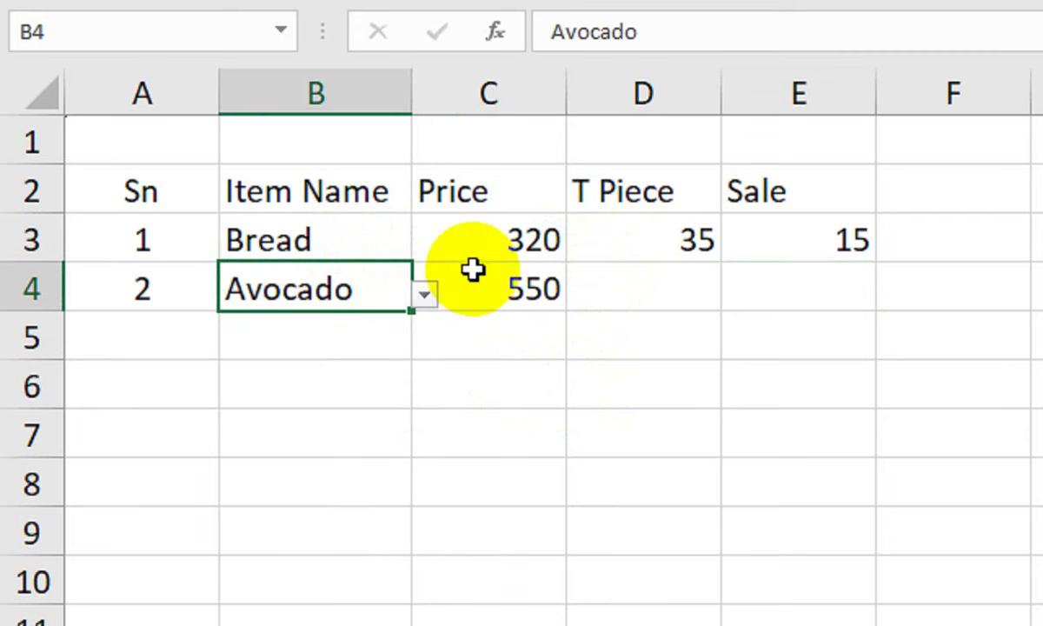
Copy the T Piece formula down the column and record Avocado's sale of 20.
click(599, 231)
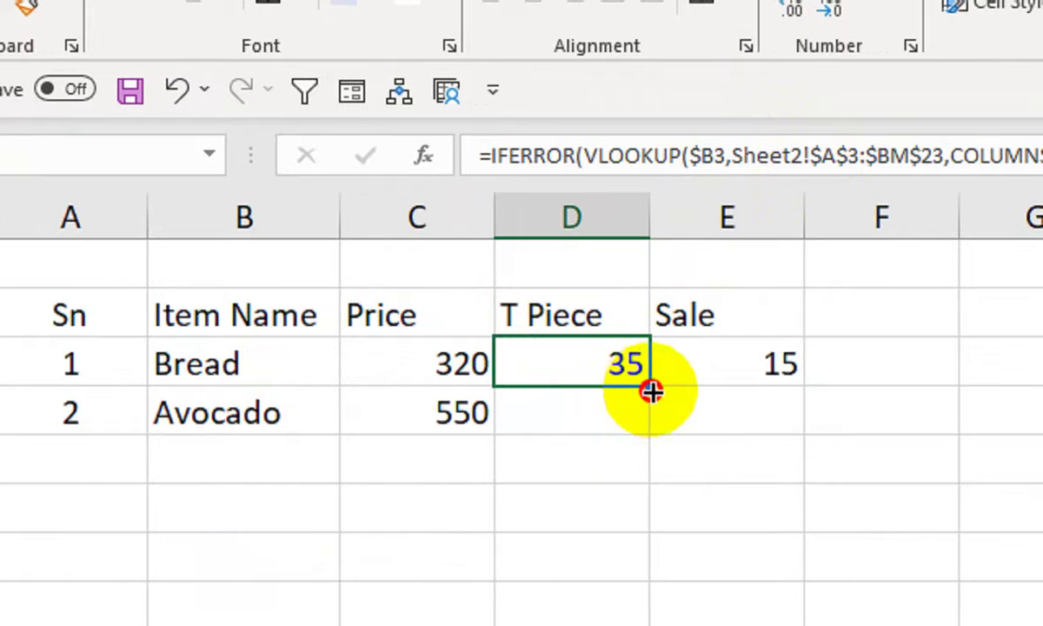
drag(652, 392, 651, 625)
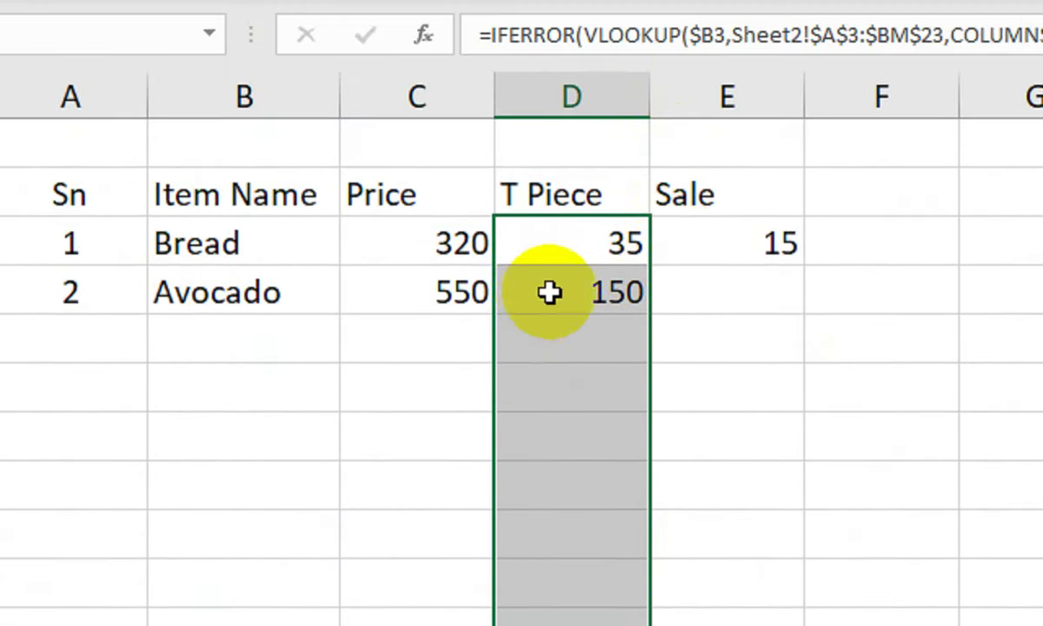
click(549, 294)
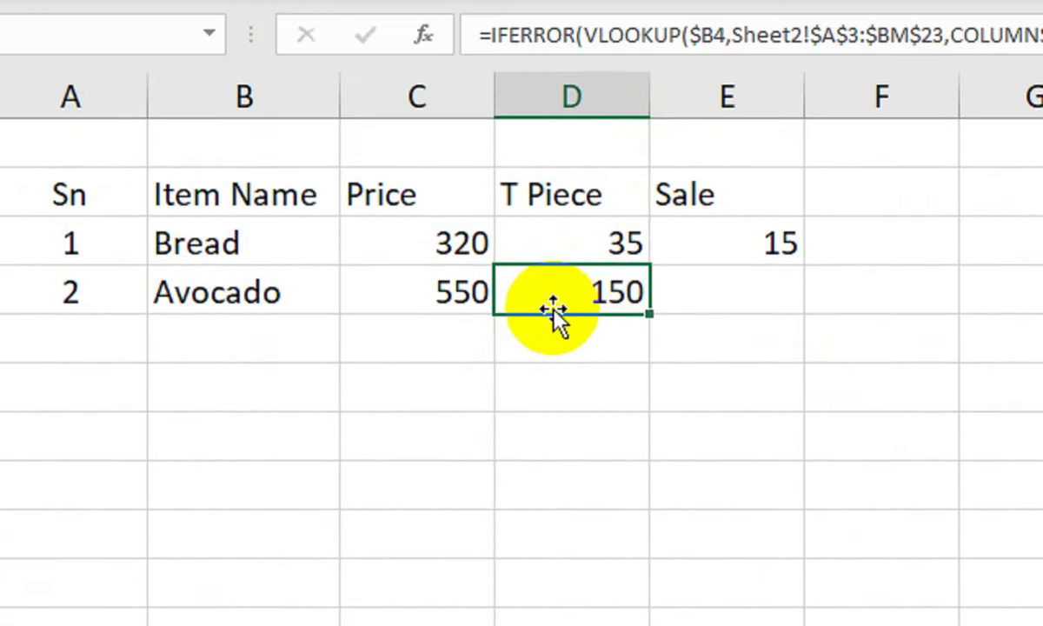
click(710, 288)
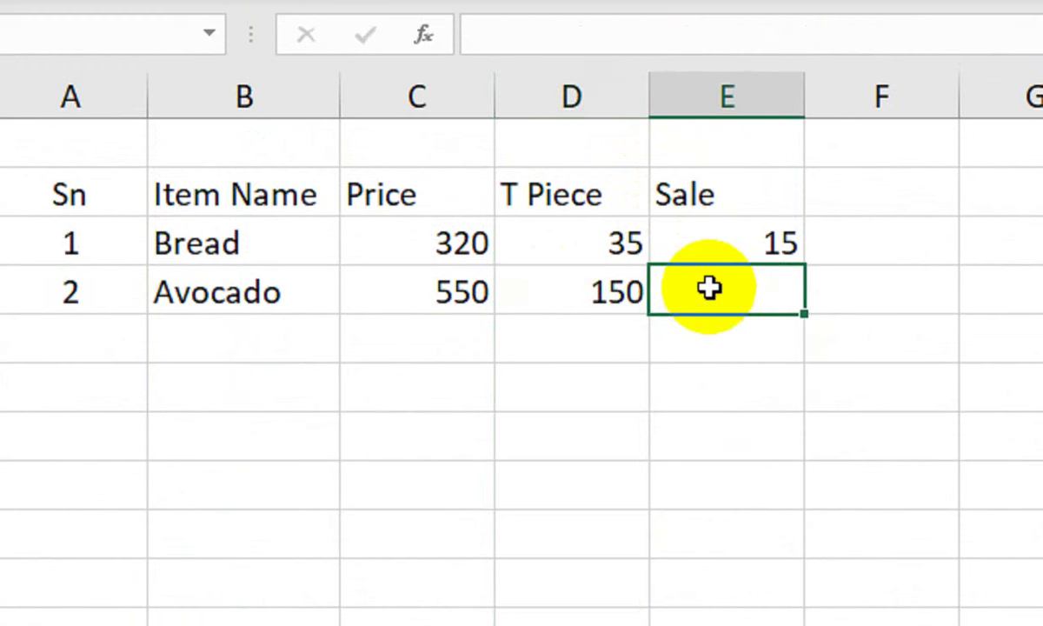
text(20)
key(Return)
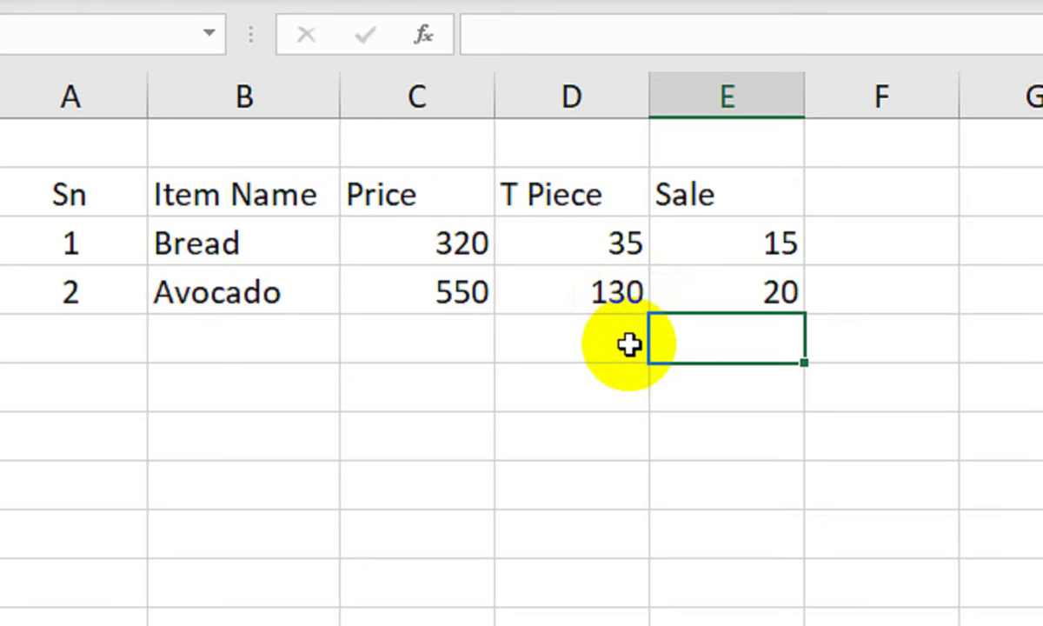
Choose Bread as the third item and record its sale of 10.
click(120, 342)
click(389, 344)
click(423, 344)
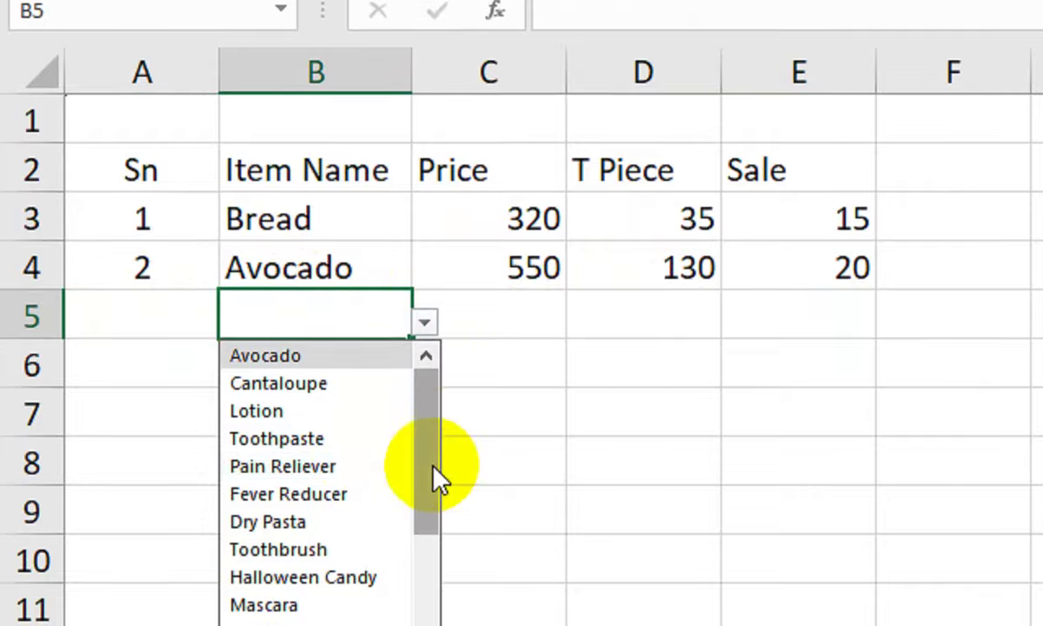
drag(437, 477, 439, 585)
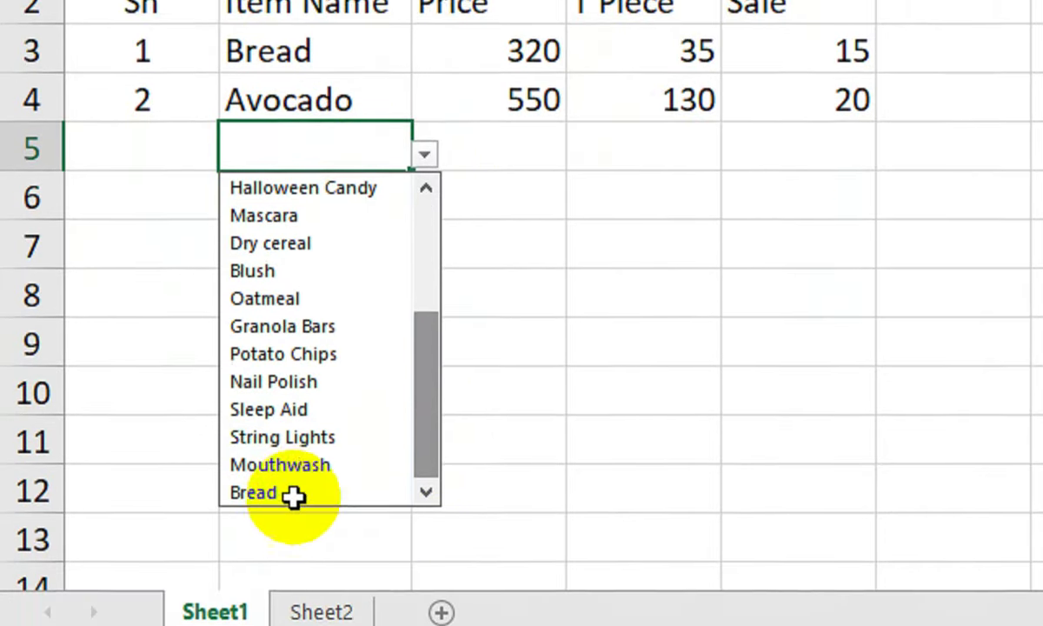
click(296, 458)
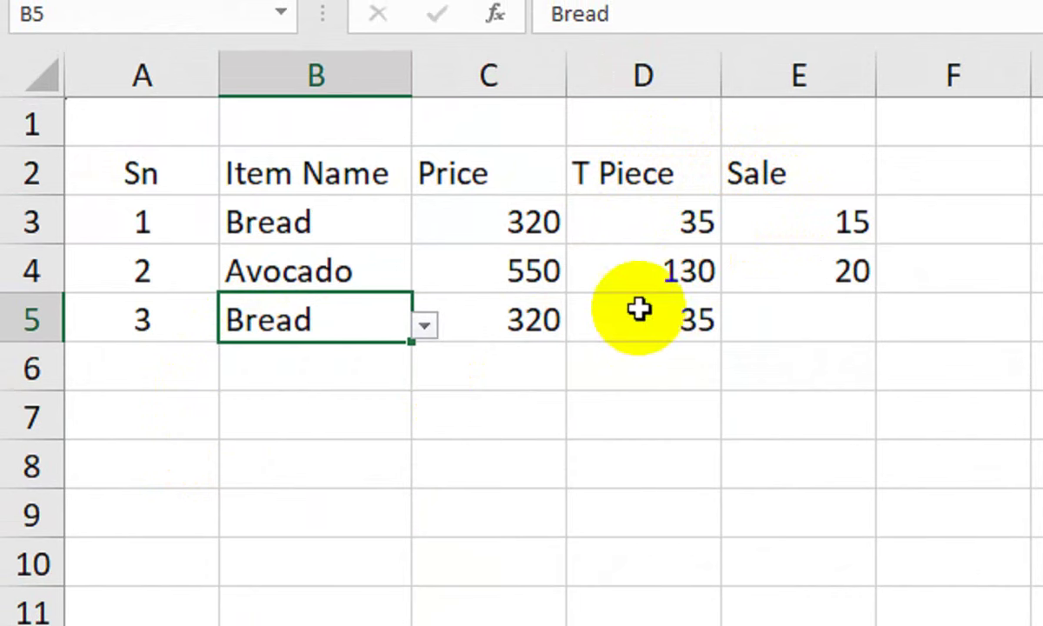
click(782, 335)
text(10)
key(Return)
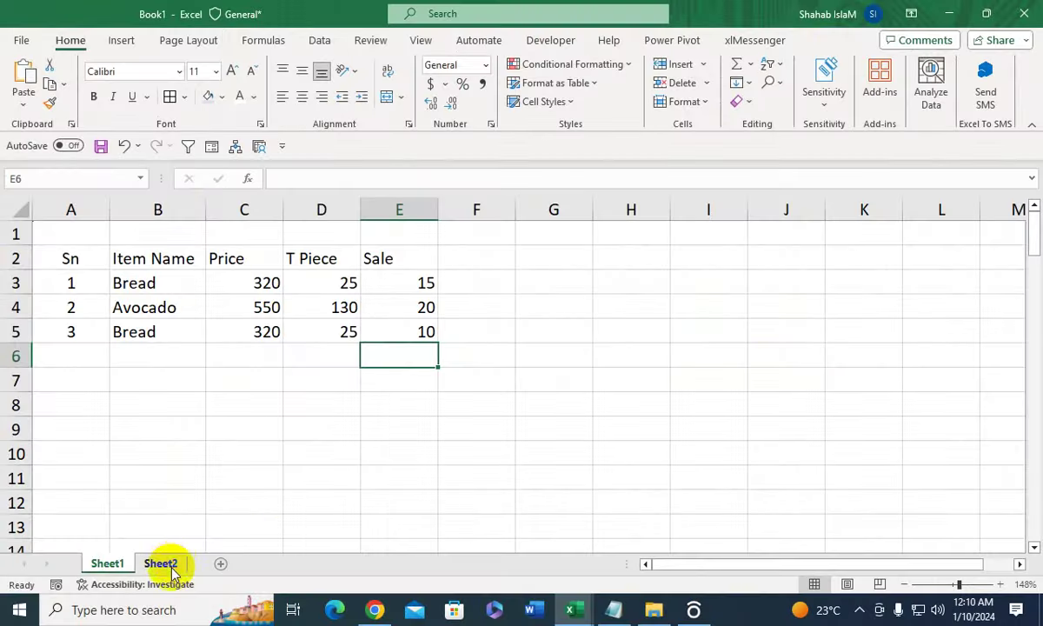
click(161, 563)
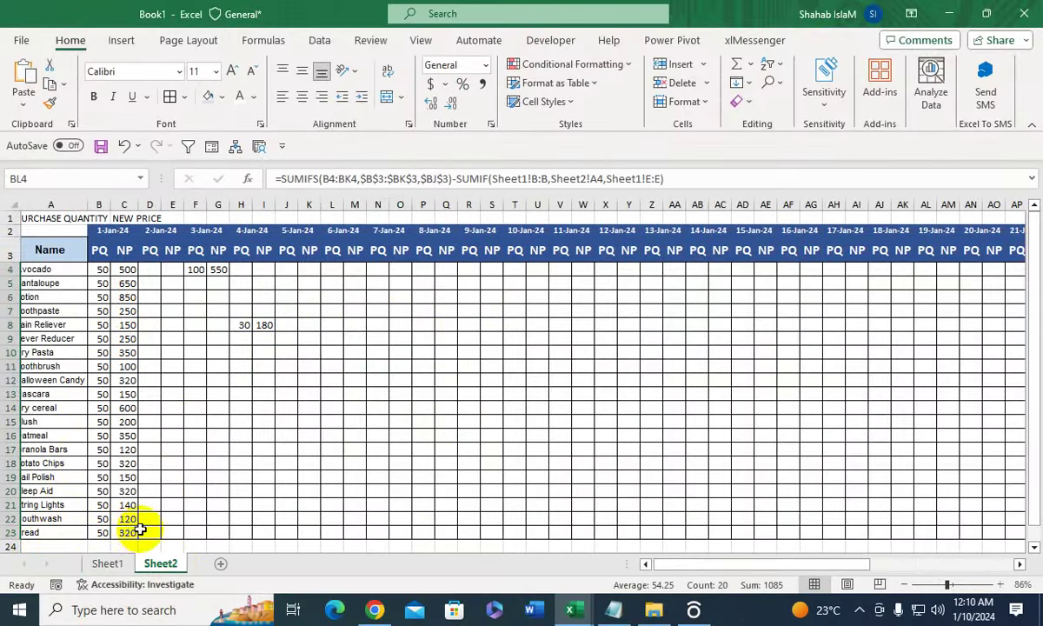
Select the TQ totals BL4:BL23 and start a Less Than highlight rule.
drag(761, 563, 909, 539)
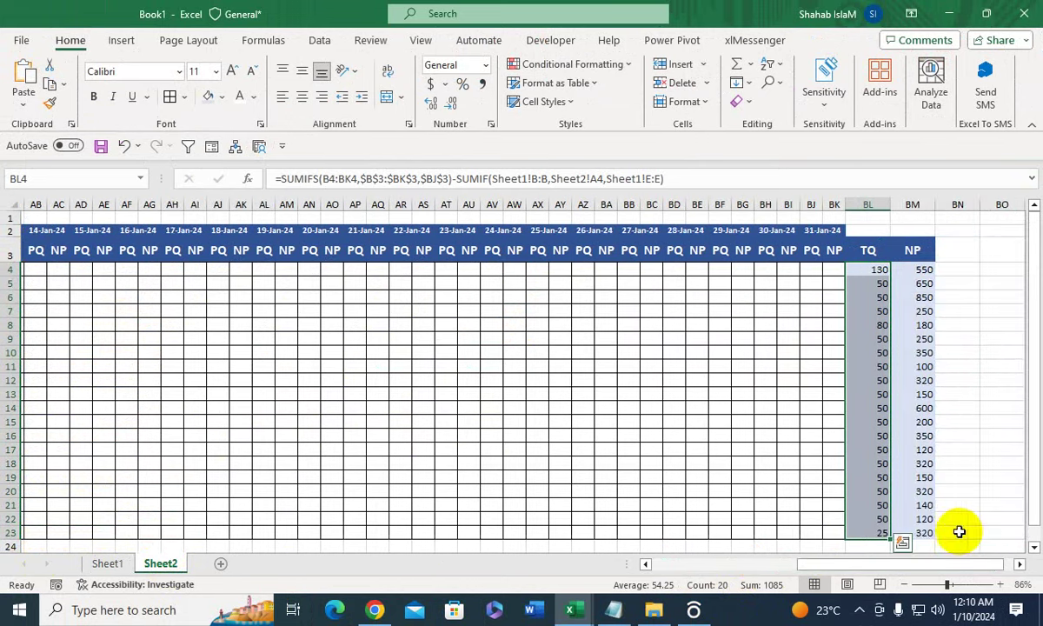
drag(877, 272, 861, 531)
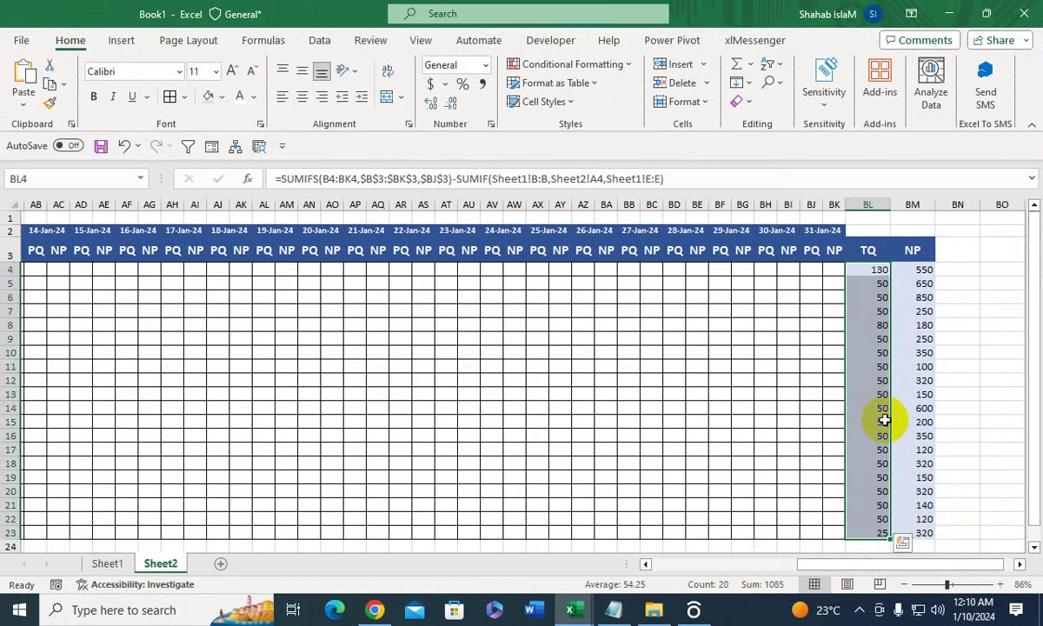
click(530, 64)
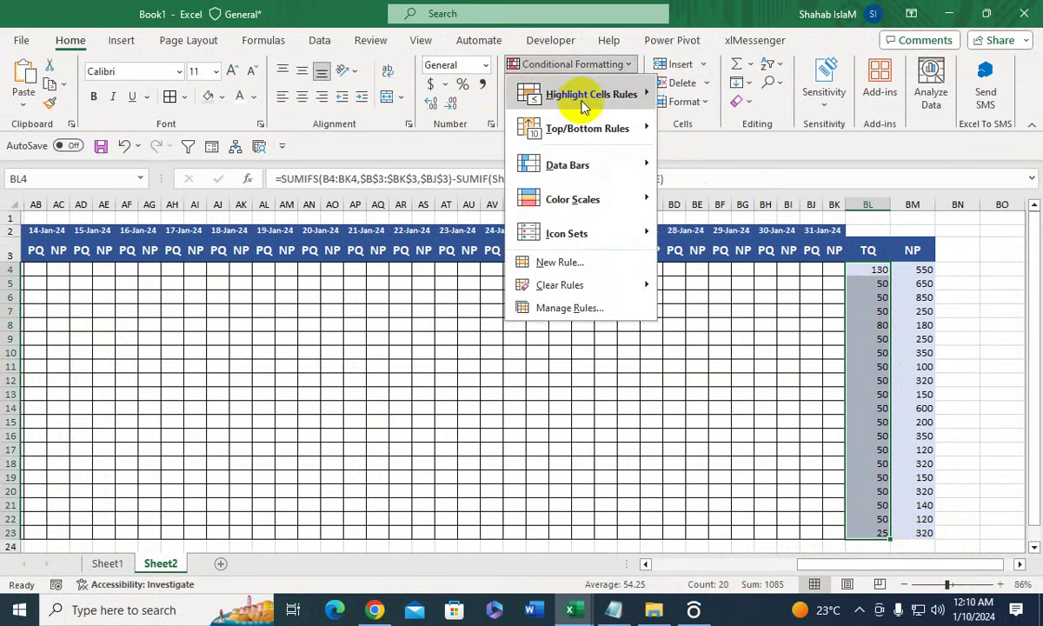
mouse_move(580, 100)
click(702, 200)
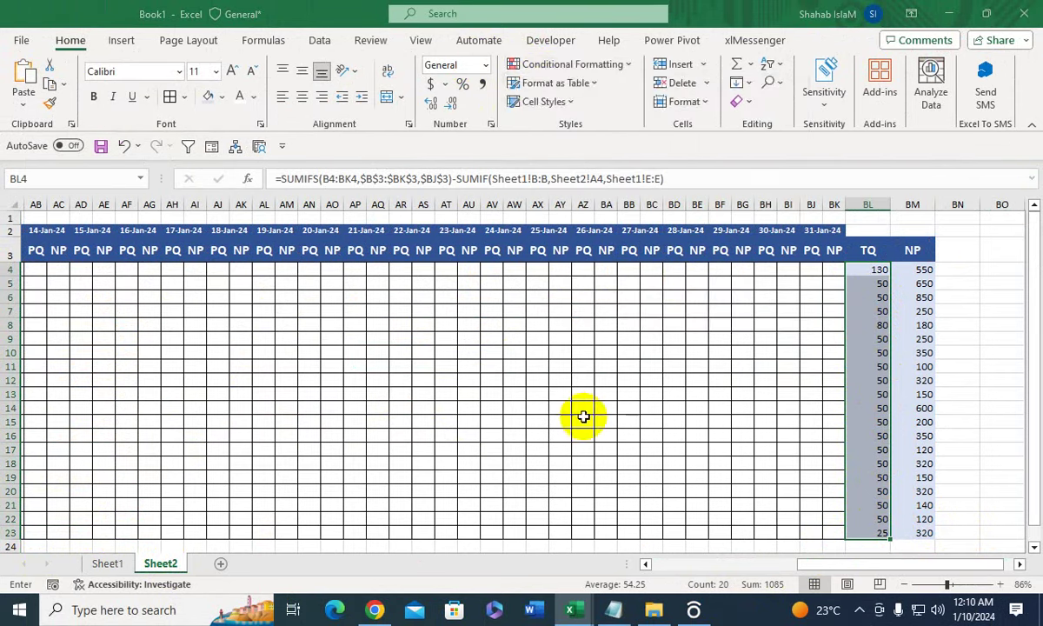
click(503, 345)
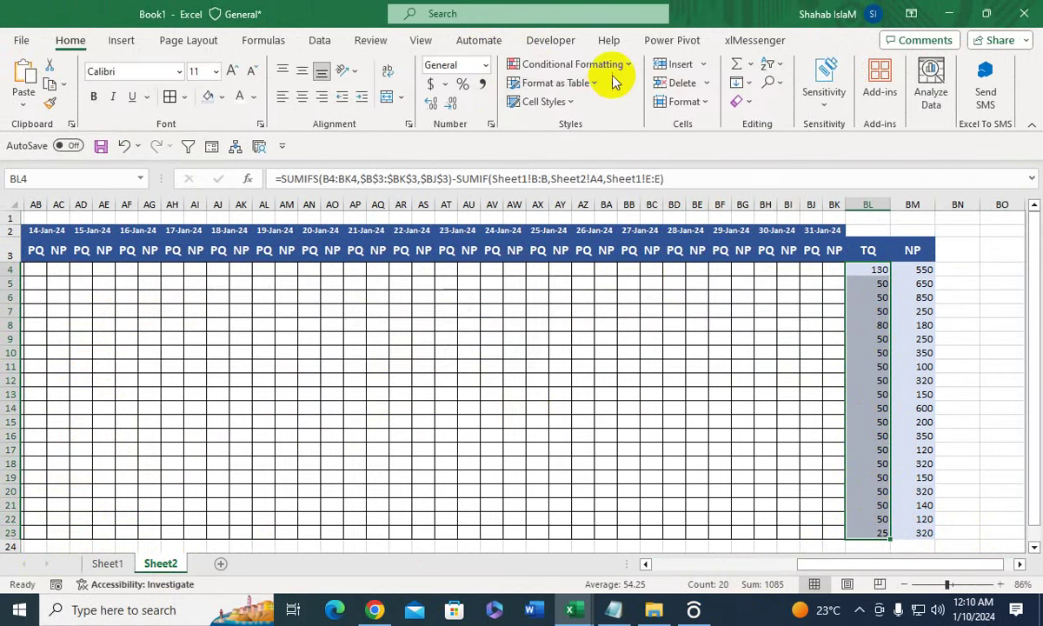
click(608, 65)
mouse_move(643, 94)
click(687, 131)
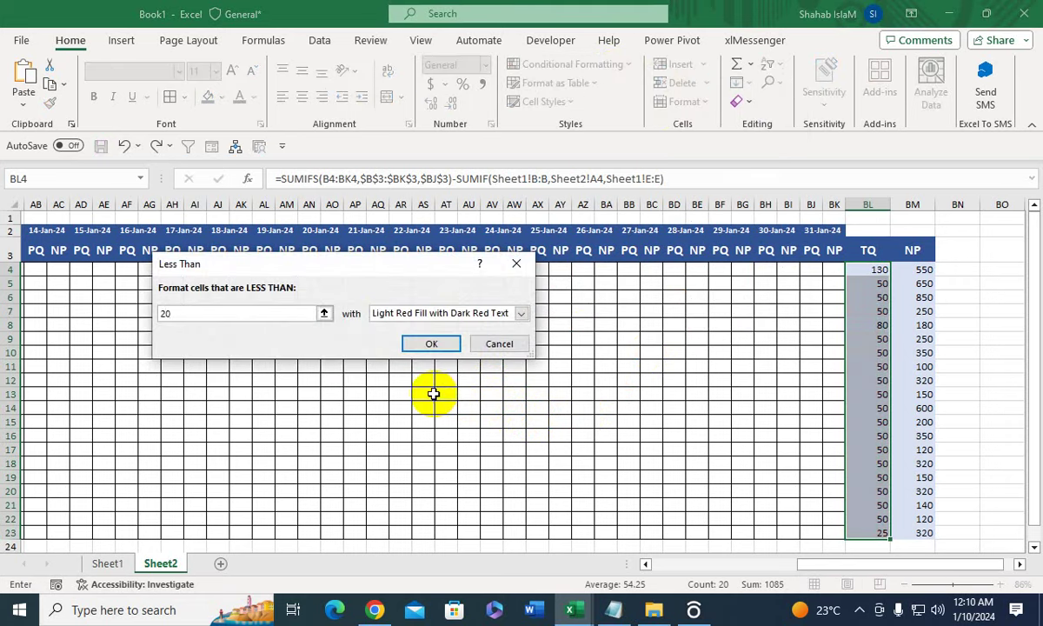
Highlight totals below 20 with a custom red fill and bold white font.
click(465, 313)
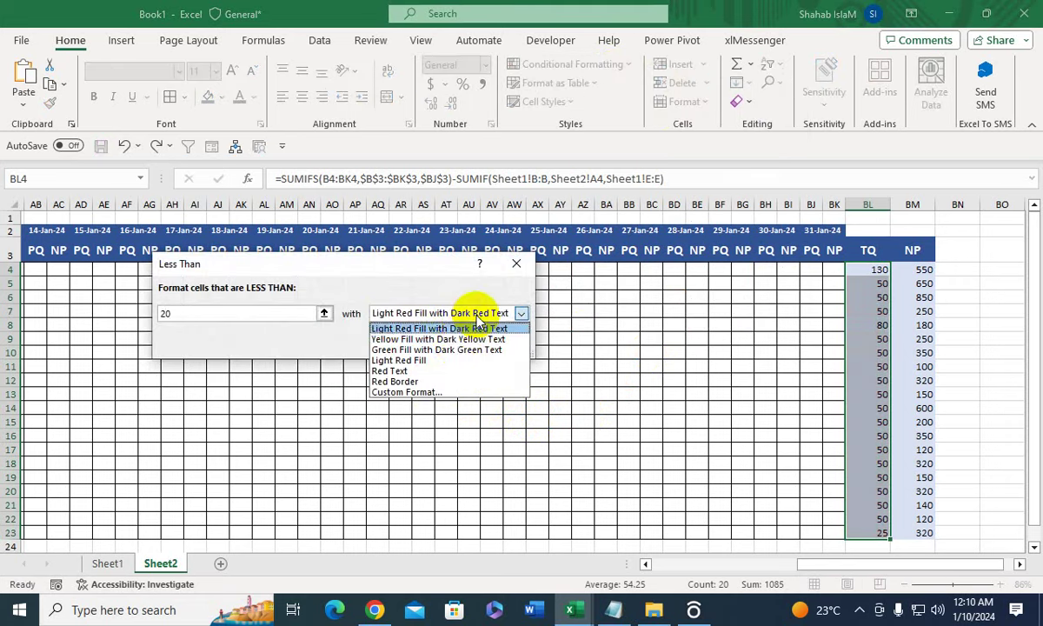
click(426, 393)
click(294, 108)
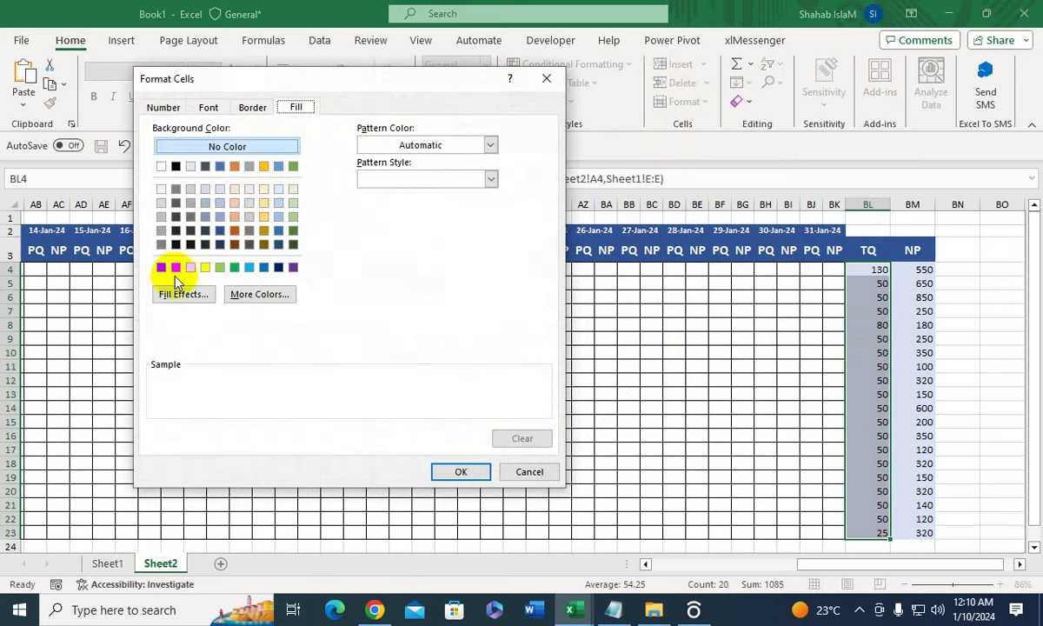
click(161, 268)
click(208, 107)
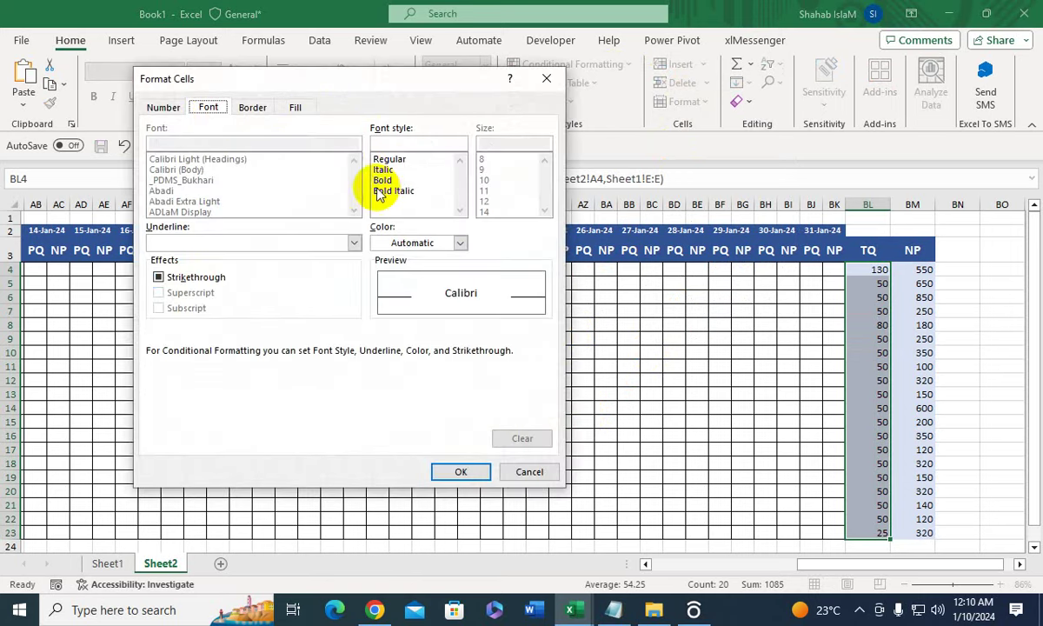
click(382, 180)
click(460, 242)
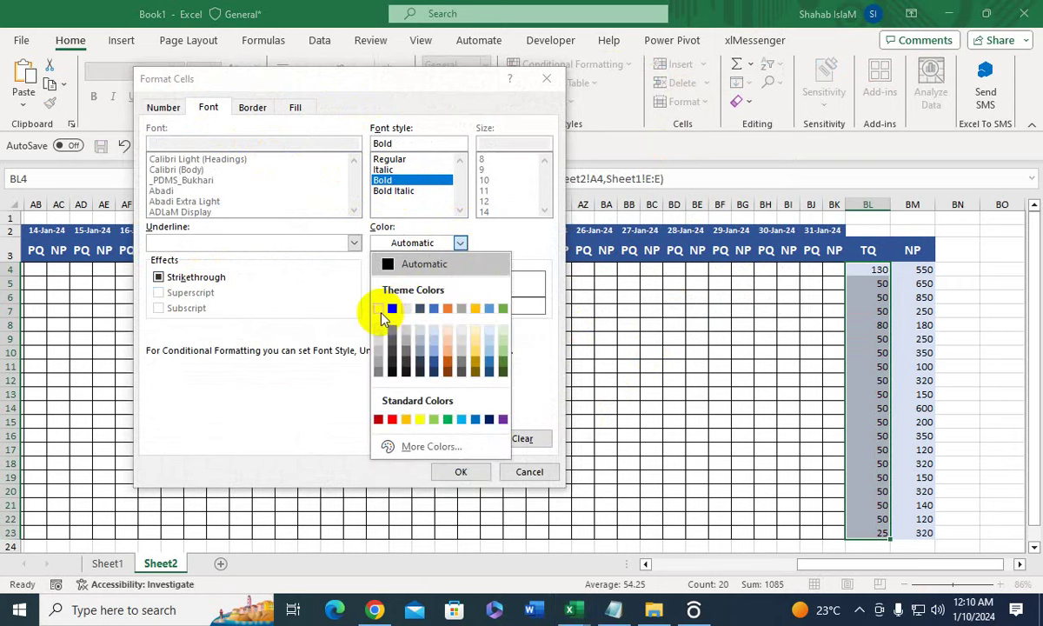
click(379, 311)
click(460, 472)
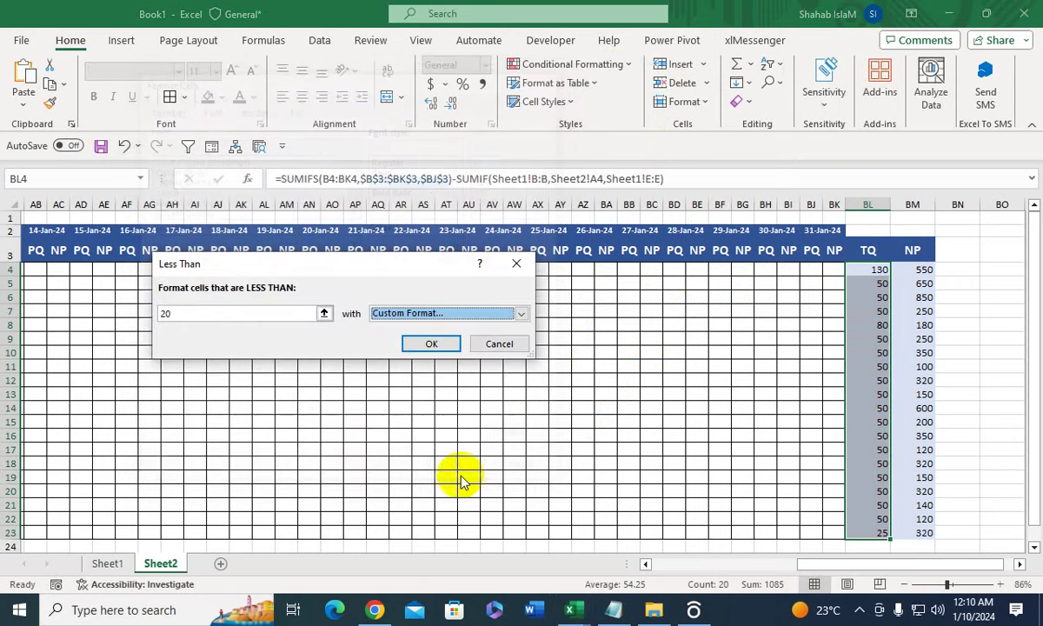
click(432, 344)
Change the third Bread sale in E5 to 20 and check Sheet2's stock.
click(108, 563)
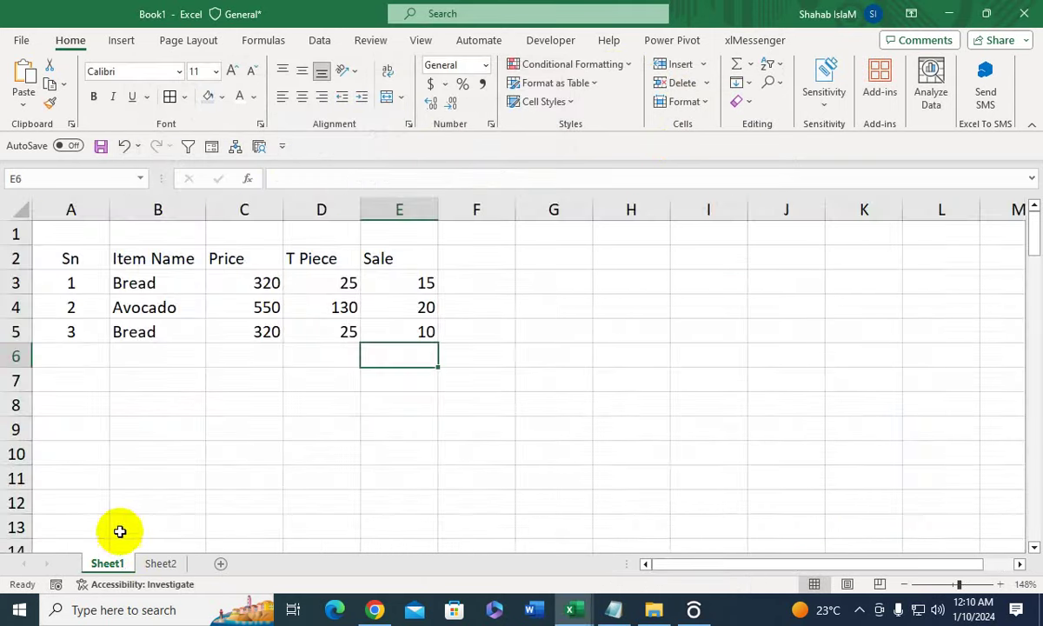
click(397, 327)
text(20)
key(Return)
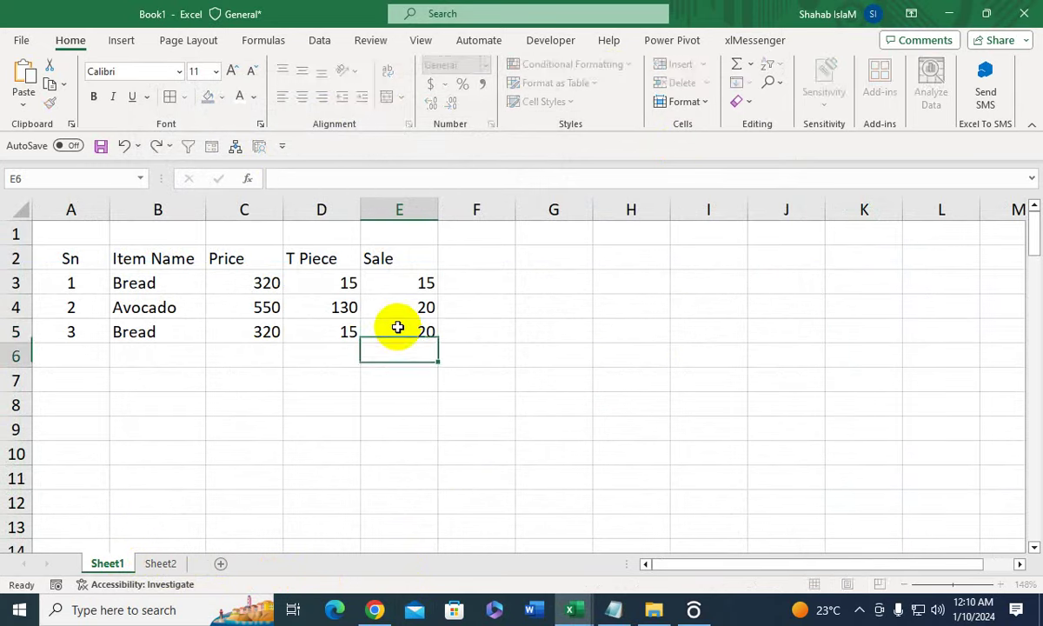
click(149, 566)
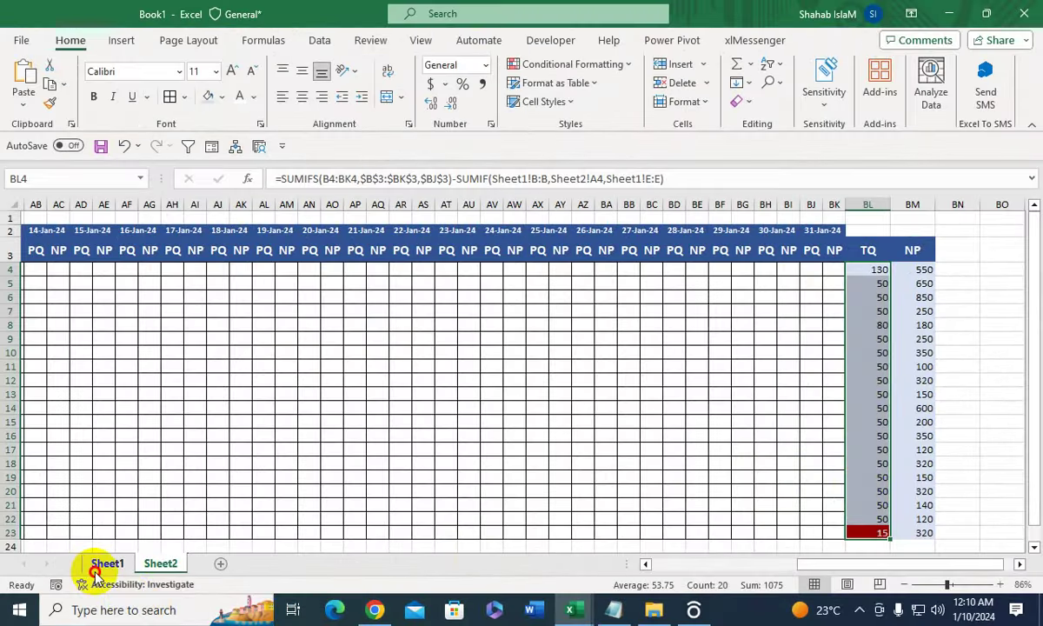
click(105, 563)
Add Cantaloupe in B6 with a sale of 35, then view Sheet2's stock.
click(158, 363)
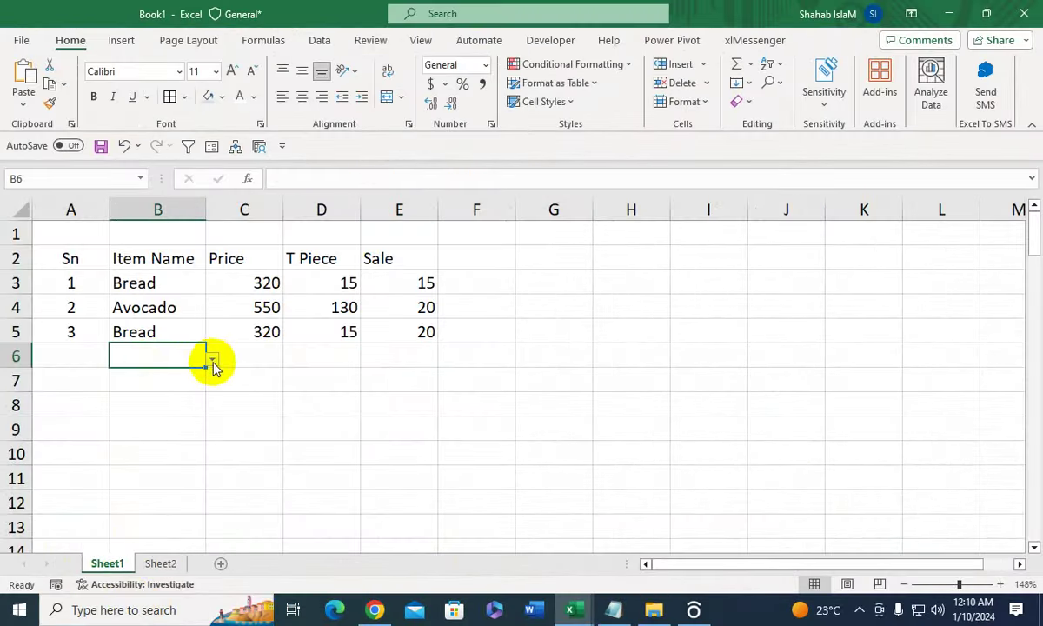
click(212, 358)
click(178, 389)
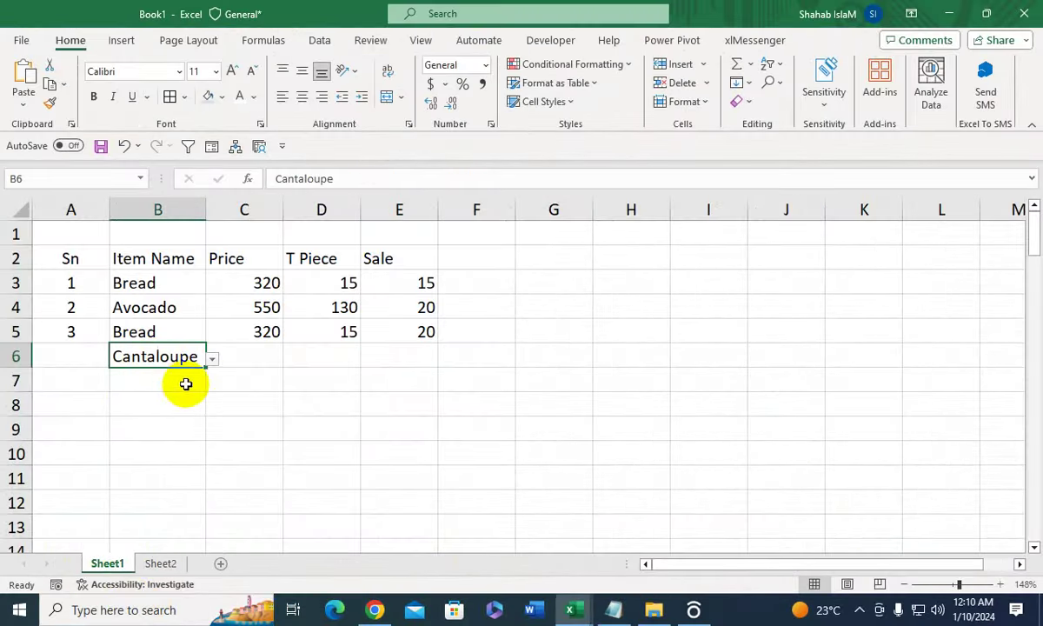
text(50)
click(394, 349)
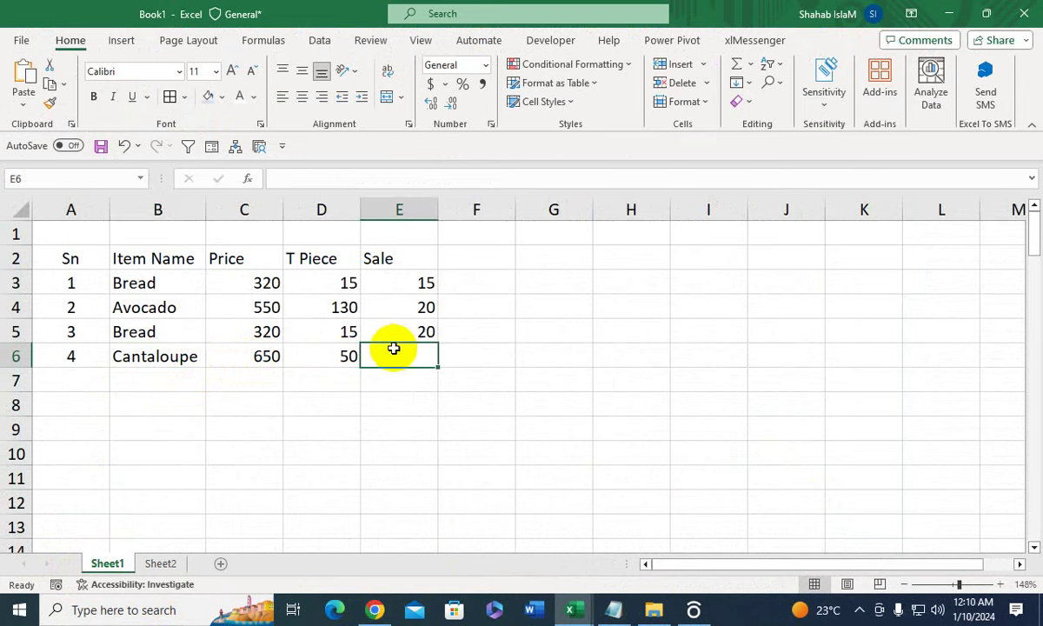
text(35)
key(Return)
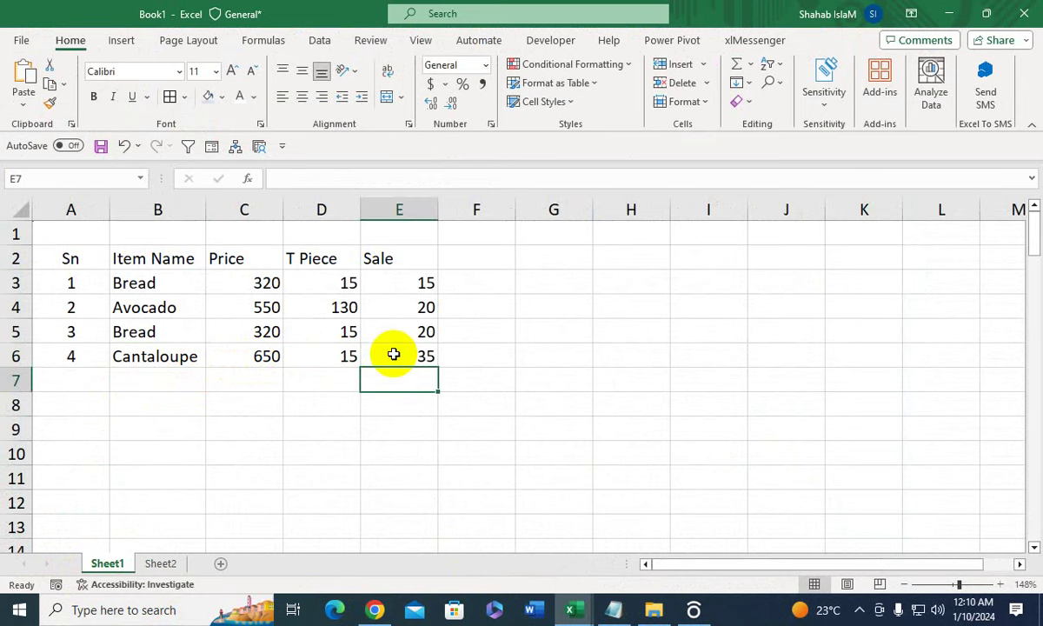
click(153, 563)
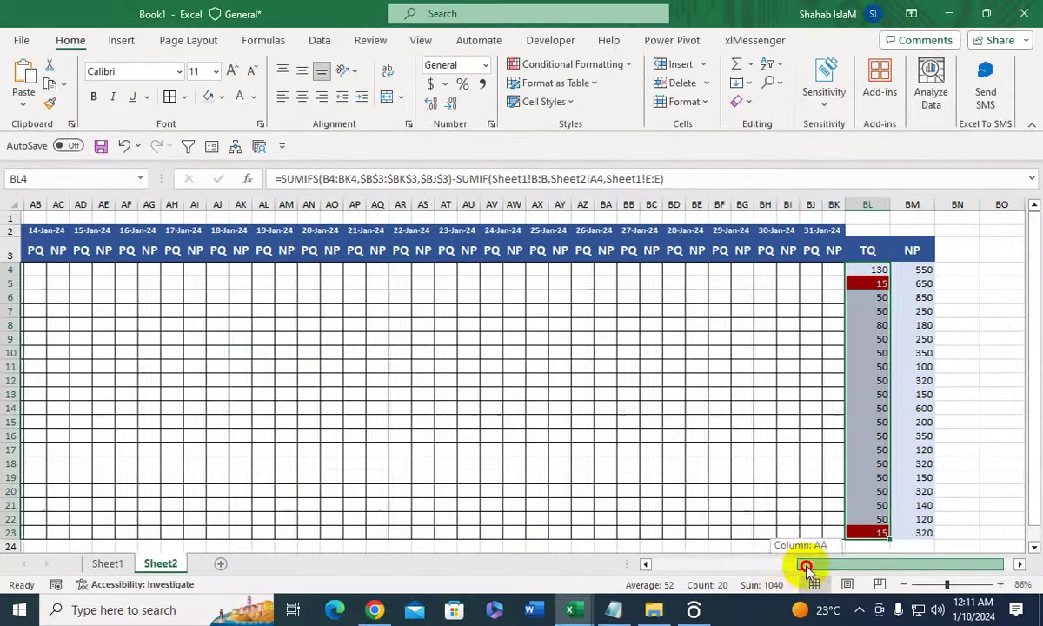
drag(803, 566, 652, 564)
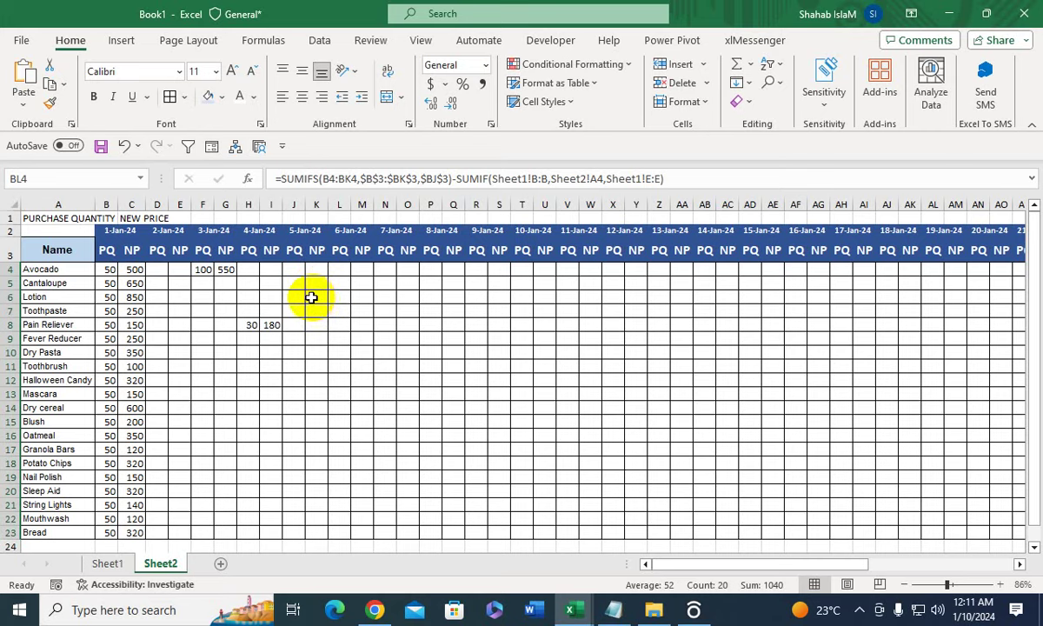
Enter Cantaloupe's 5-Jan-24 purchase of 50 in J5 and new price 700 in K5.
drag(717, 563, 580, 561)
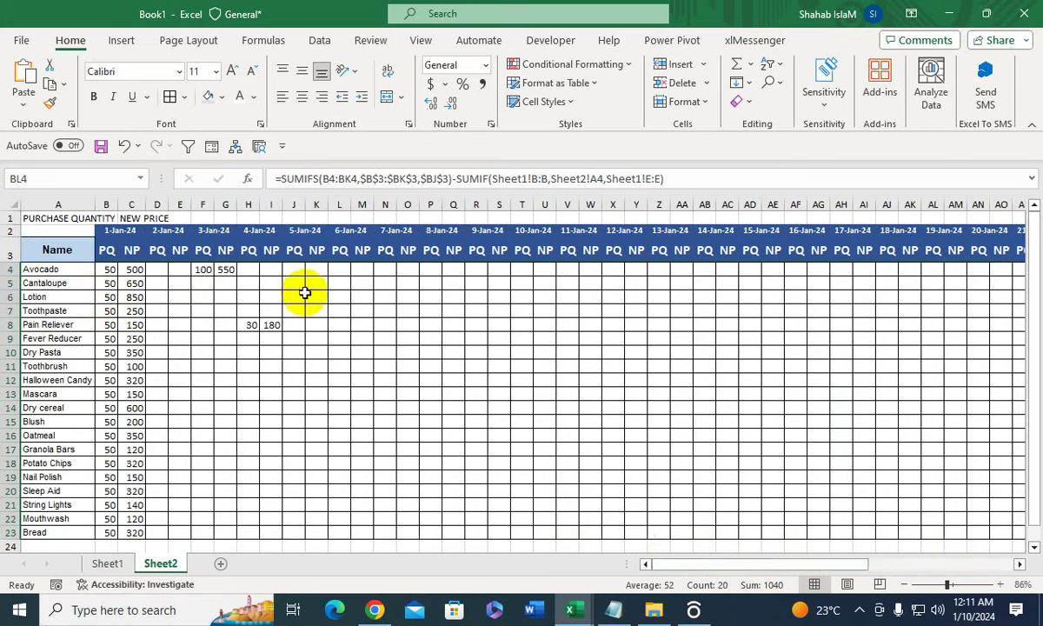
click(298, 276)
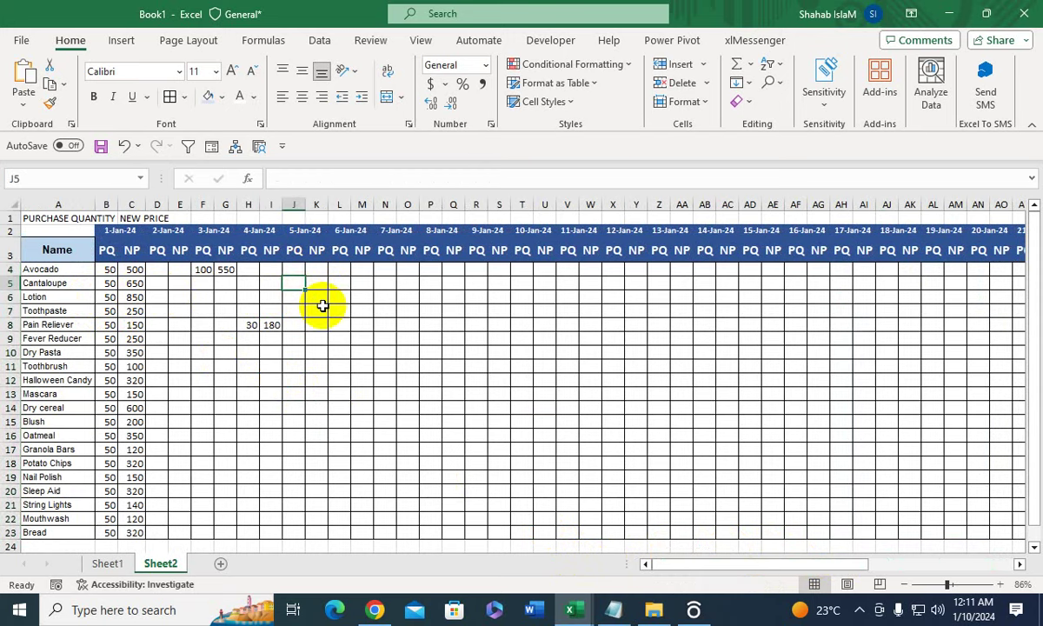
text(50)
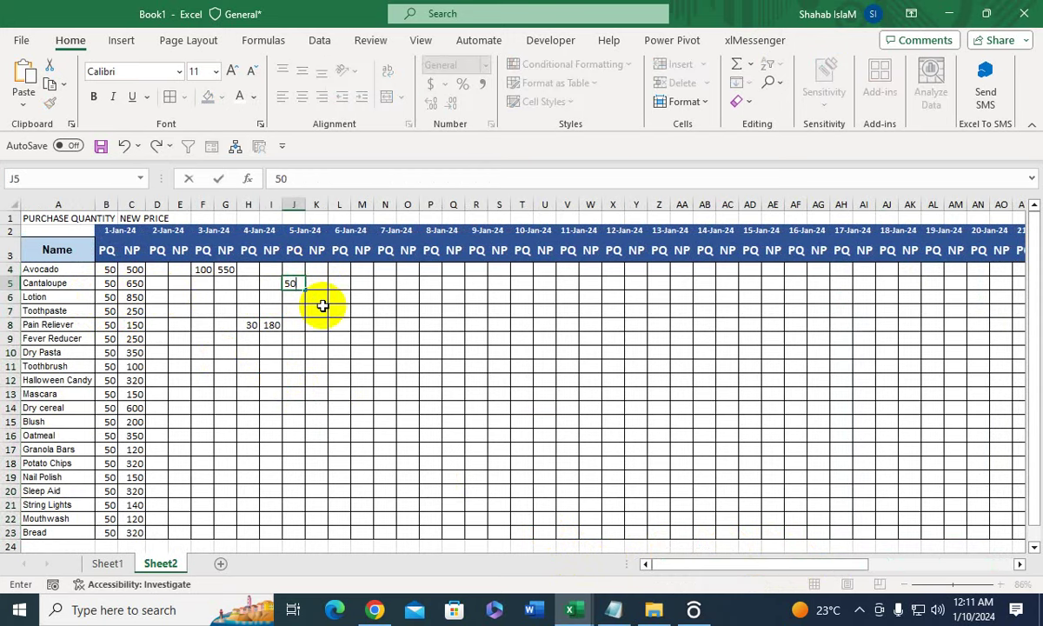
key(Return)
key(Up)
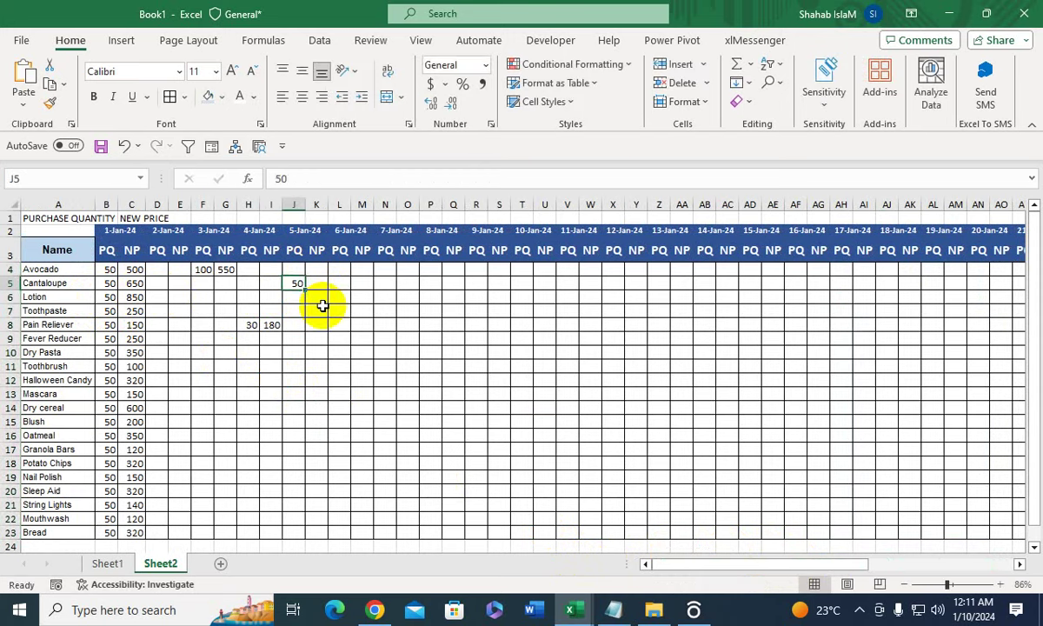
key(Right)
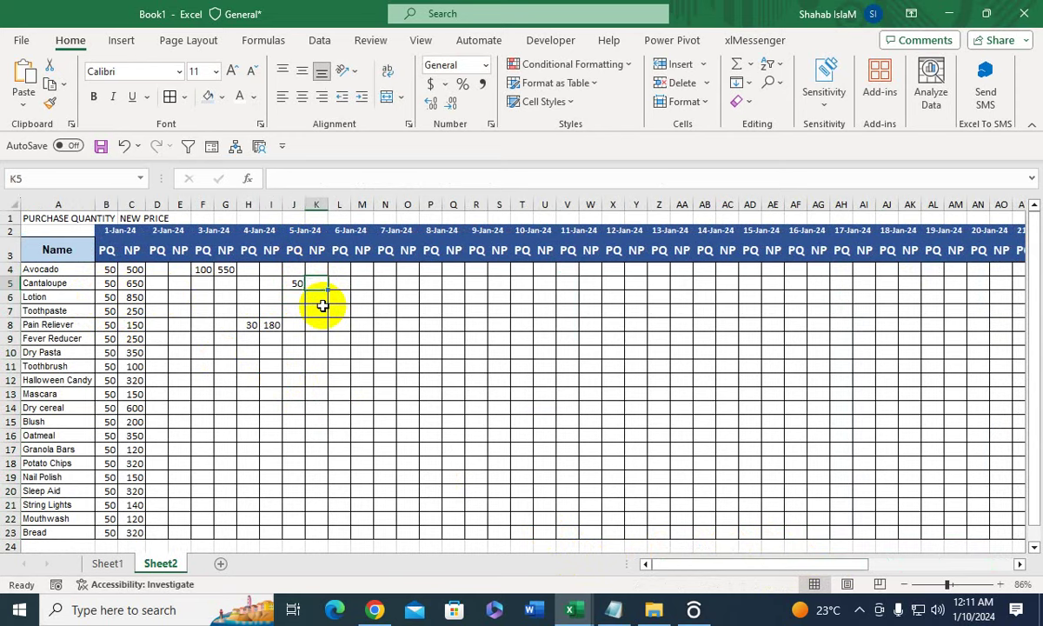
text(700)
key(Return)
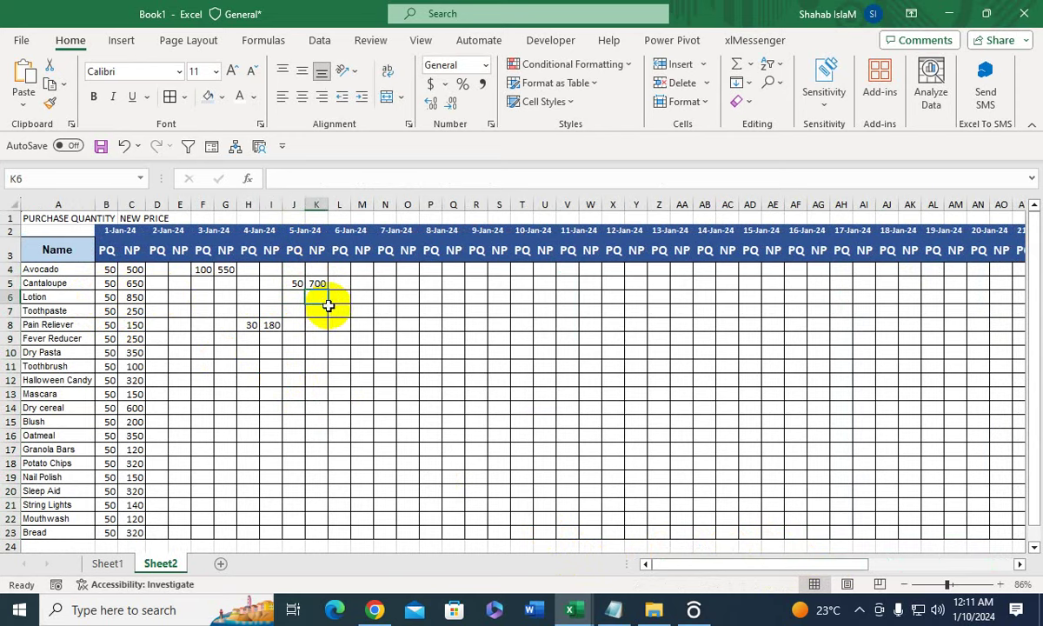
click(834, 347)
Check Sheet1's serial number formula in A7, then review Sheet2's TQ and NP totals.
click(109, 563)
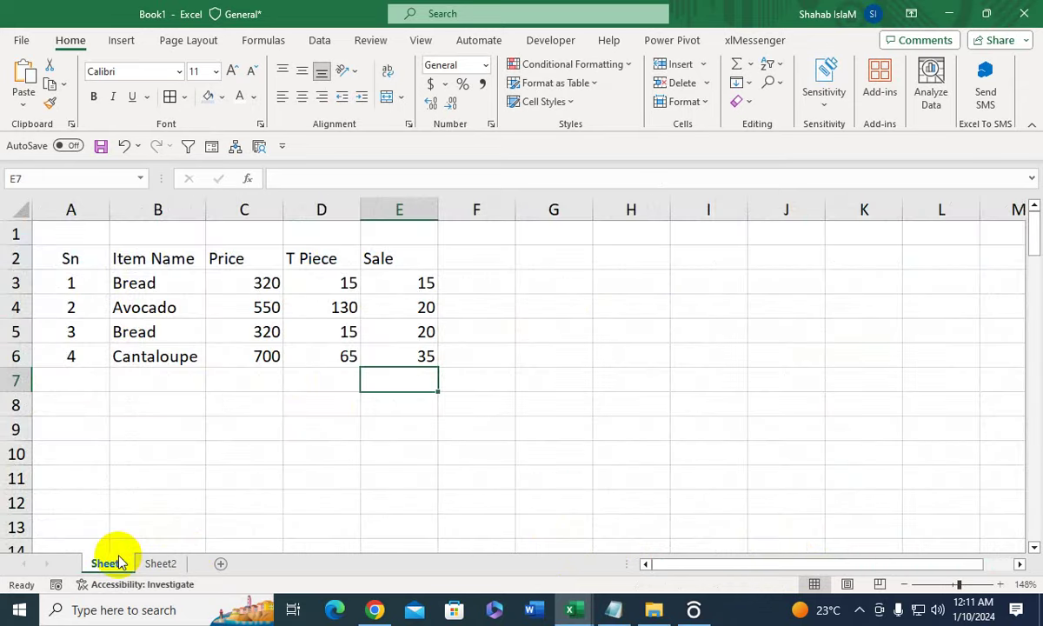
click(69, 380)
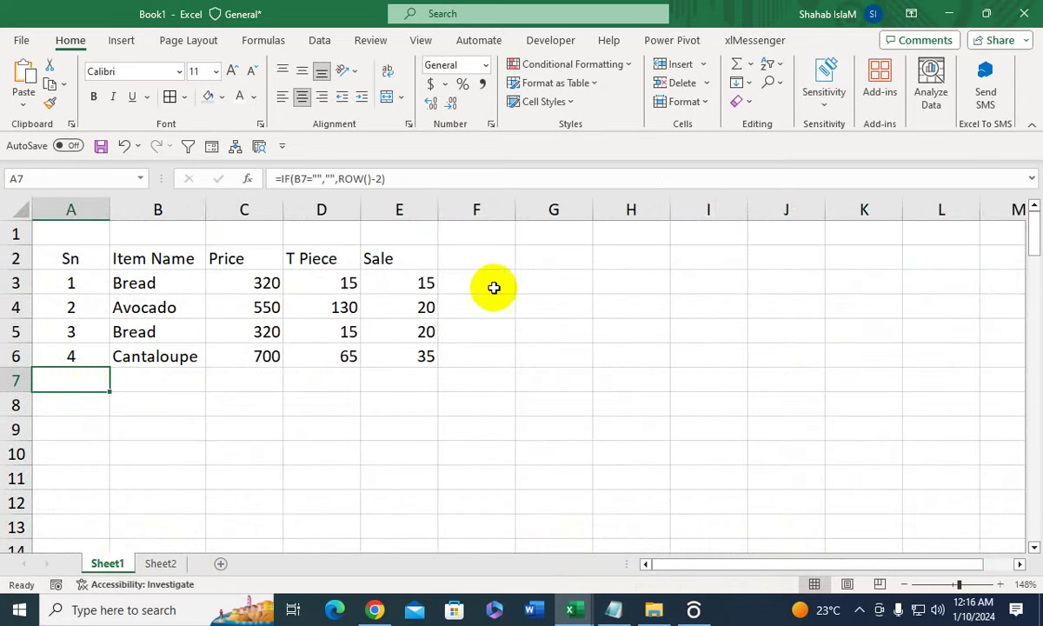
click(156, 561)
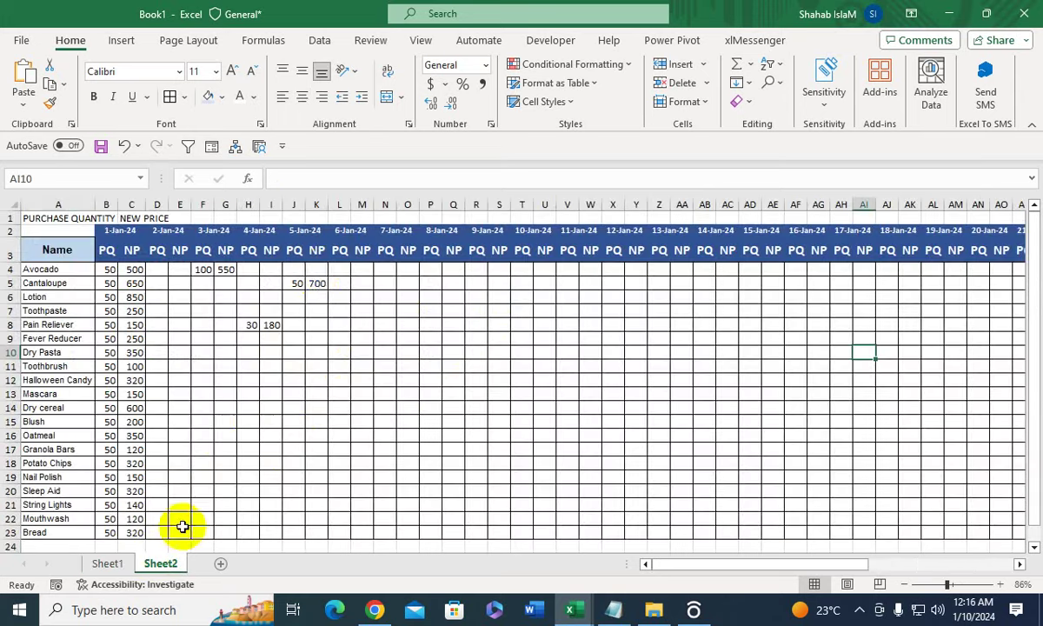
mouse_move(687, 567)
mouse_down()
mouse_move(781, 575)
mouse_move(943, 540)
mouse_up()
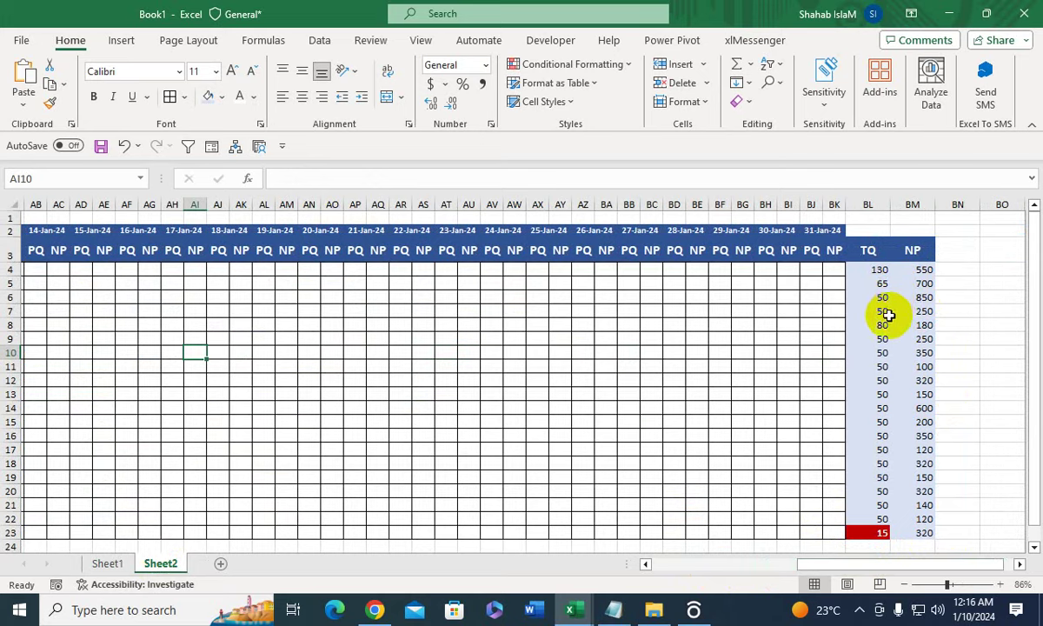
drag(824, 572, 674, 567)
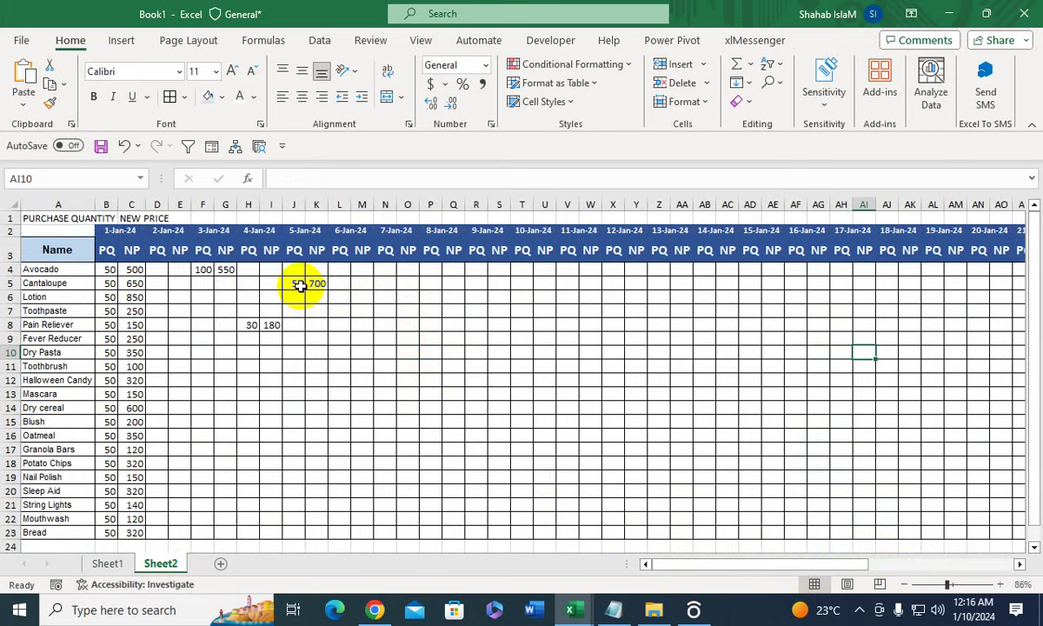
Add a 'T Amount' heading in F2 of Sheet1.
click(110, 561)
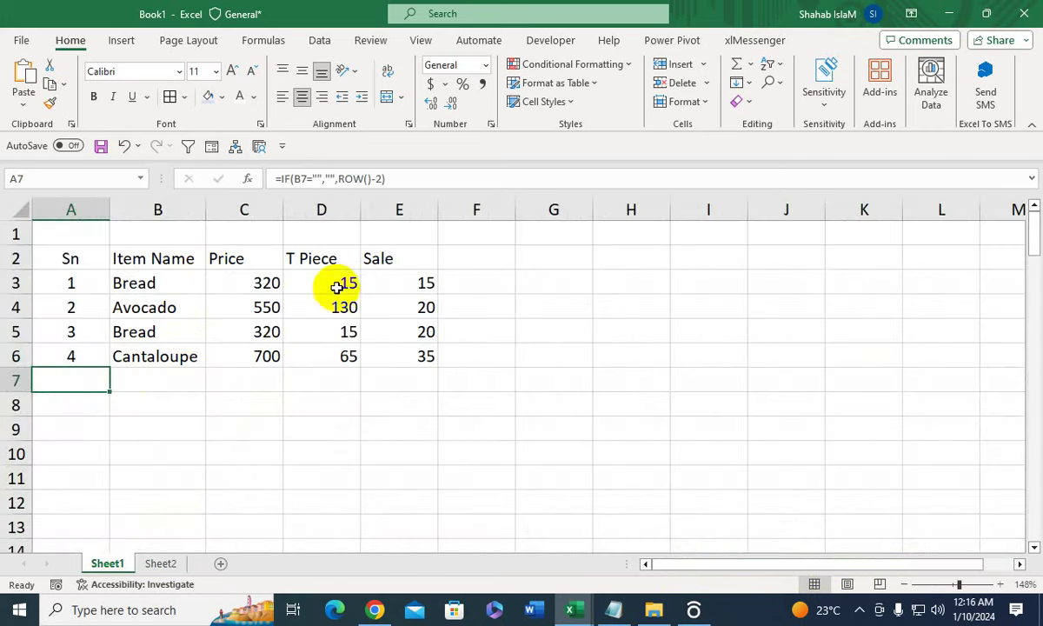
click(478, 260)
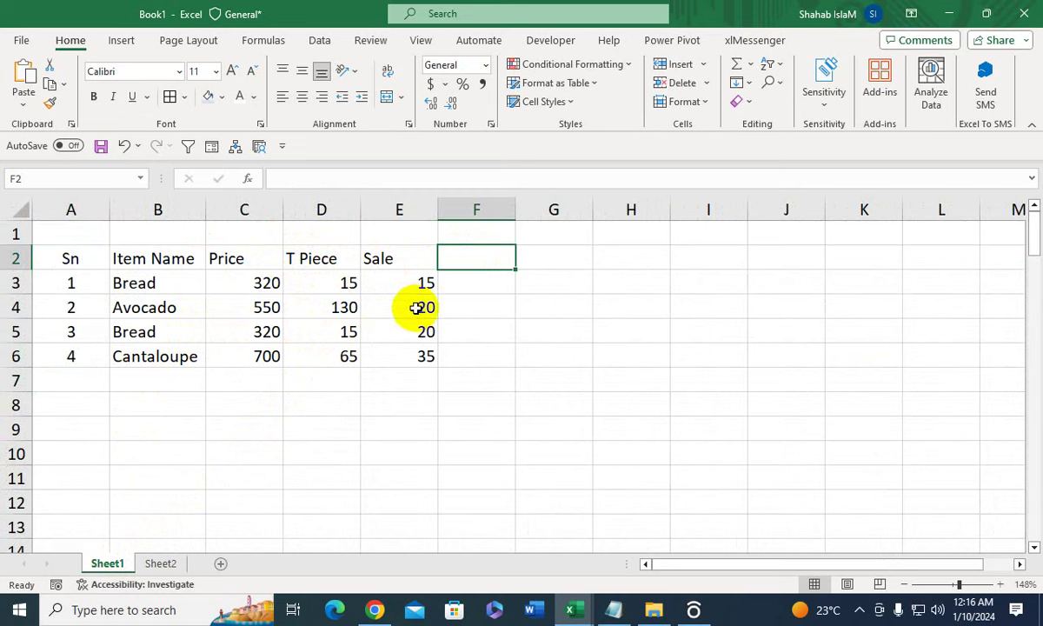
text(T Amount)
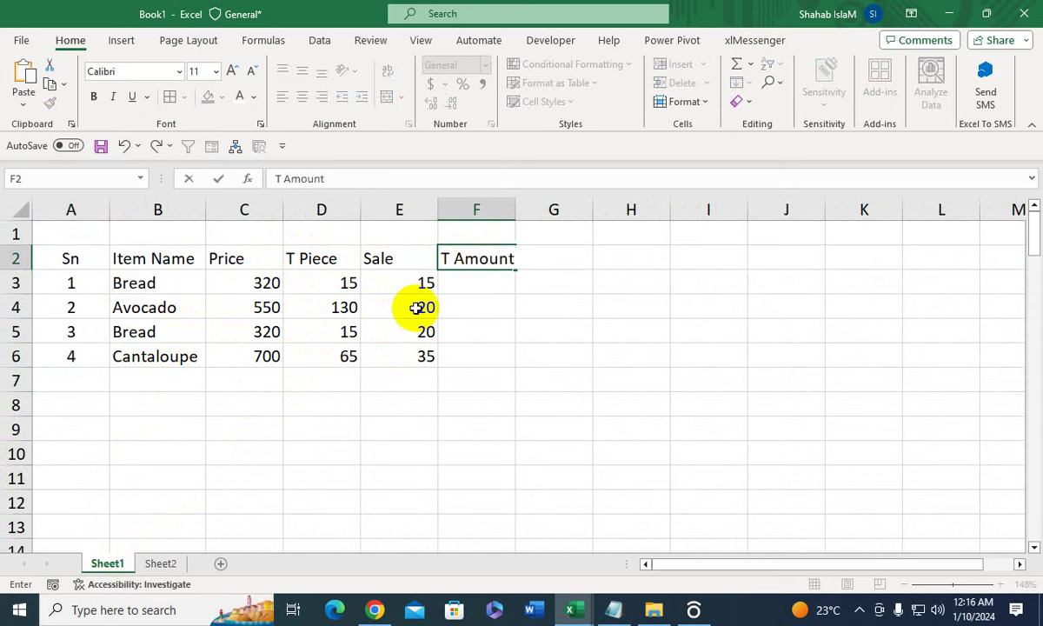
key(Return)
Enter =E3*C3 in F3 and fill it down to F6.
text(=)
key(Left)
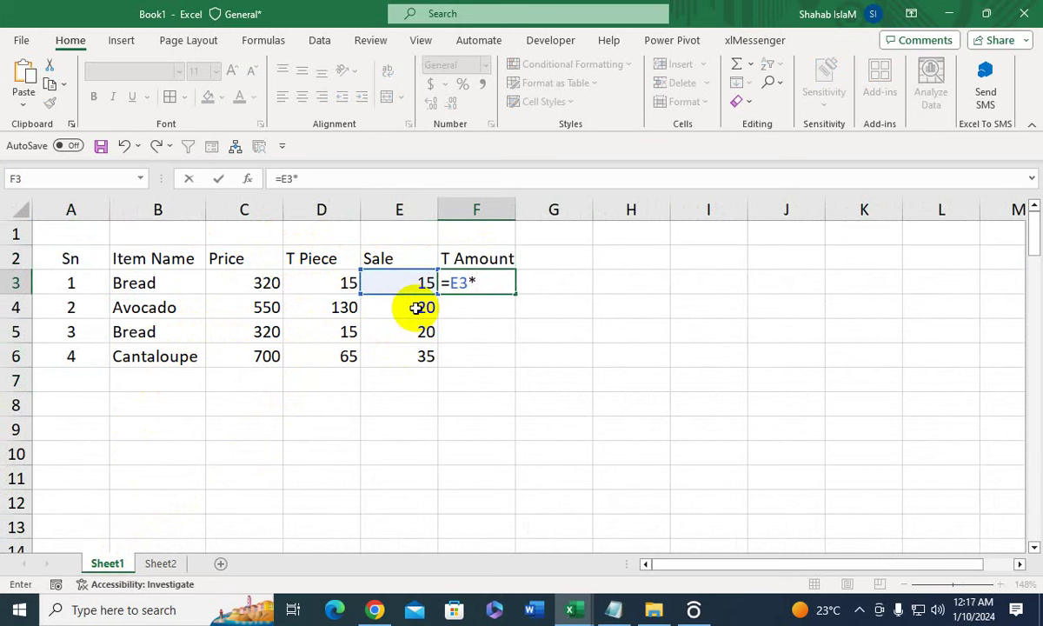
key(Left)
key(Left)
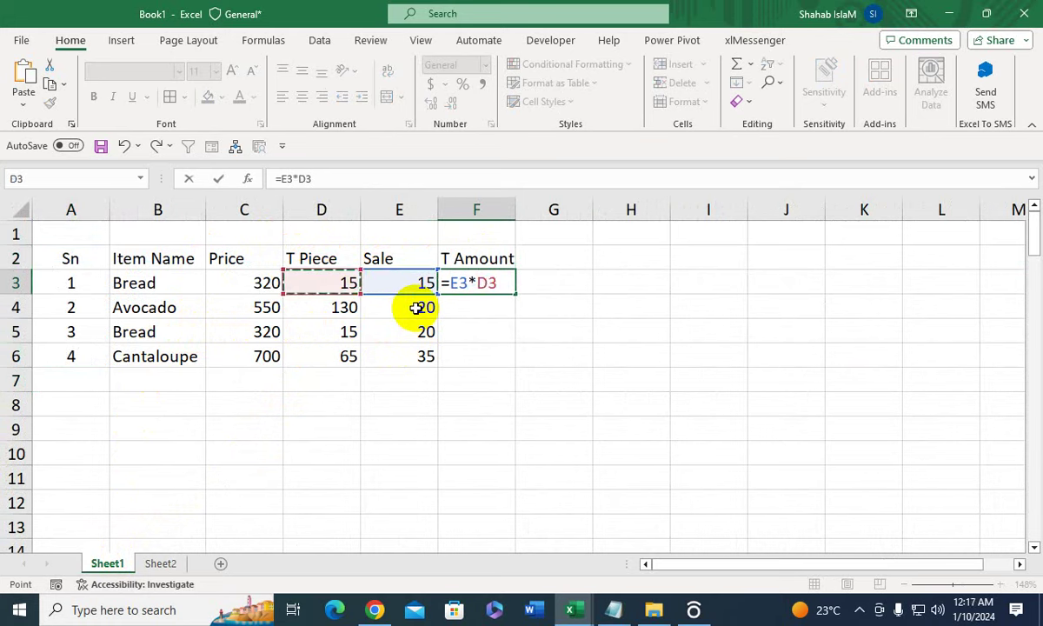
key(Left)
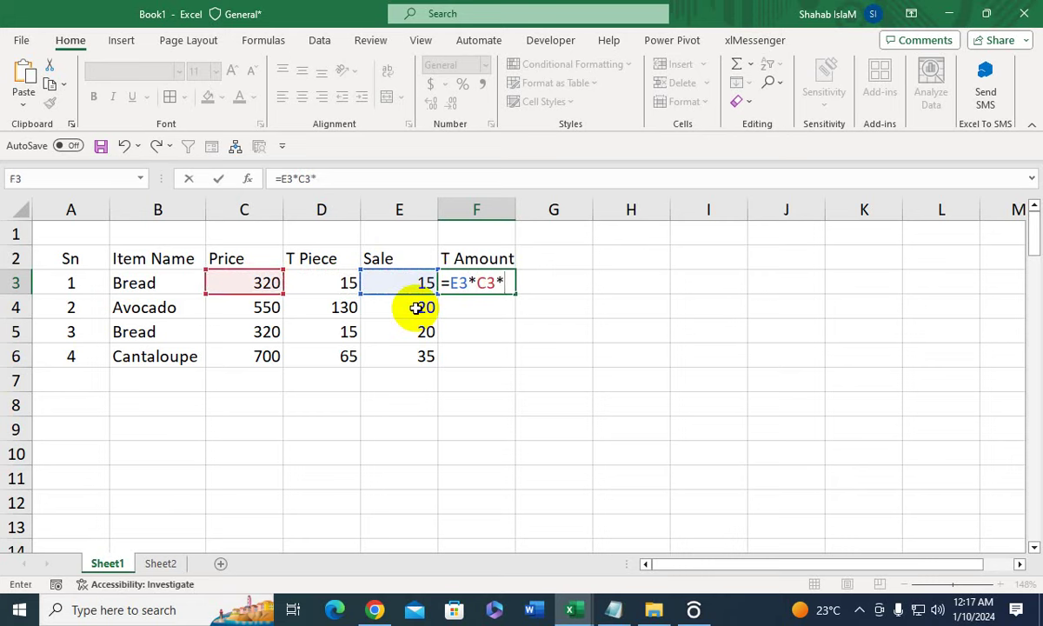
key(BackSpace)
key(Return)
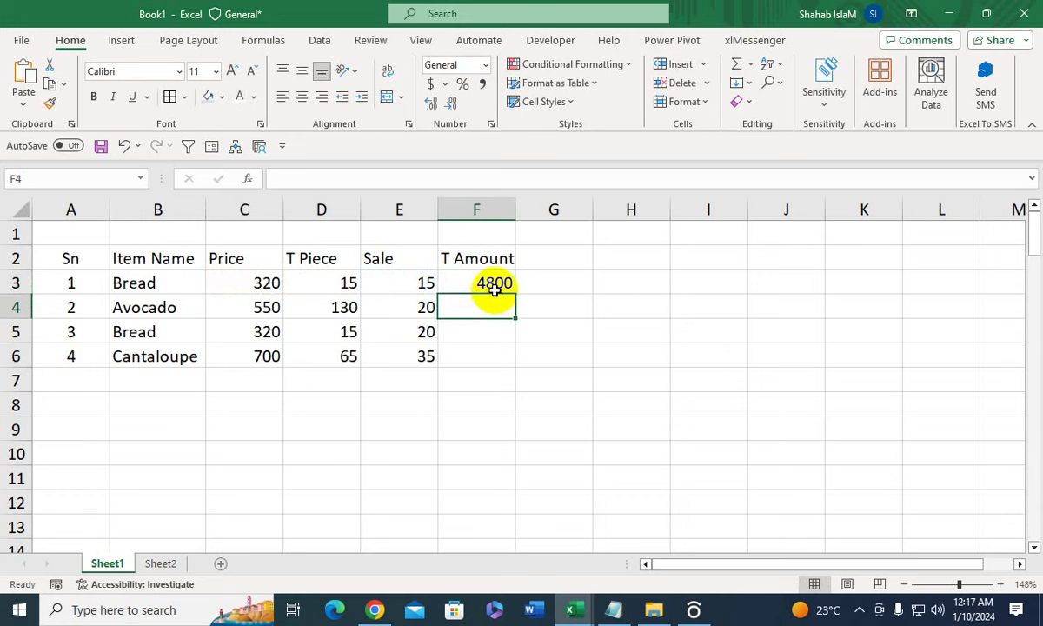
click(495, 287)
drag(514, 295, 560, 360)
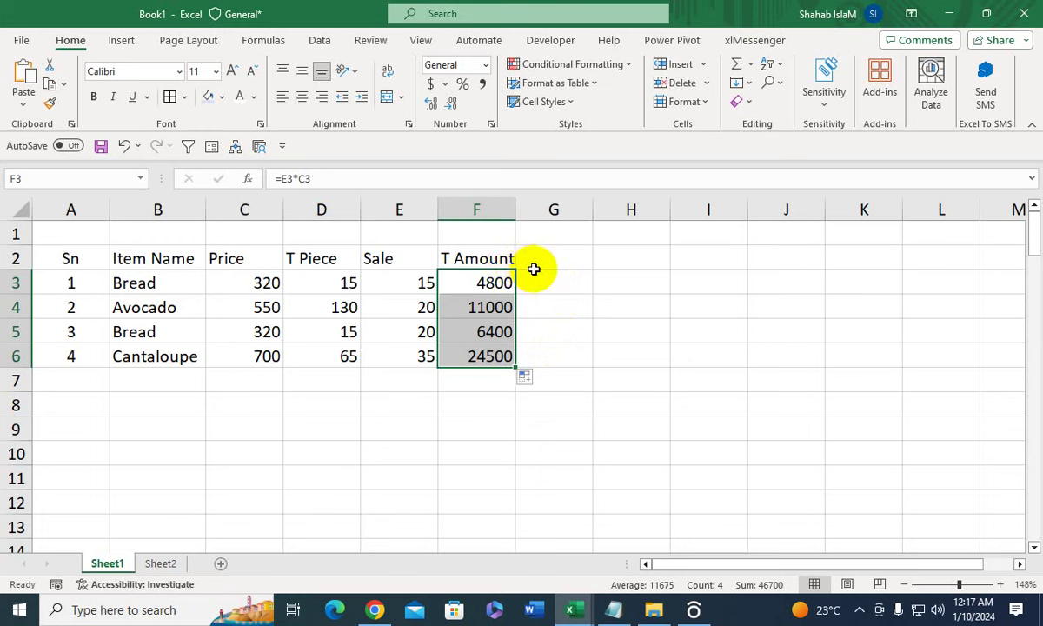
Add a '1% FBR' heading in G2.
click(540, 263)
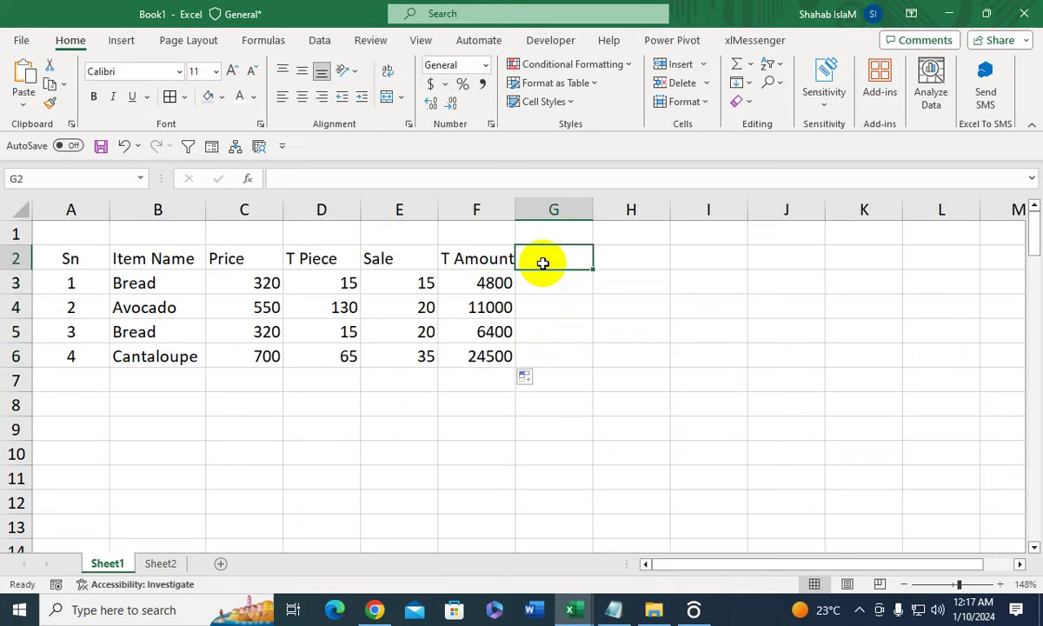
text(1)
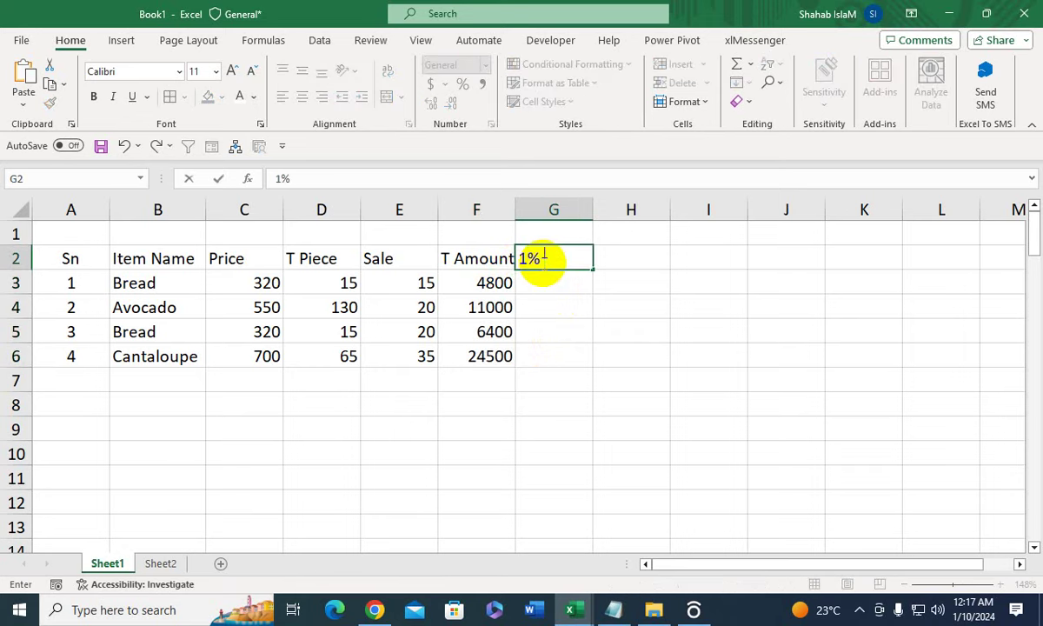
key(Tab)
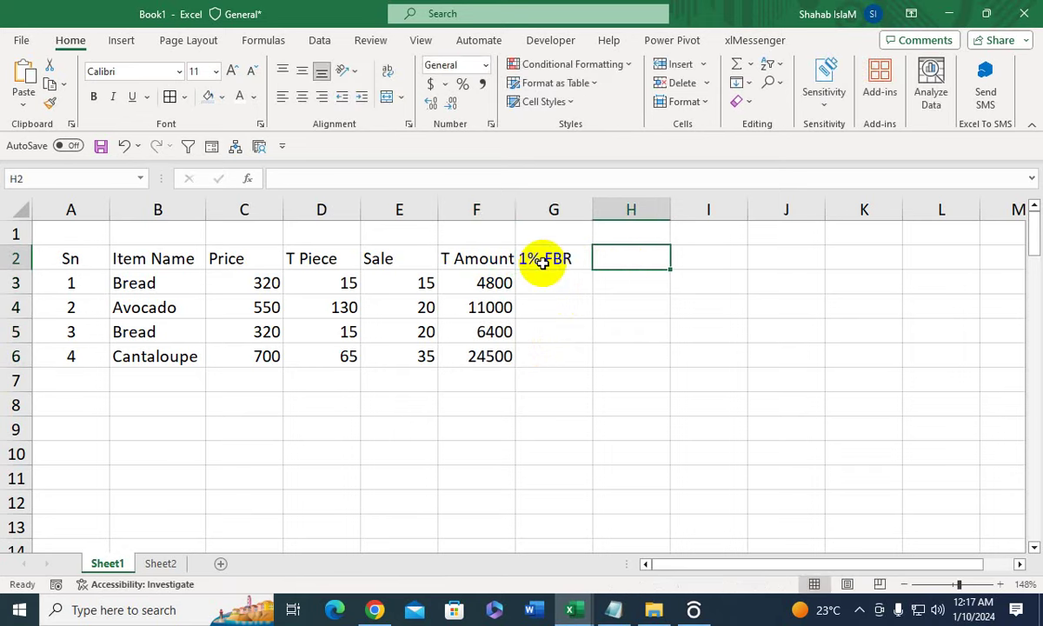
key(Return)
Enter =F3*1% in G3, fill it down to G6, and widen column G.
text(=)
key(Left)
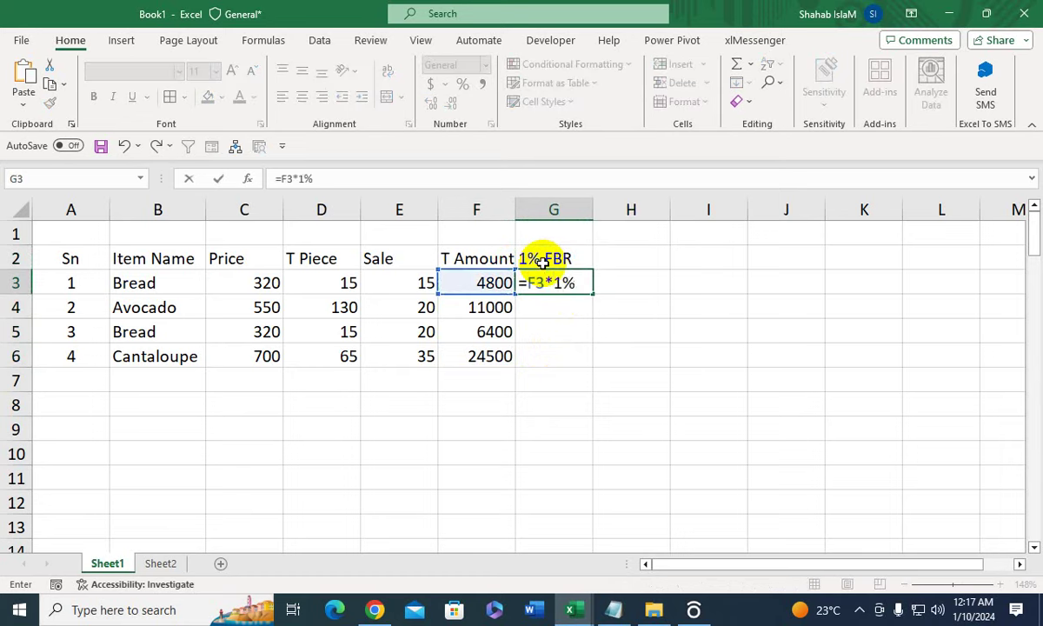
key(Return)
click(574, 285)
drag(593, 294, 592, 367)
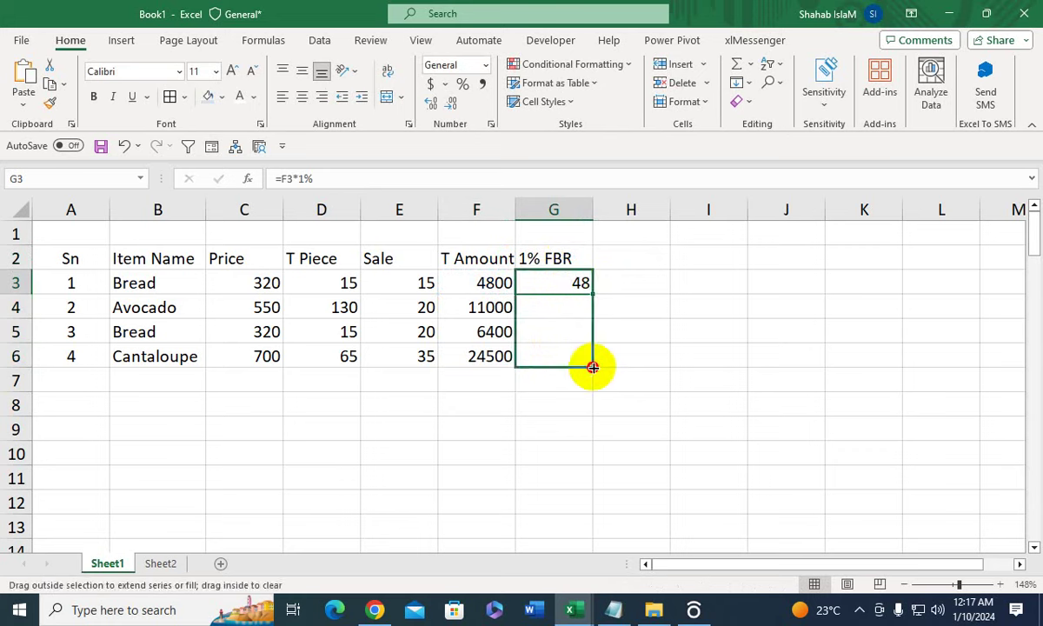
click(618, 258)
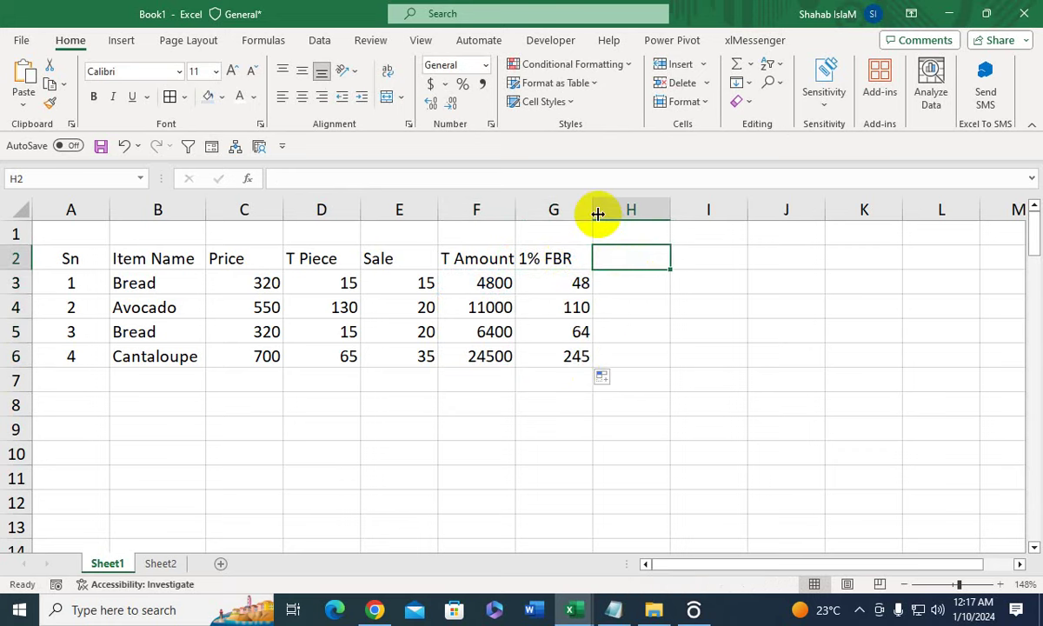
drag(598, 213, 613, 214)
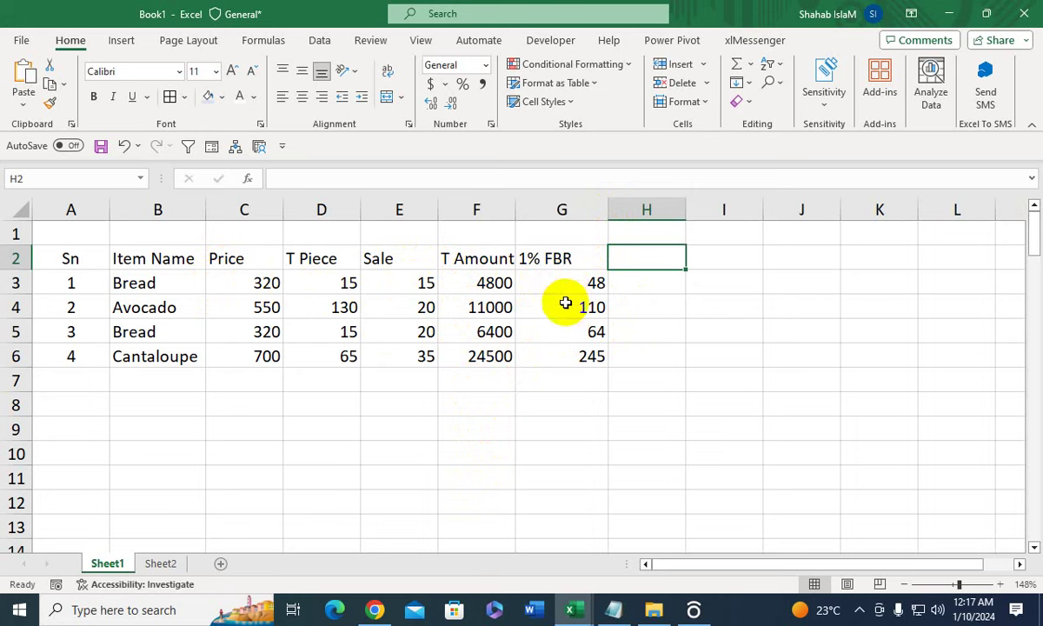
Add a 'Tota Cash' heading in I2.
click(734, 259)
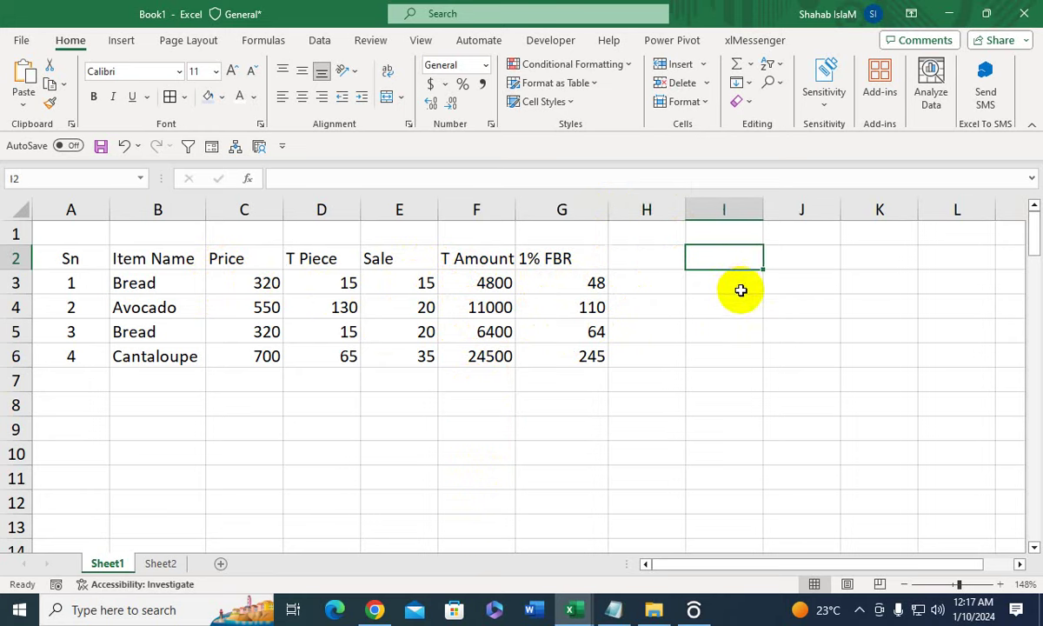
text(Tota Cash)
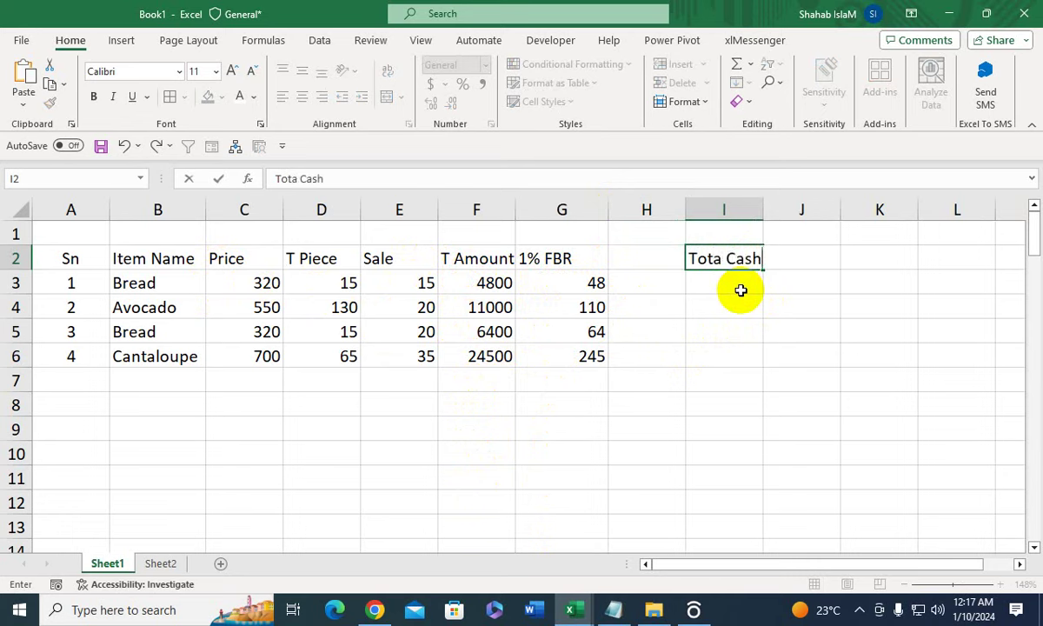
key(Return)
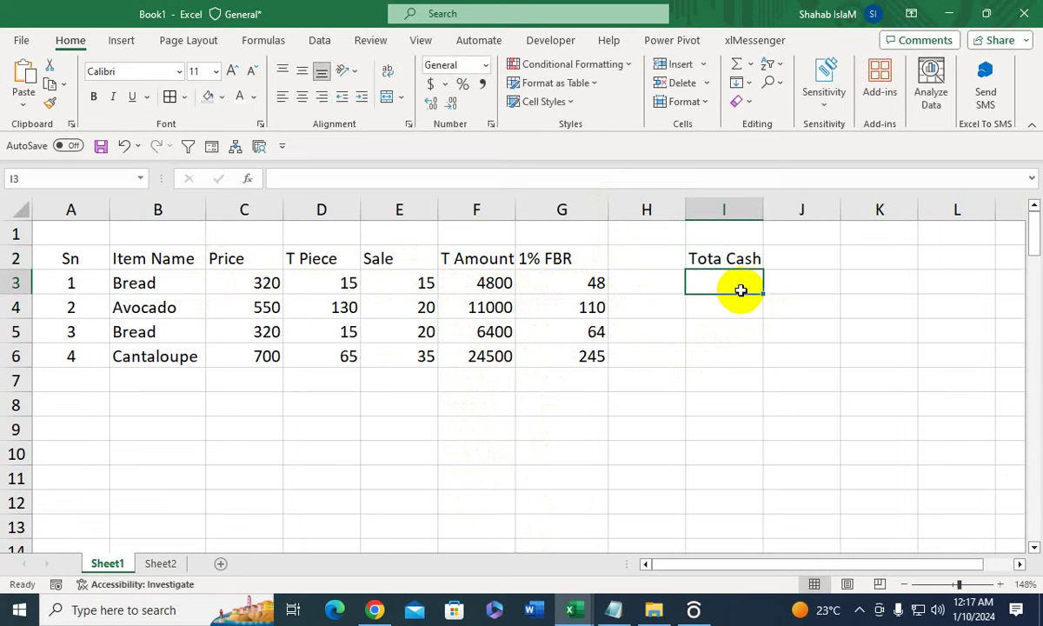
Enter =SUM(F:F) in I3 so the cash total shows 46700.
text(=sum)
key(Tab)
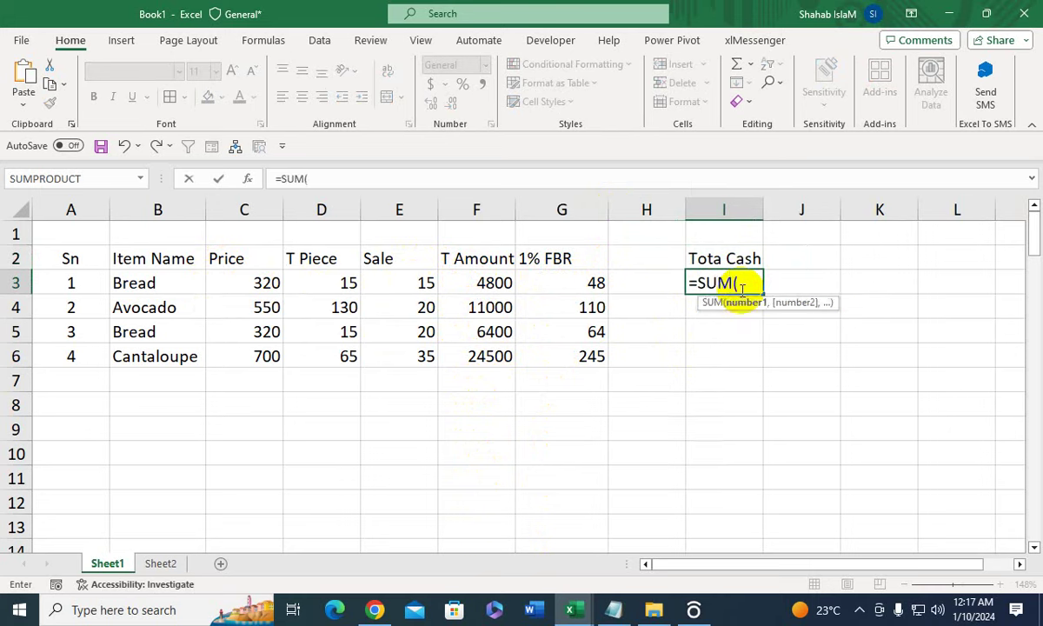
click(477, 207)
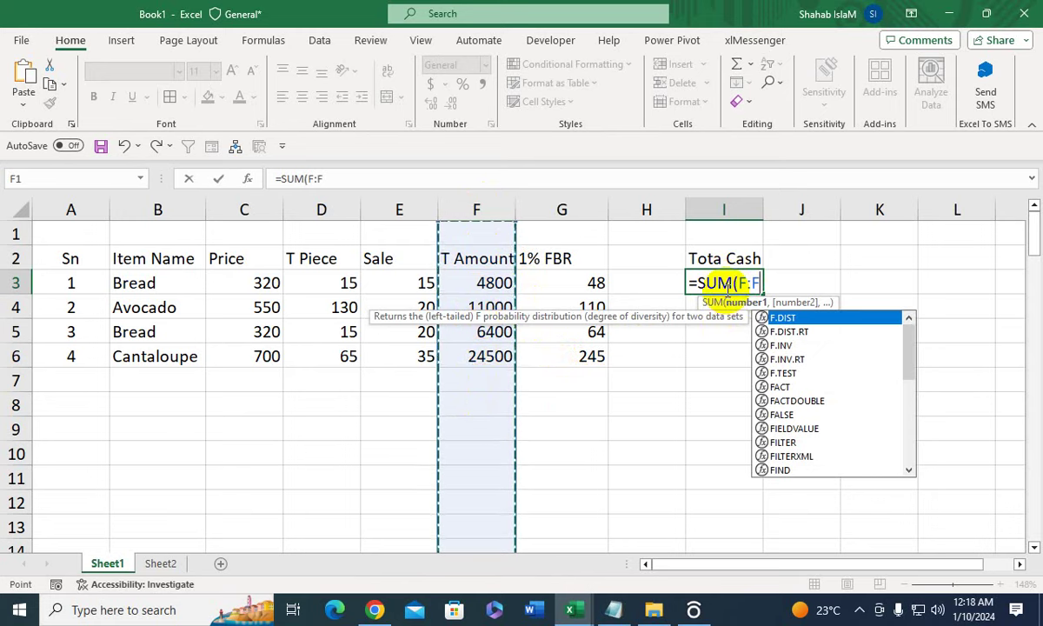
text())
key(Return)
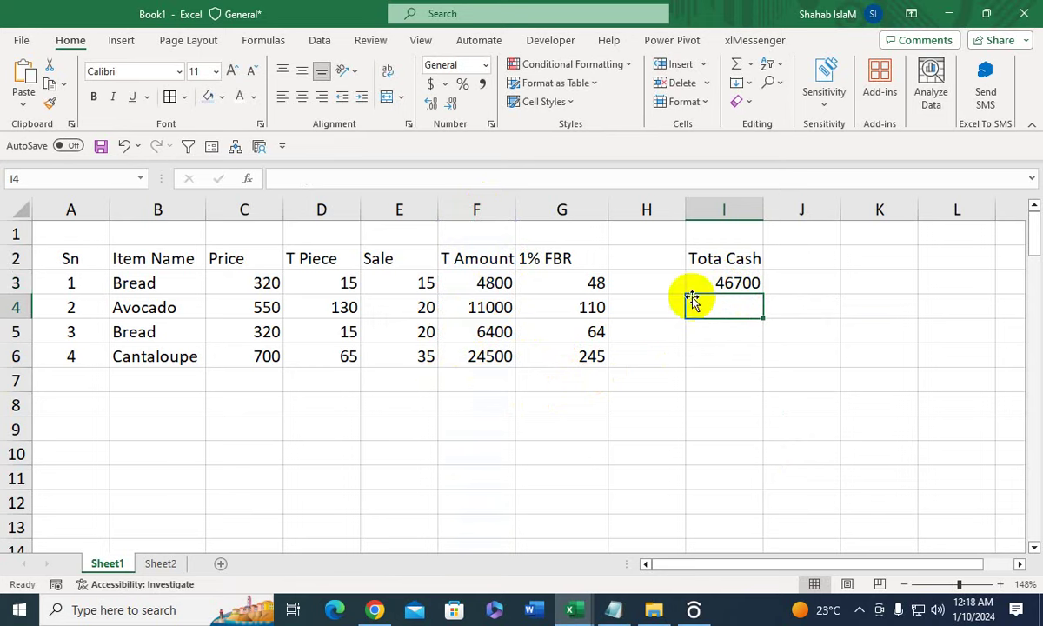
click(722, 282)
click(827, 261)
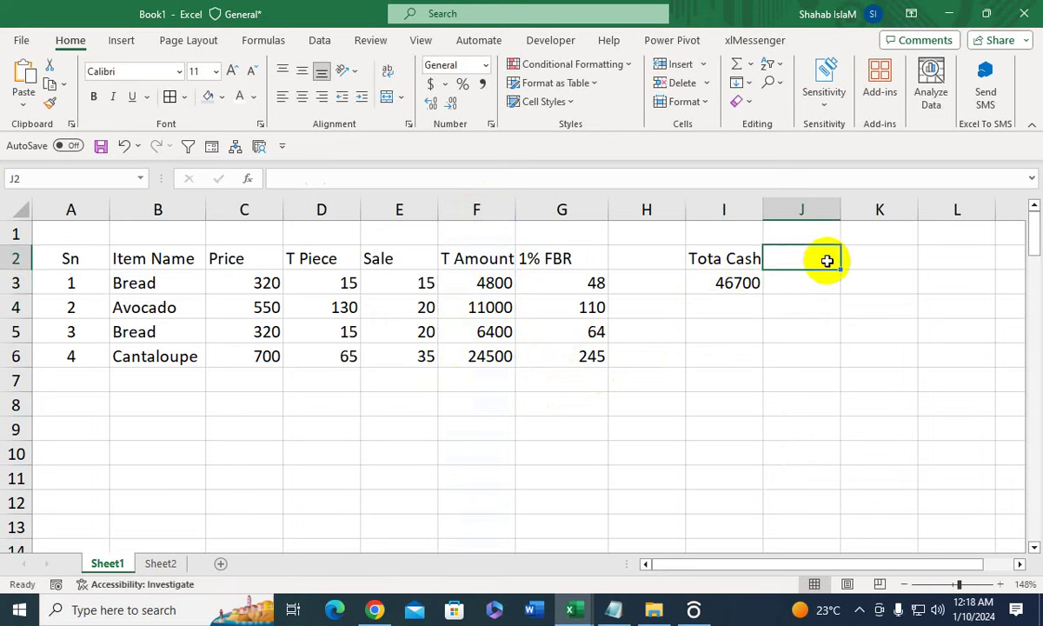
Label J2 'Total Tax' and enter =SUM(G:G) in J3, giving 467.
text(Total Tax)
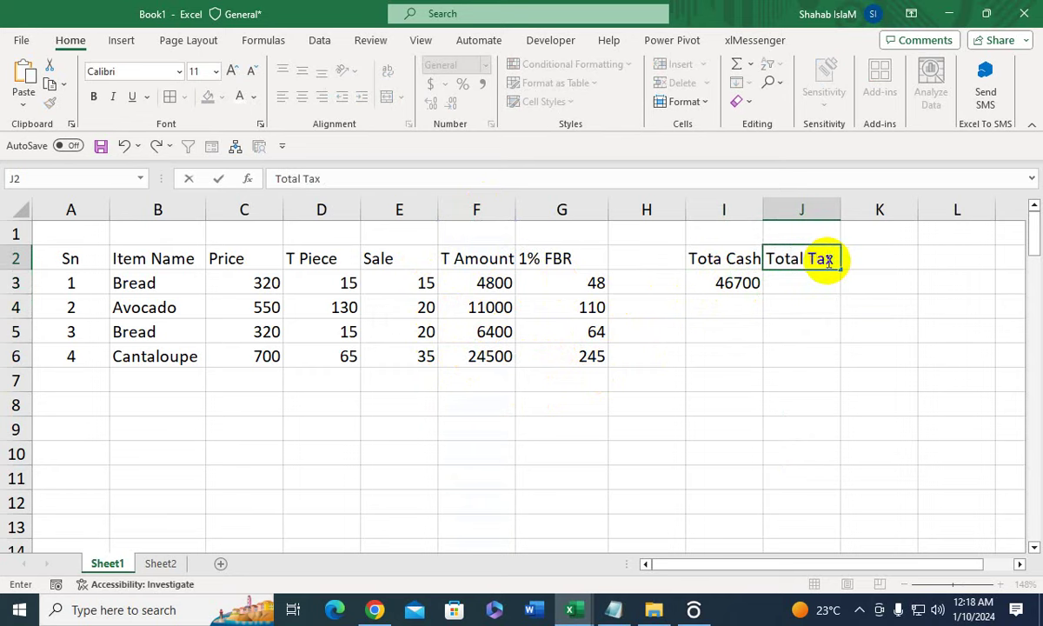
key(Return)
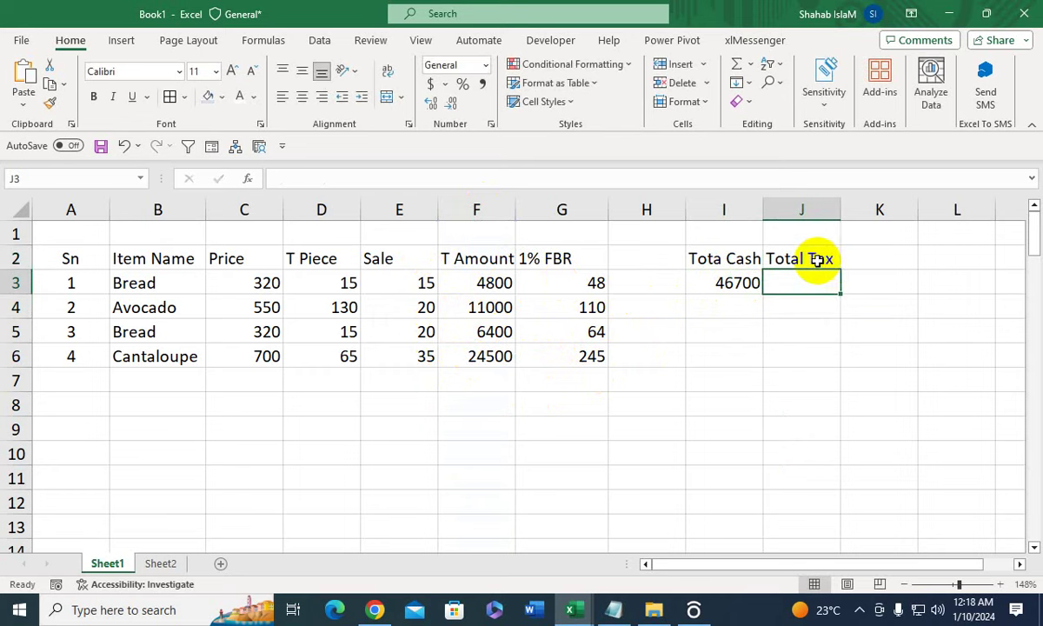
text(=su)
key(Tab)
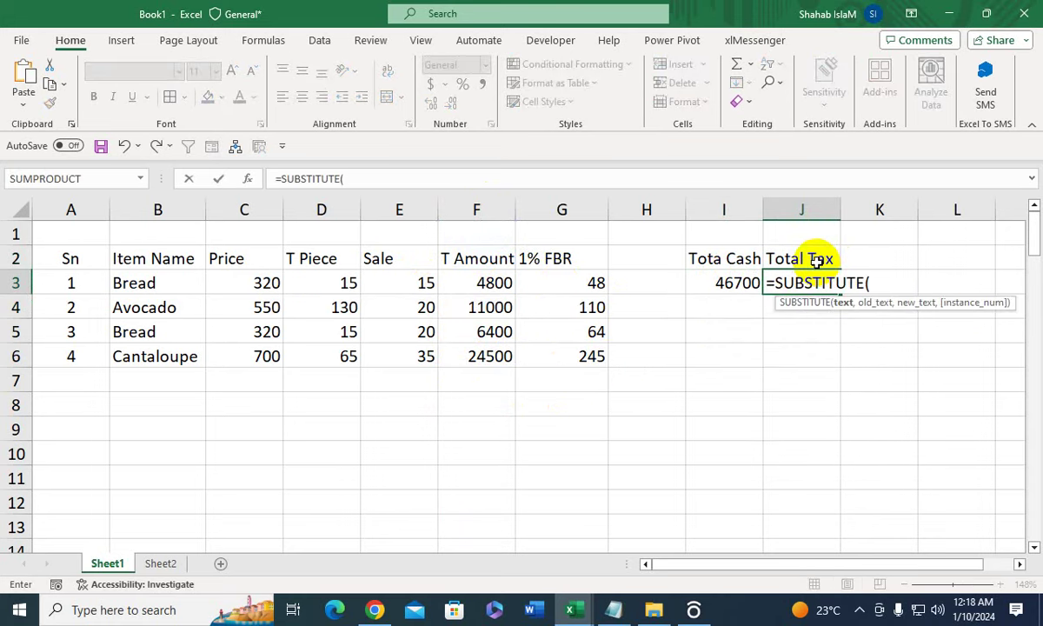
key(BackSpace)
key(BackSpace)
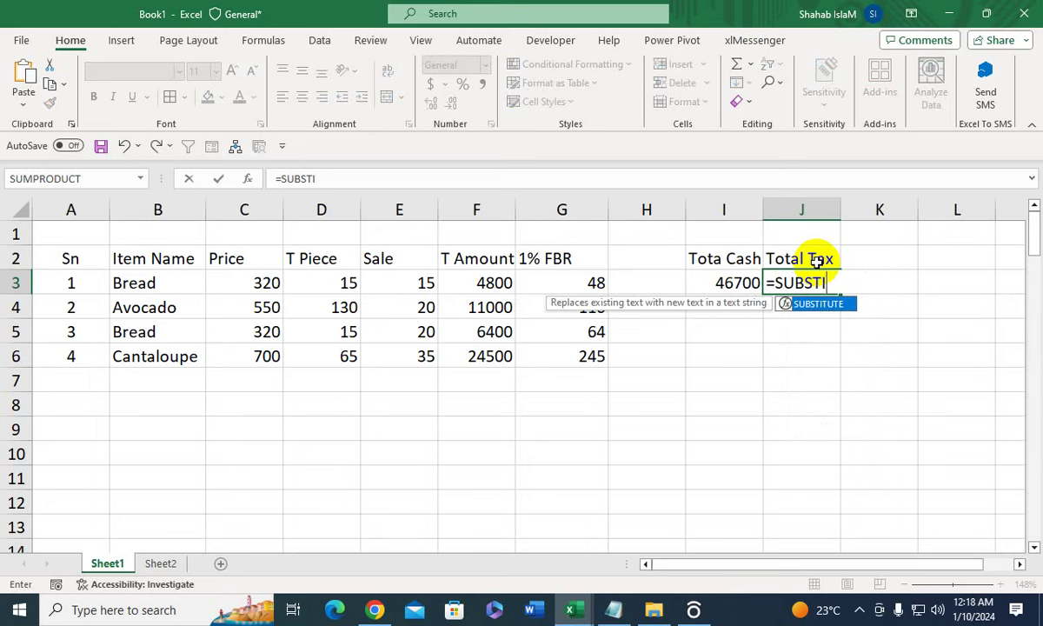
key(BackSpace)
key(BackSpace)
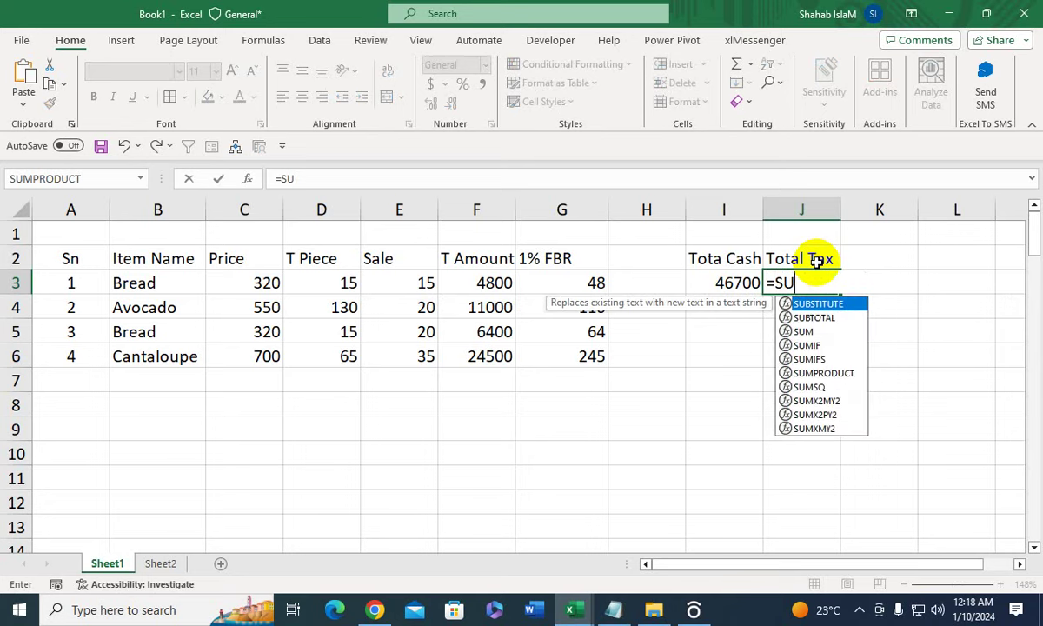
text(m)
key(Tab)
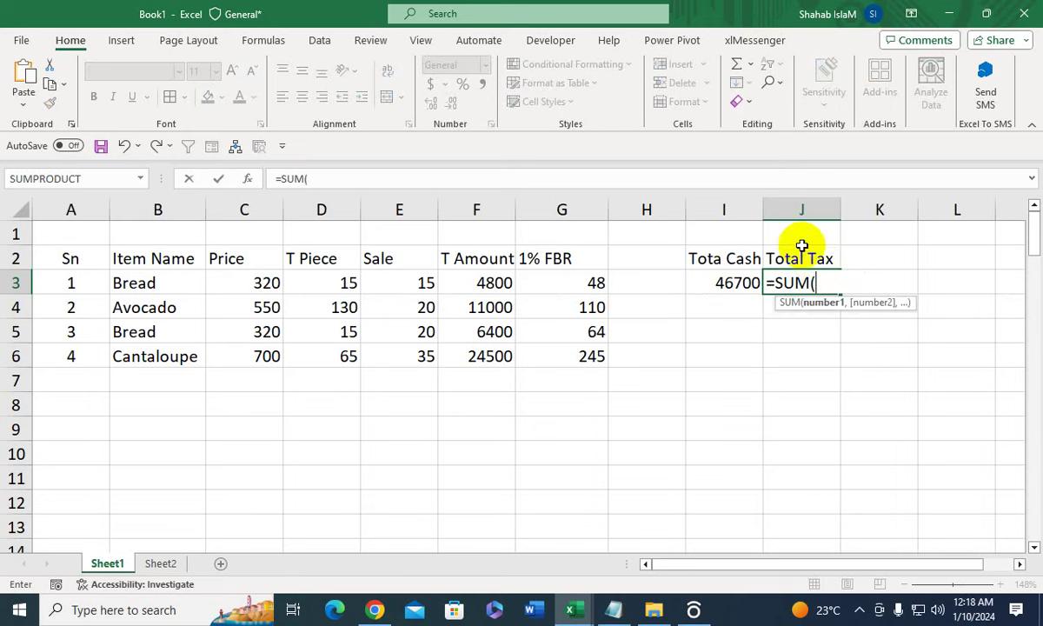
click(583, 206)
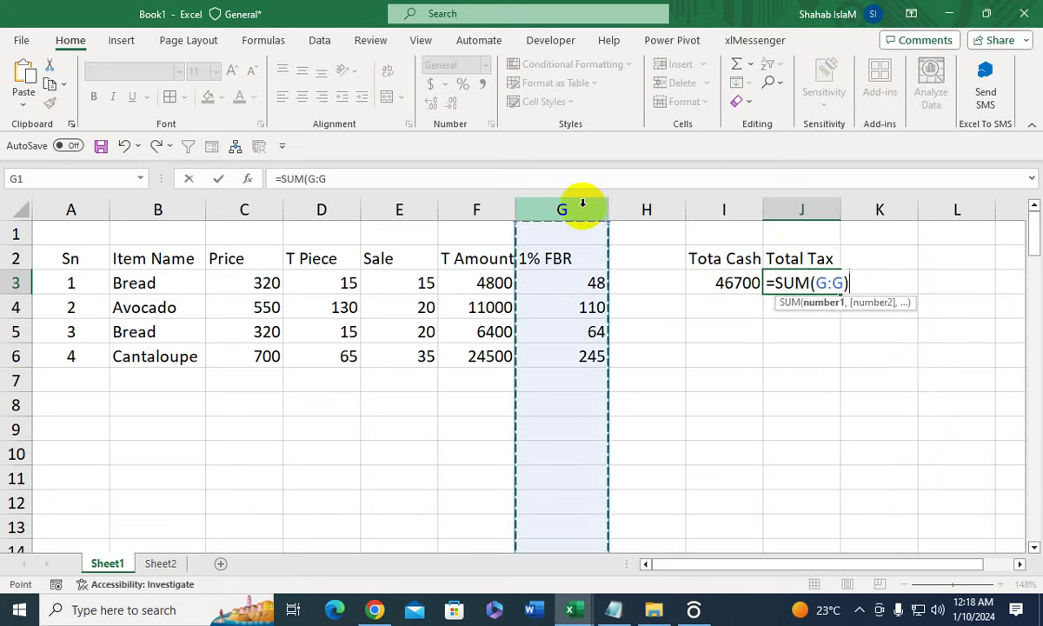
text())
key(Return)
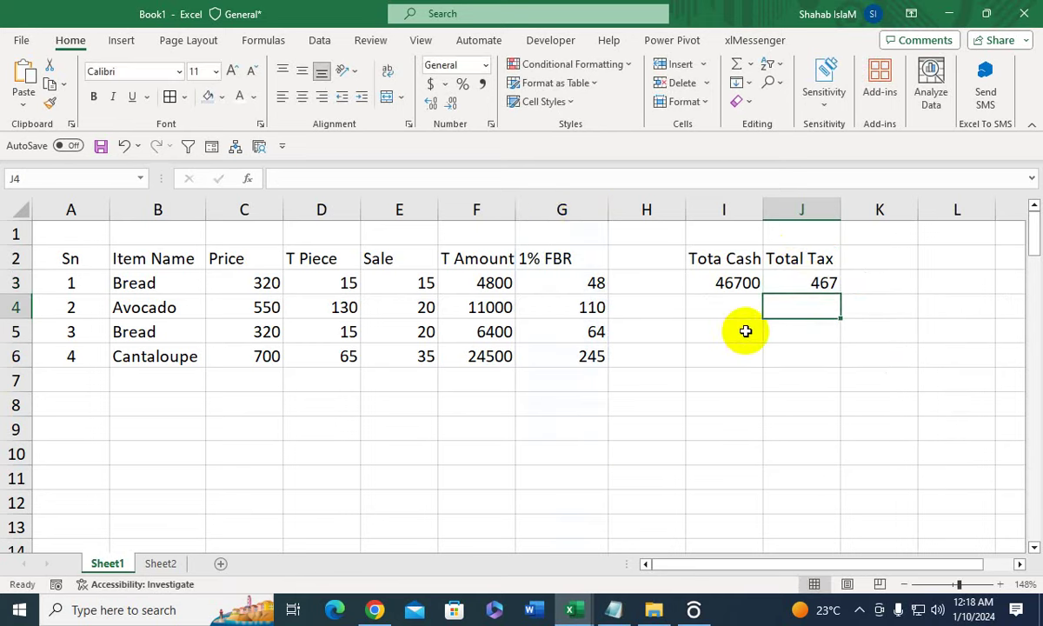
click(745, 331)
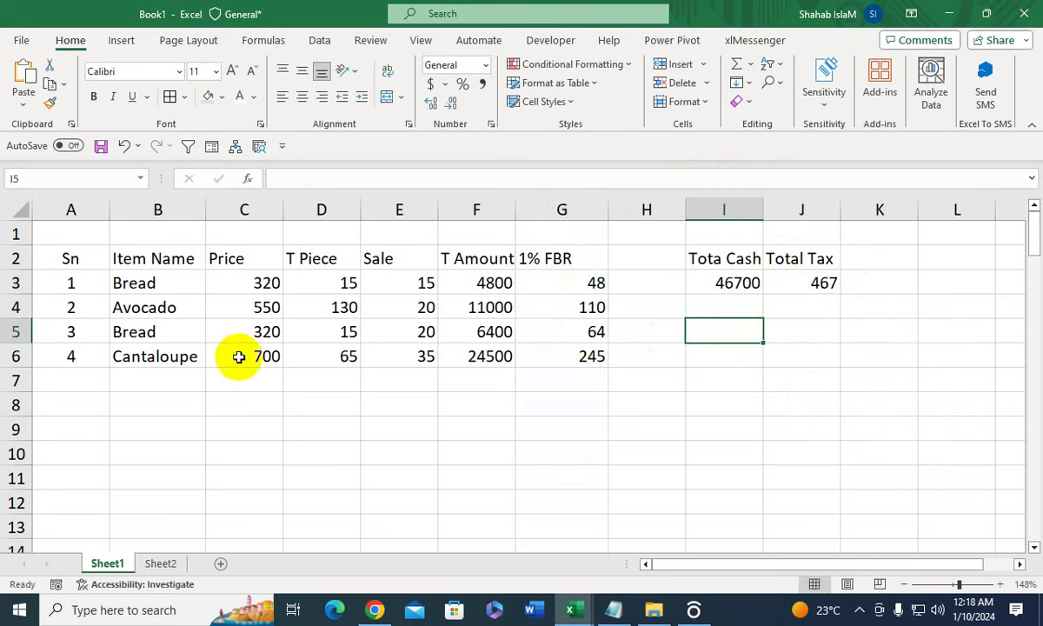
Add Fever Reducer in row 7 with a sale of 23.
click(186, 379)
click(216, 385)
click(180, 357)
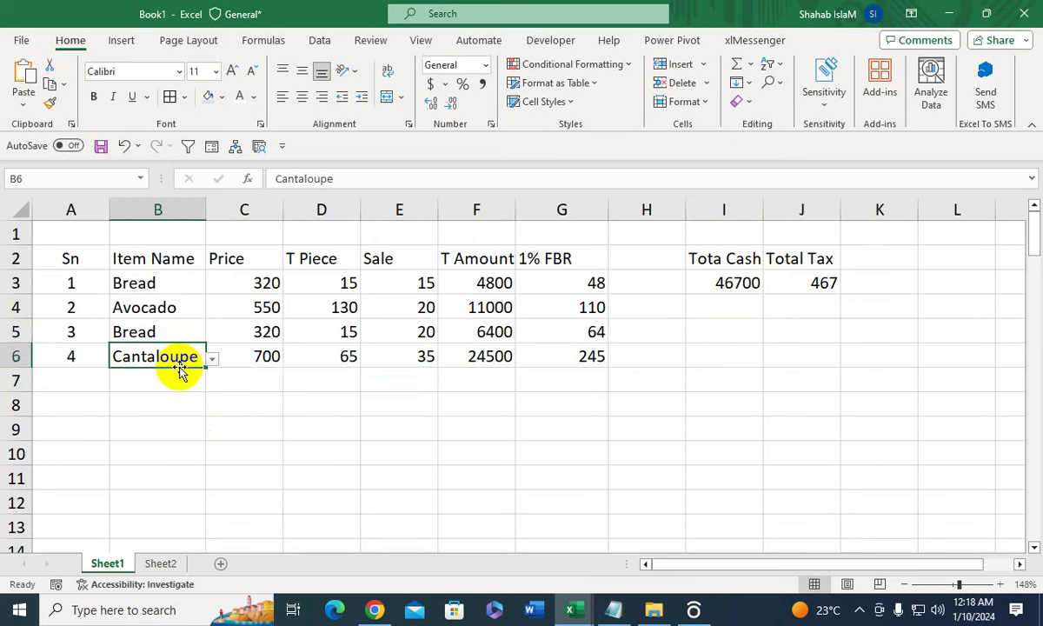
click(180, 393)
click(211, 383)
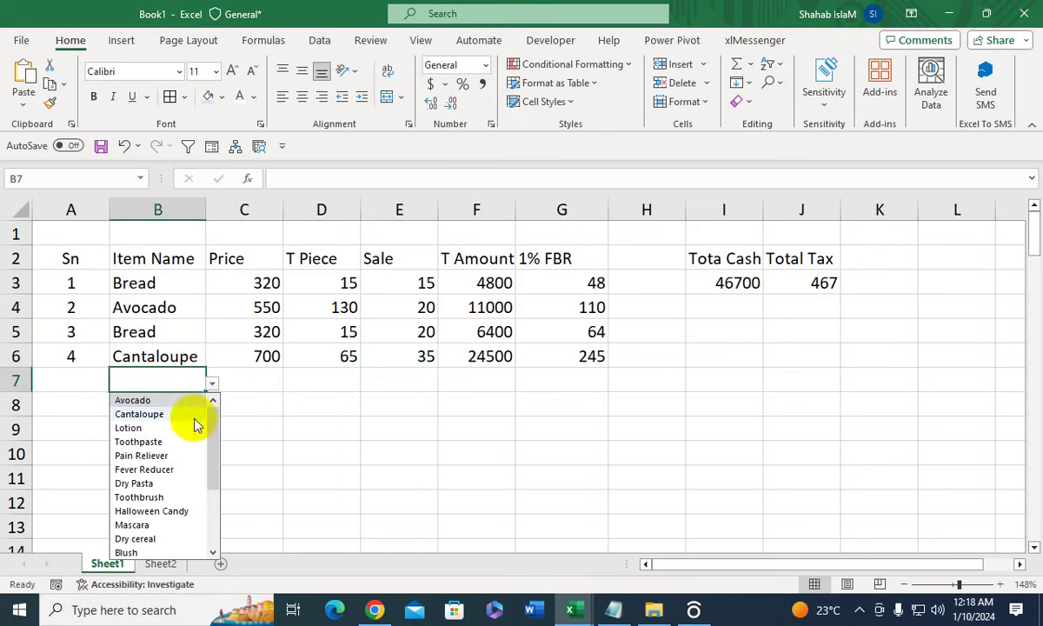
click(163, 468)
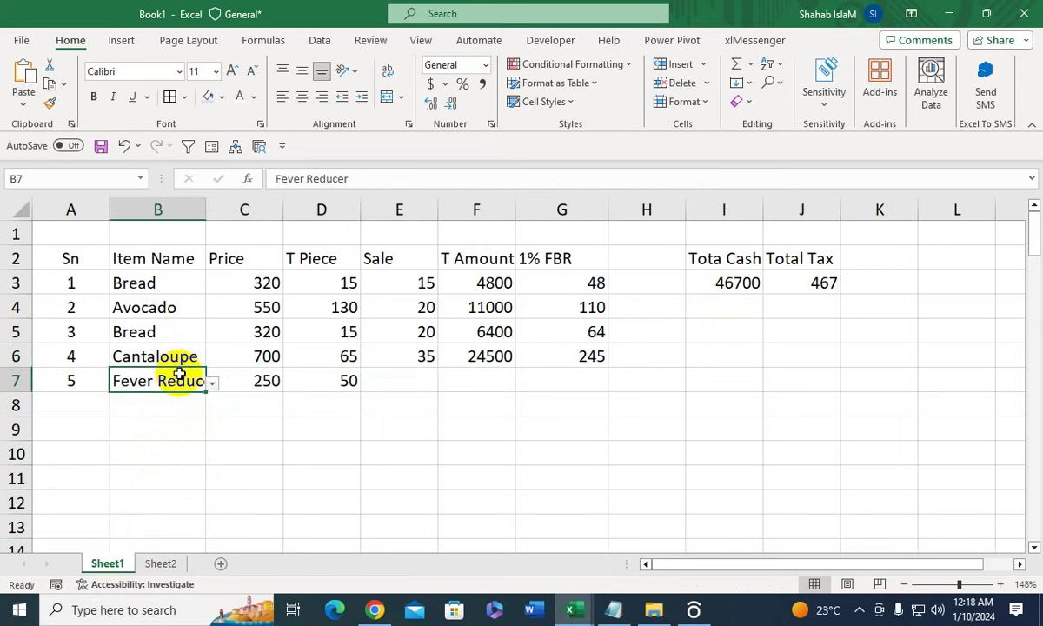
click(386, 383)
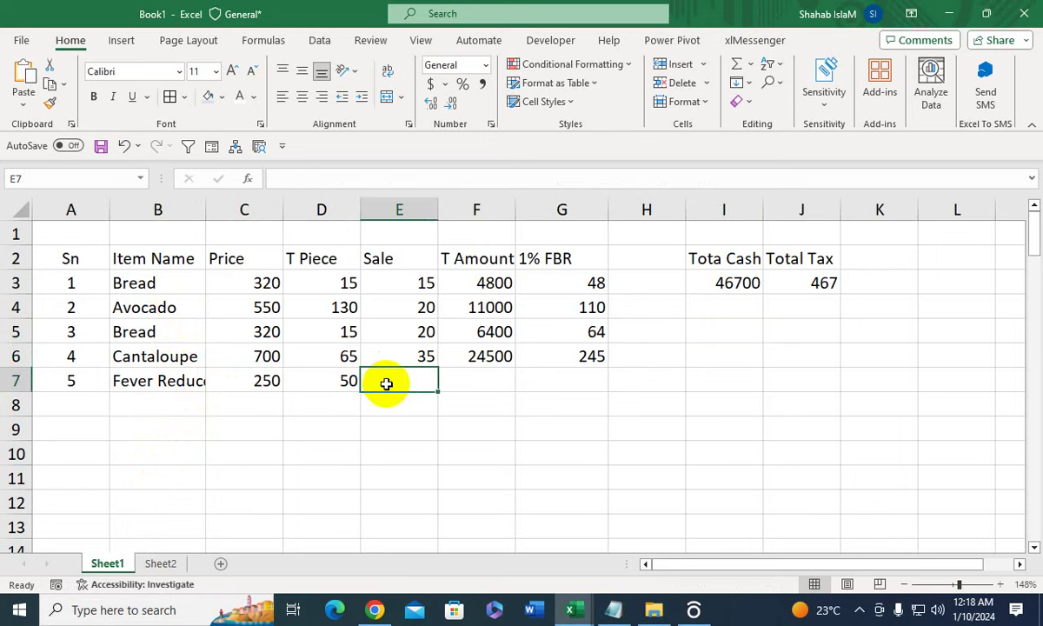
text(23)
key(Tab)
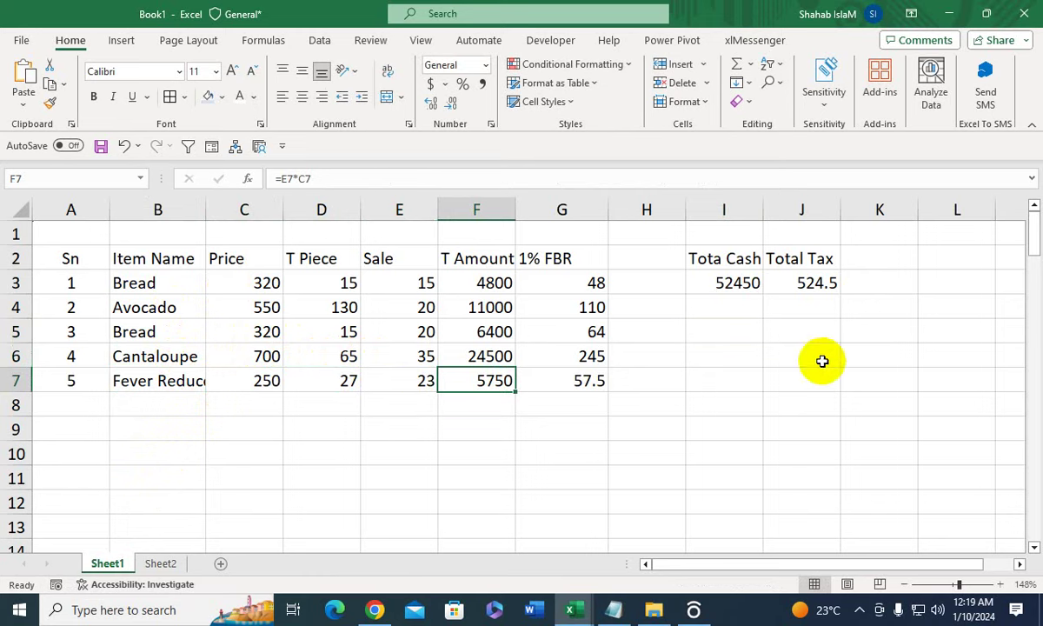
Add Toothbrush in row 8 with a sale of 10.
click(135, 401)
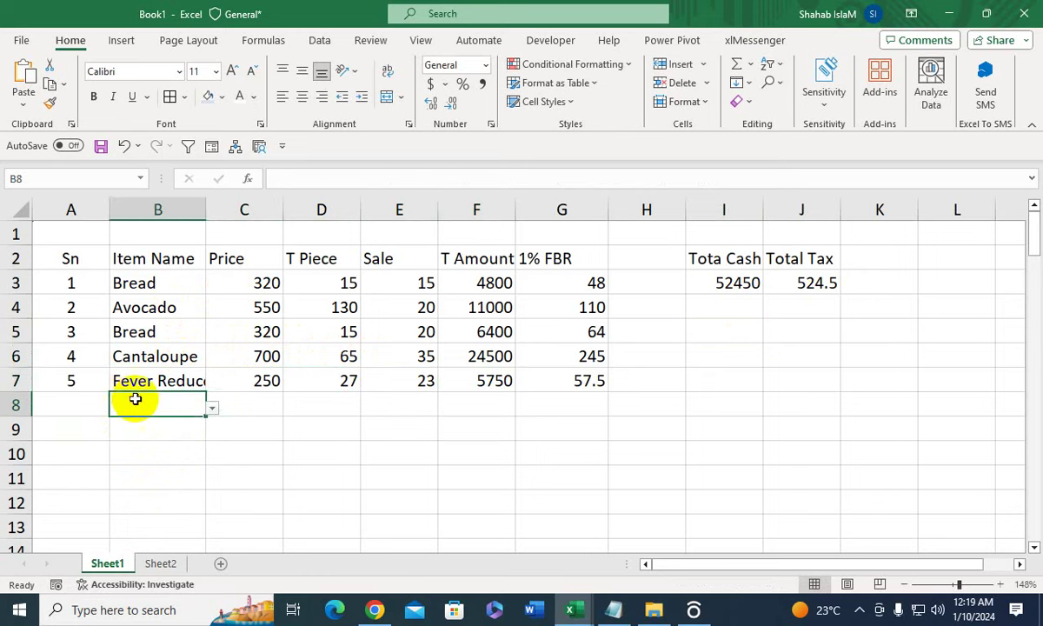
click(213, 408)
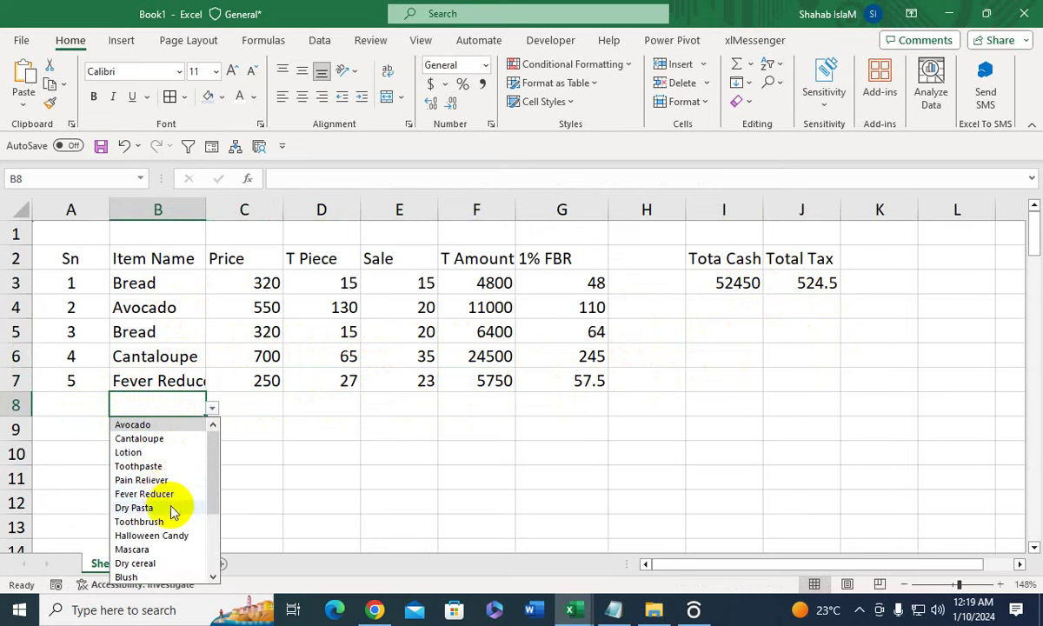
click(160, 521)
click(371, 410)
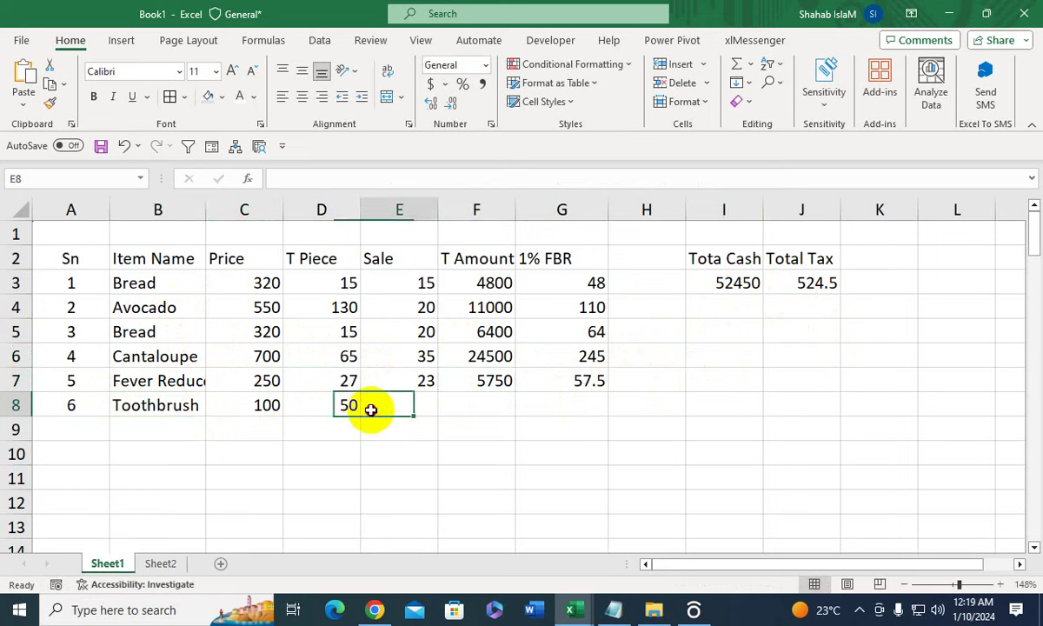
text(10)
key(Return)
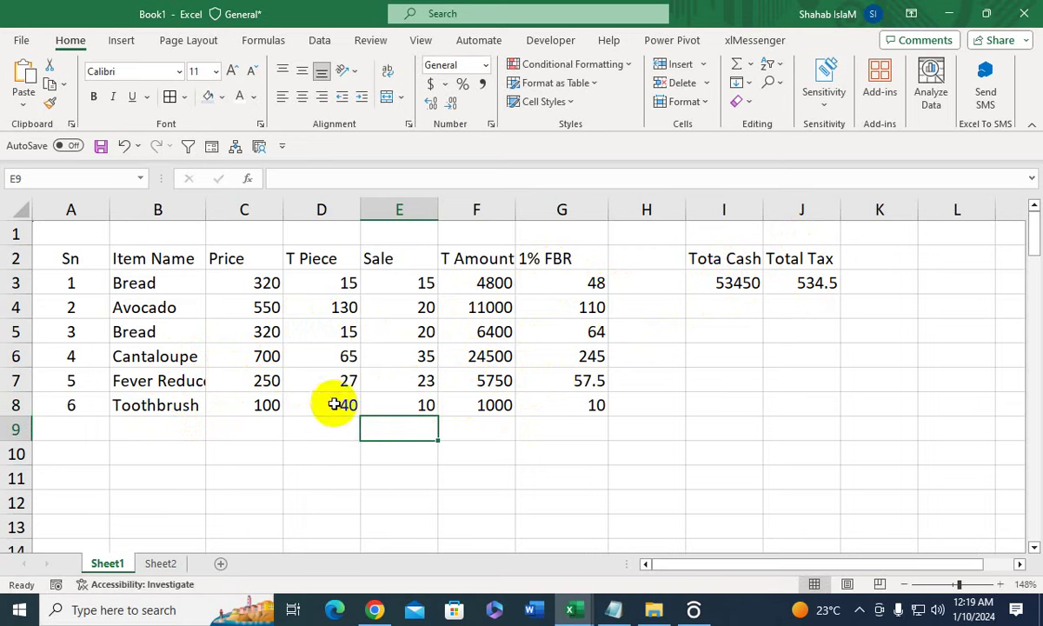
click(165, 565)
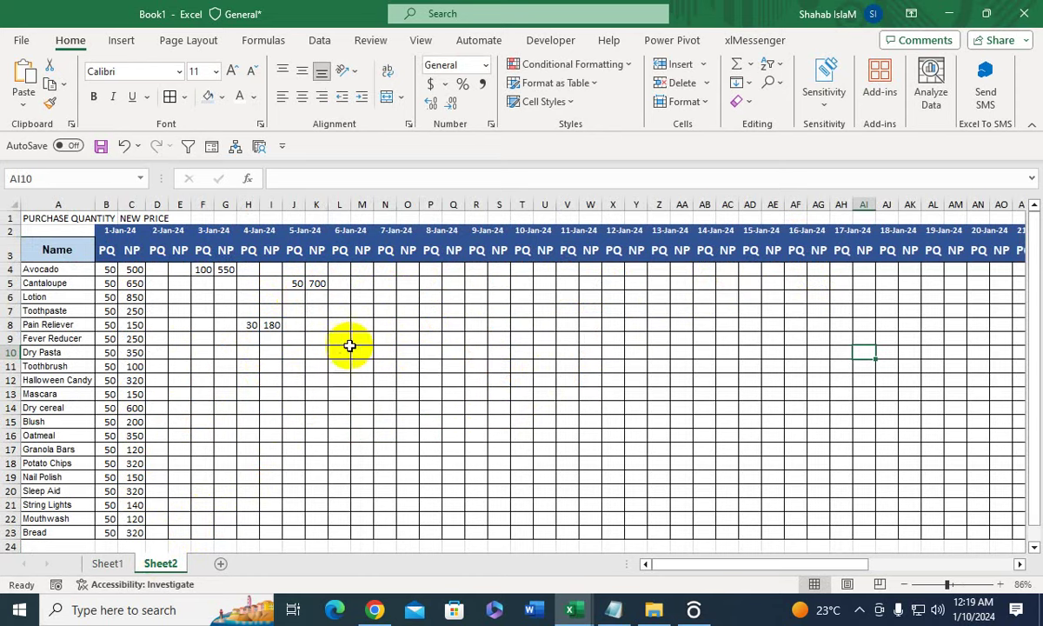
right_click(161, 569)
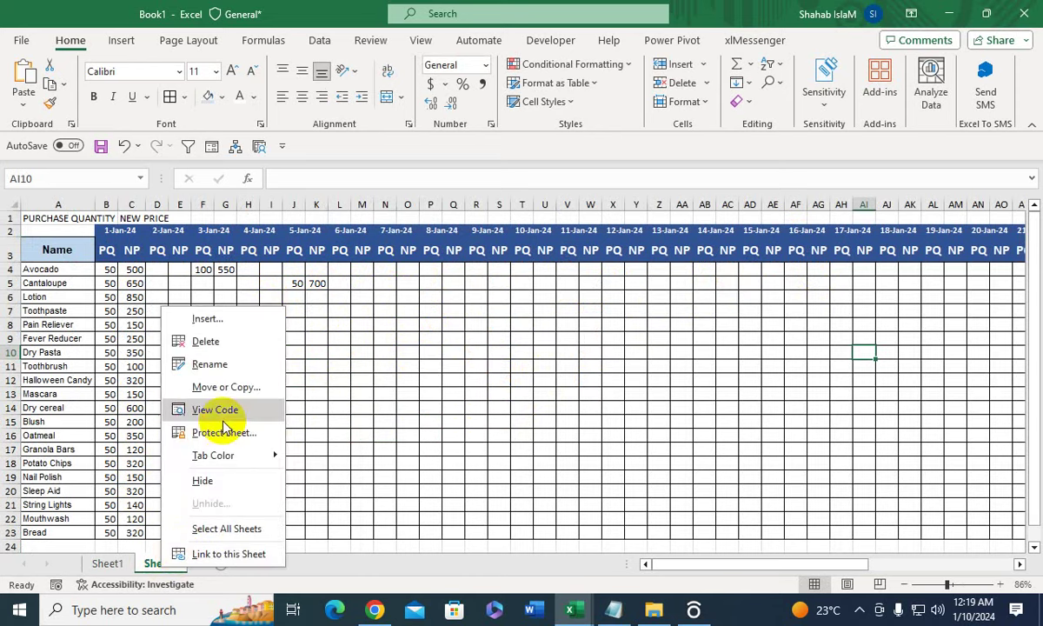
click(222, 481)
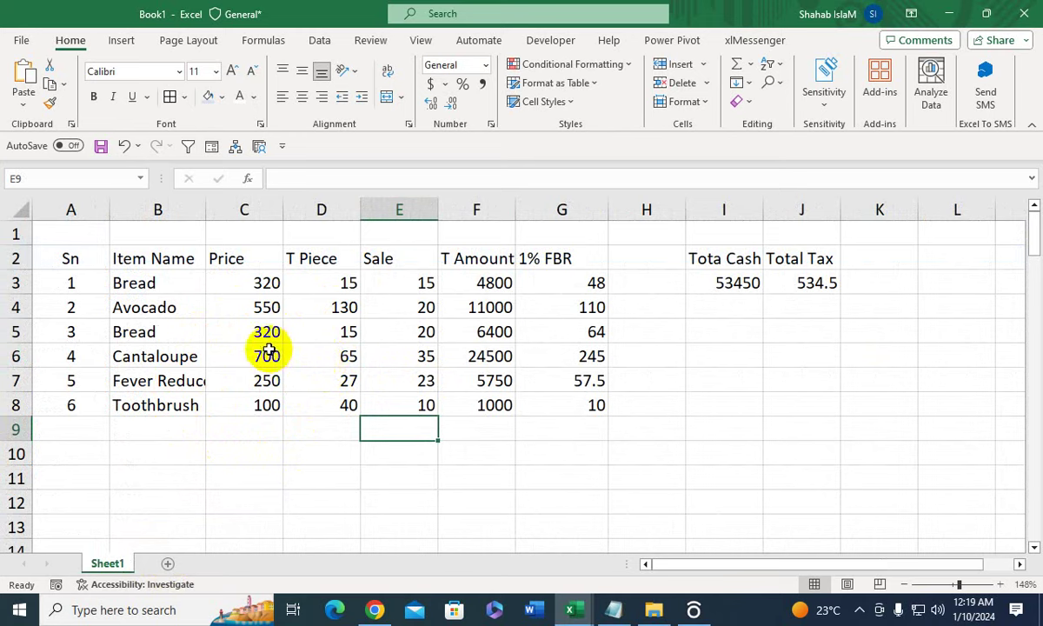
right_click(120, 562)
click(189, 497)
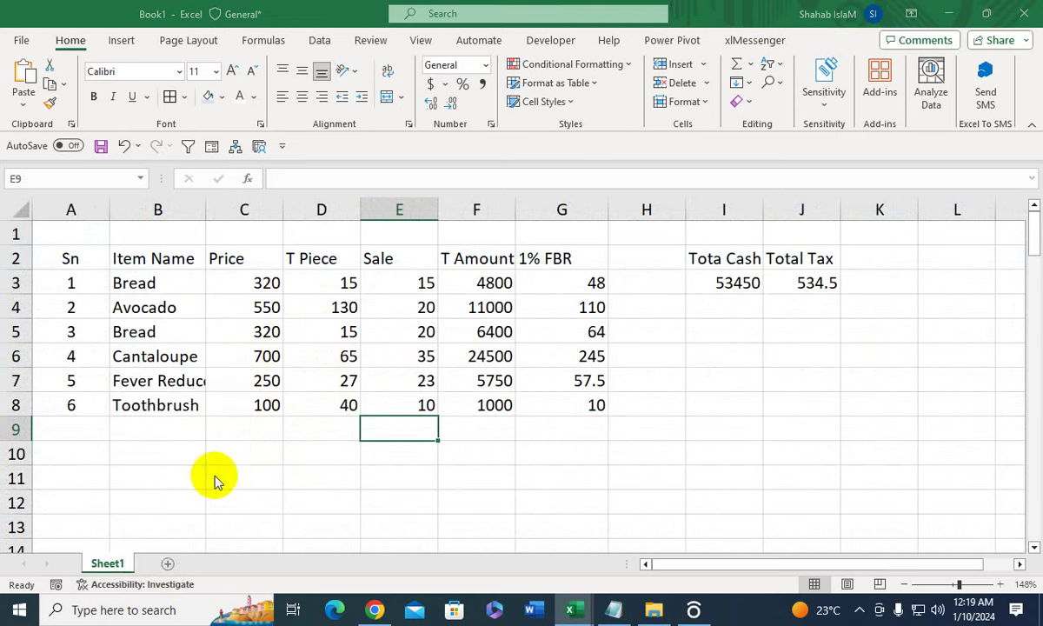
click(212, 548)
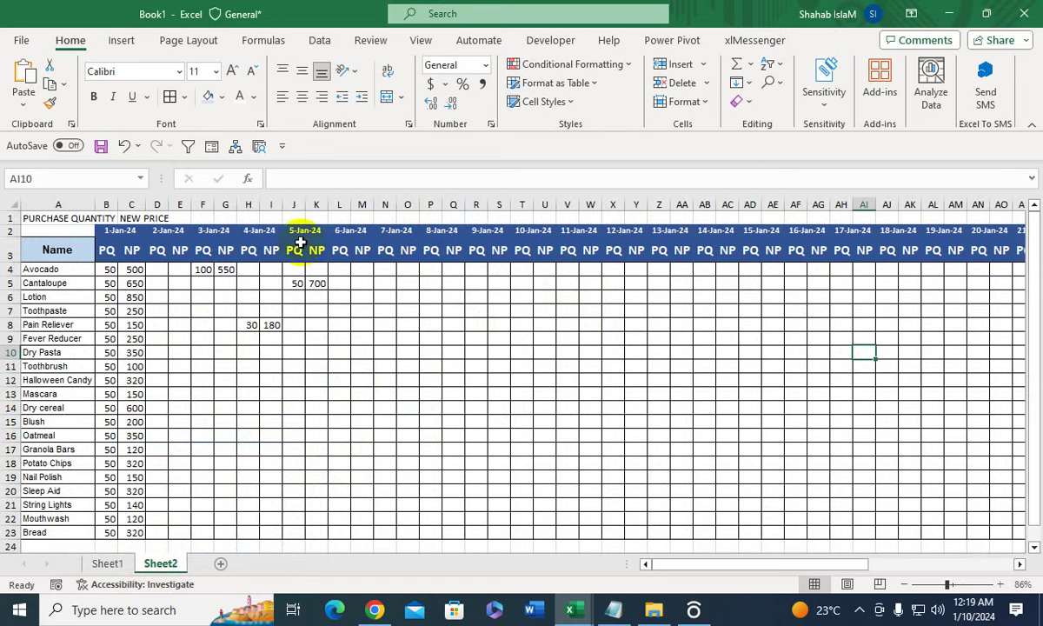
click(106, 564)
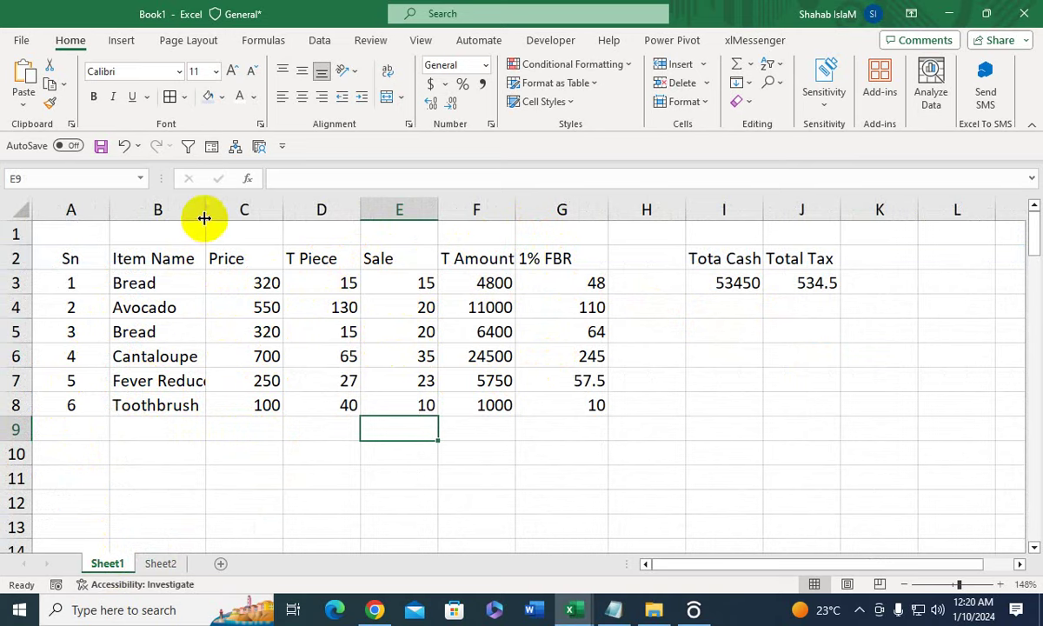
Widen column B to show Fever Reducer in full, then select F2:G8.
drag(206, 214, 226, 277)
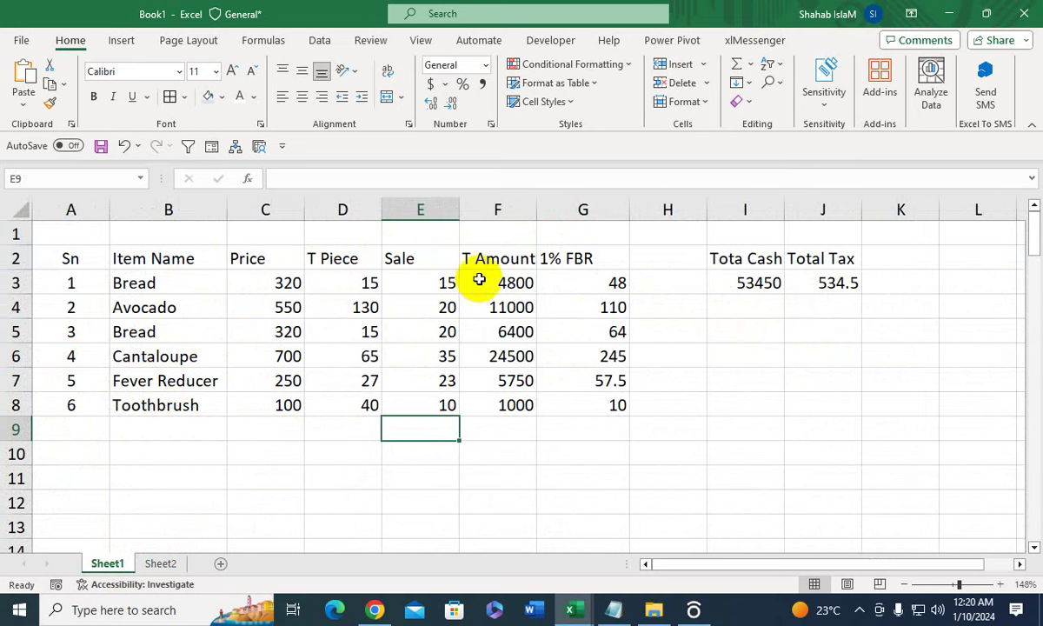
mouse_move(467, 254)
mouse_down()
mouse_move(502, 273)
mouse_move(564, 402)
mouse_up()
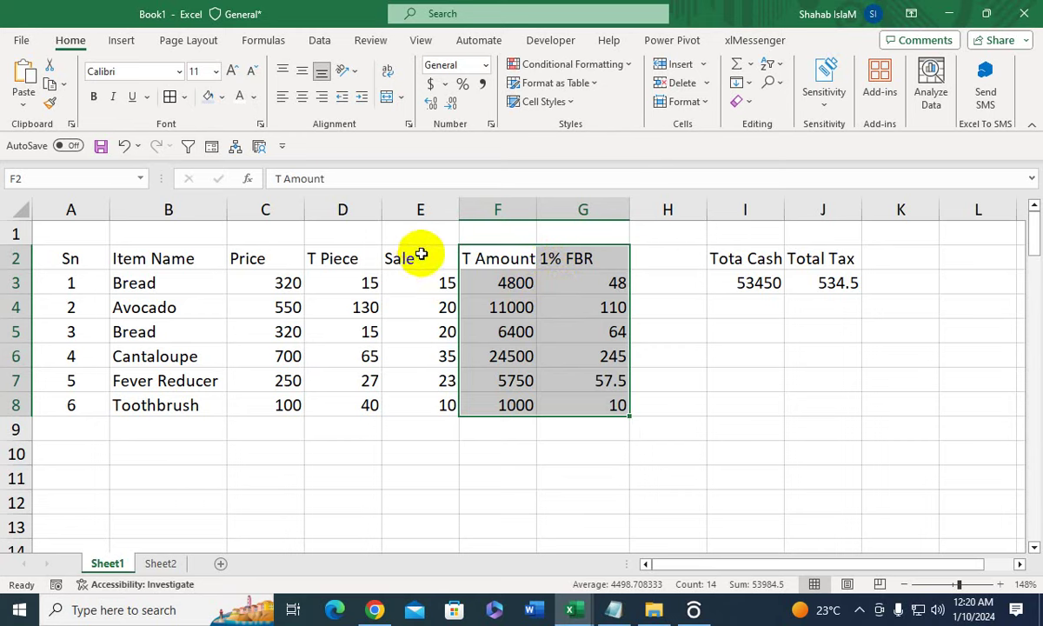
Unlock the input cells B2:E13 (Item Name through Sale).
mouse_move(401, 258)
mouse_down()
mouse_move(157, 525)
mouse_move(159, 555)
mouse_move(165, 544)
mouse_up()
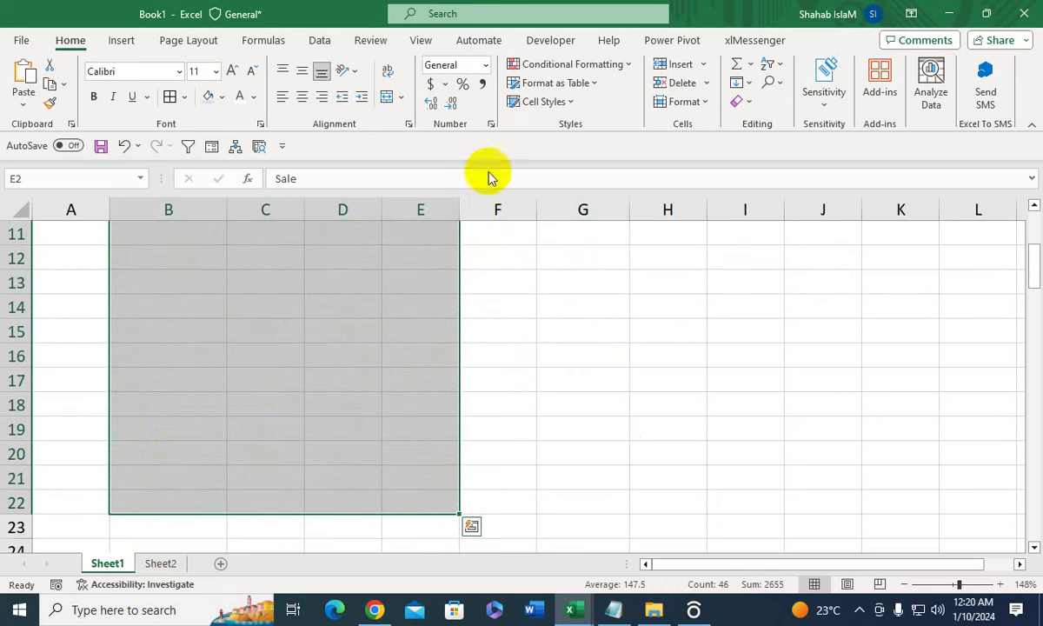
click(707, 106)
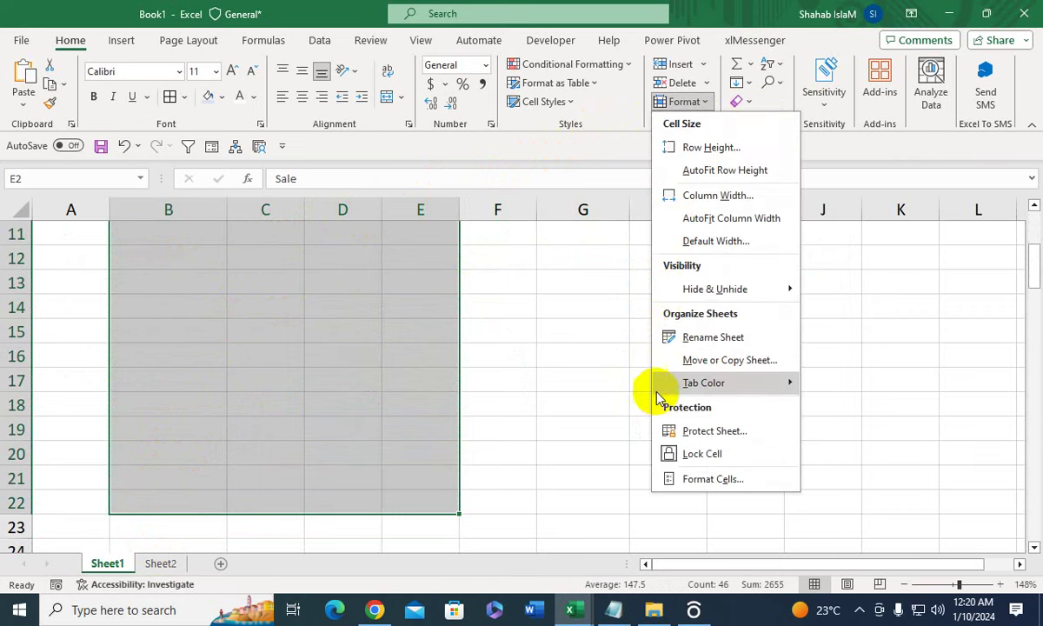
click(706, 454)
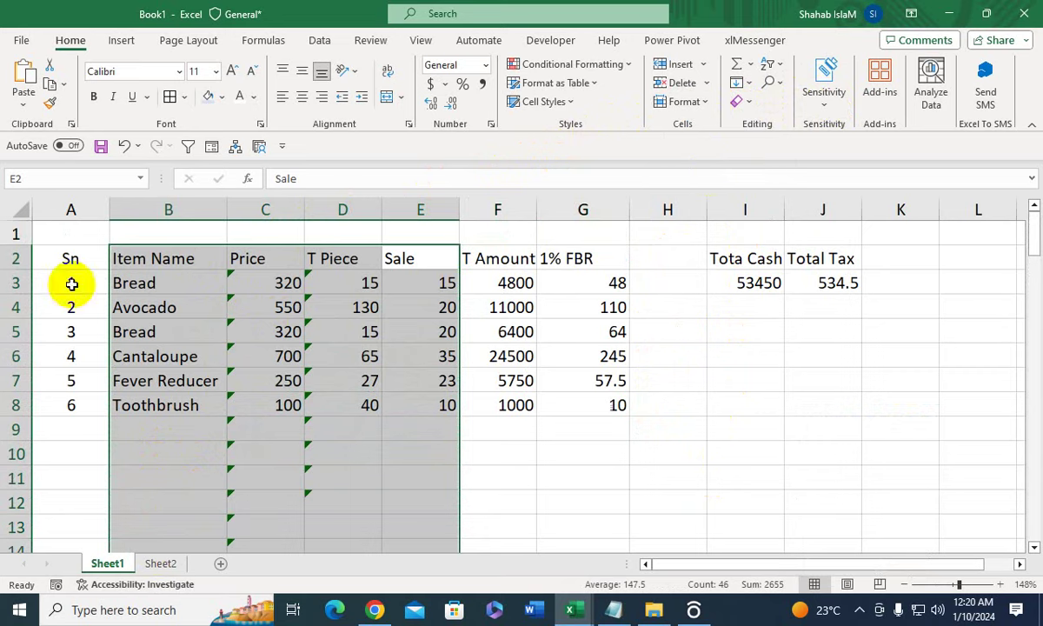
Protect Sheet1 with a password, entering it twice to confirm.
click(16, 210)
click(695, 103)
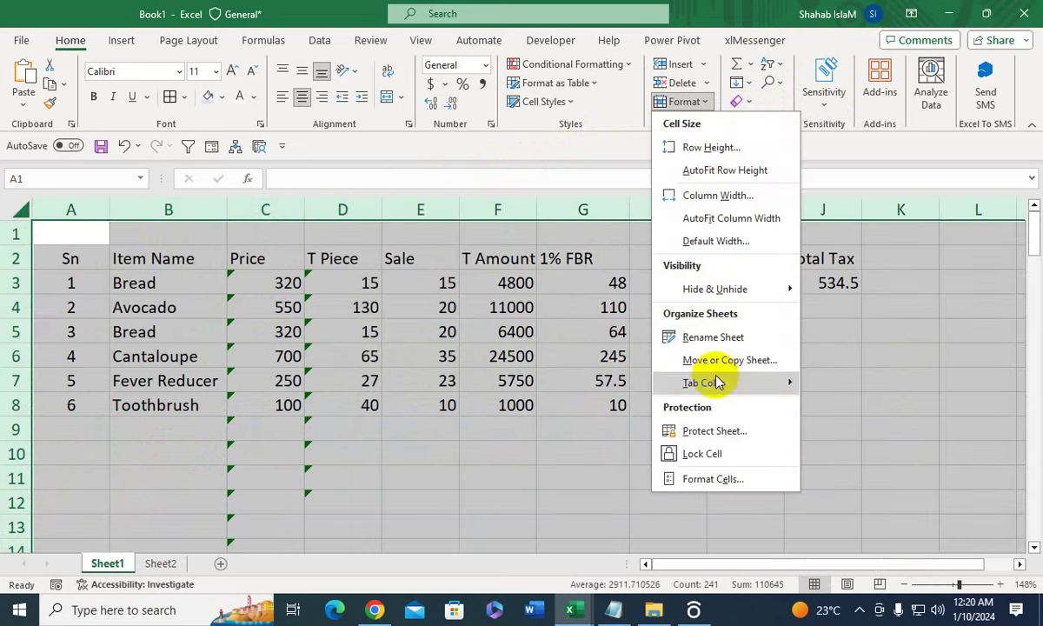
click(693, 428)
text(1)
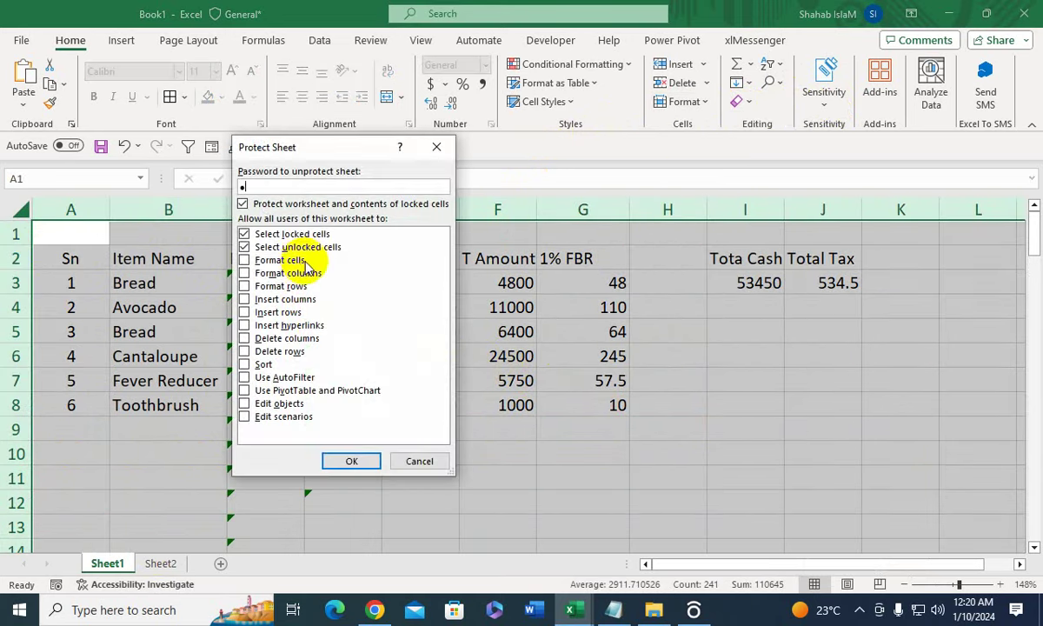
click(345, 461)
text(1)
click(379, 358)
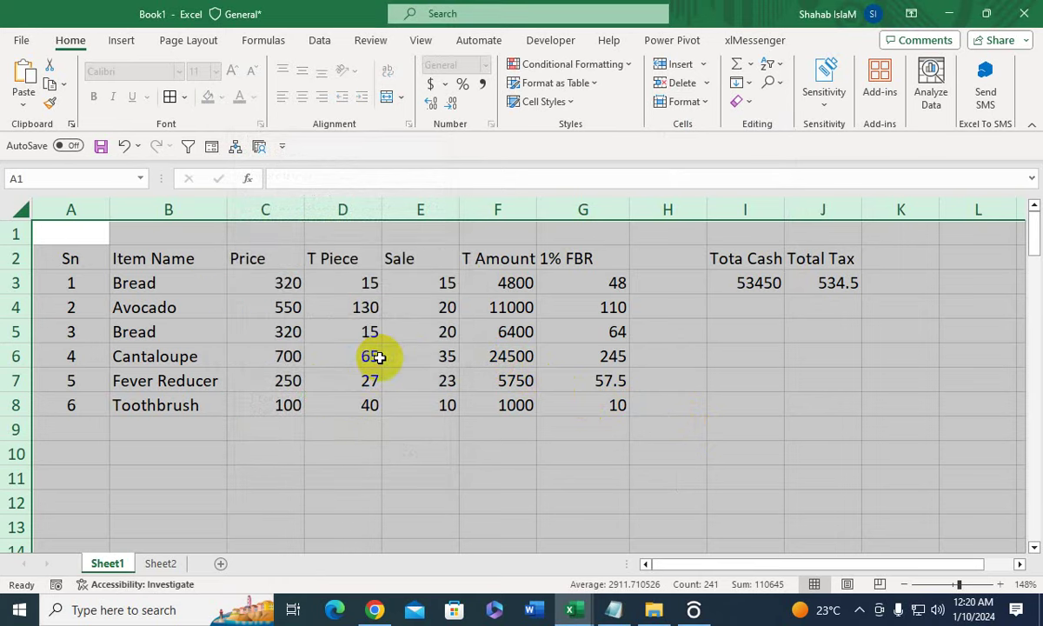
click(257, 375)
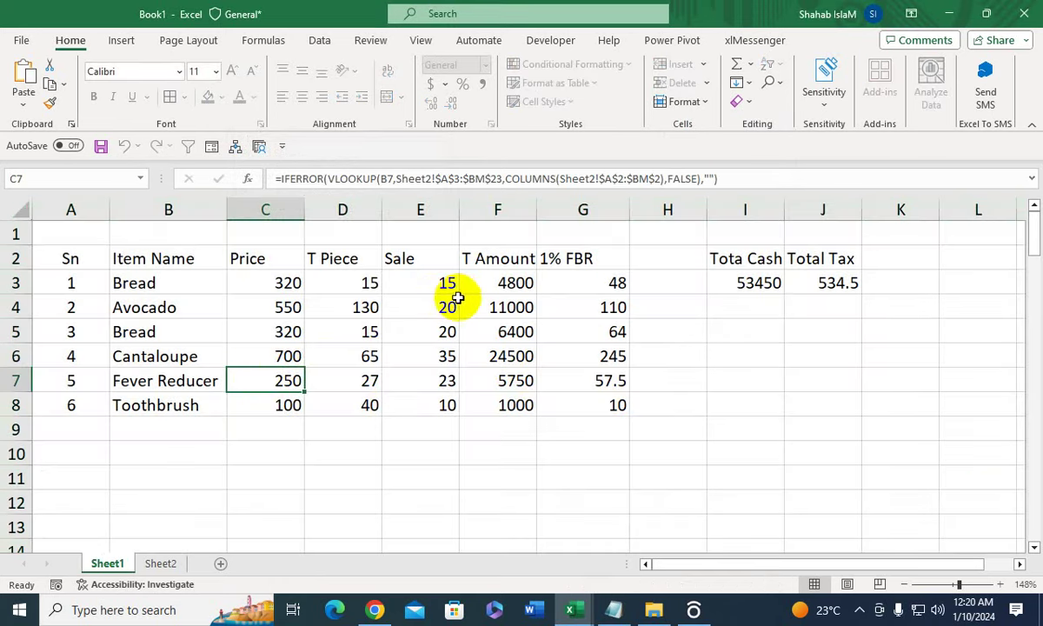
Try editing the protected T Amount and 1% FBR formulas, dismissing the protection warnings.
click(492, 275)
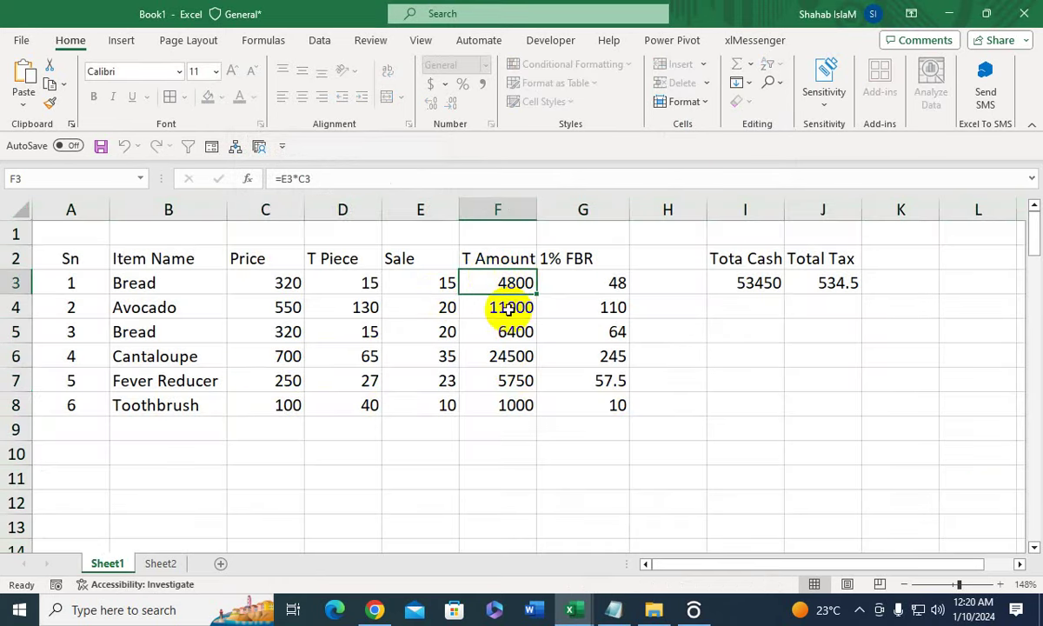
double_click(509, 308)
key(Return)
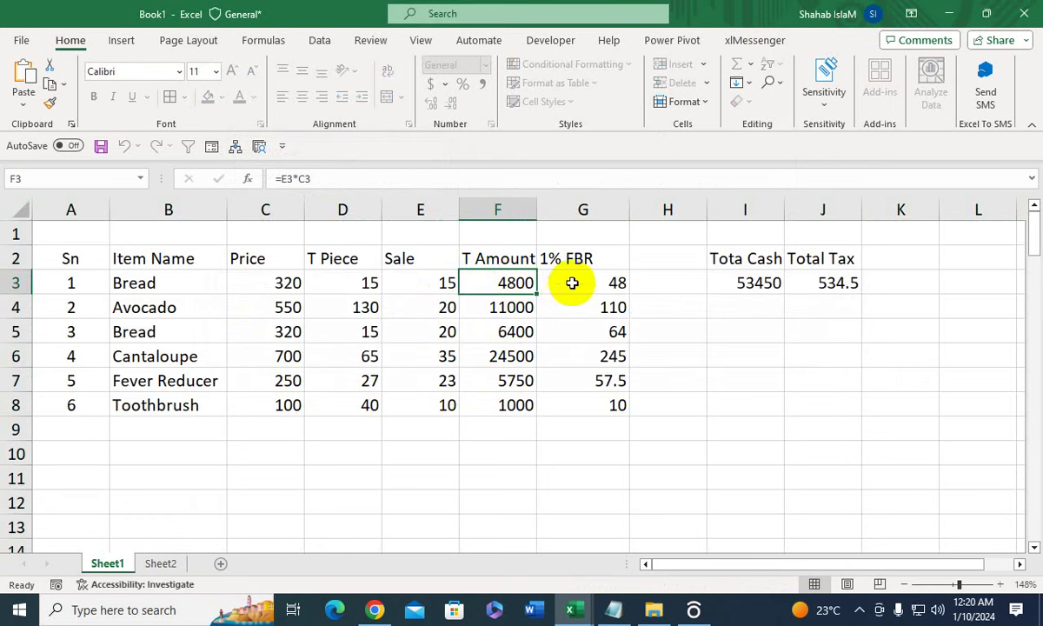
drag(570, 282, 555, 518)
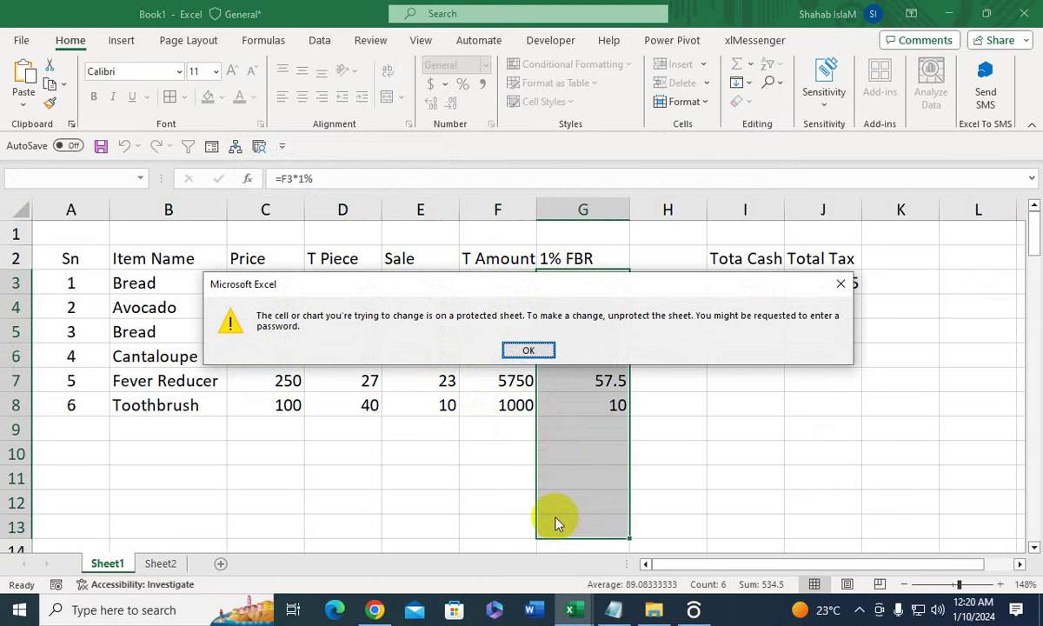
click(546, 345)
Add Dry cereal as the item in B9 with a sale of 20 in E9.
click(219, 434)
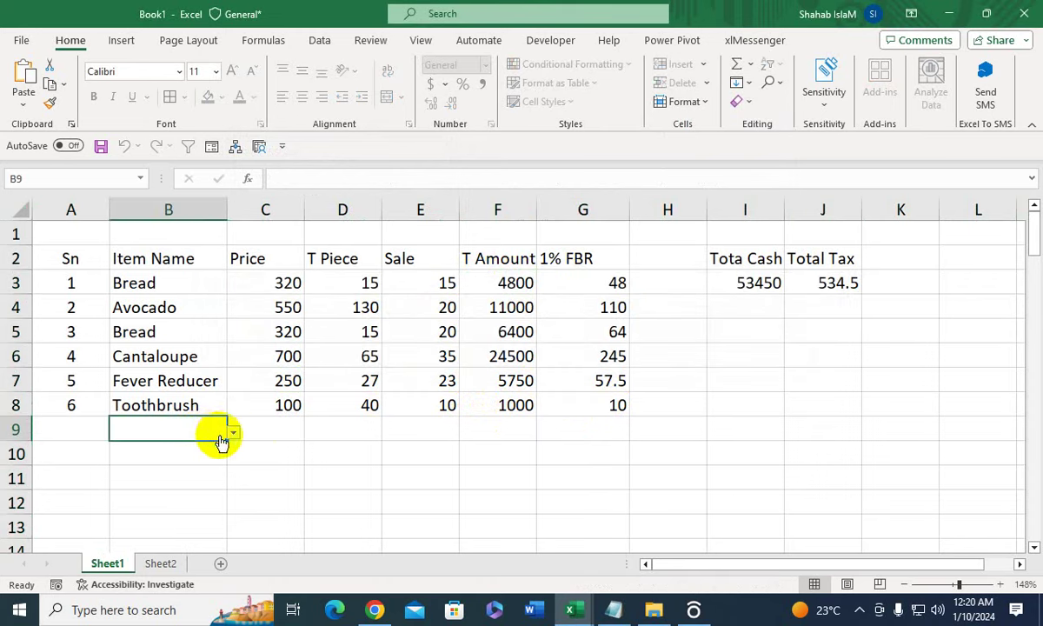
click(232, 433)
click(199, 396)
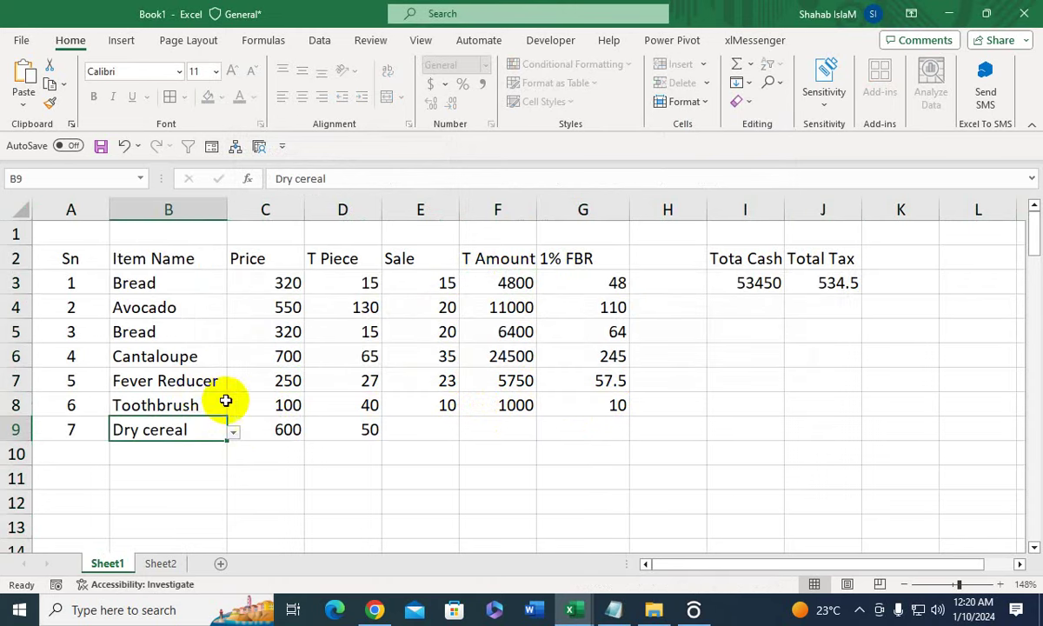
click(409, 426)
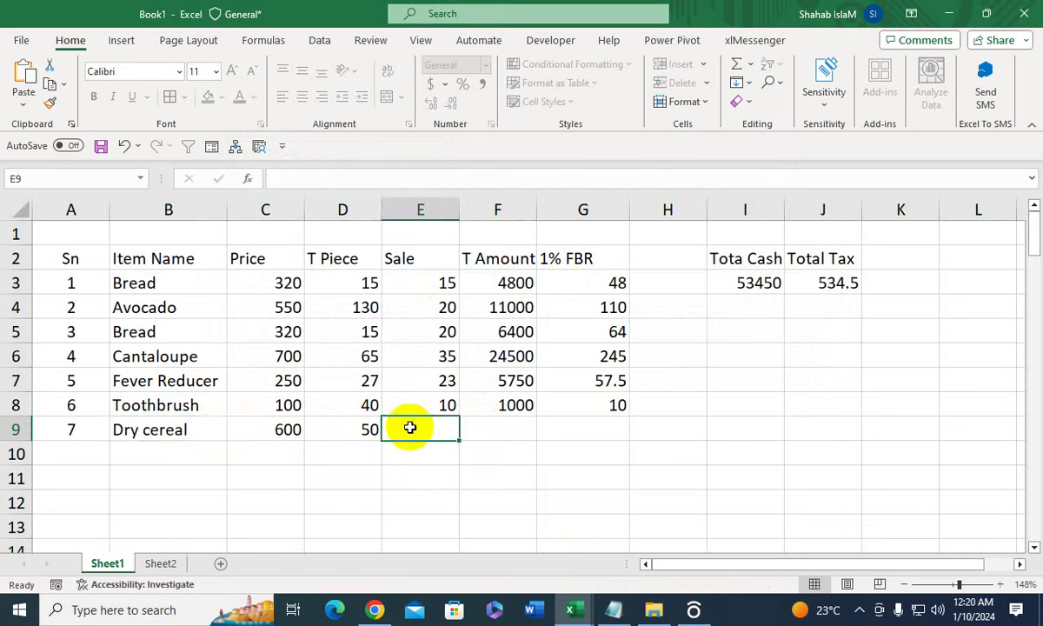
text(20)
key(Return)
Try filling the F8 T Amount formula down to row 13, which the protected sheet blocks.
click(518, 401)
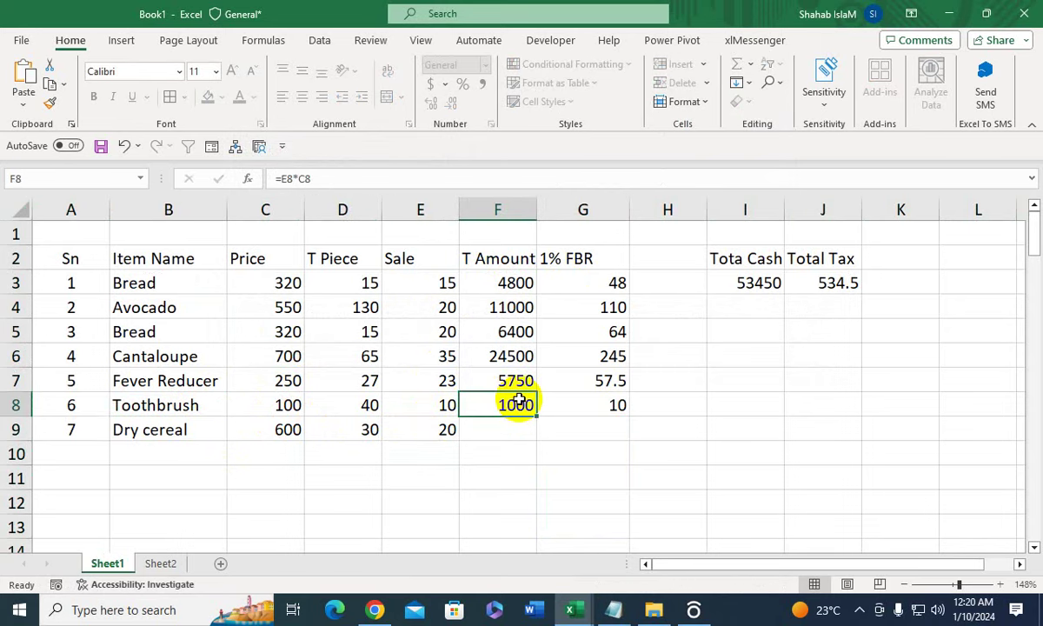
drag(536, 416, 548, 530)
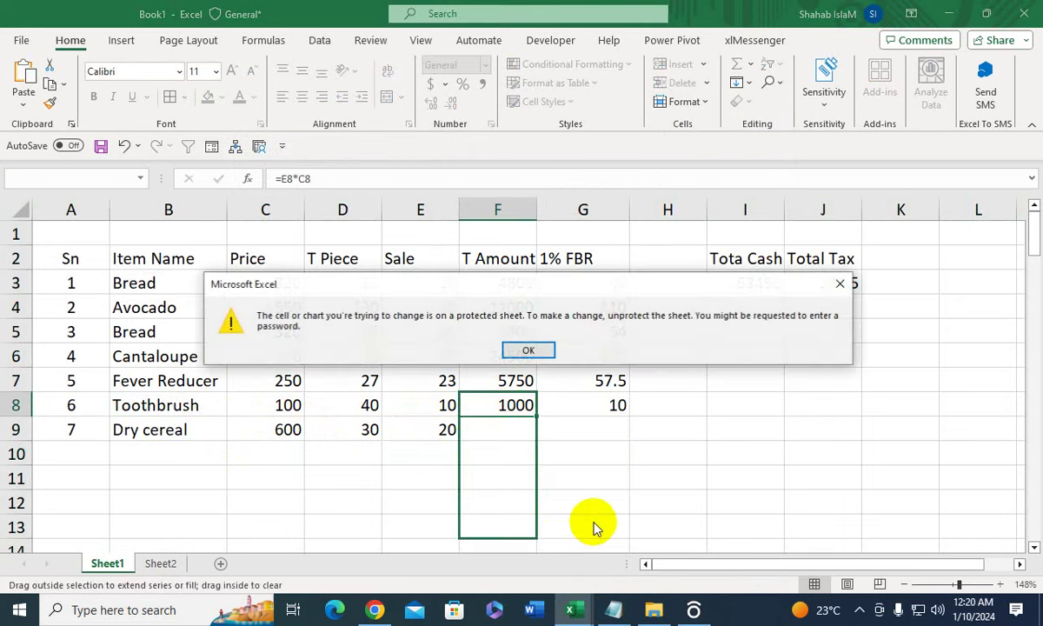
click(527, 349)
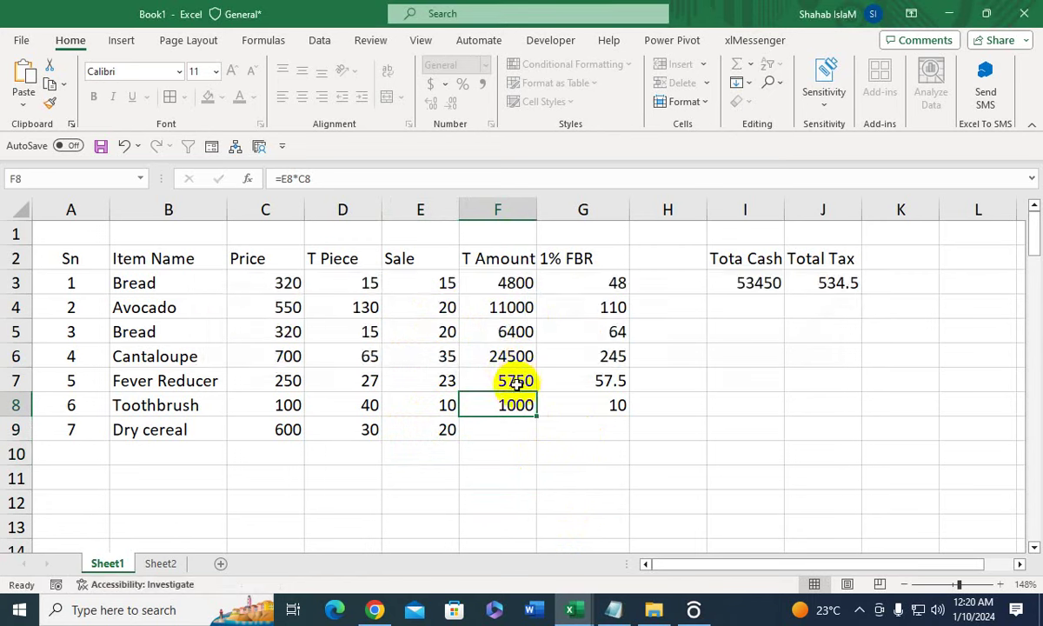
click(688, 102)
Unprotect the sheet with its password and extend the T Amount formula down column F.
click(711, 431)
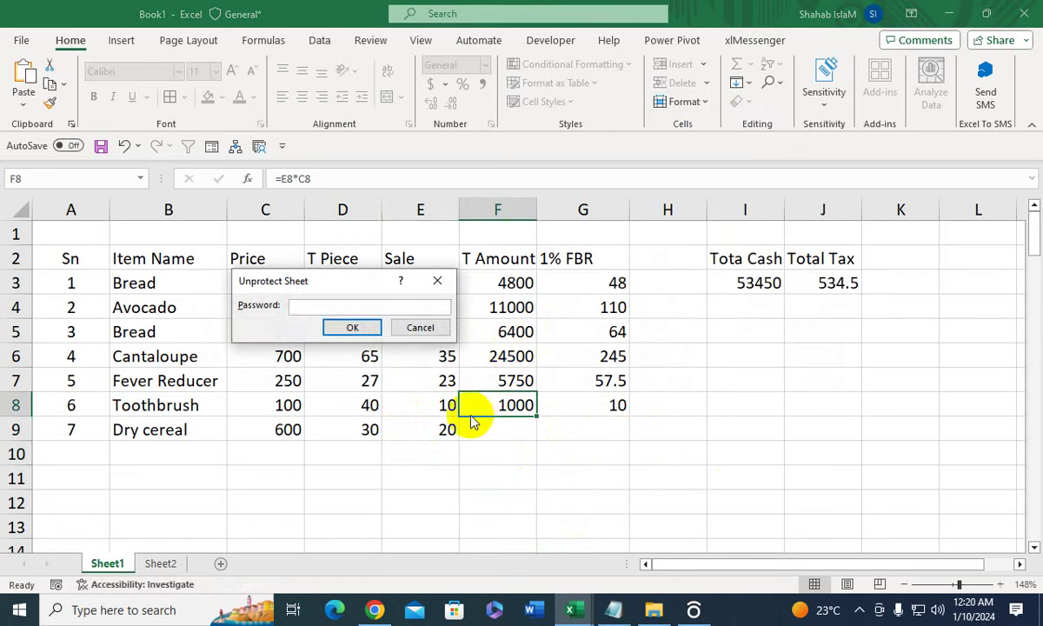
text(1)
click(353, 328)
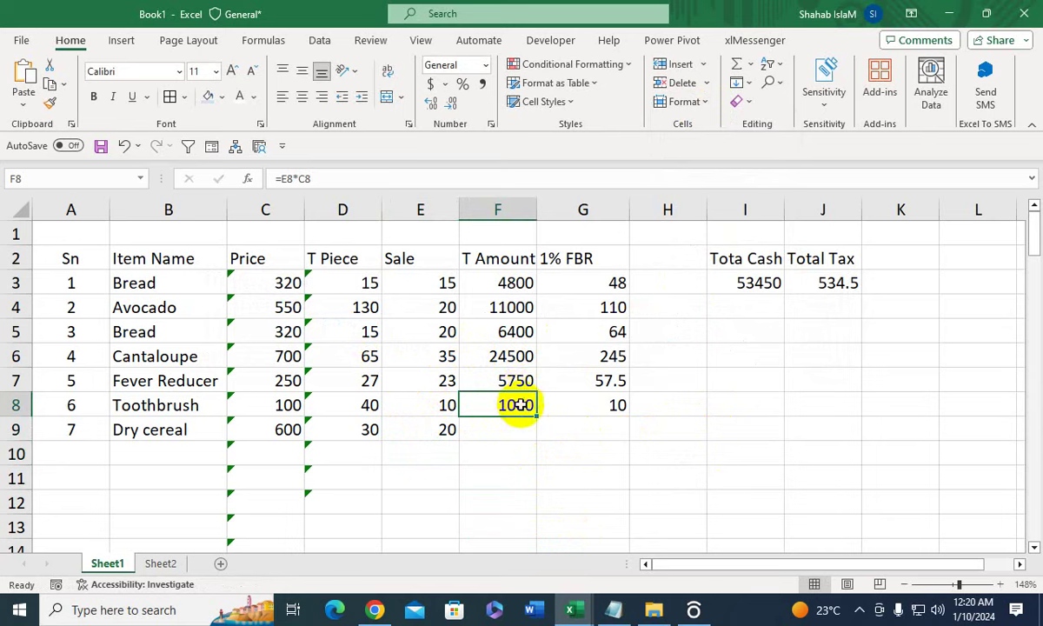
drag(536, 418, 540, 578)
mouse_move(605, 426)
mouse_down()
mouse_move(487, 246)
mouse_move(494, 179)
mouse_up()
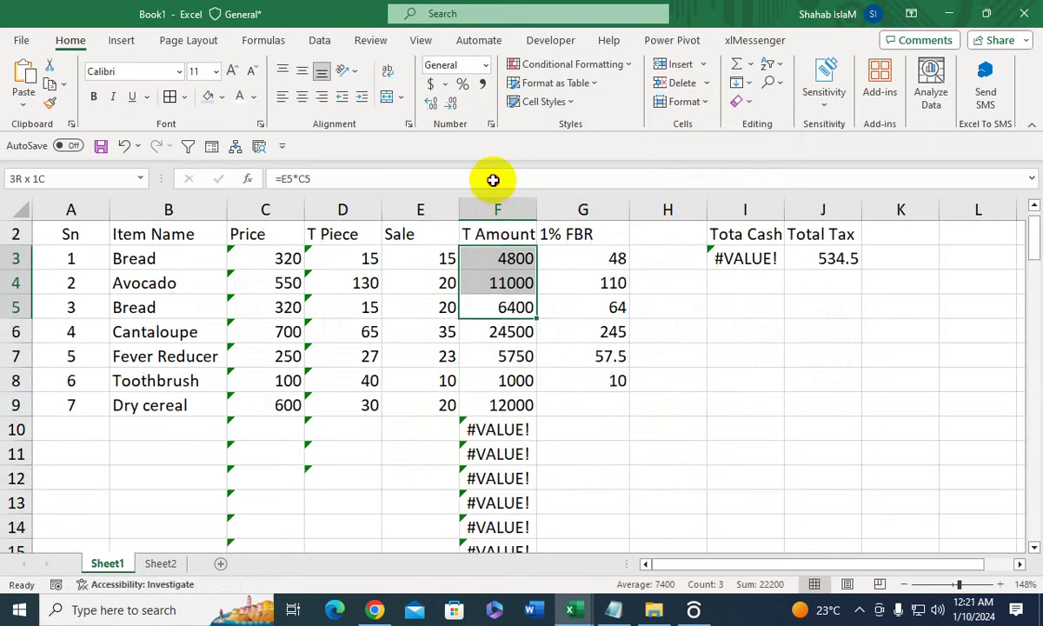
Change F3 to =IFERROR(E3*C3,"") and fill it down column F to row 90.
double_click(492, 287)
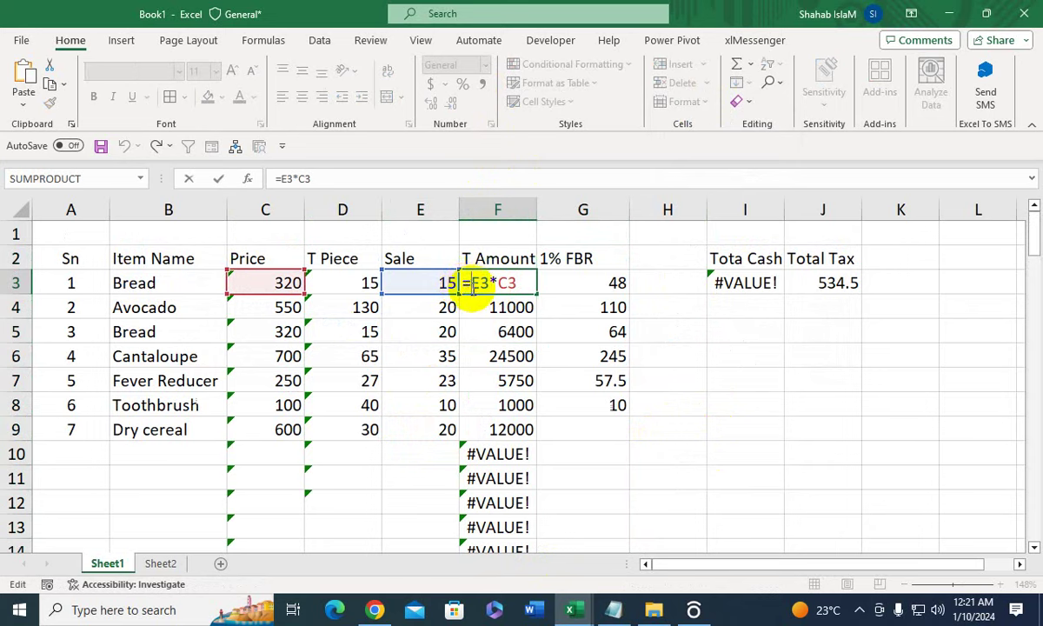
text(IF)
key(Tab)
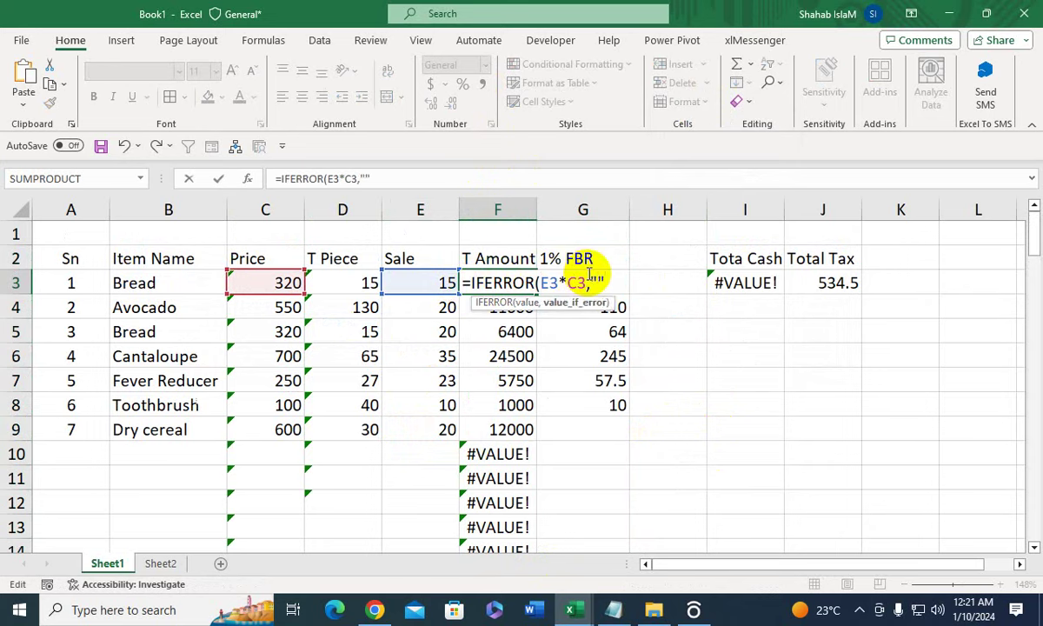
key(Return)
click(500, 286)
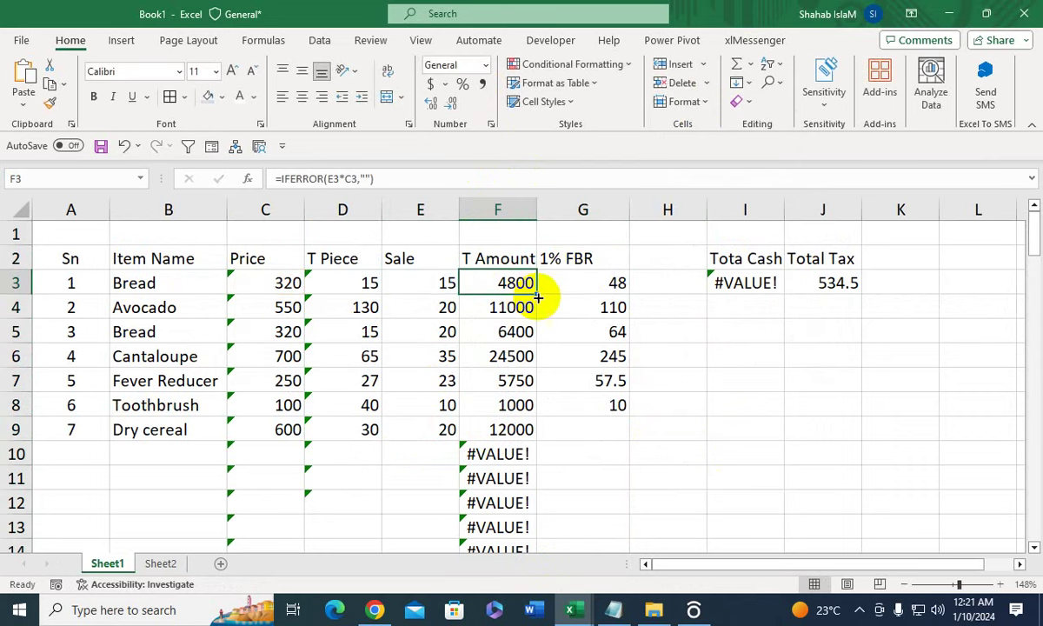
drag(538, 318, 561, 520)
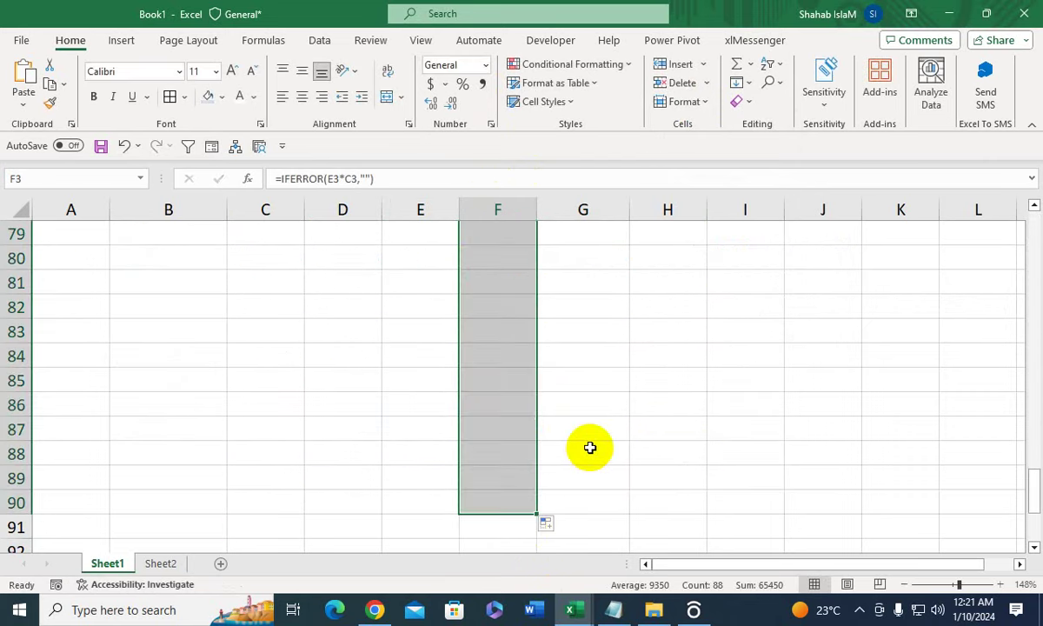
key(ctrl+Up)
scroll(590, 448, up, 1)
key(Down)
key(Right)
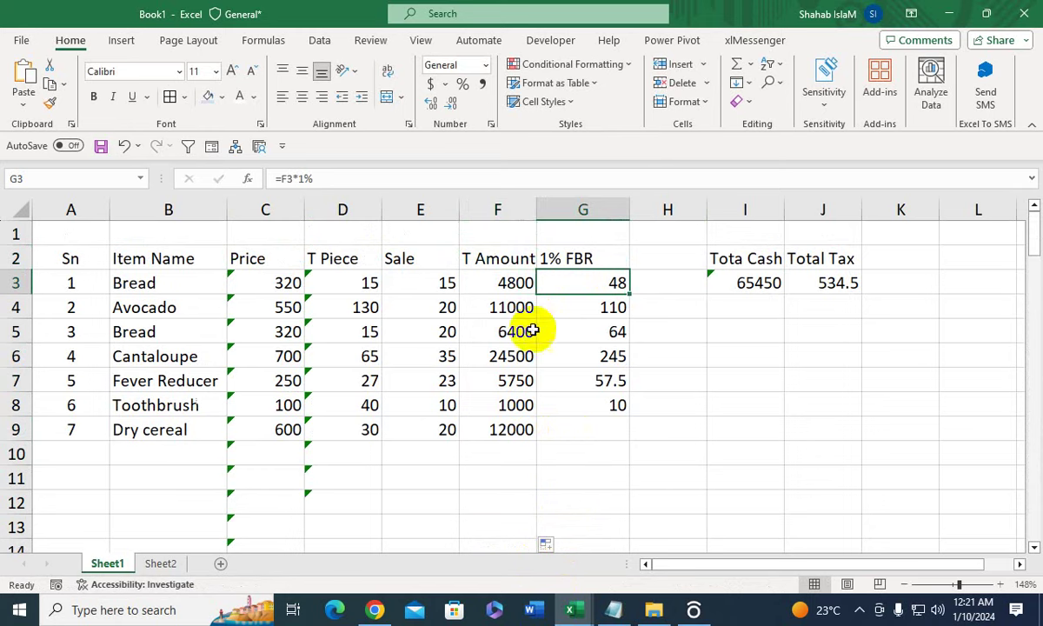
Change G3 to =IFERROR(F3*1%,"") and fill it down to row 89, giving Total Tax 654.5.
click(279, 179)
text(IF)
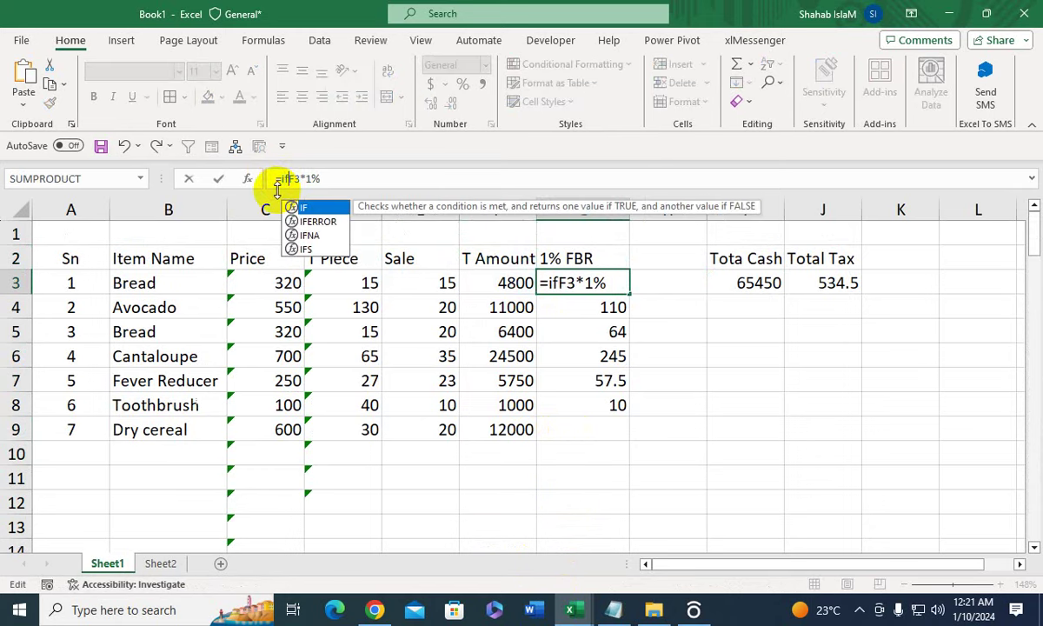
key(Down)
key(Tab)
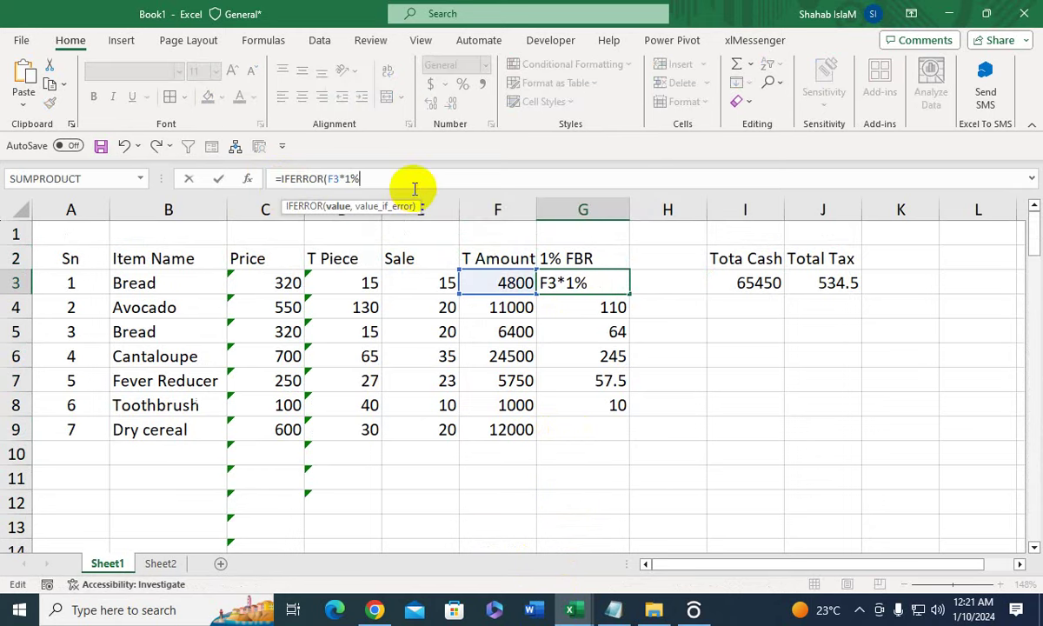
text())
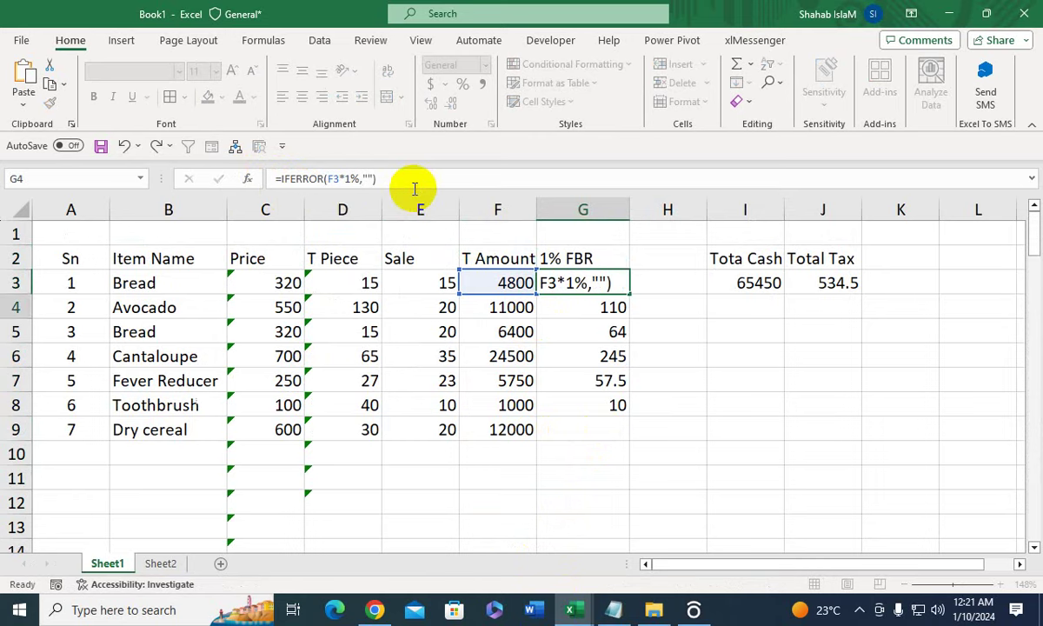
key(Return)
click(589, 284)
drag(630, 291, 498, 465)
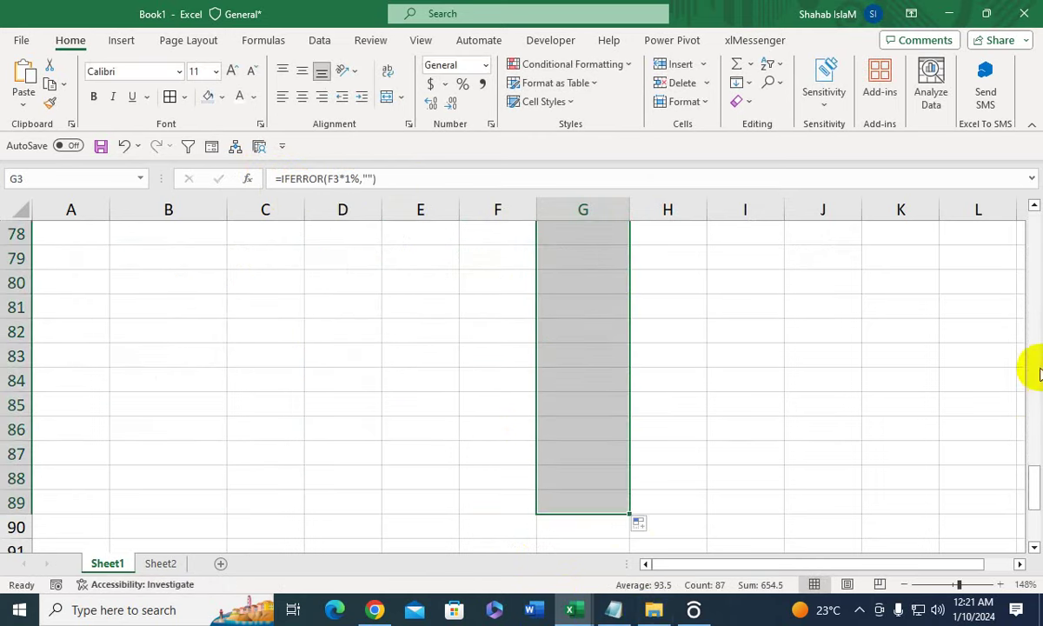
drag(1034, 504, 1031, 228)
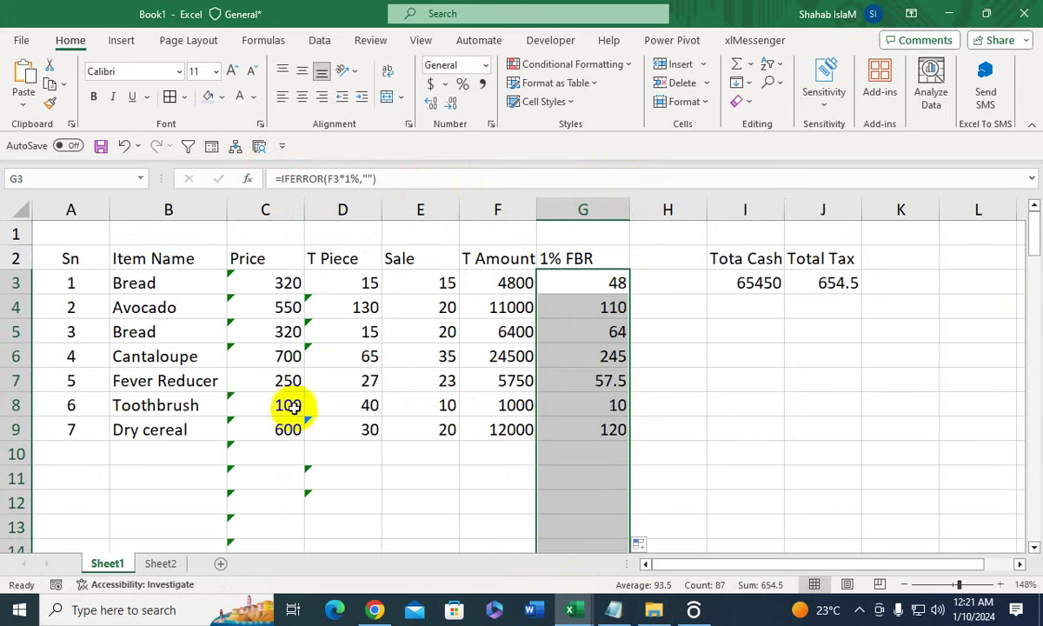
Protect the sheet again, entering and confirming the password.
click(683, 105)
click(676, 430)
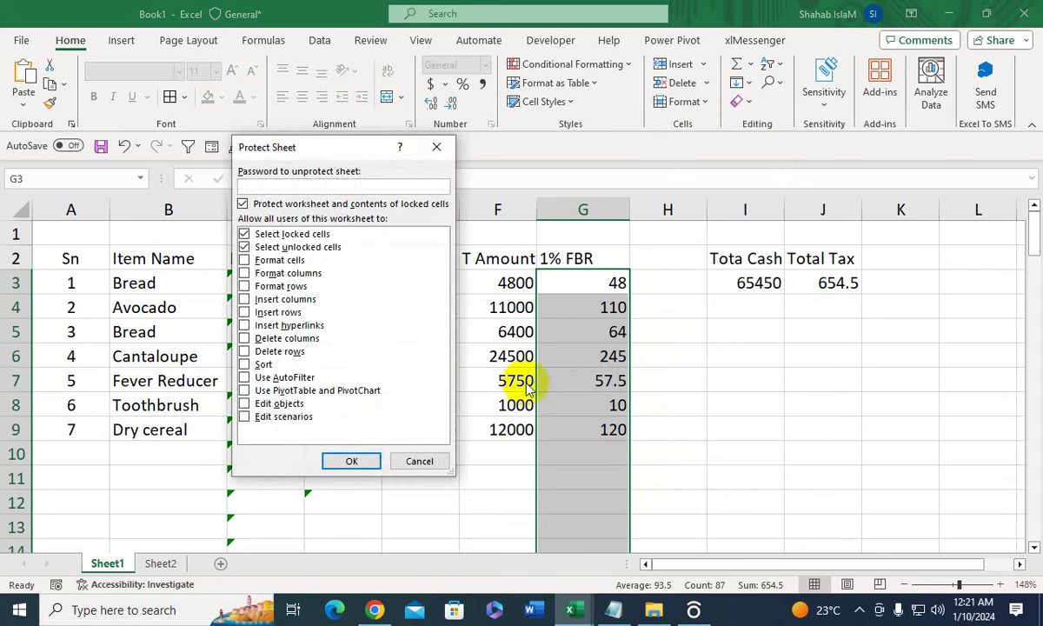
text(1)
click(352, 460)
text(1)
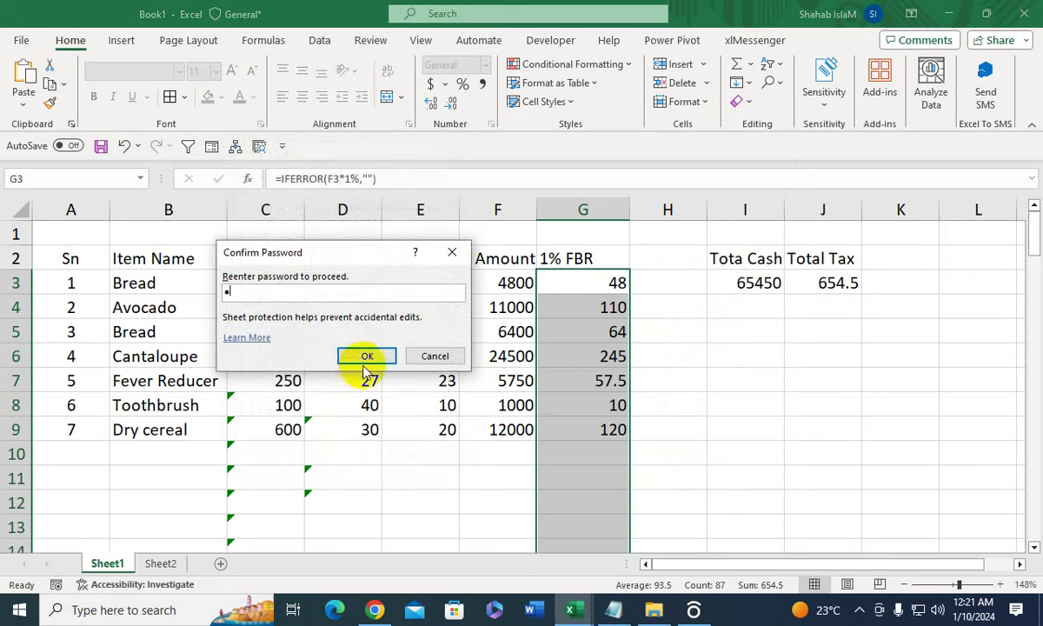
click(364, 361)
Add Halloween Candy as the item in B10 with a sale of 5 in E10.
click(152, 451)
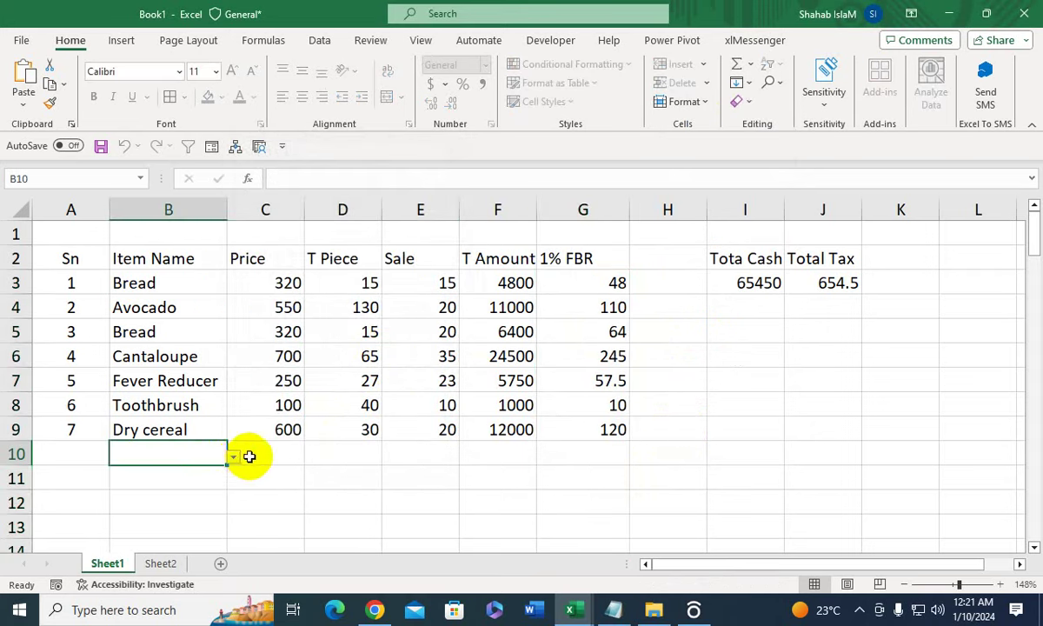
click(233, 456)
click(174, 390)
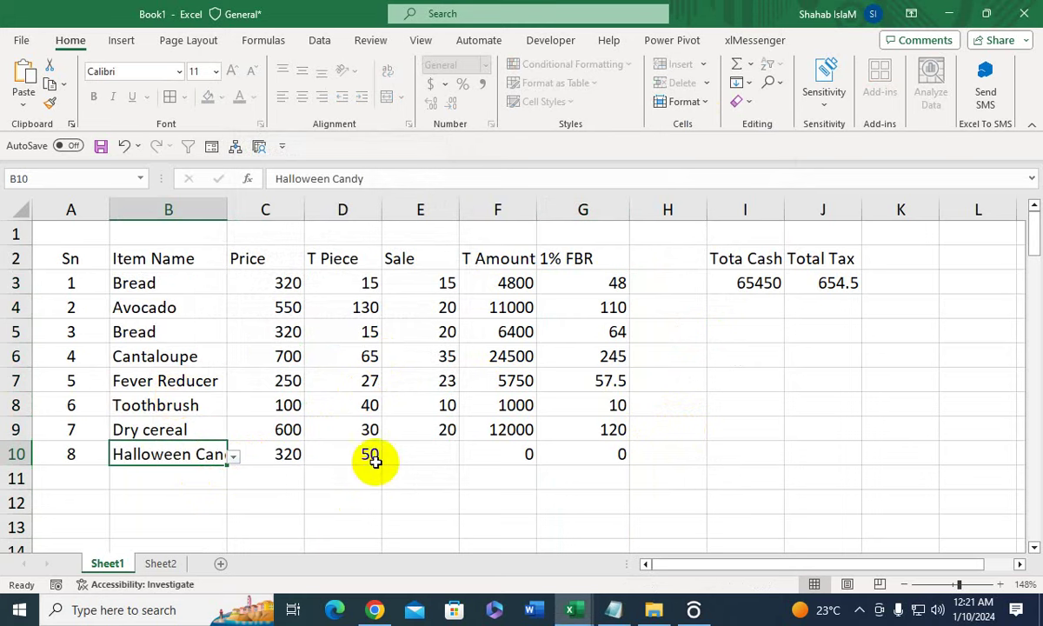
click(424, 450)
text(5)
key(Return)
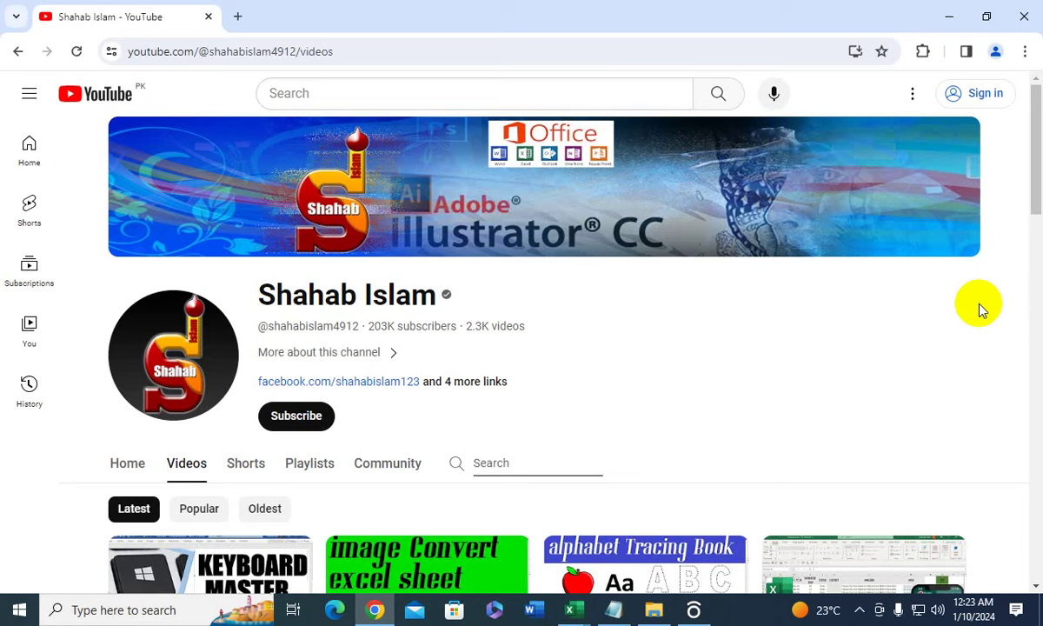
drag(1032, 195, 1034, 230)
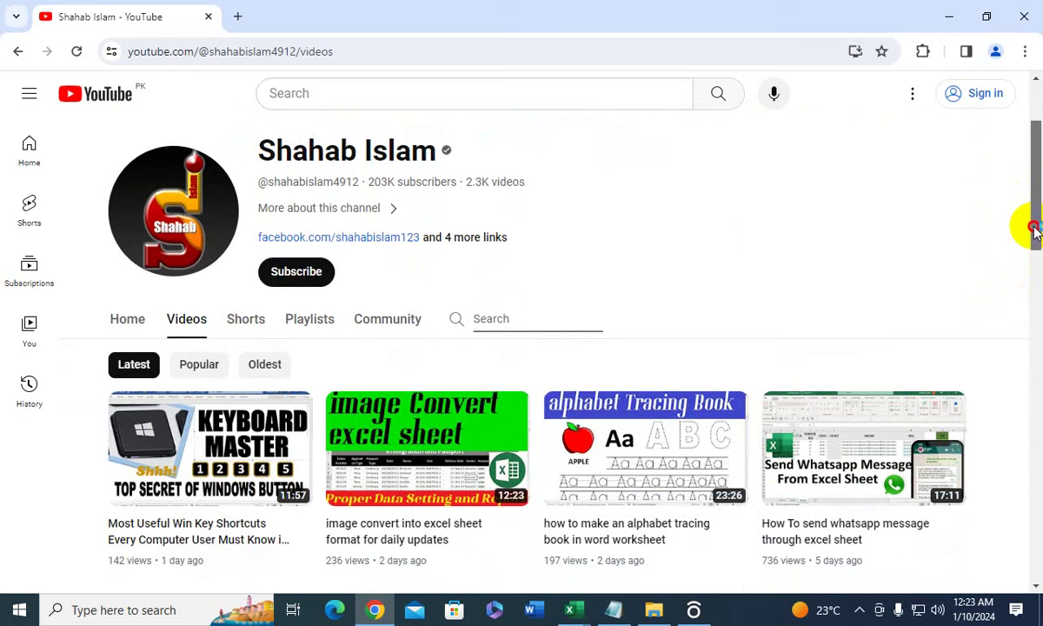
drag(1034, 231, 1037, 188)
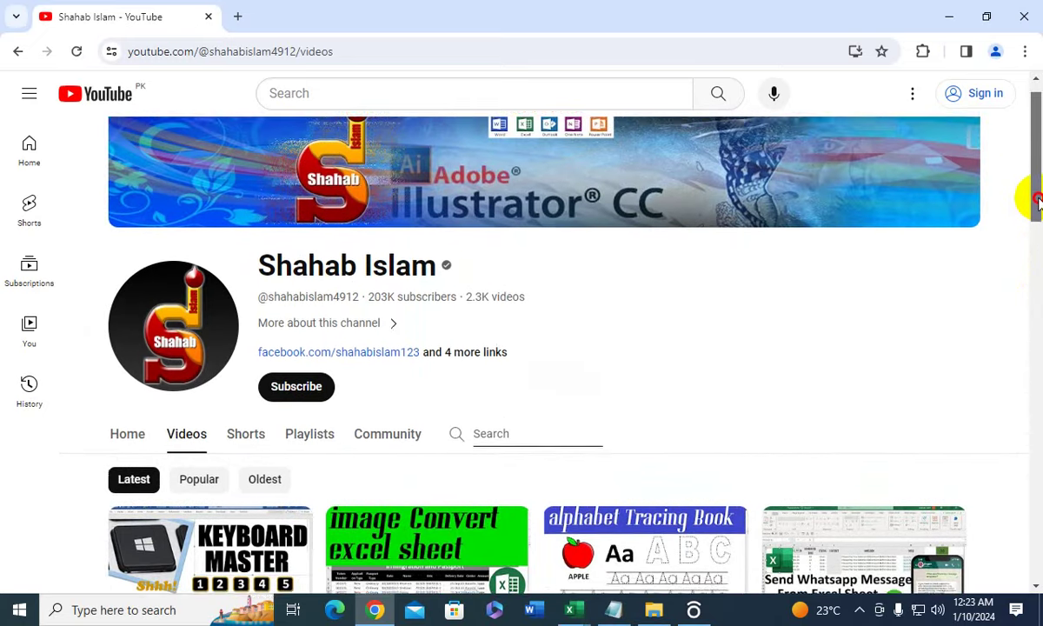